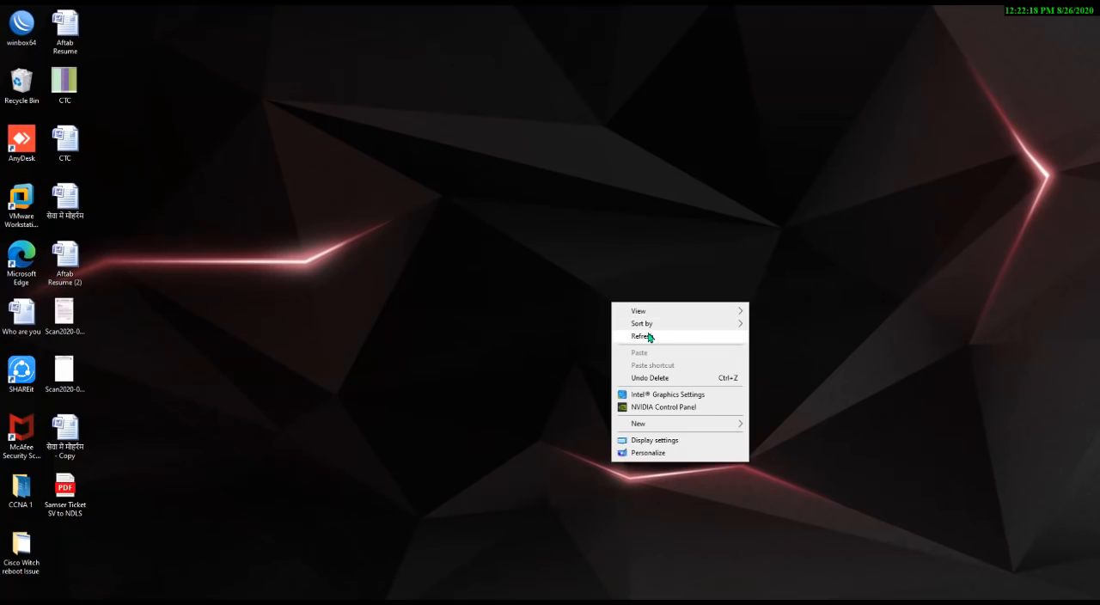
left_click(653, 336)
right_click(647, 334)
left_click(687, 367)
right_click(699, 370)
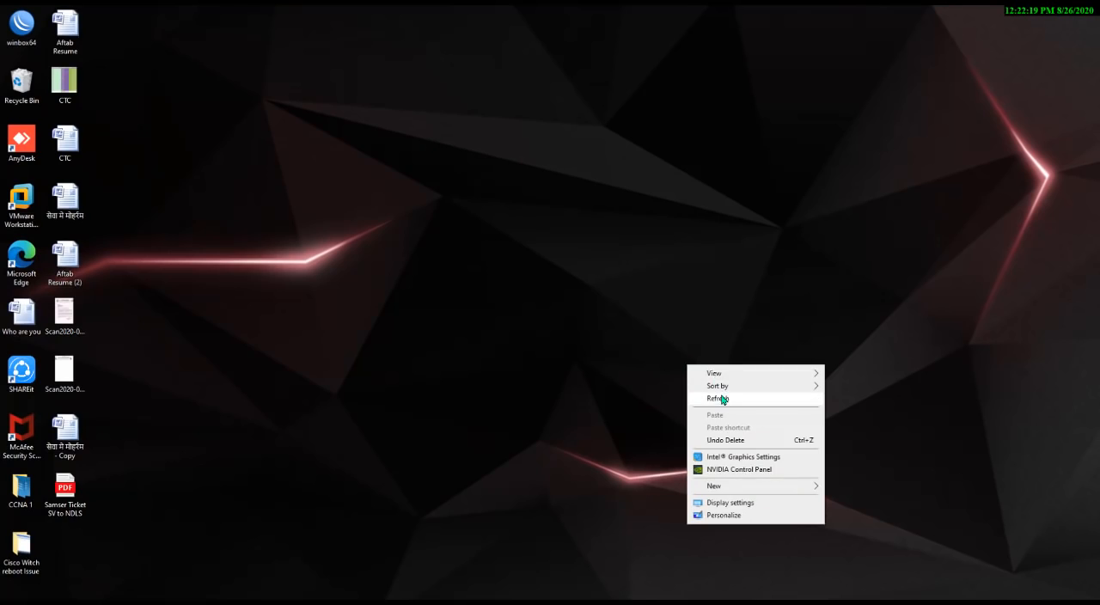
left_click(720, 398)
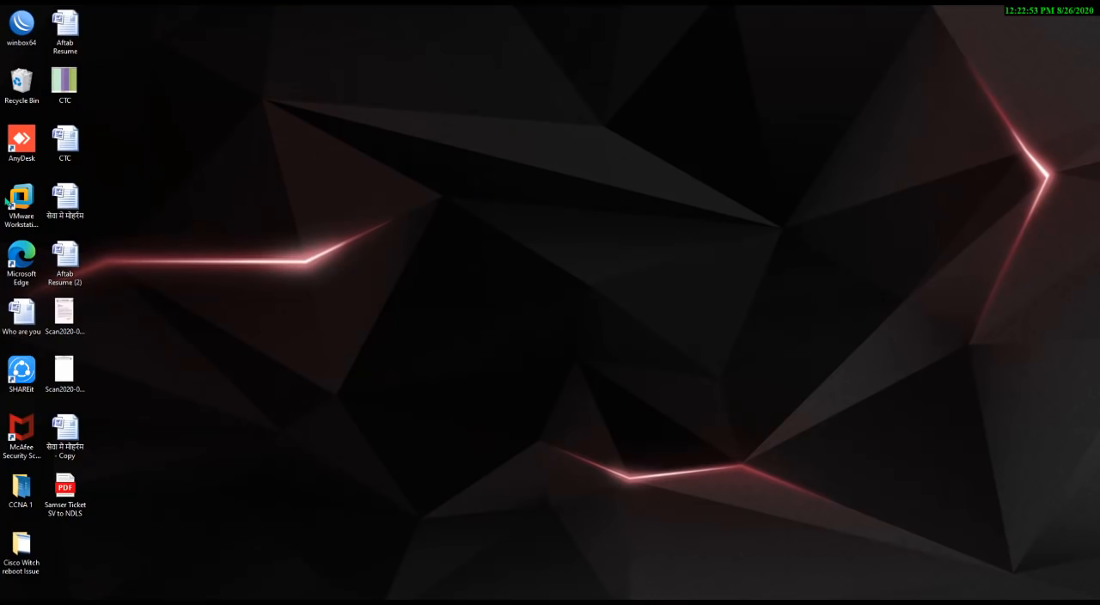
Open VMware Workstation and power on the EVE virtual machine
double_click(21, 199)
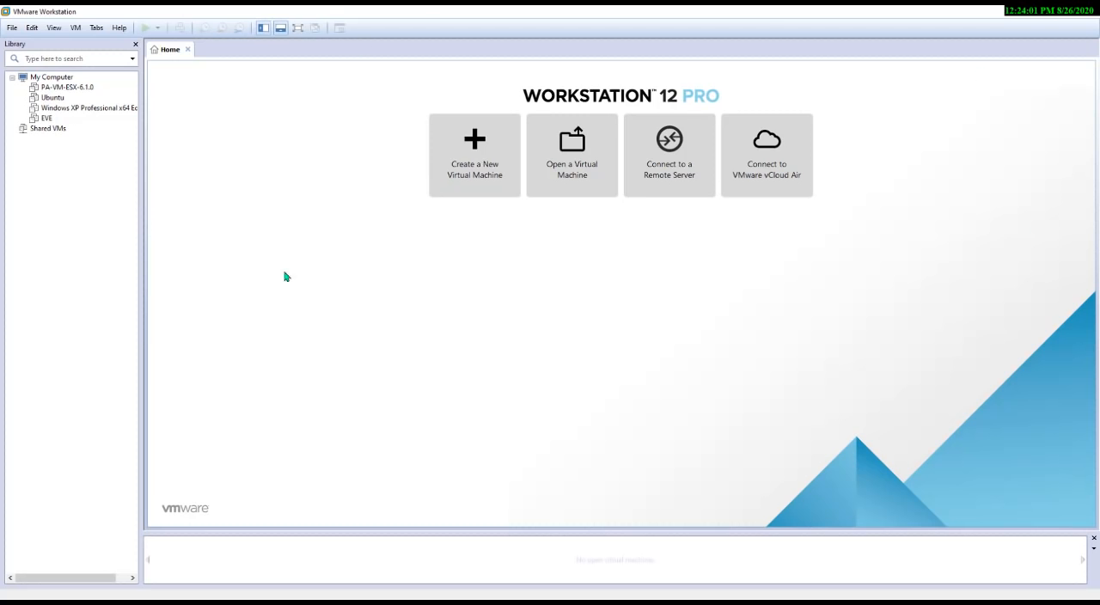
left_click(46, 117)
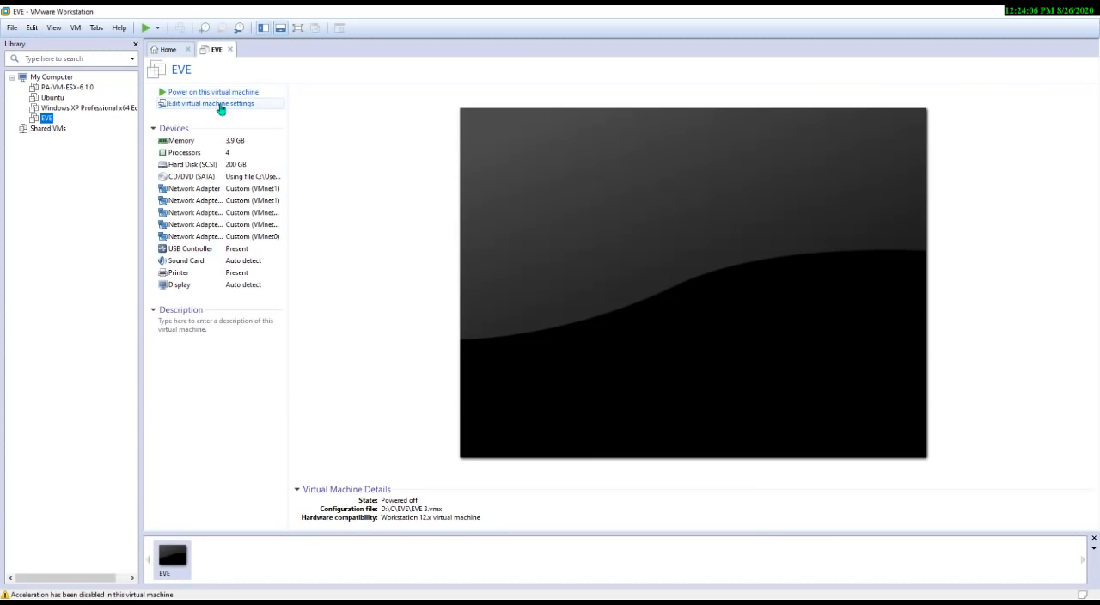
left_click(258, 103)
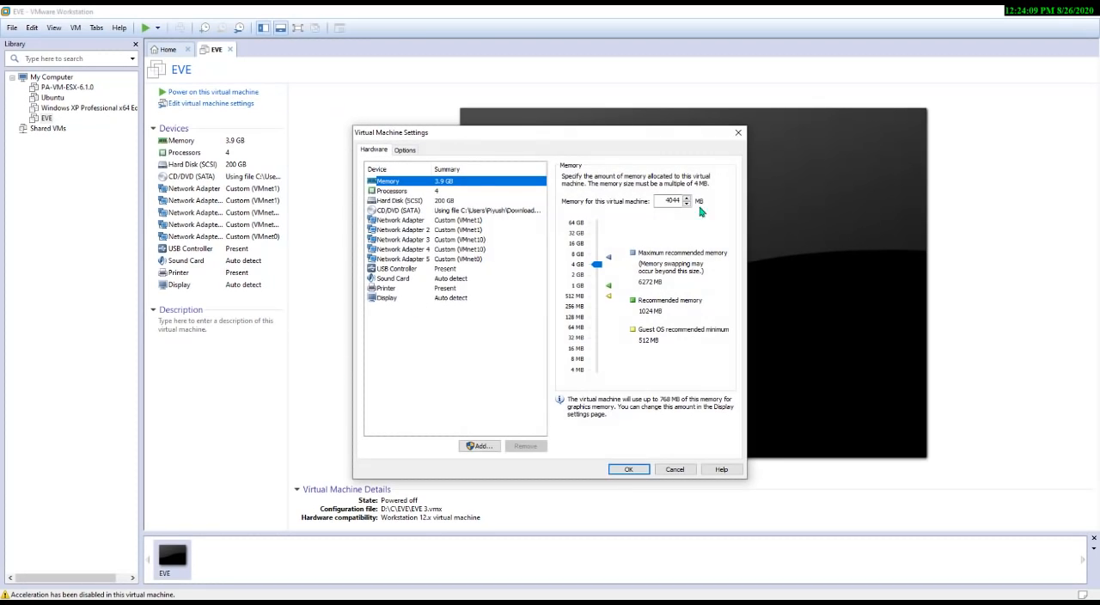
left_click(687, 470)
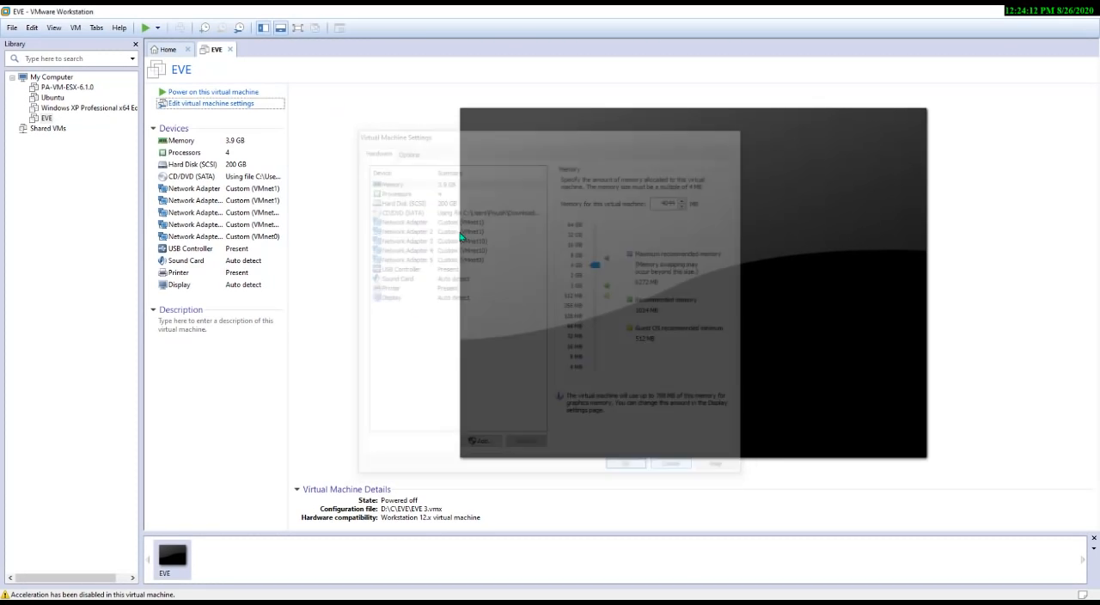
left_click(220, 94)
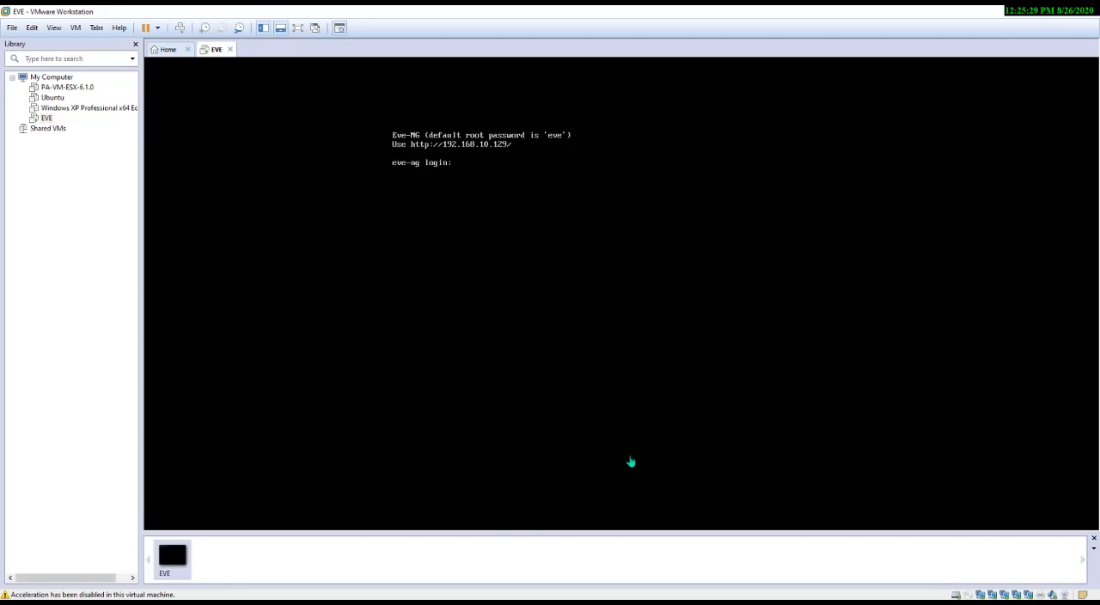
left_click(447, 602)
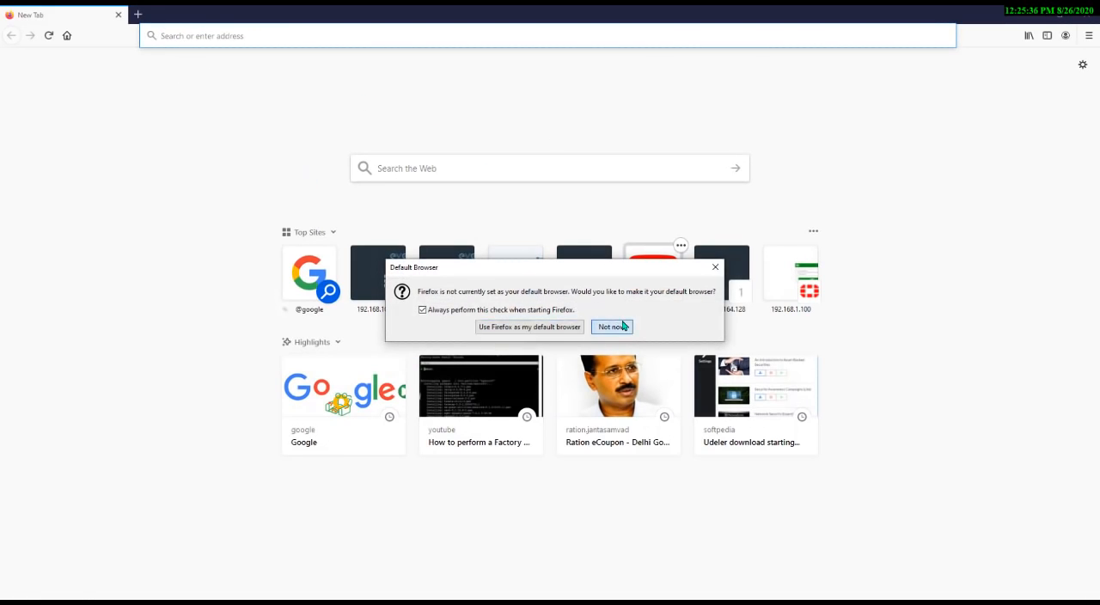
left_click(610, 326)
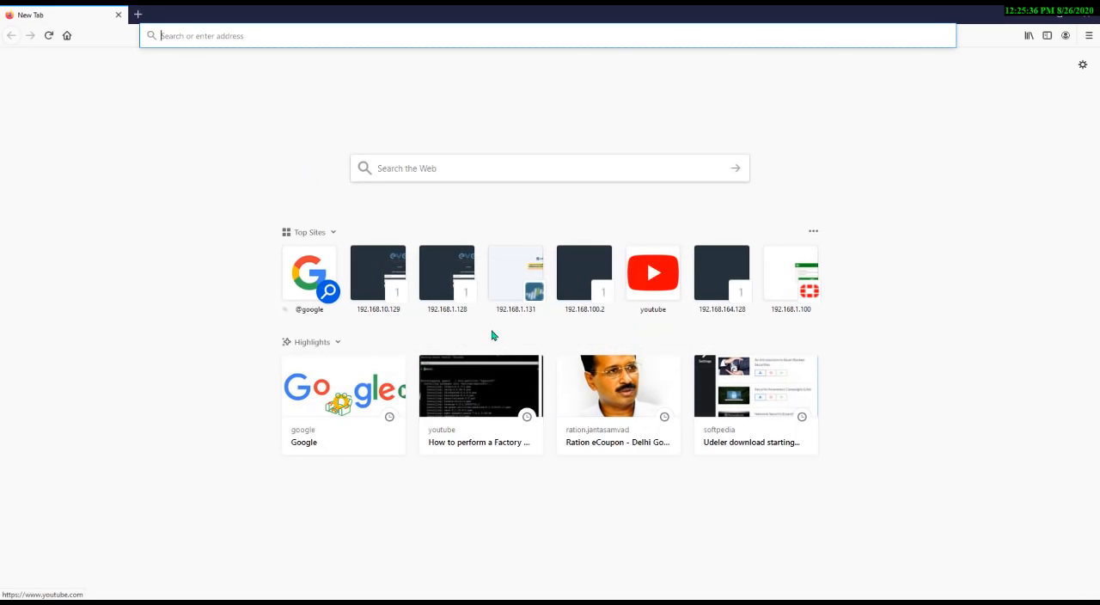
left_click(235, 35)
type("htt")
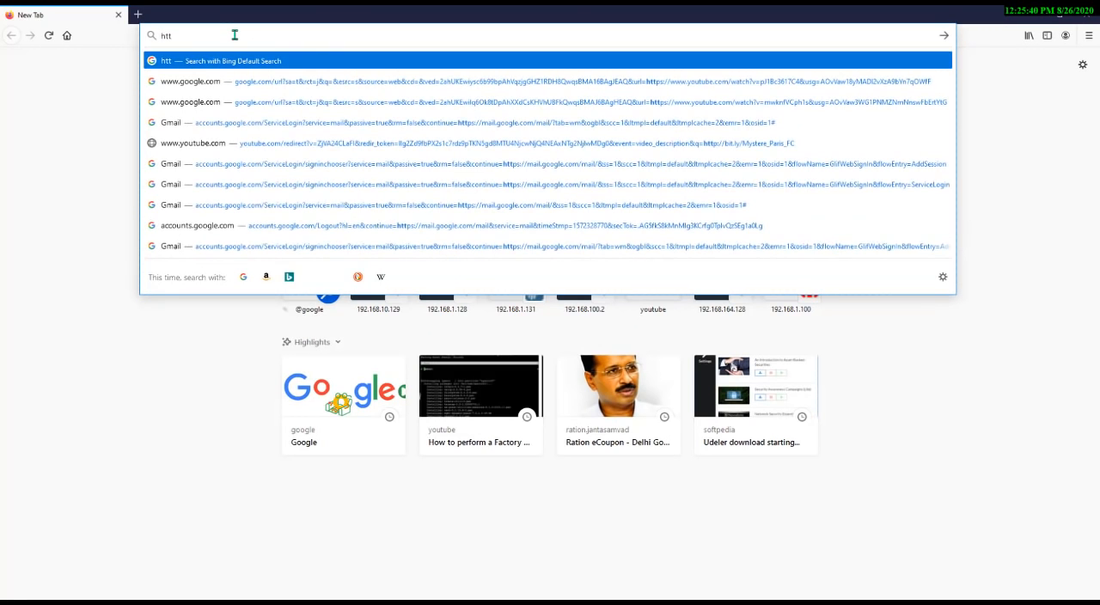
type("p://")
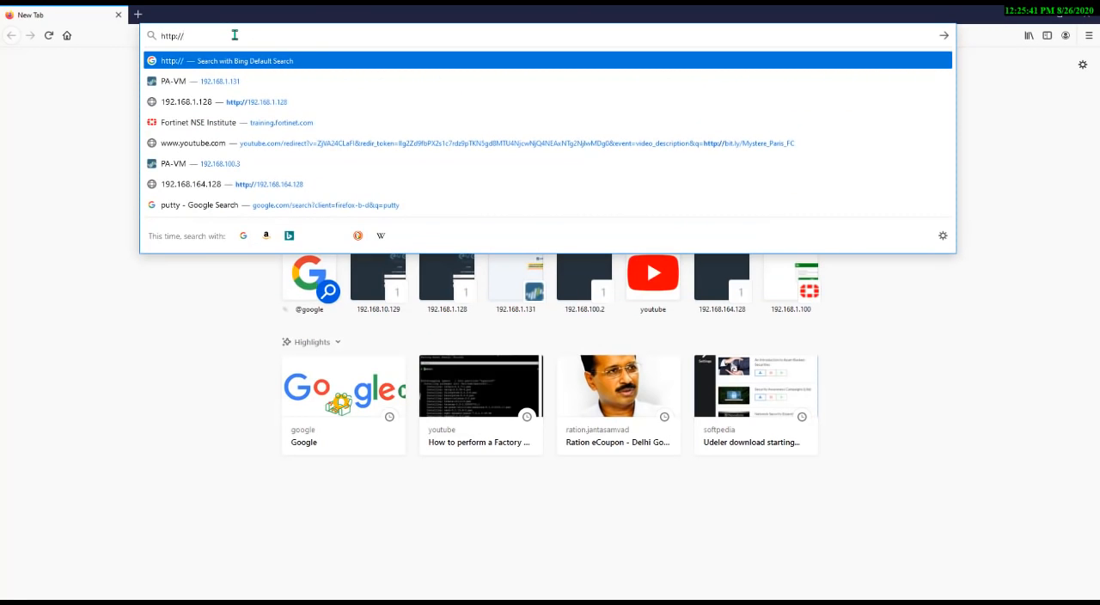
type("192.168.1.")
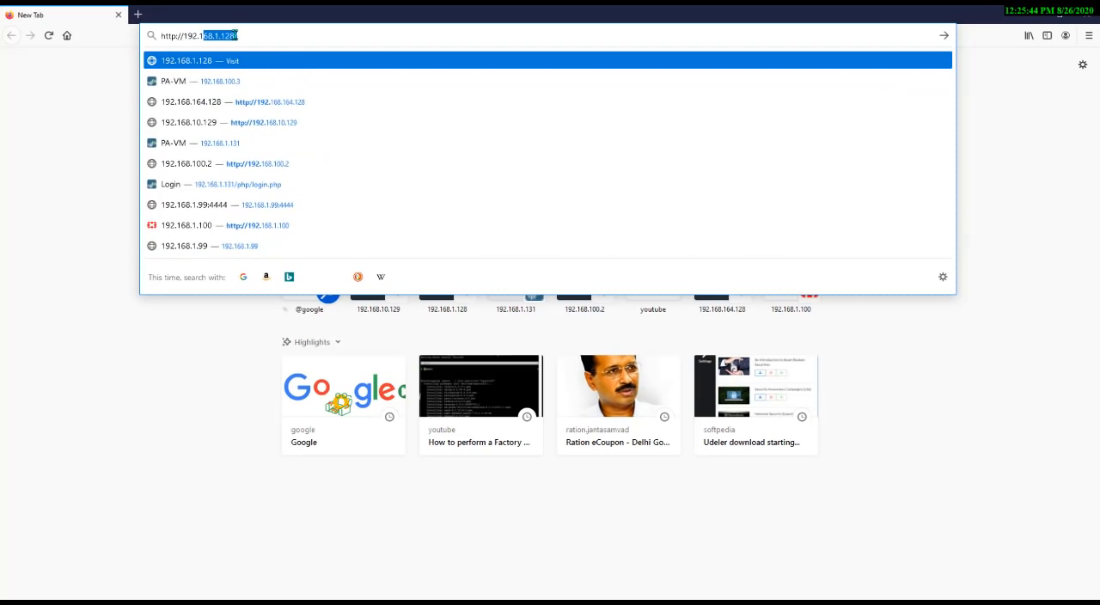
type("0.129")
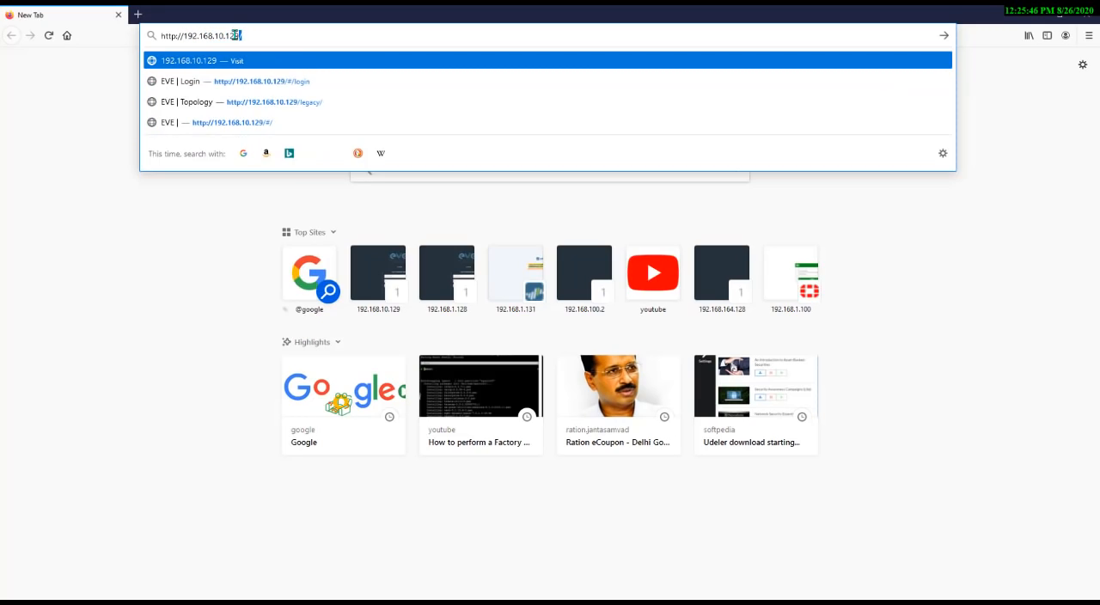
key("Return")
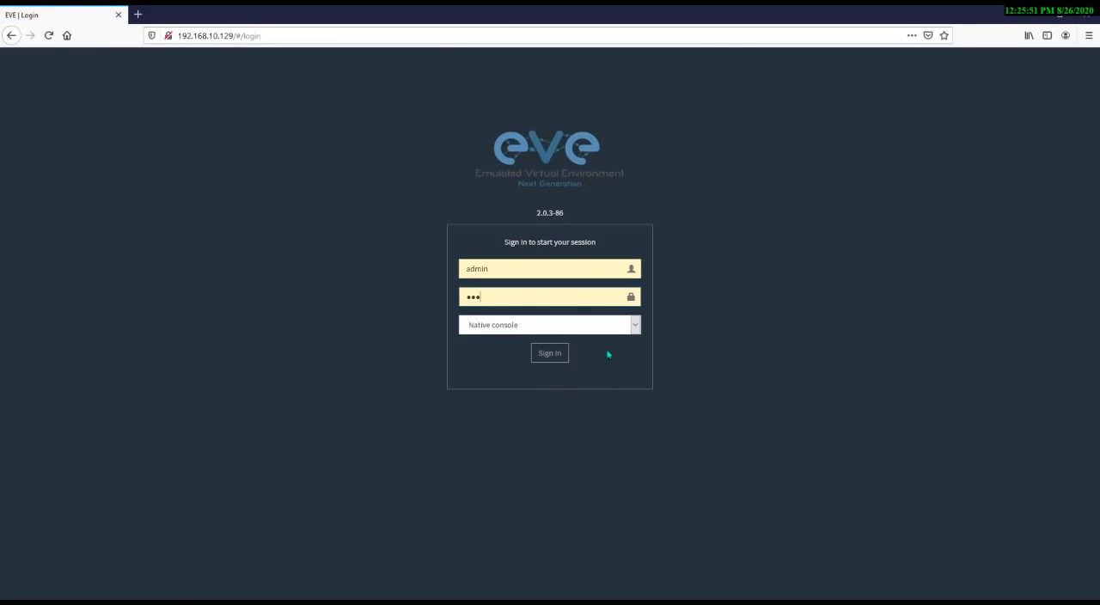
left_click(540, 359)
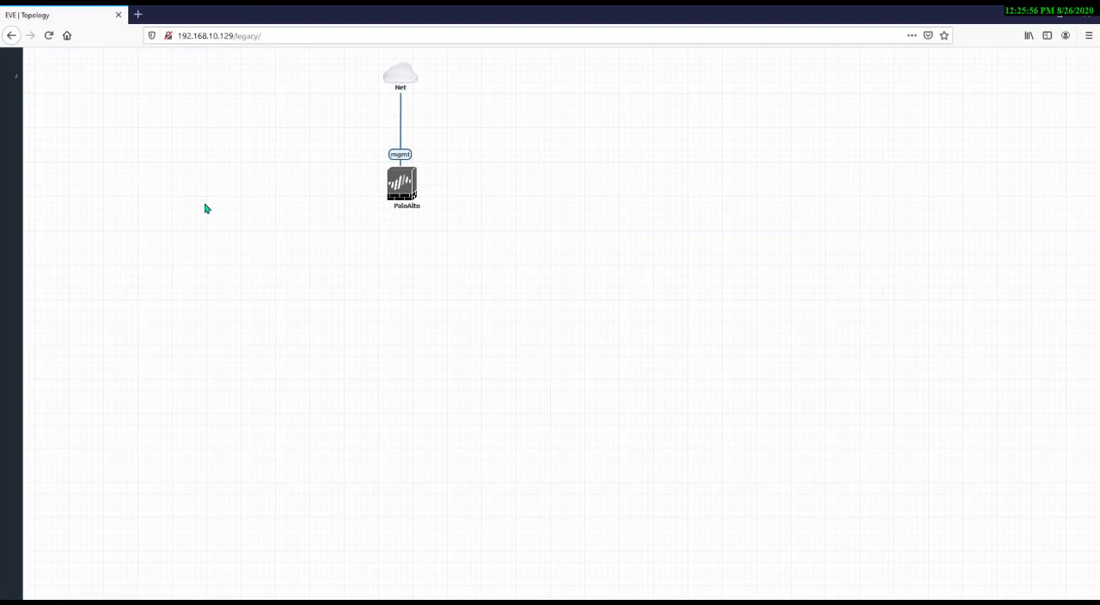
Delete the PaloAlto node from the lab topology
left_click_drag(263, 49, 518, 245)
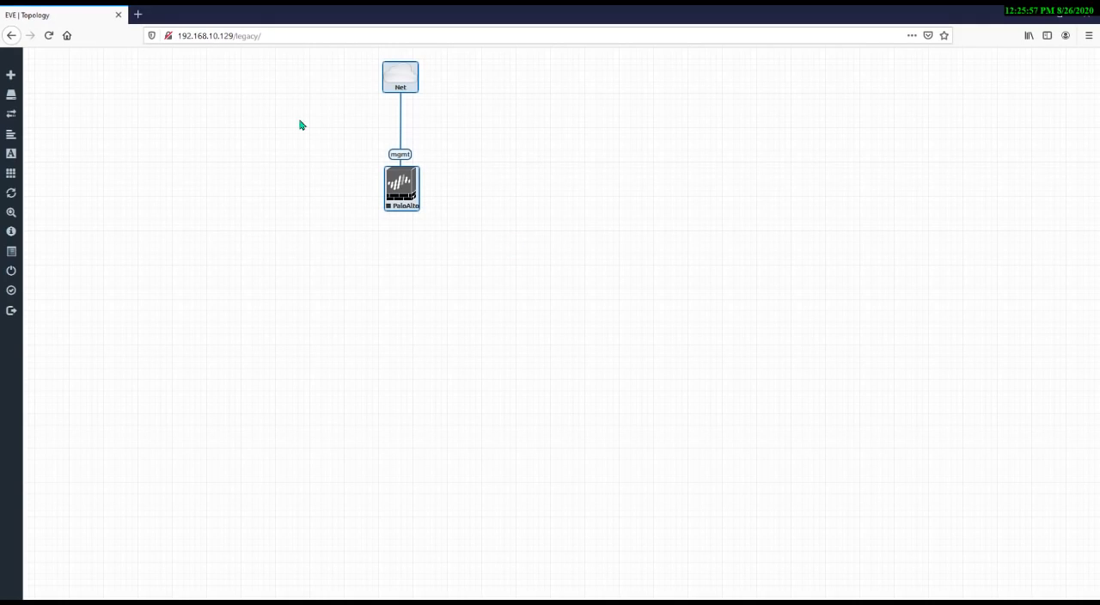
left_click(301, 89)
left_click_drag(302, 73, 525, 275)
left_click_drag(314, 66, 491, 226)
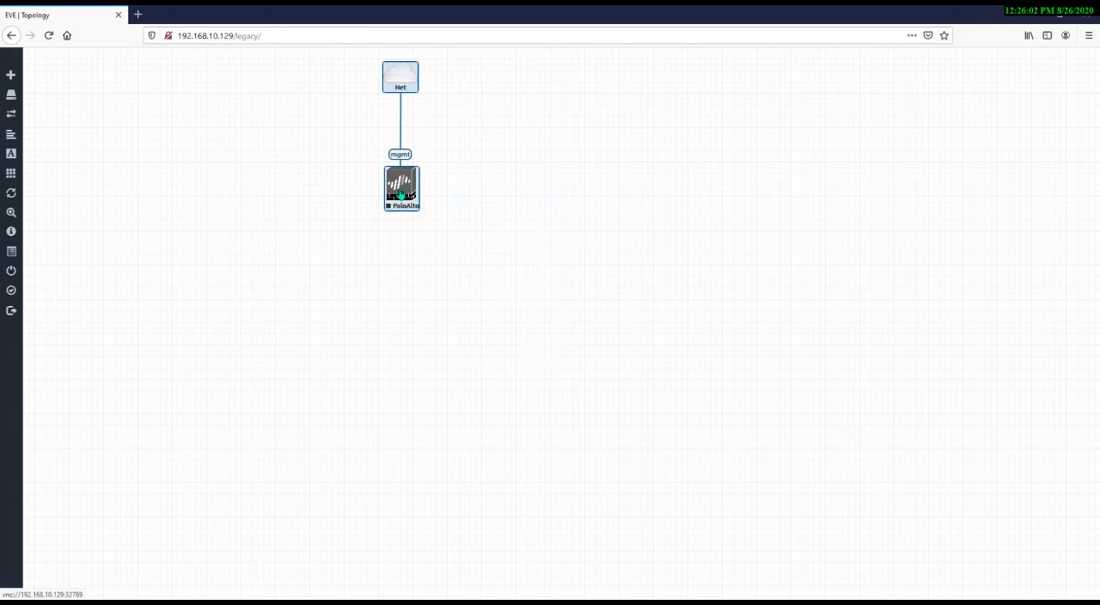
right_click(400, 193)
left_click(477, 371)
left_click(558, 140)
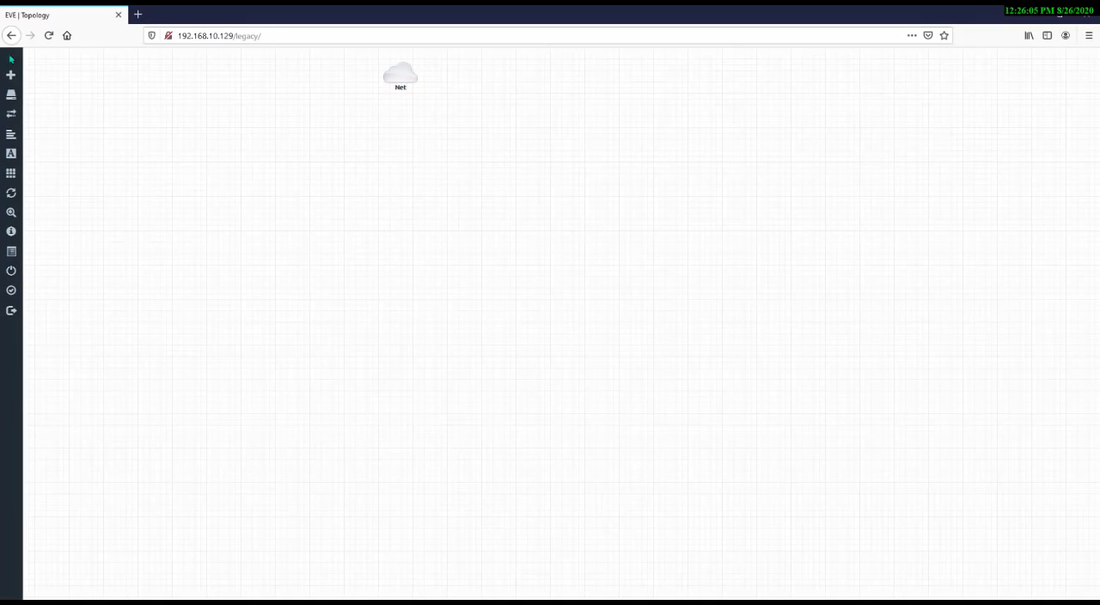
Delete the Net cloud network from the topology and reload the page
left_click(49, 35)
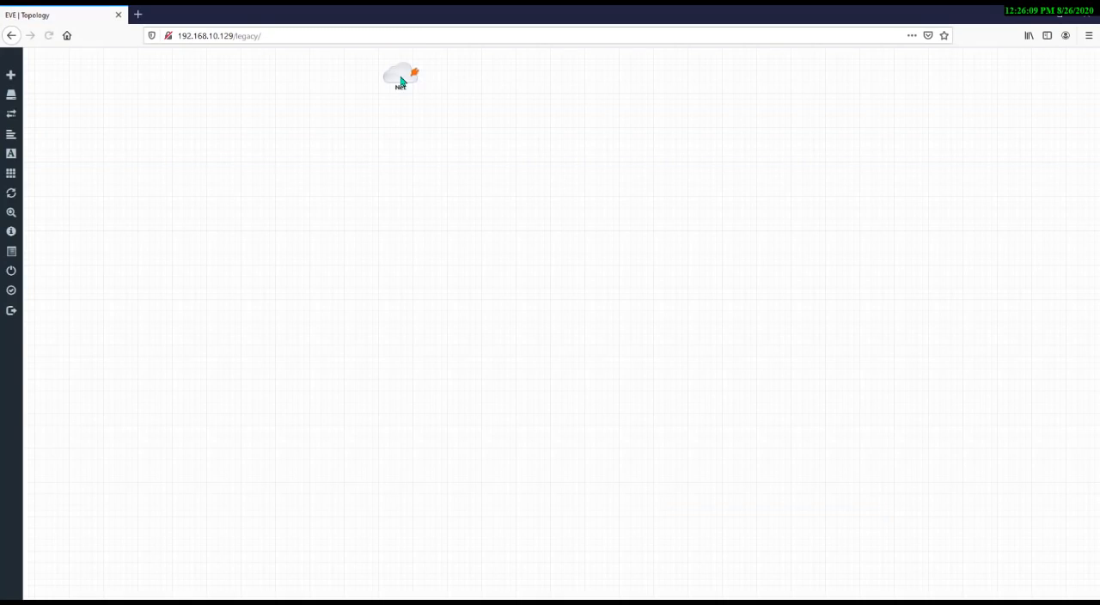
right_click(401, 81)
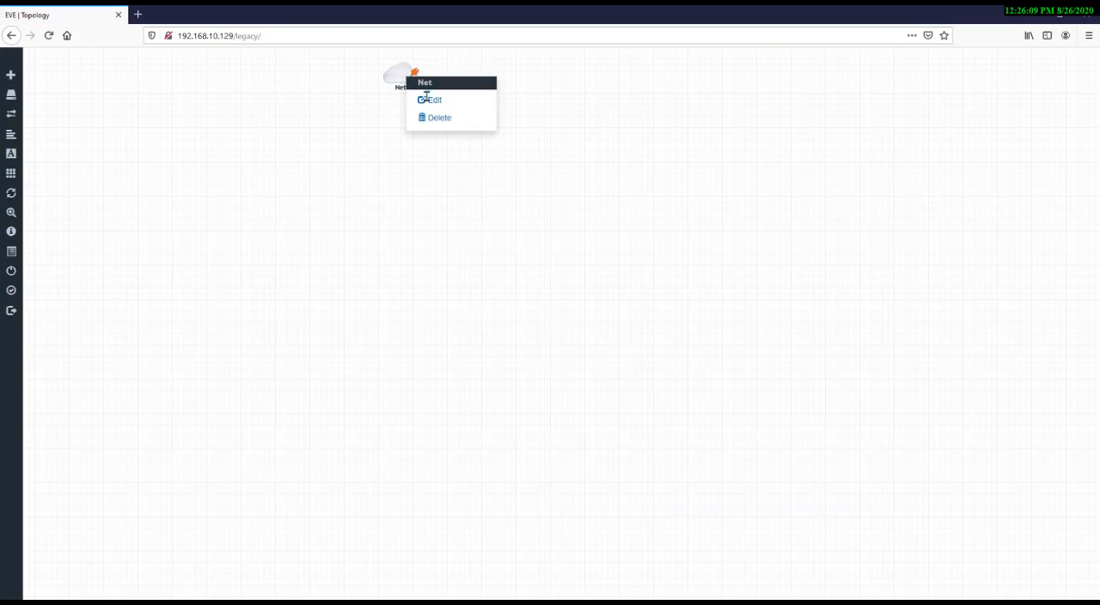
left_click(449, 118)
left_click(521, 150)
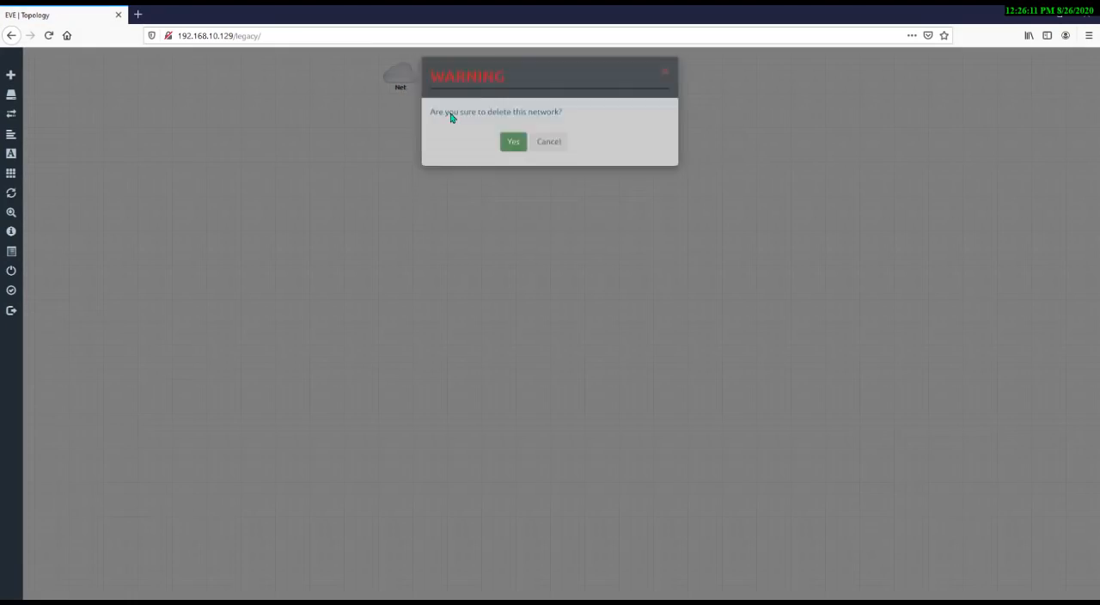
left_click(49, 35)
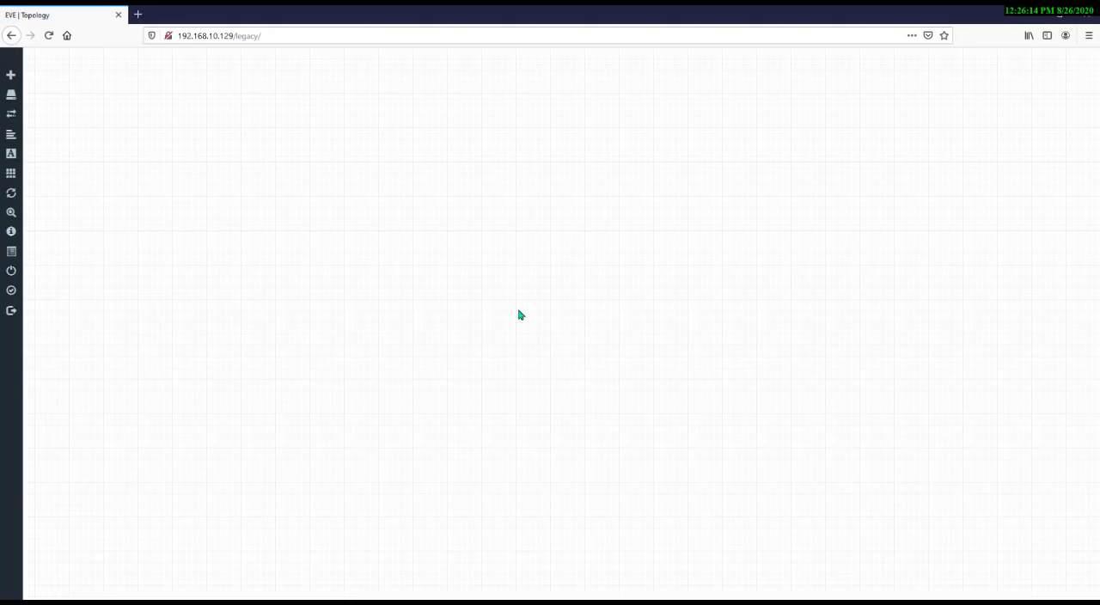
Add one MikroTik RouterOS node to the topology with its default settings
mouse_move(74, 179)
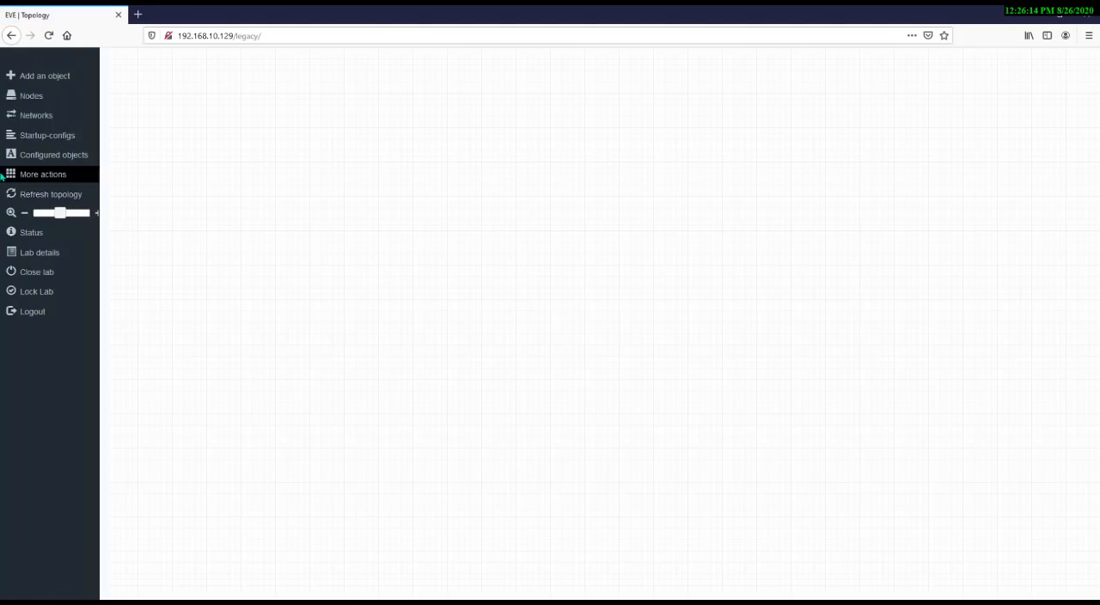
right_click(389, 138)
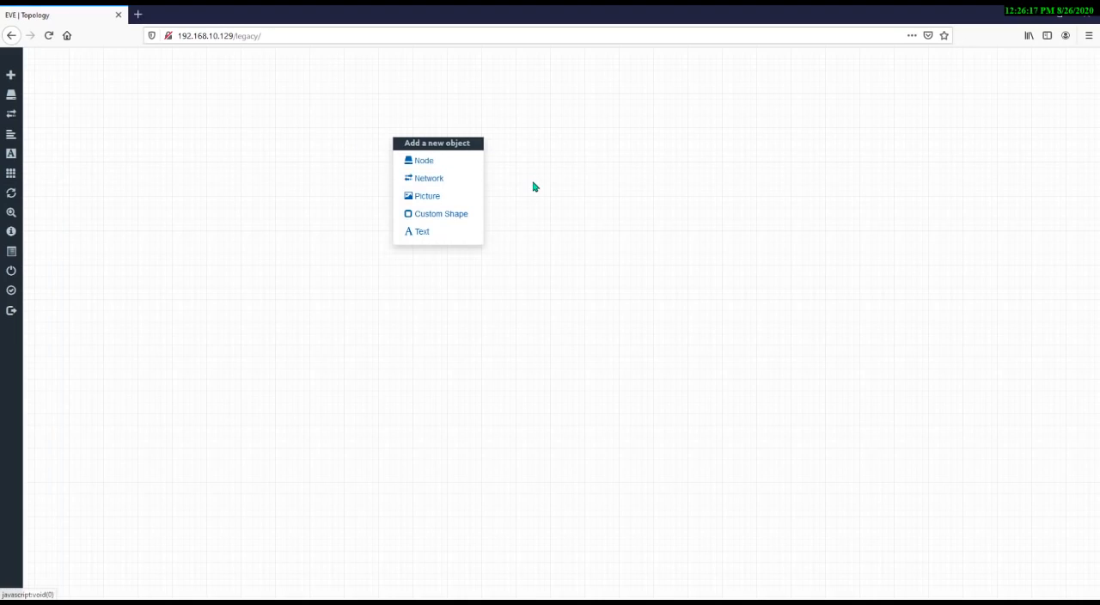
left_click(447, 165)
type("mikrot")
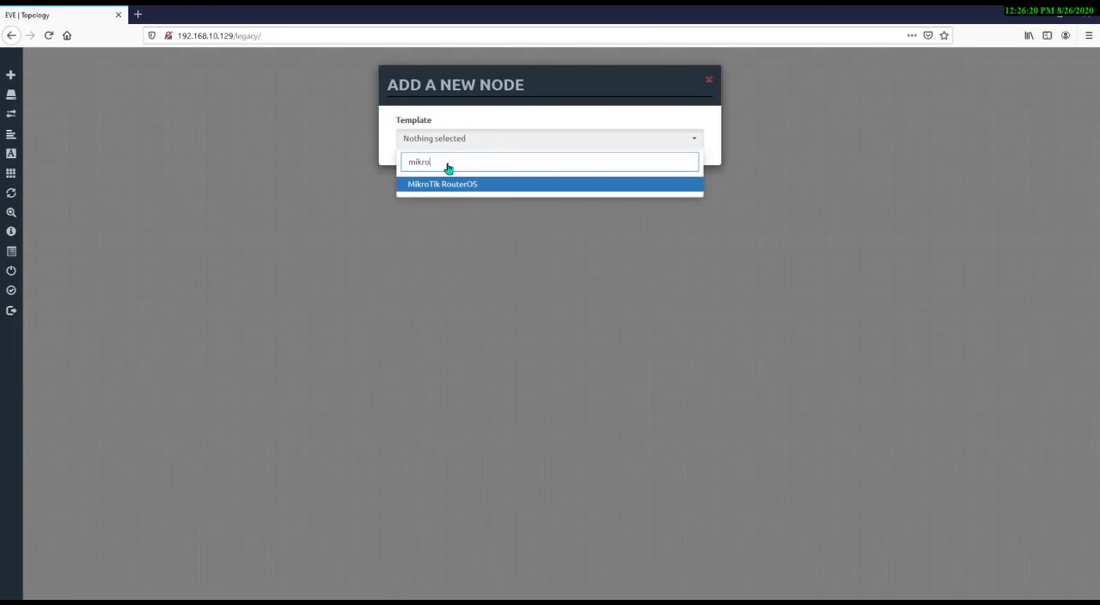
key("Return")
left_click(441, 180)
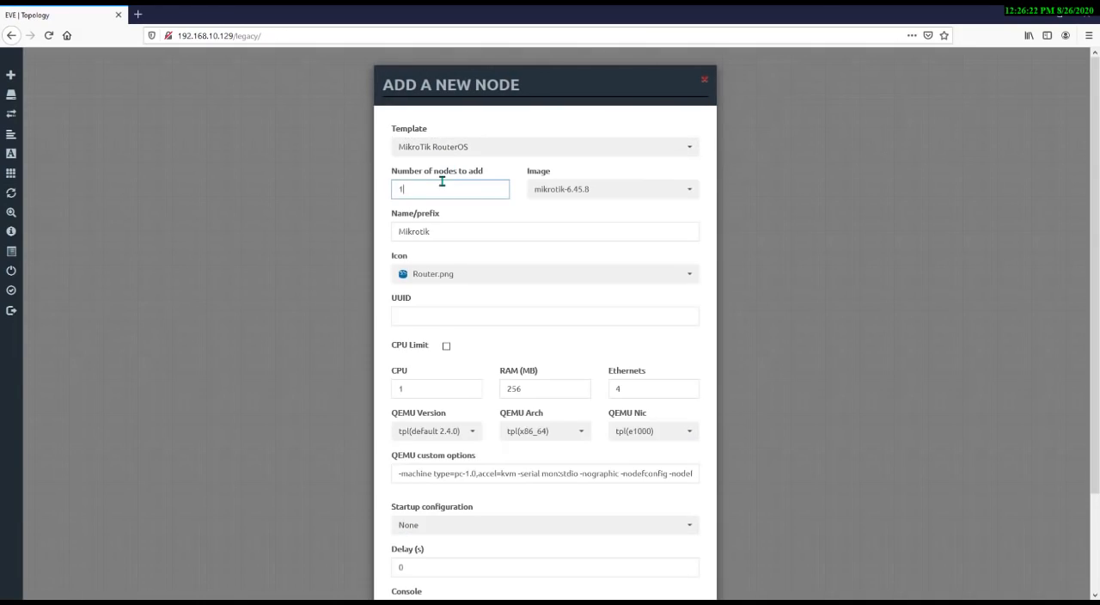
key("Return")
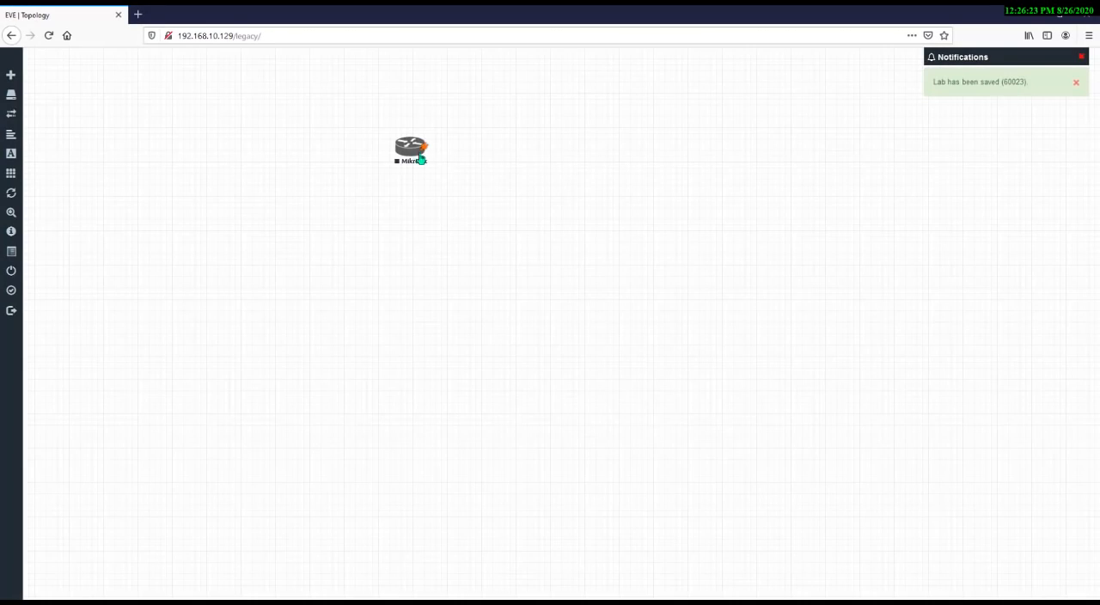
Move the Mikrotik node lower on the canvas
left_click_drag(420, 160, 516, 310)
right_click(334, 181)
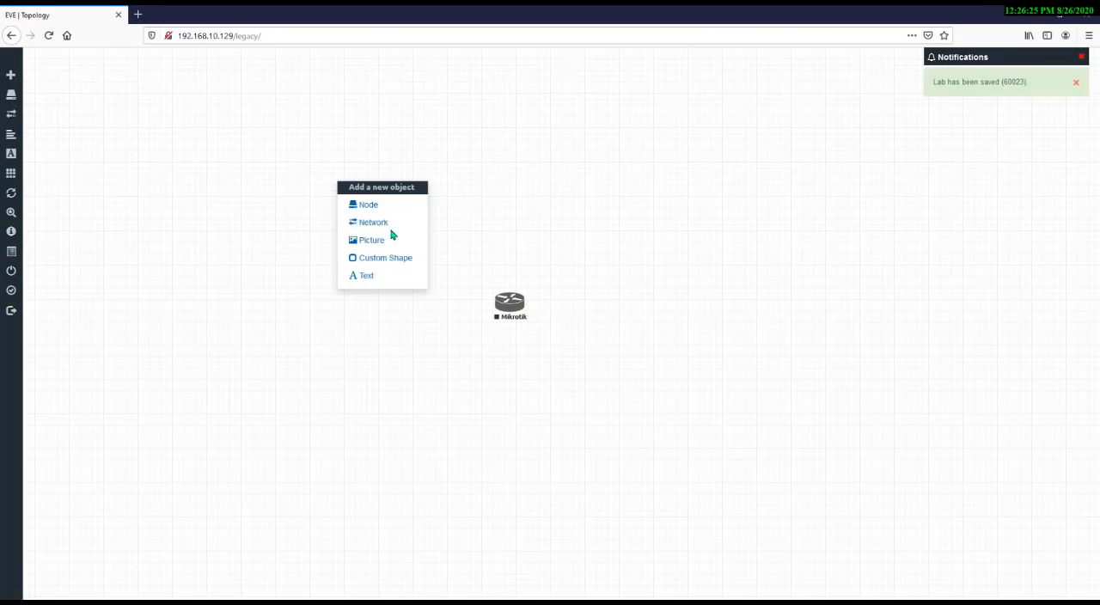
left_click(524, 177)
Add a Management(Cloud0) network named Airtel to the topology
right_click(503, 177)
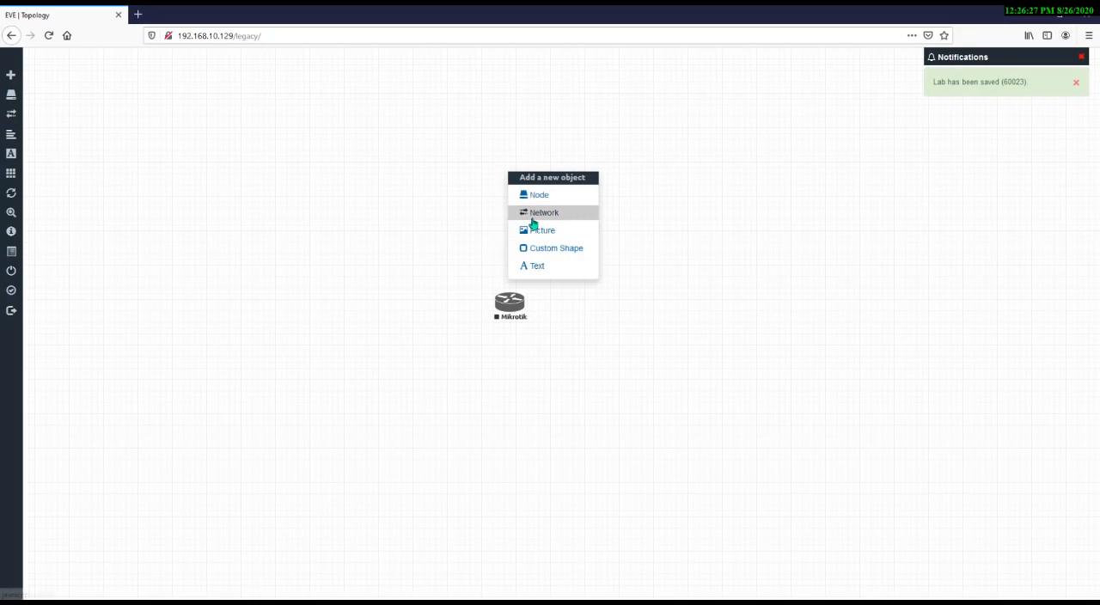
left_click(531, 215)
left_click(536, 200)
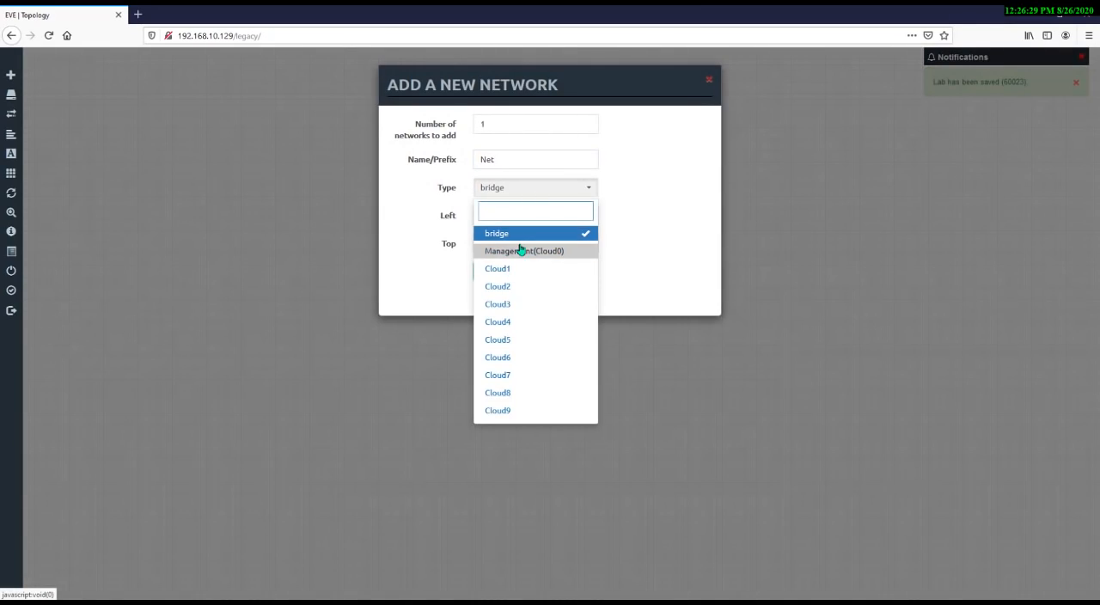
left_click(520, 251)
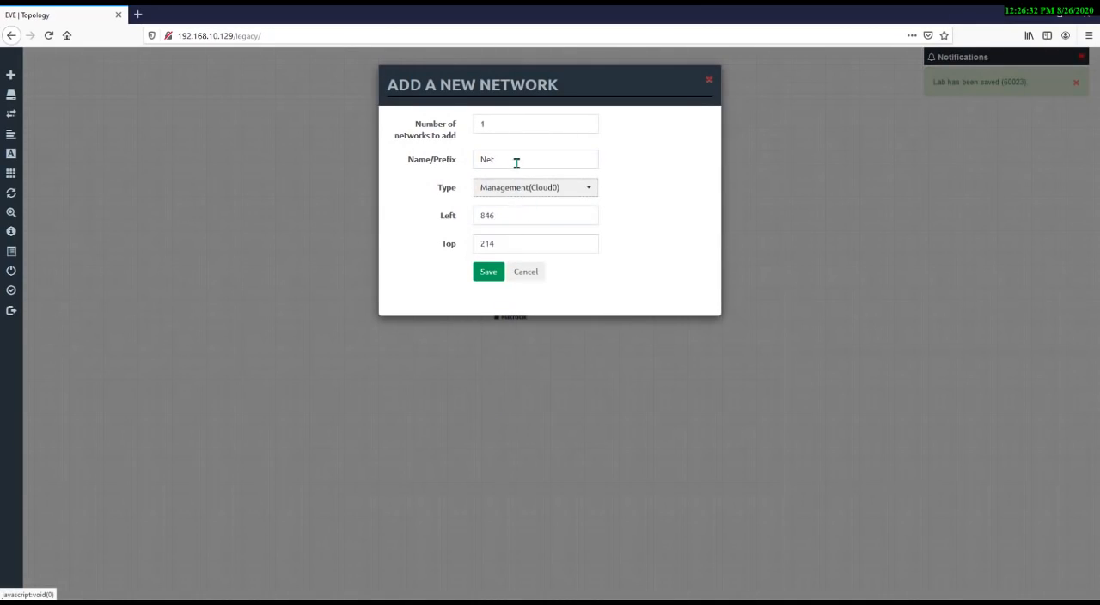
double_click(513, 159)
type("Ai")
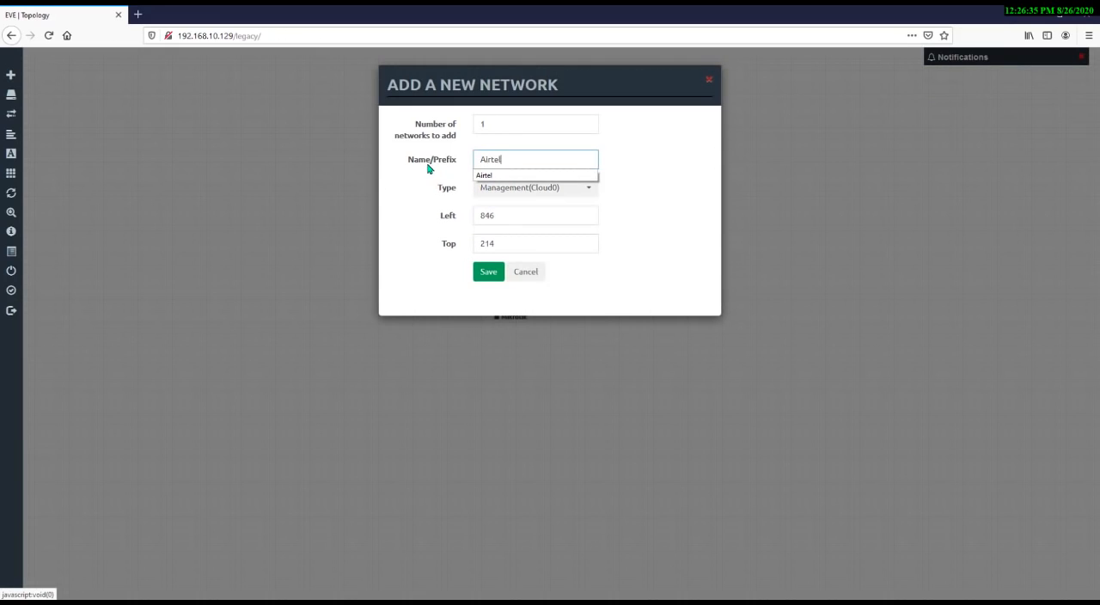
type("rtel")
left_click(500, 274)
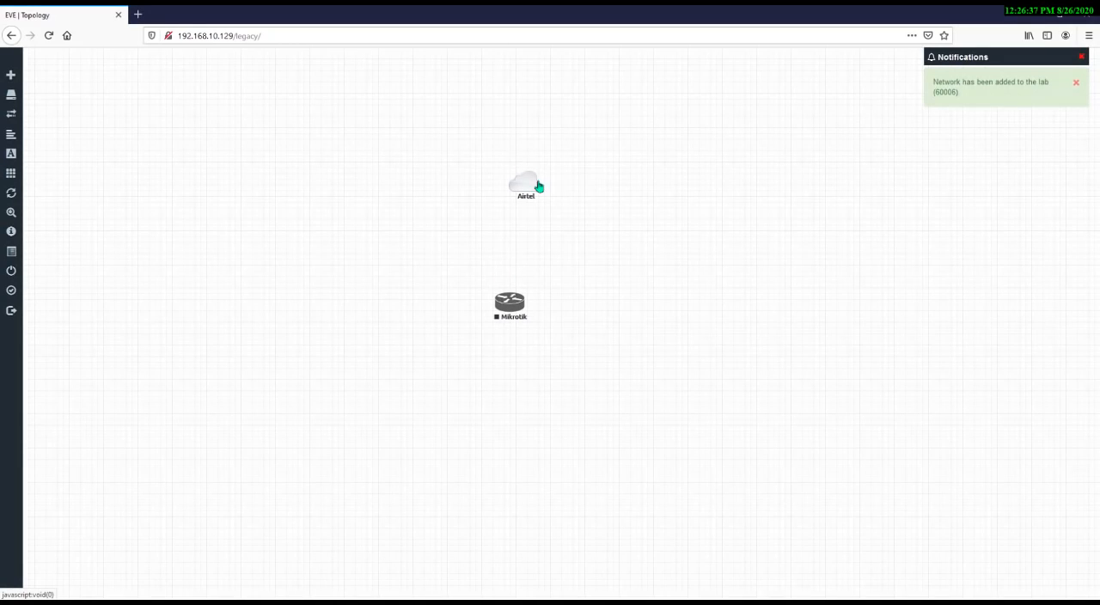
Connect the Airtel network to the Mikrotik node's eth1 interface
left_click_drag(523, 178, 511, 308)
left_click(575, 331)
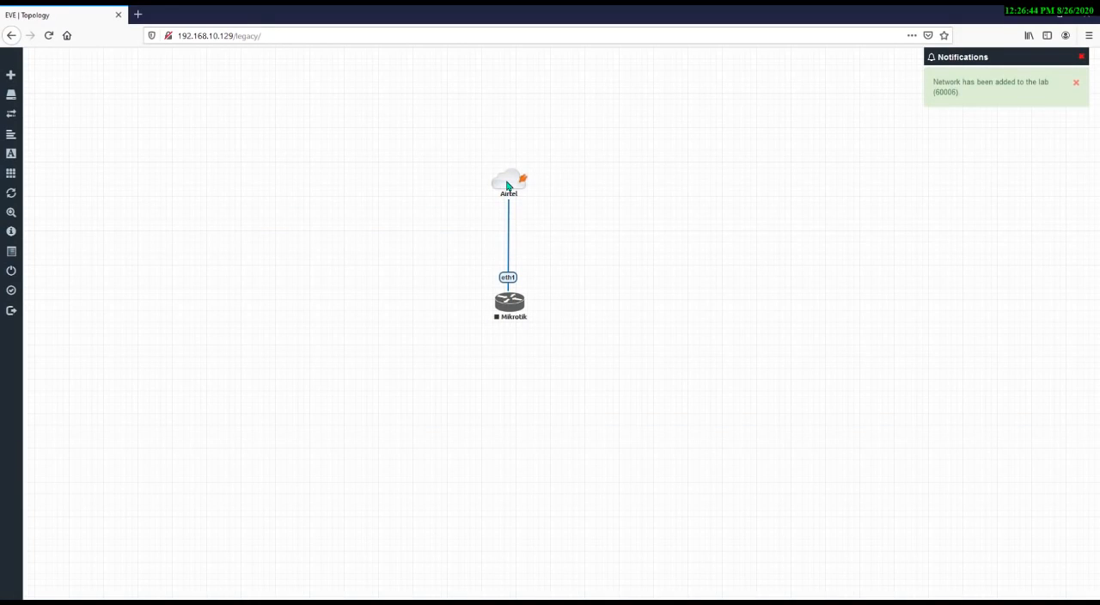
left_click_drag(506, 182, 507, 179)
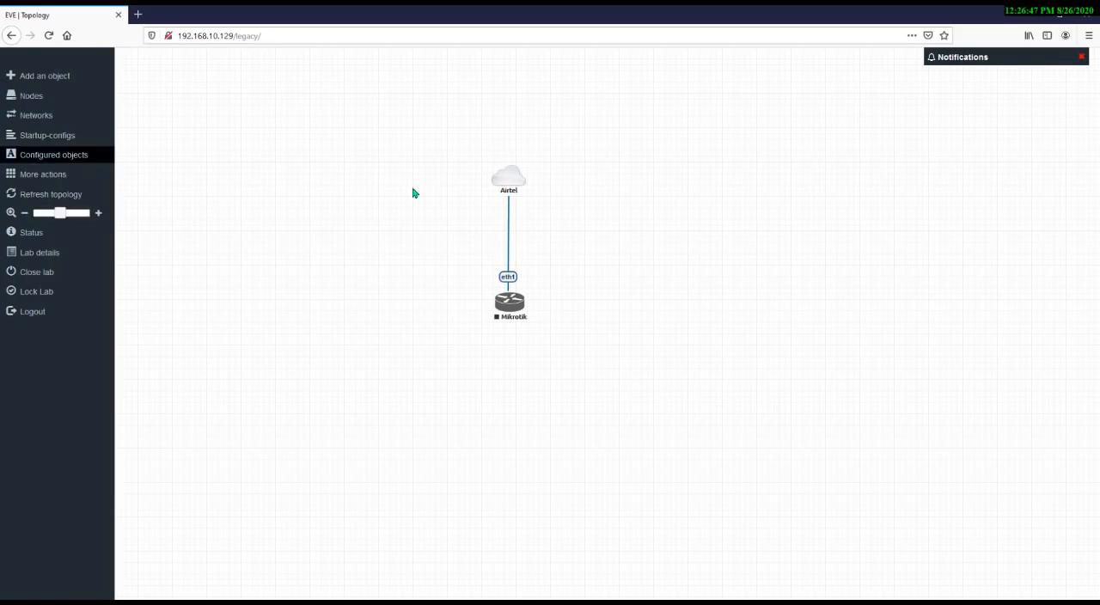
Start the Mikrotik node
right_click(510, 302)
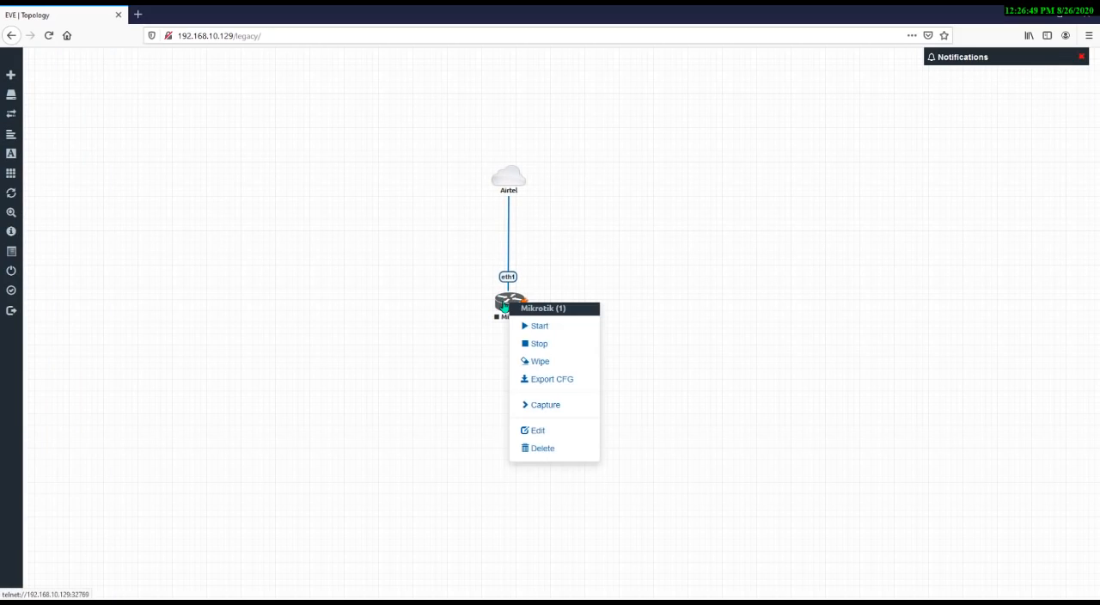
left_click(563, 330)
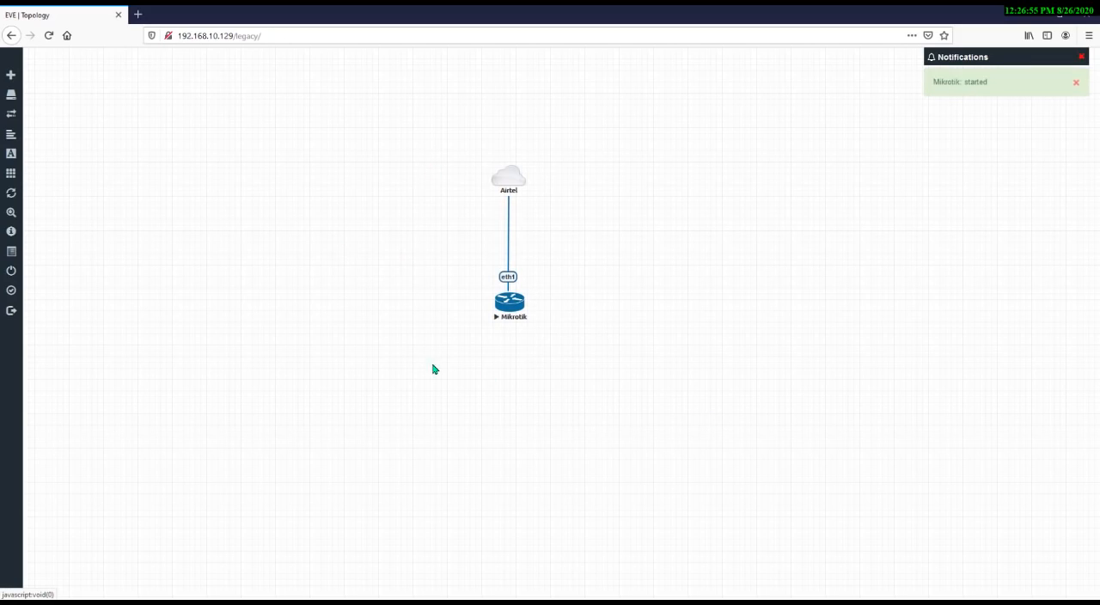
left_click_drag(440, 251, 557, 336)
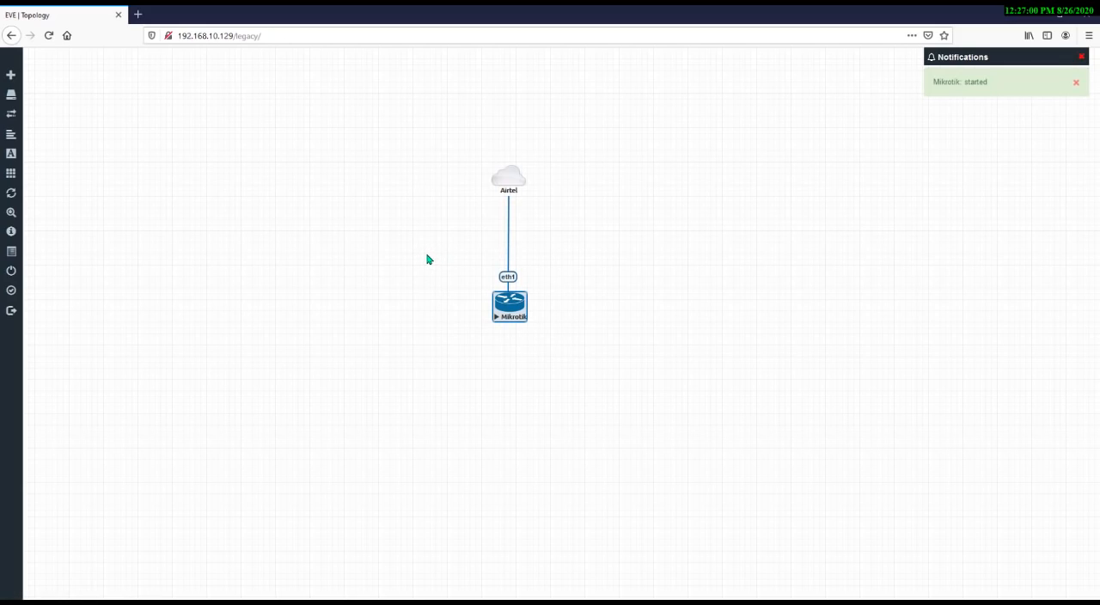
left_click_drag(426, 260, 620, 366)
left_click(436, 269)
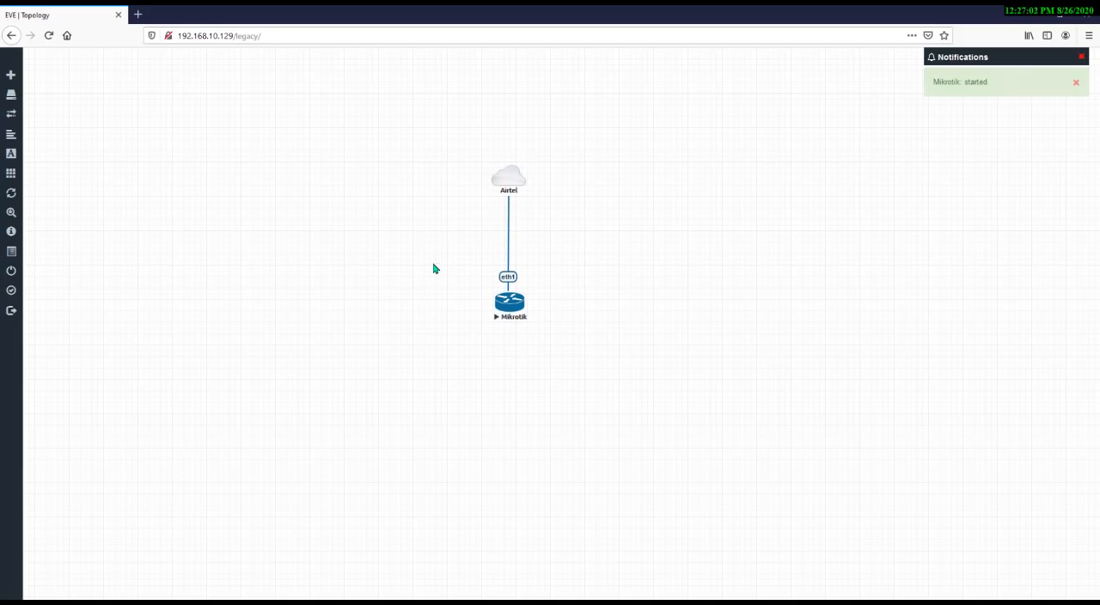
left_click(138, 14)
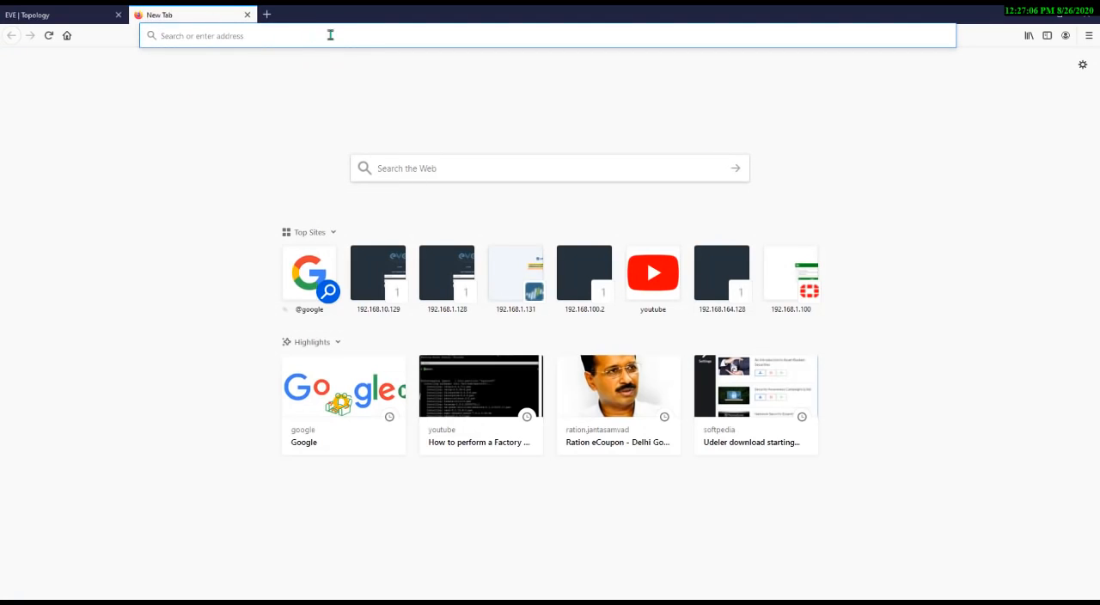
left_click(247, 15)
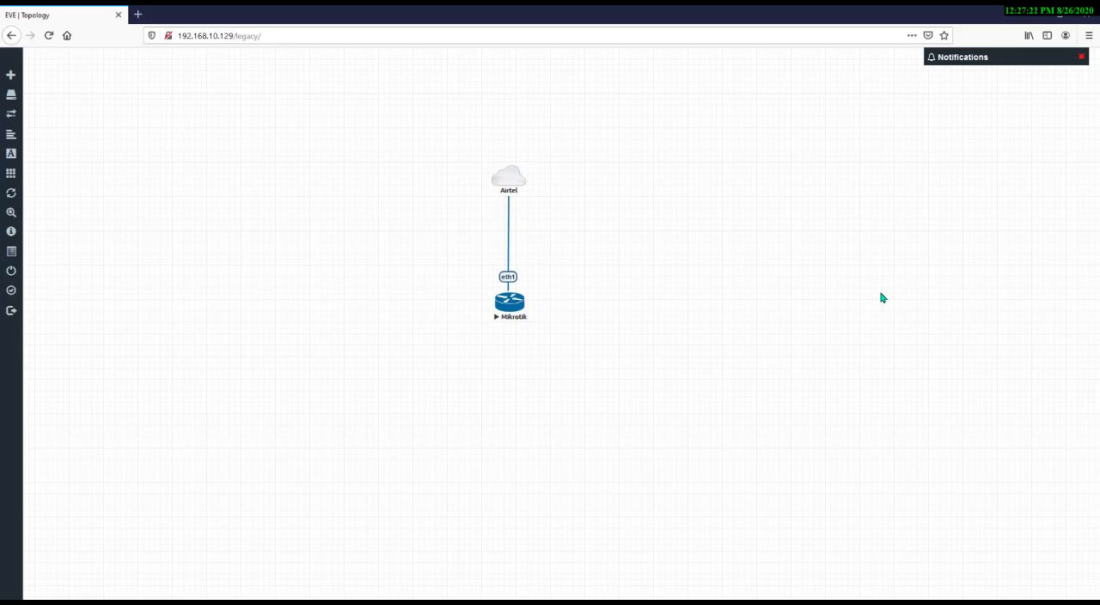
Turn on Wi-Fi and connect the PC to the realme X2 wireless network
left_click(961, 600)
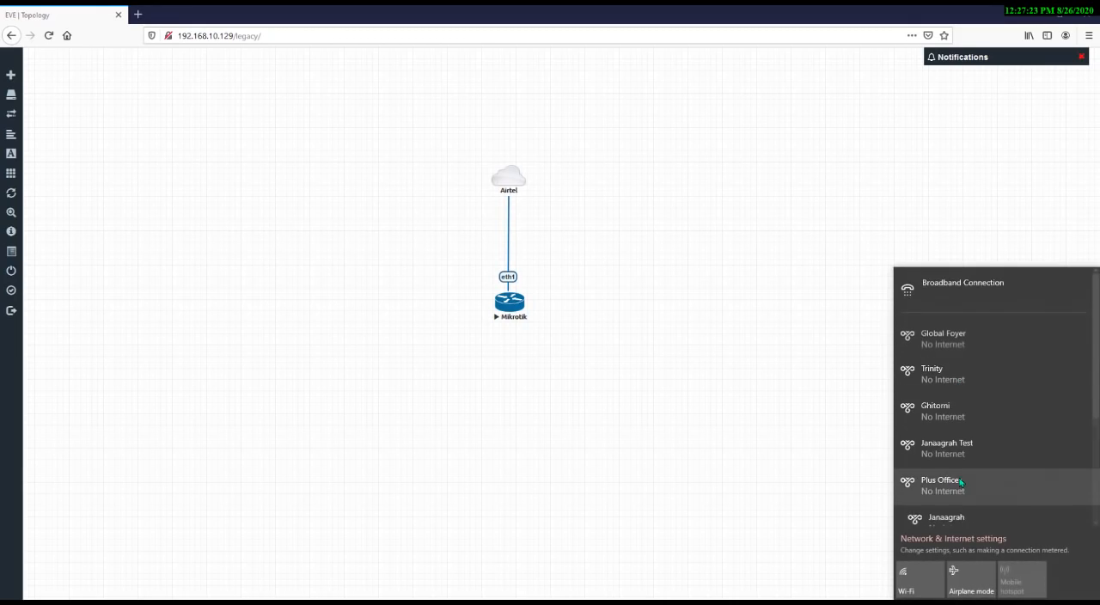
scroll(959, 481, "down", 4)
left_click(922, 572)
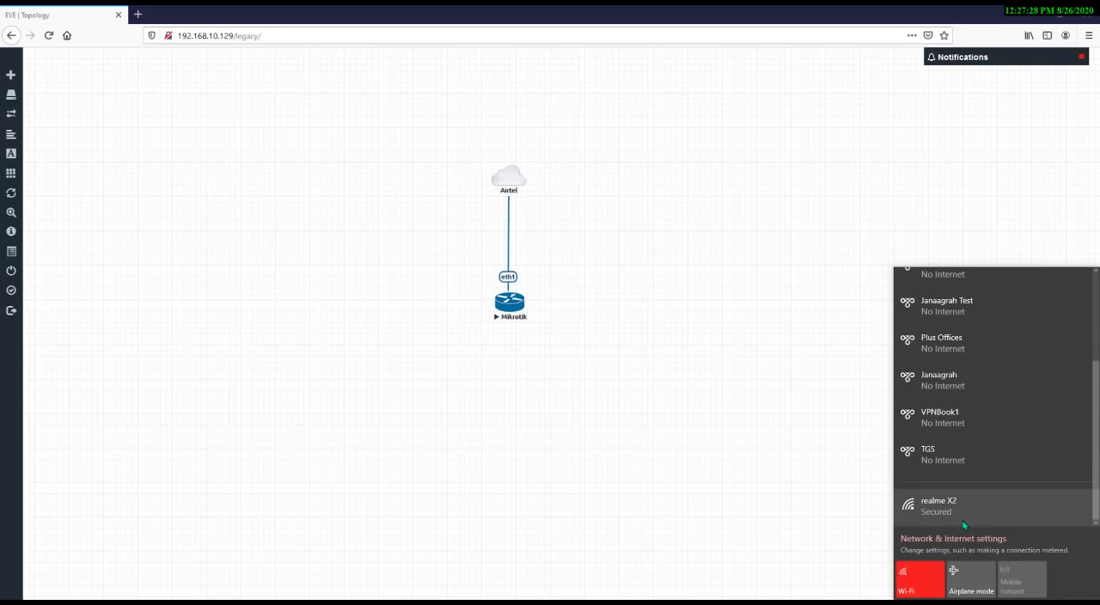
left_click(937, 507)
left_click(1051, 511)
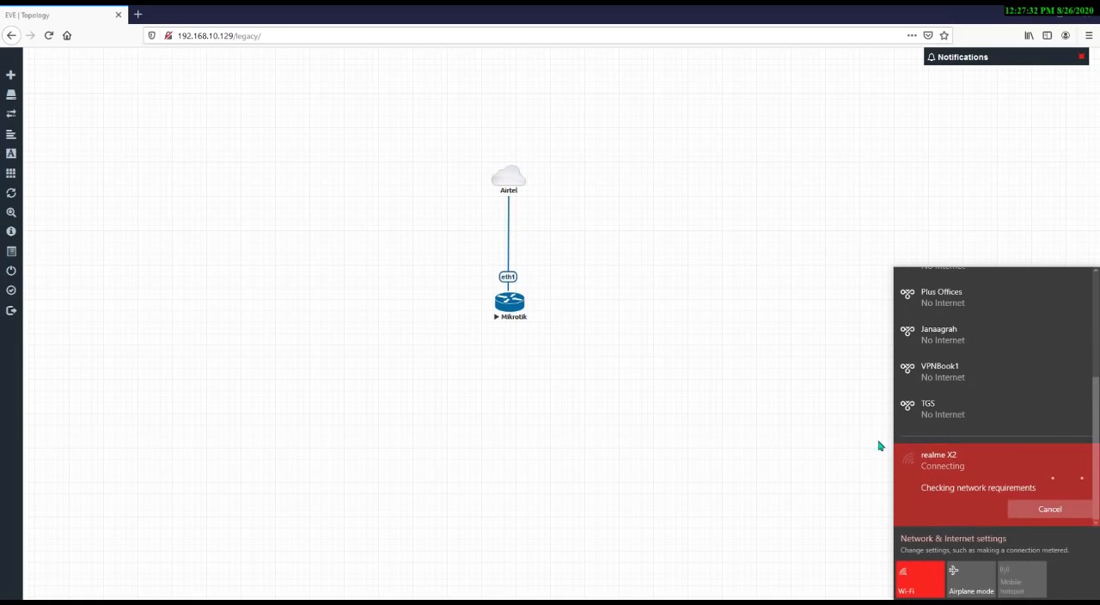
left_click(811, 412)
Switch to Chrome, open Google and search for winbox download
left_click(505, 602)
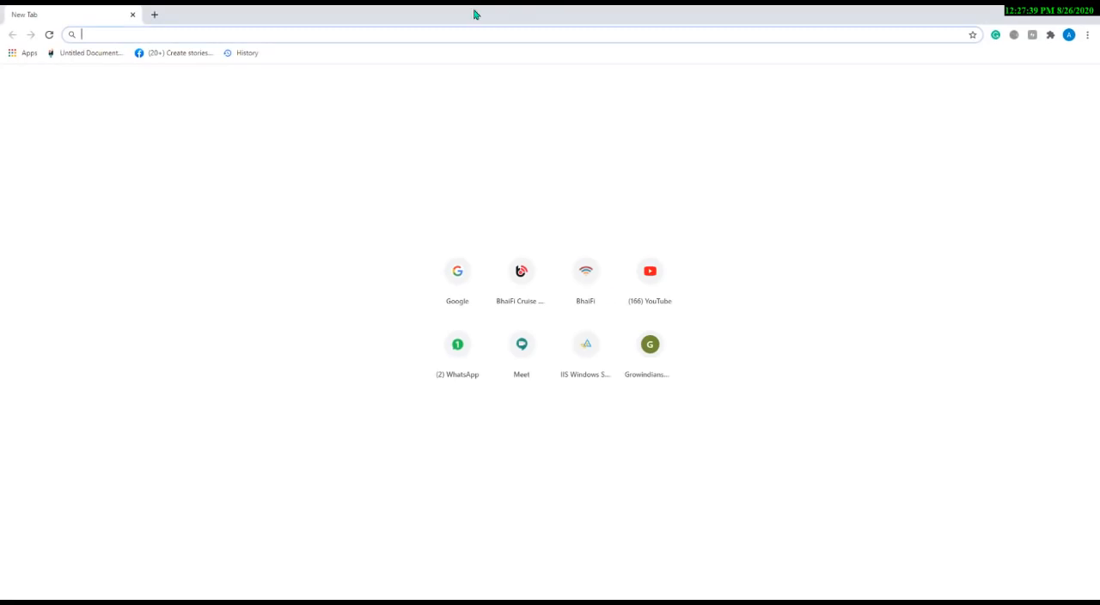
type("goo")
key("Return")
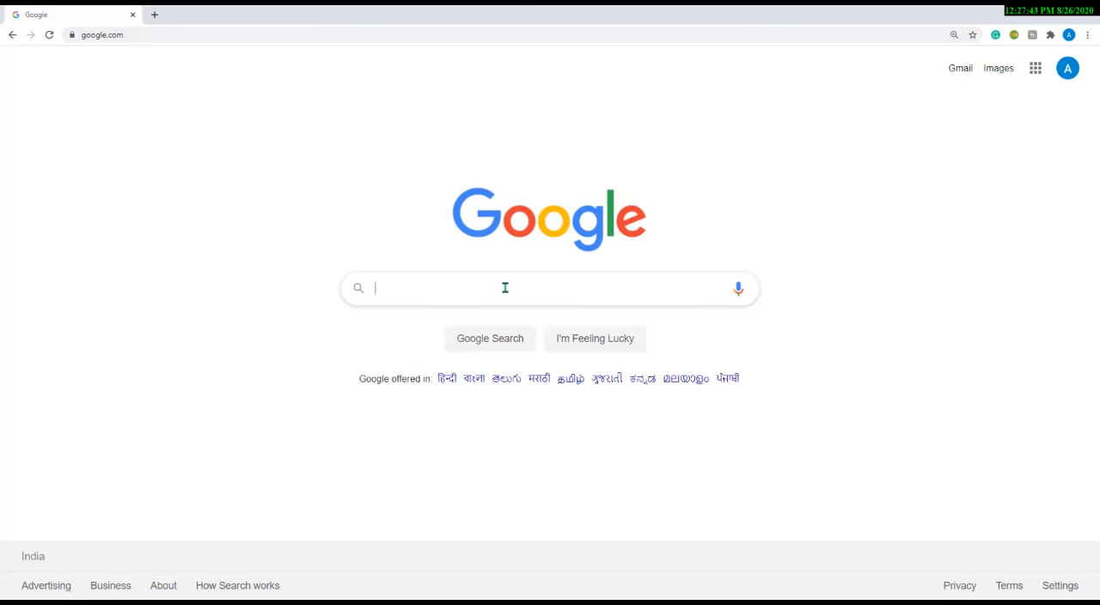
left_click(505, 288)
type("mikrotik")
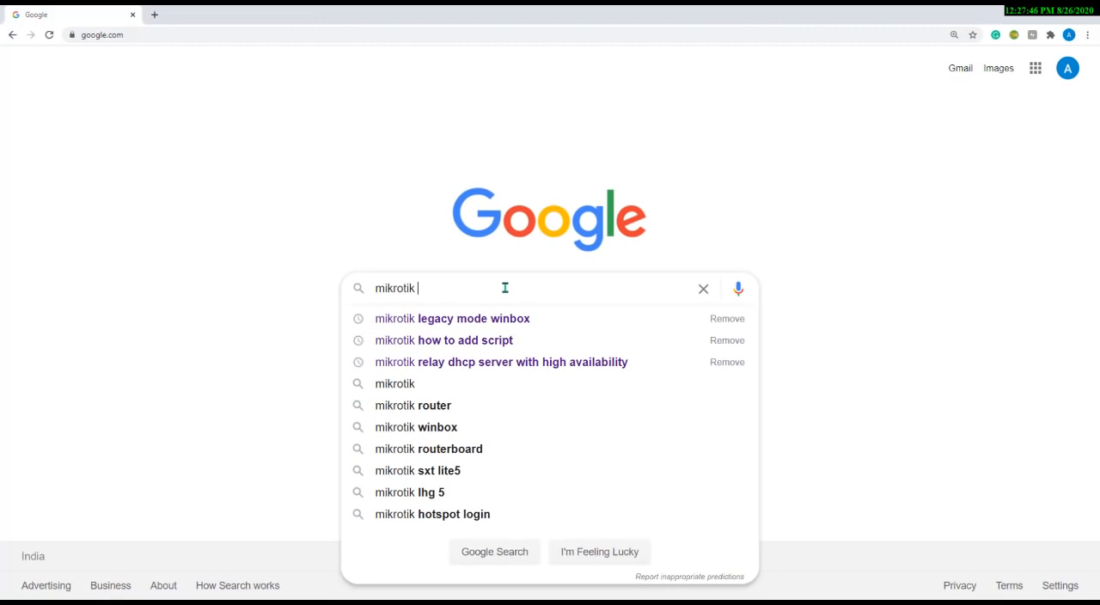
key("ctrl+a")
key("BackSpace")
type("win")
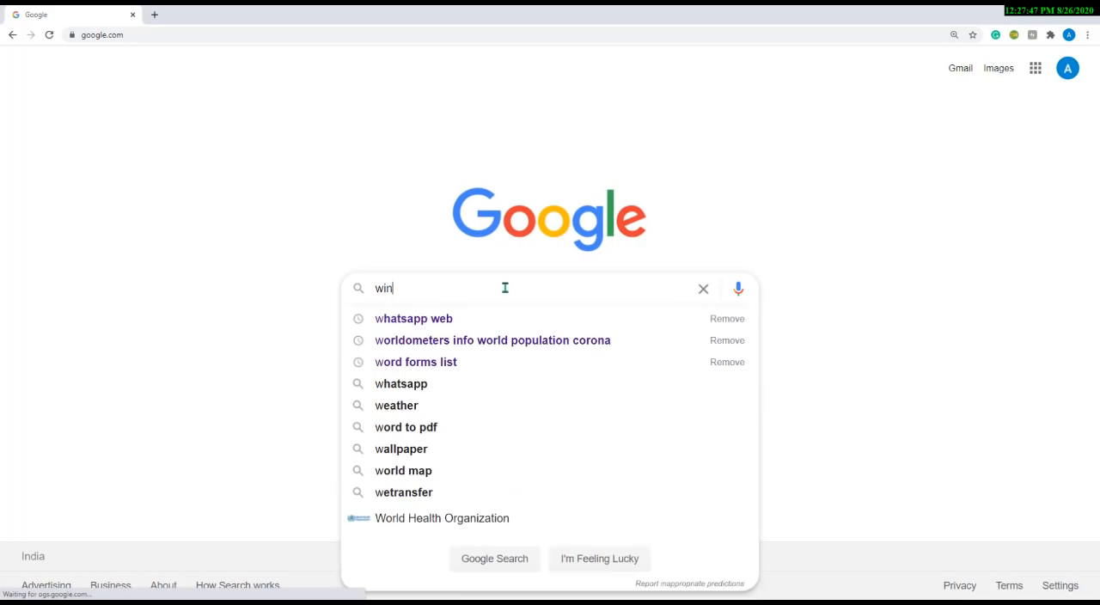
type("box d")
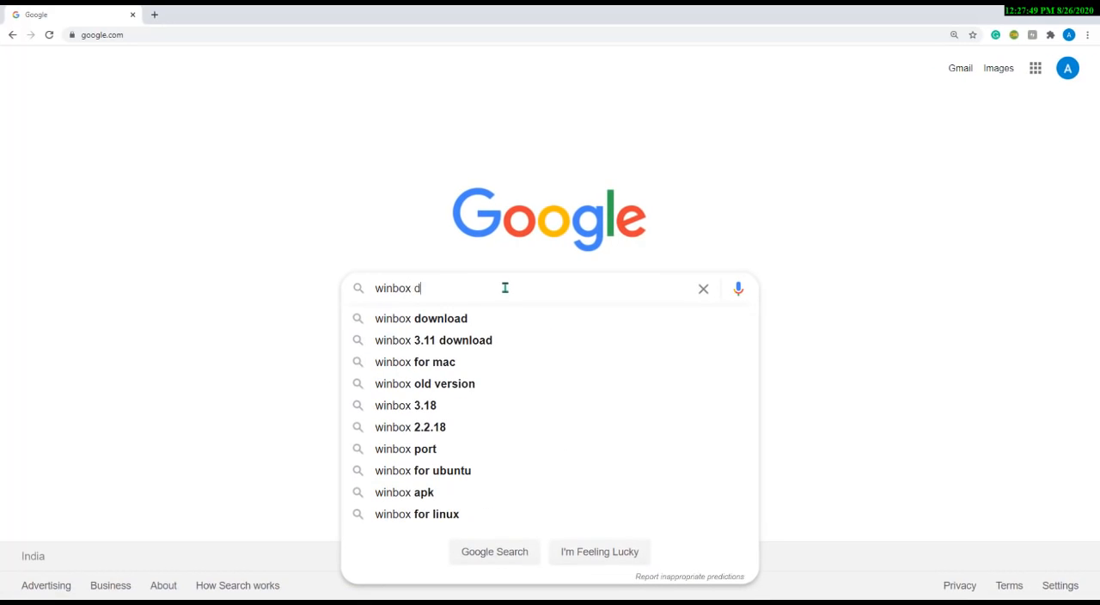
type("o")
key("Down")
key("Return")
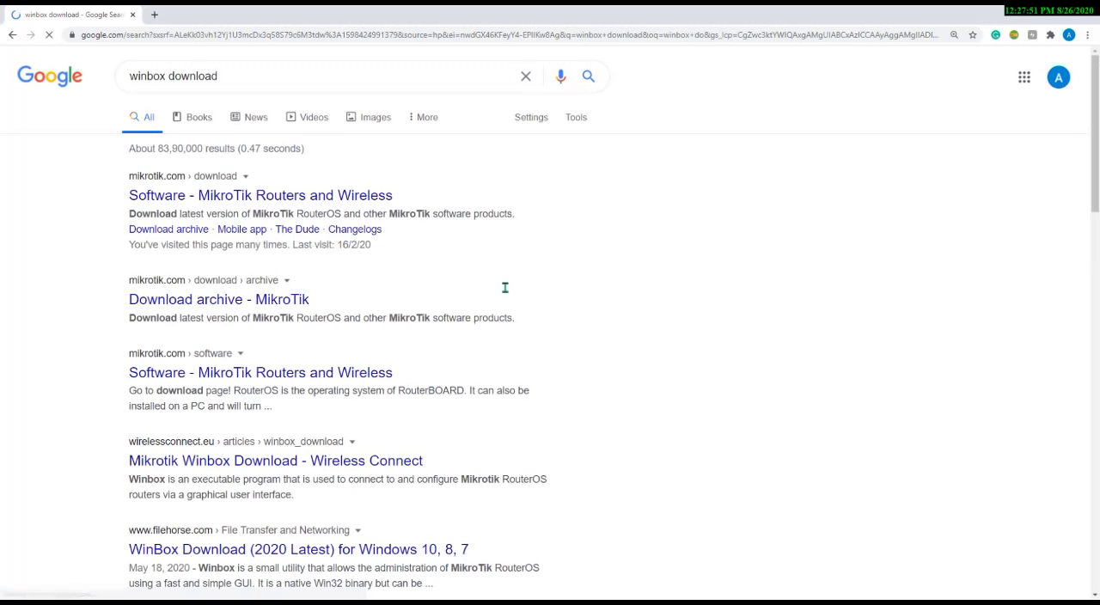
Open the MikroTik software download page, browse its WinBox, Dude and Netinstall download options, and close the browser
left_click(240, 195)
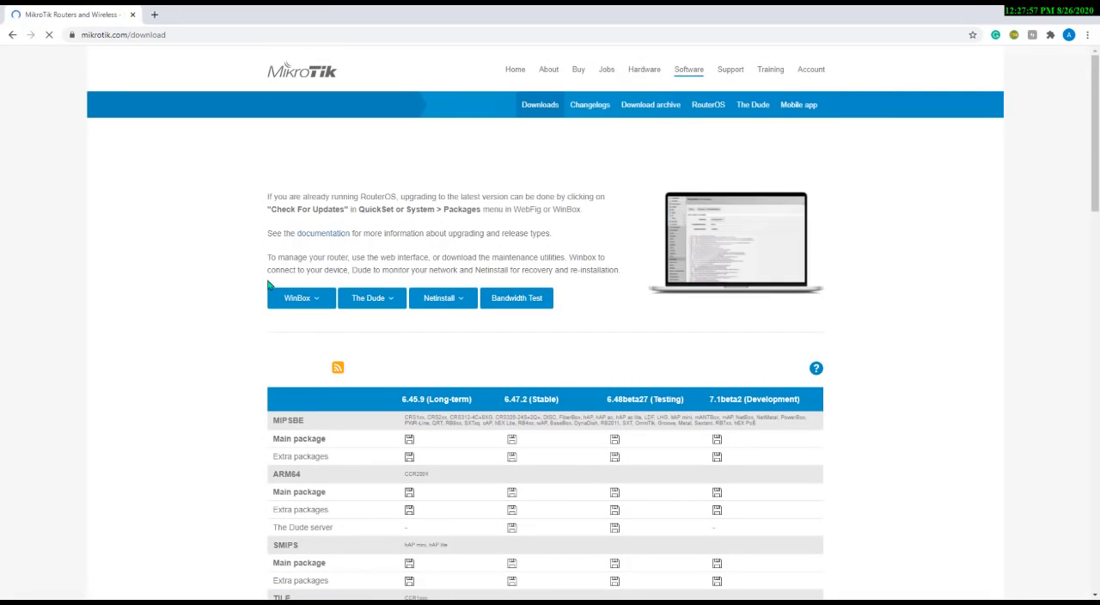
left_click(319, 299)
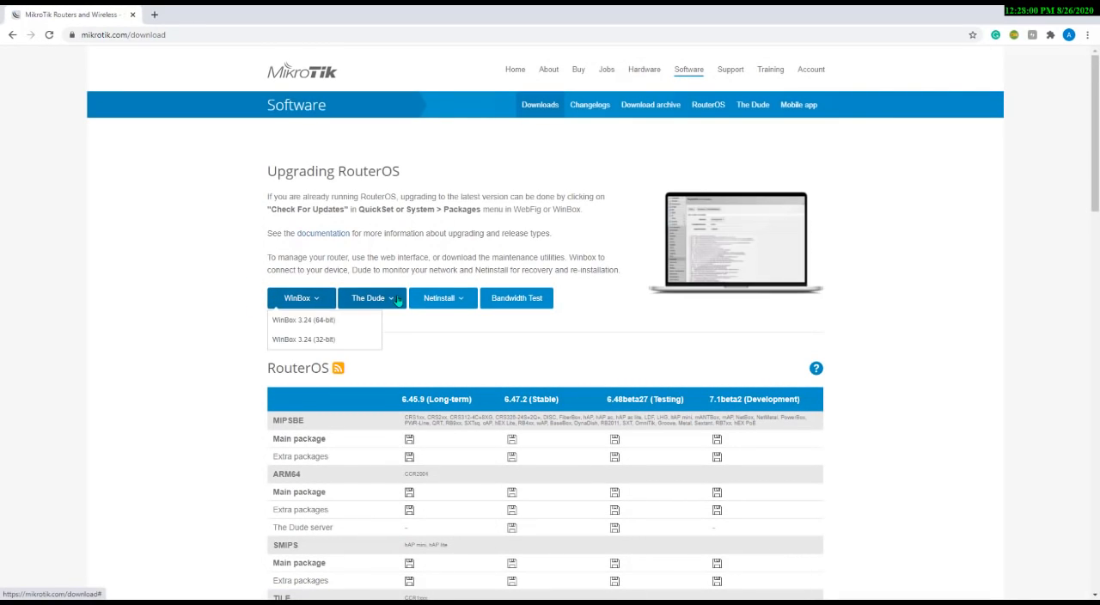
left_click(397, 299)
left_click(463, 299)
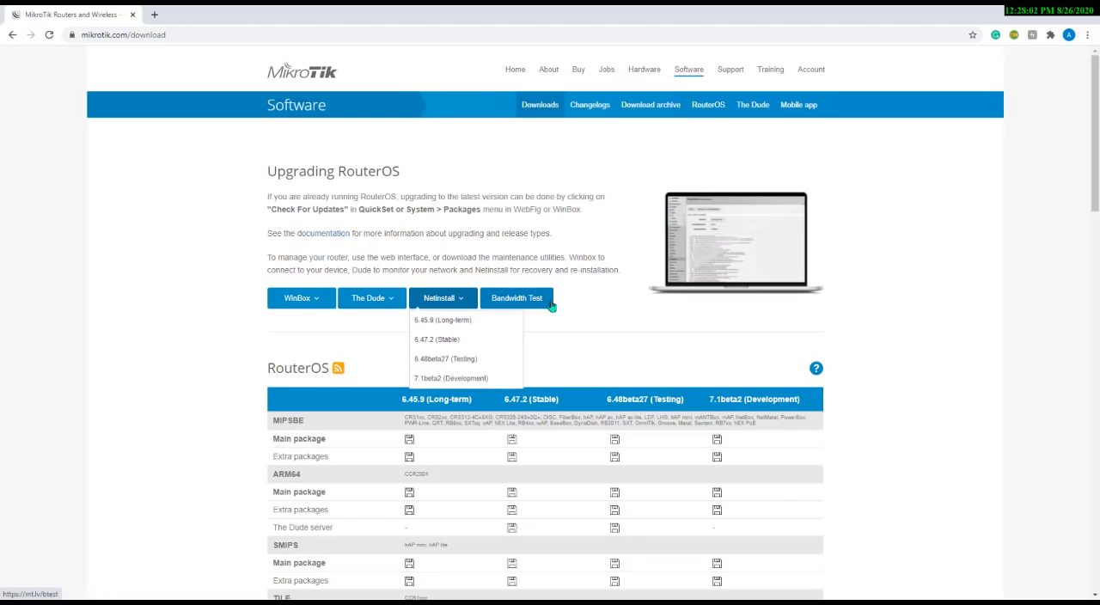
left_click(320, 300)
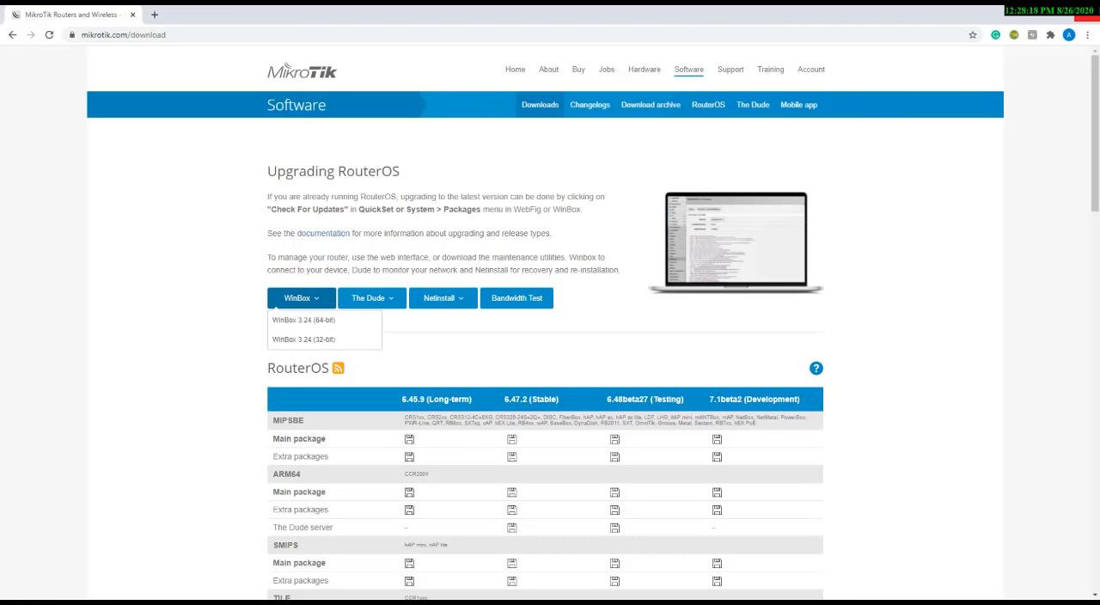
left_click(1088, 17)
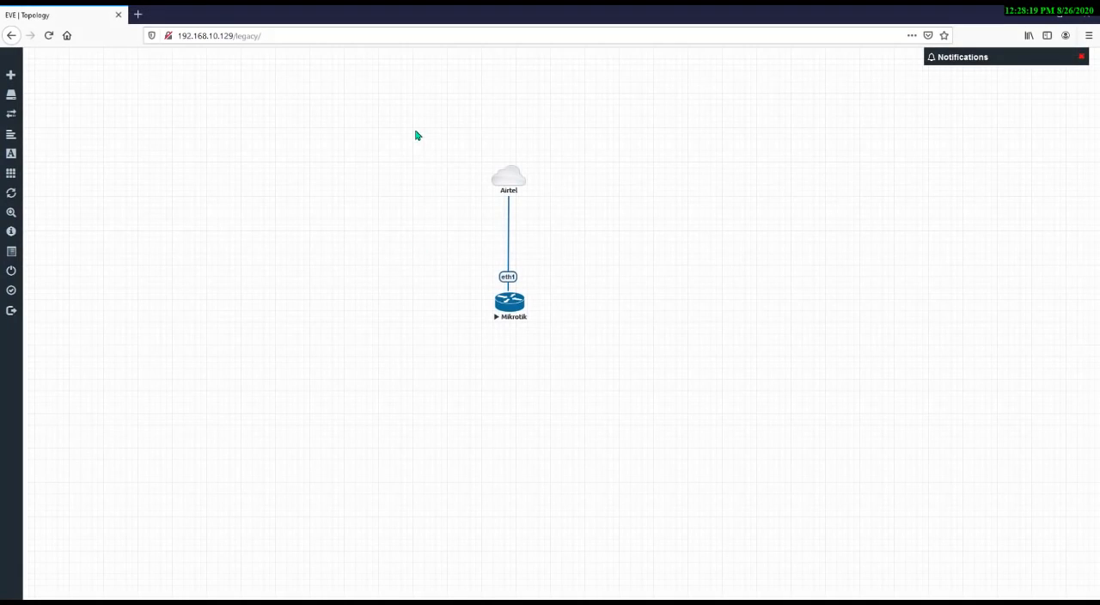
Open the Mikrotik node's console in PuTTY
left_click_drag(416, 132, 584, 378)
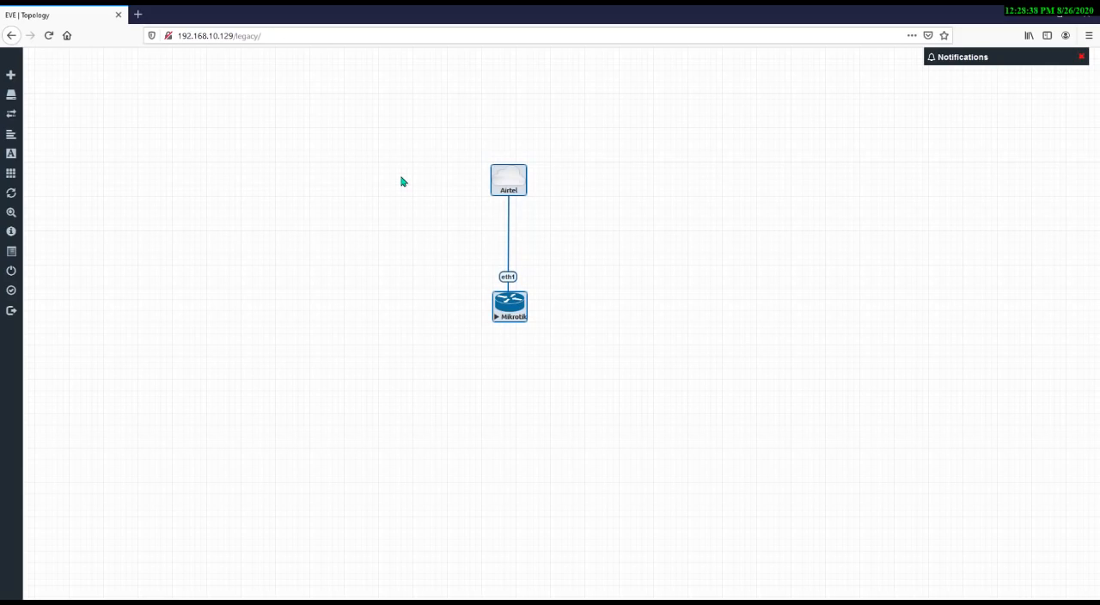
left_click(402, 182)
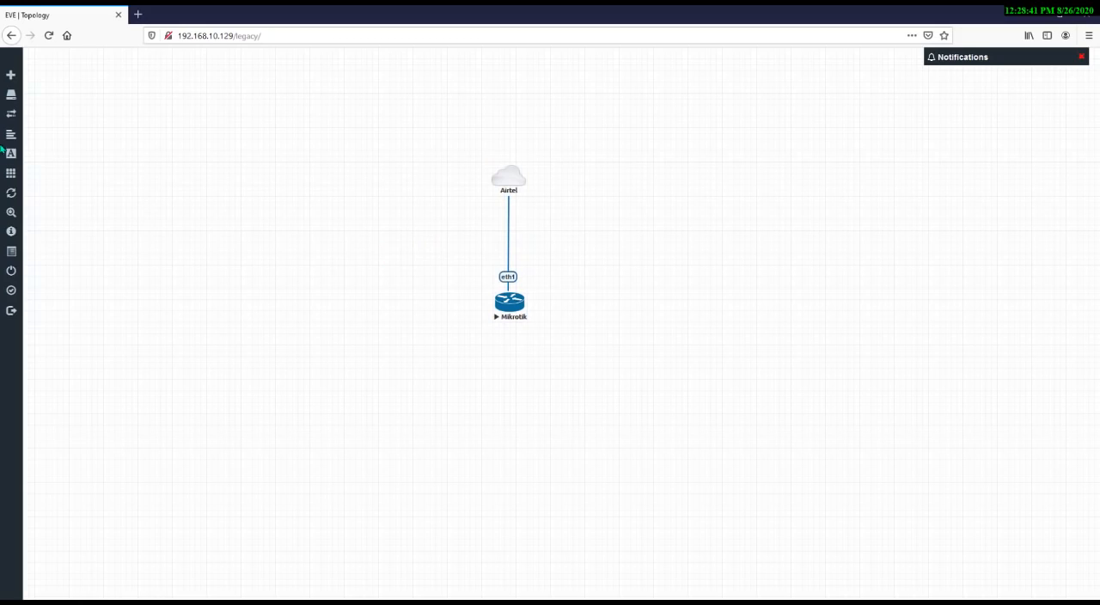
left_click(508, 303)
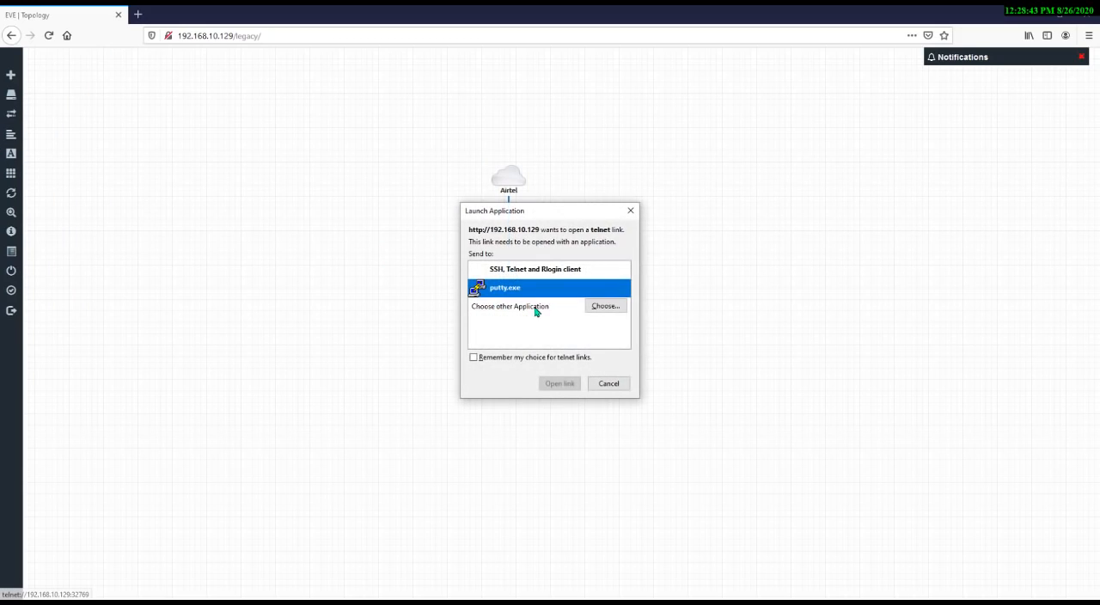
left_click(554, 385)
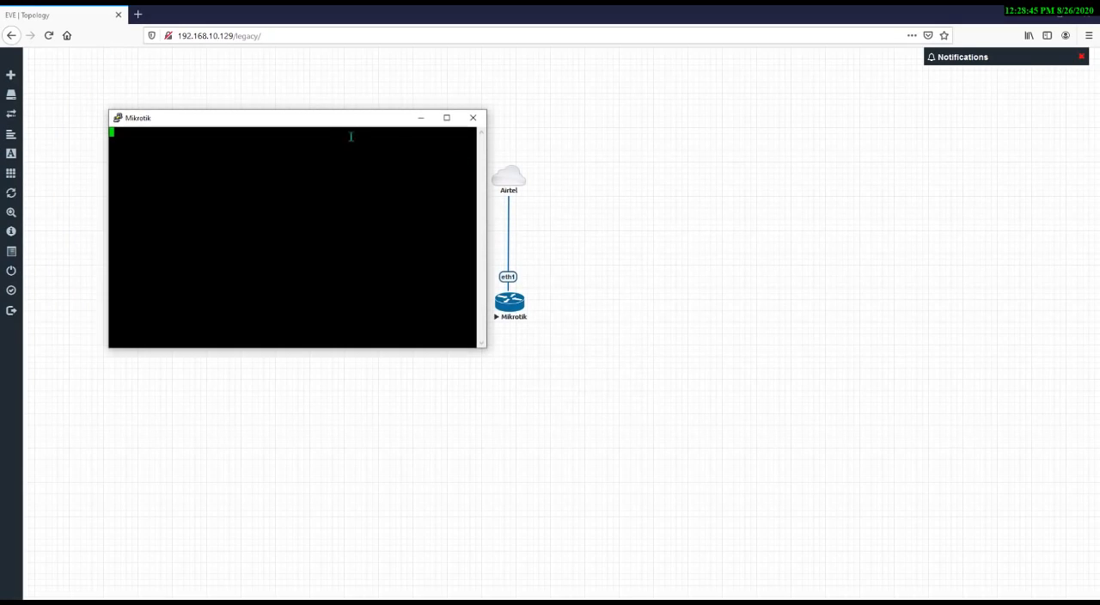
left_click_drag(339, 125, 772, 157)
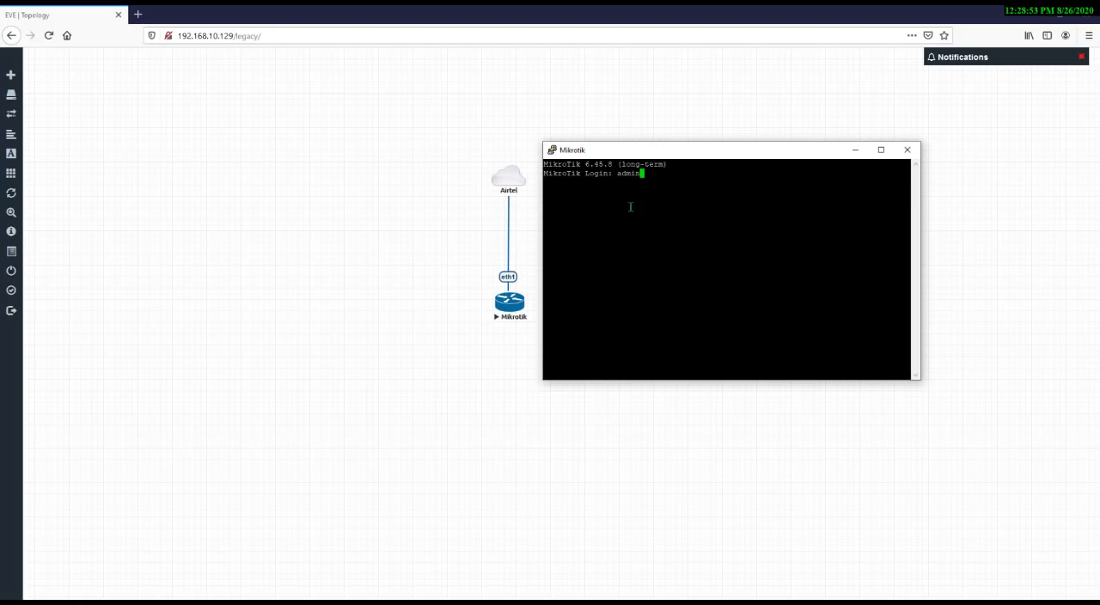
Log in to the router console as admin with a blank password, decline the license, and close the console
key("Return")
key("Return")
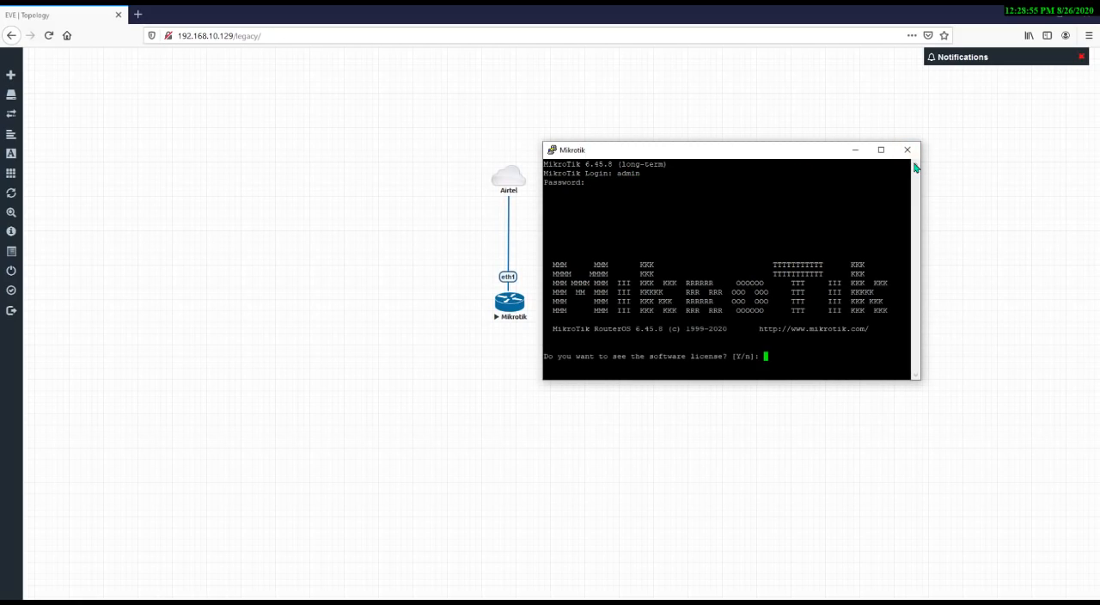
type("n")
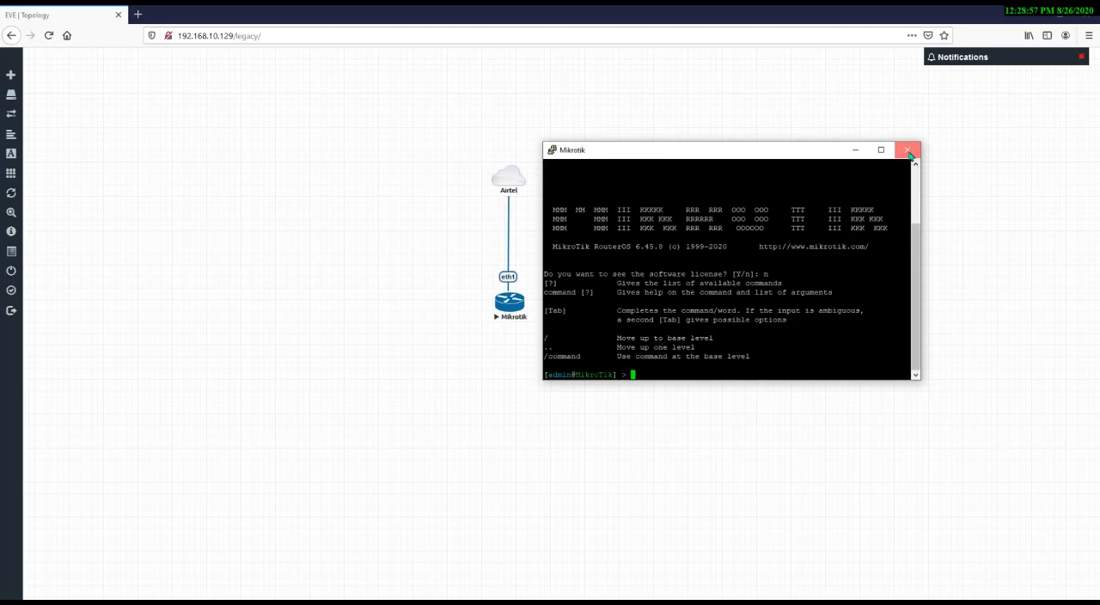
left_click(907, 150)
left_click(580, 351)
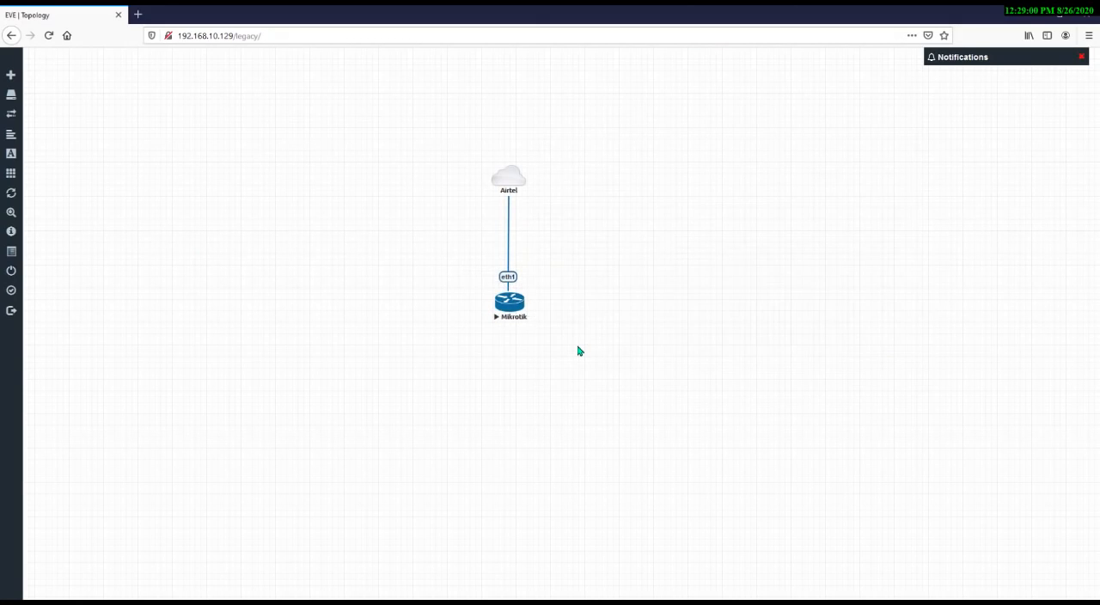
Launch winbox64 from the Downloads folder
key("super+e")
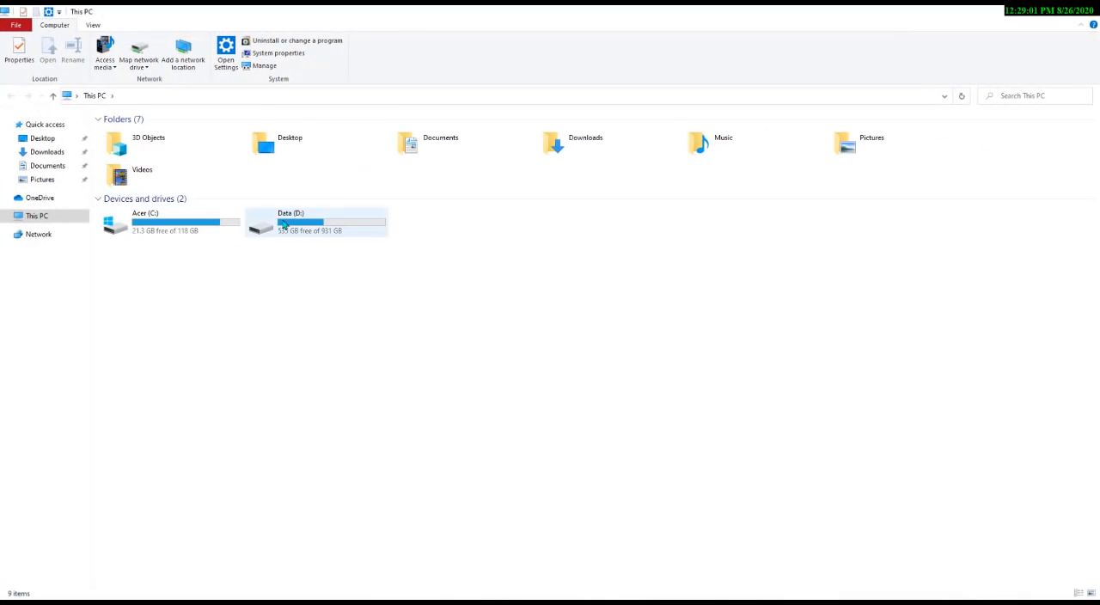
left_click(48, 152)
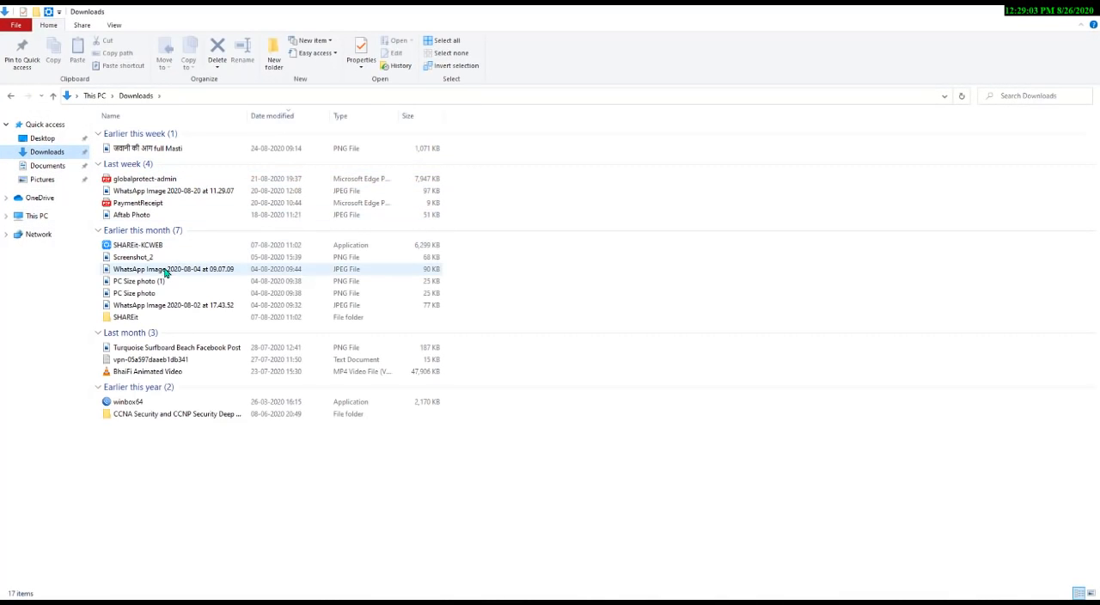
double_click(137, 402)
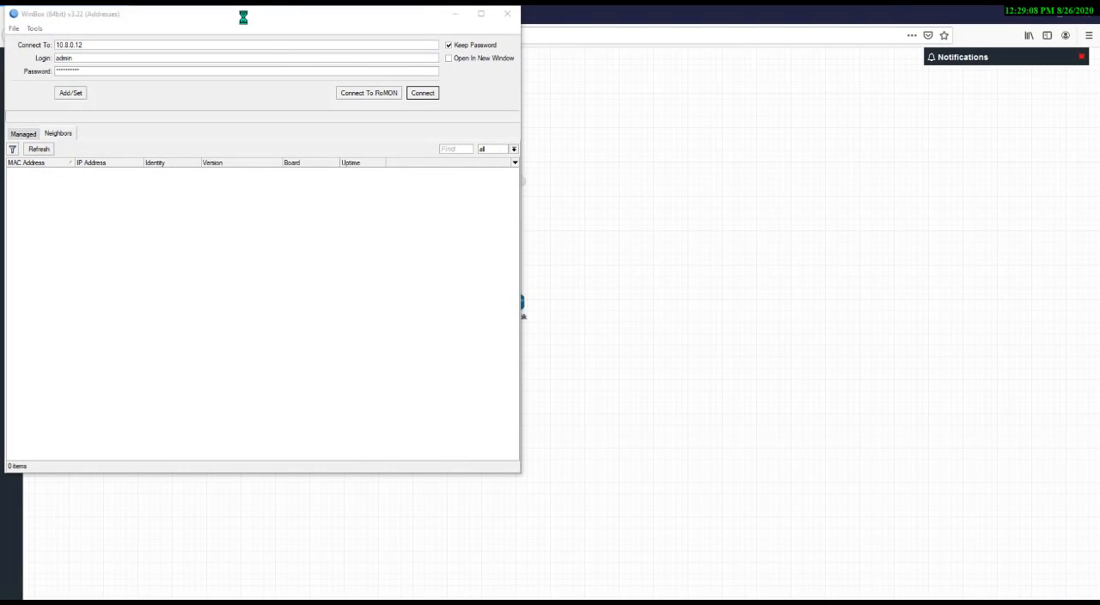
Connect WinBox to the discovered MikroTik neighbor 50:00:00:01:00:00 as admin with an empty password, then open the System menu
left_click_drag(243, 23, 789, 121)
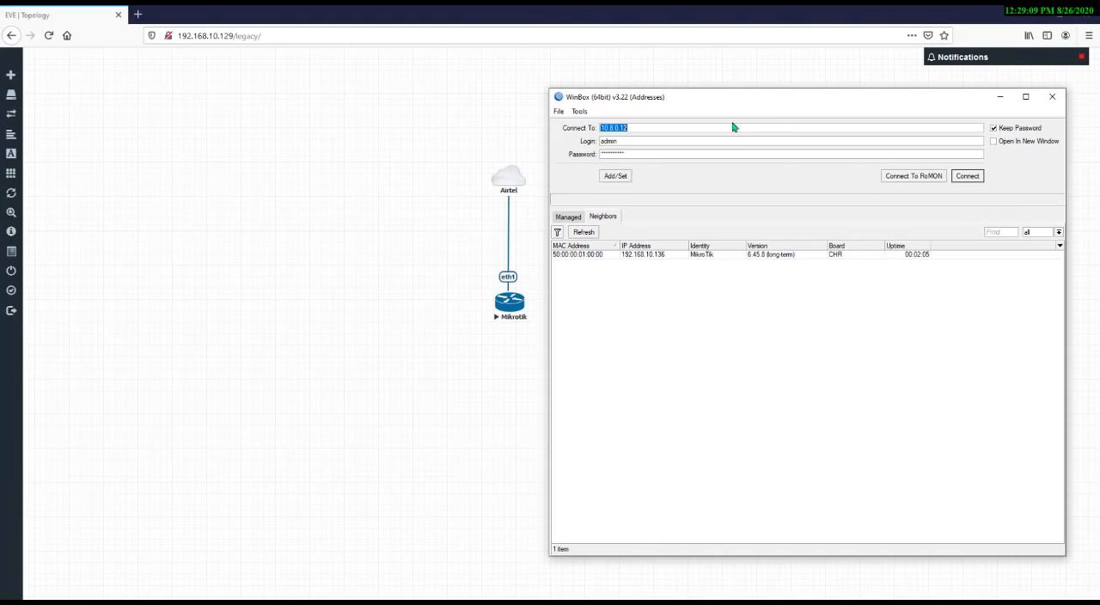
left_click(581, 255)
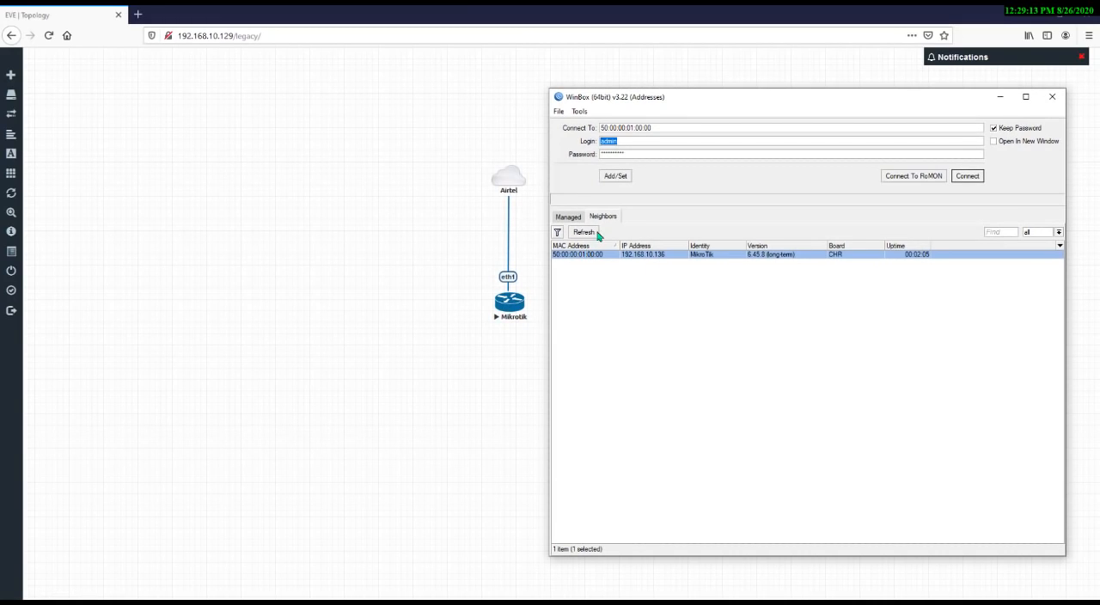
double_click(636, 154)
key("BackSpace")
left_click(965, 177)
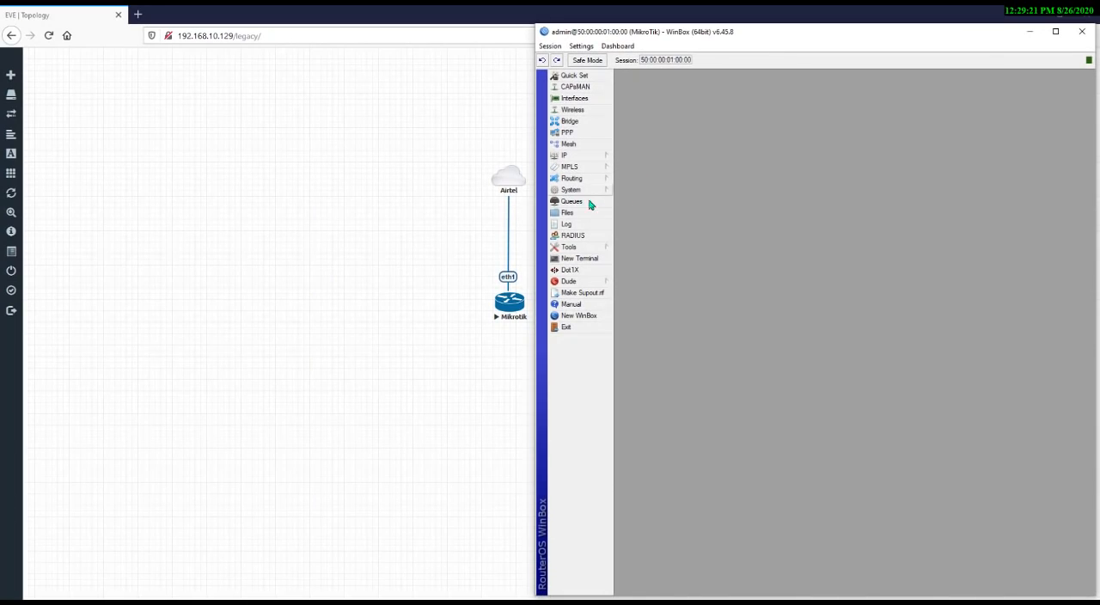
left_click(591, 190)
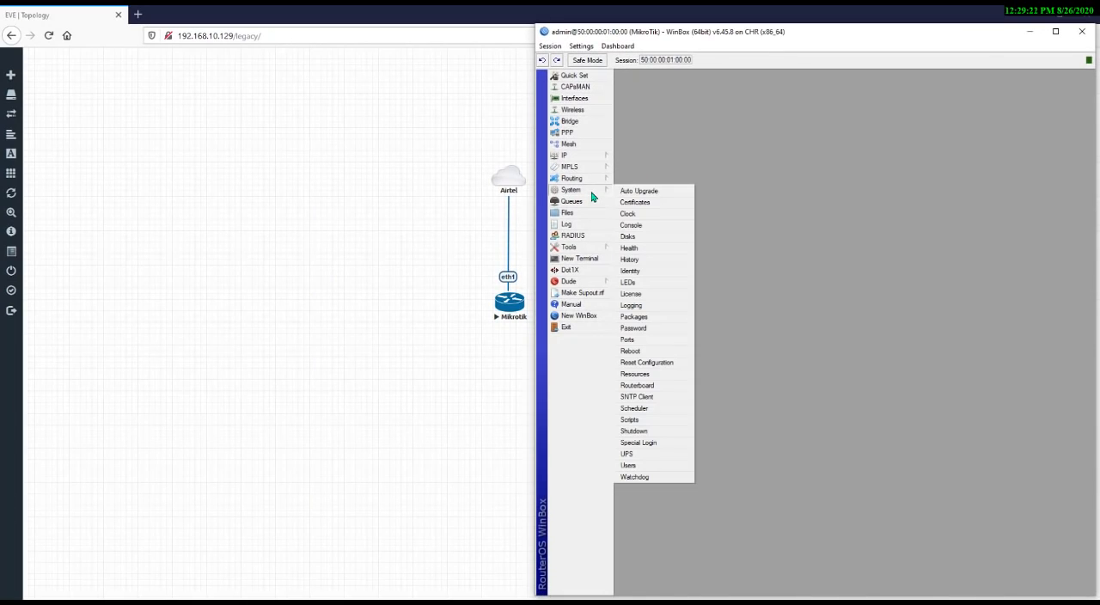
Open the router's IP address list and move it next to the menu
left_click(655, 364)
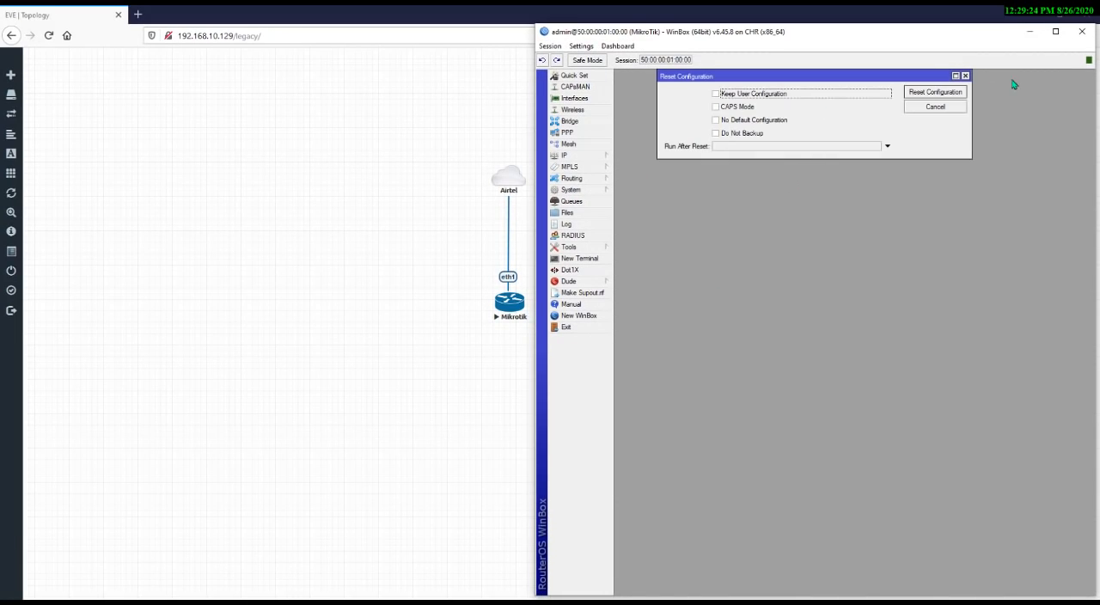
left_click(965, 75)
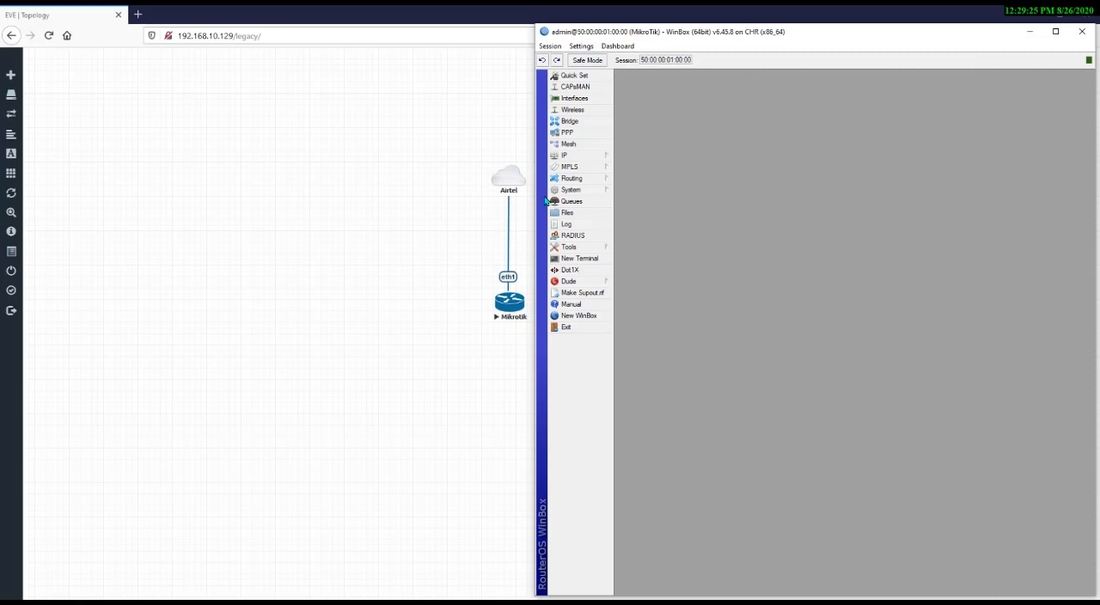
left_click(588, 157)
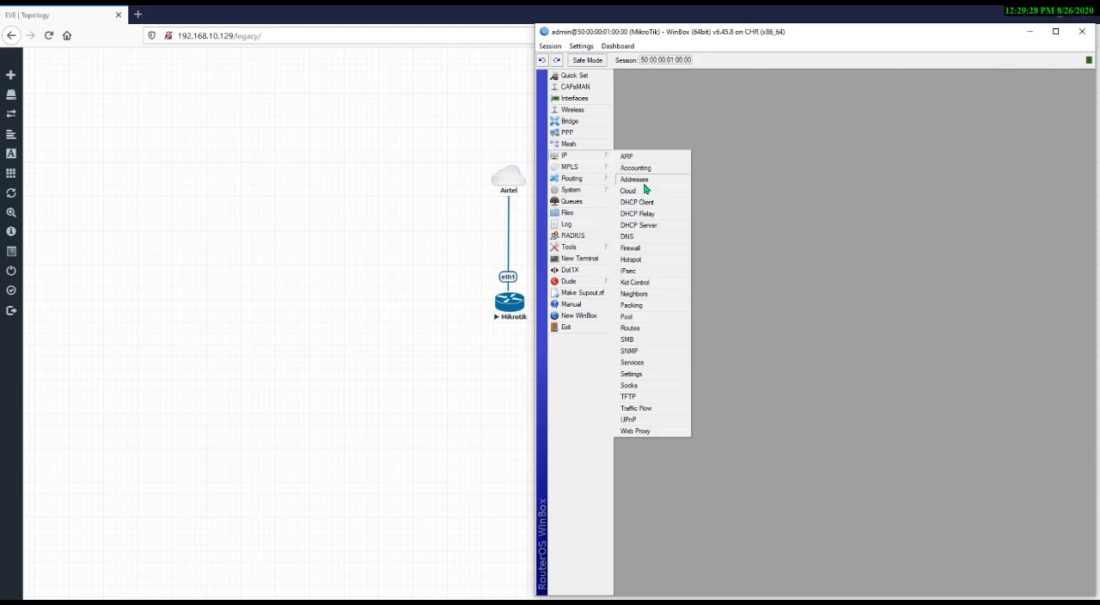
left_click(628, 180)
left_click(806, 332)
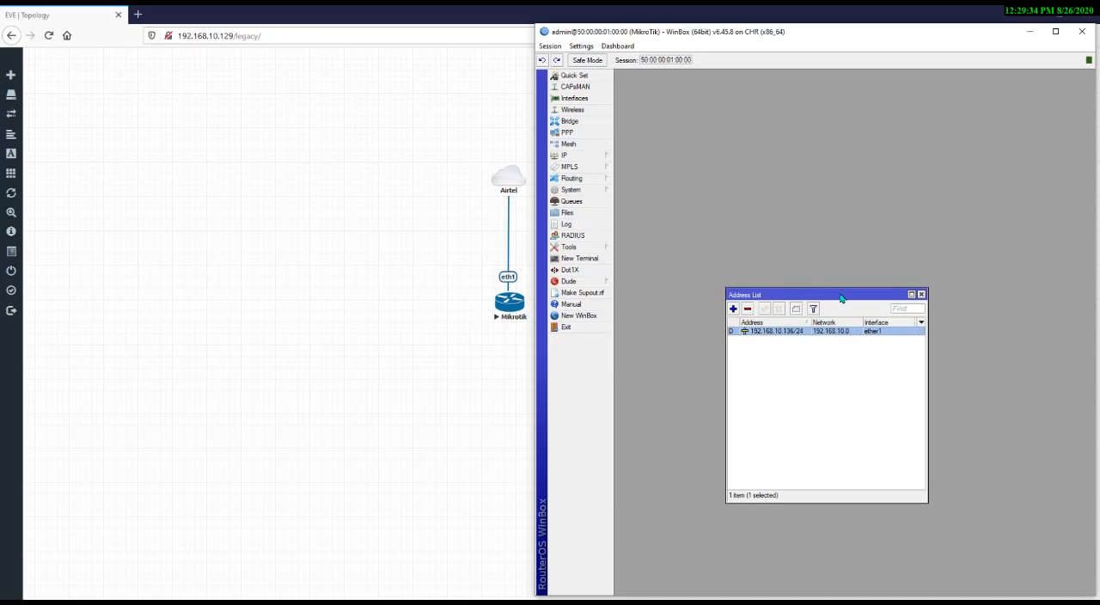
left_click_drag(841, 298, 733, 59)
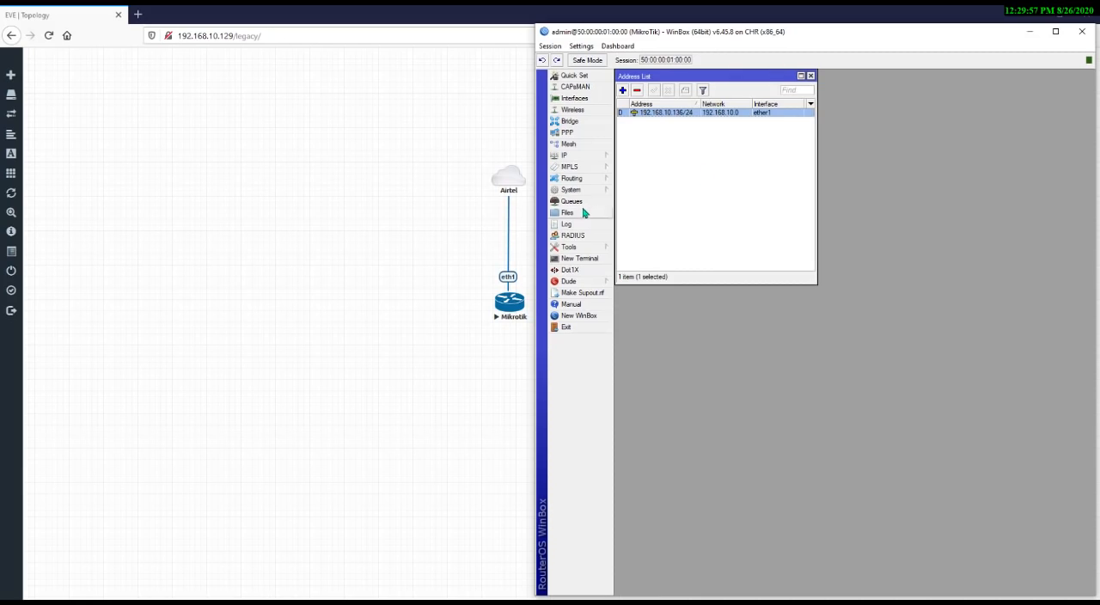
left_click(602, 191)
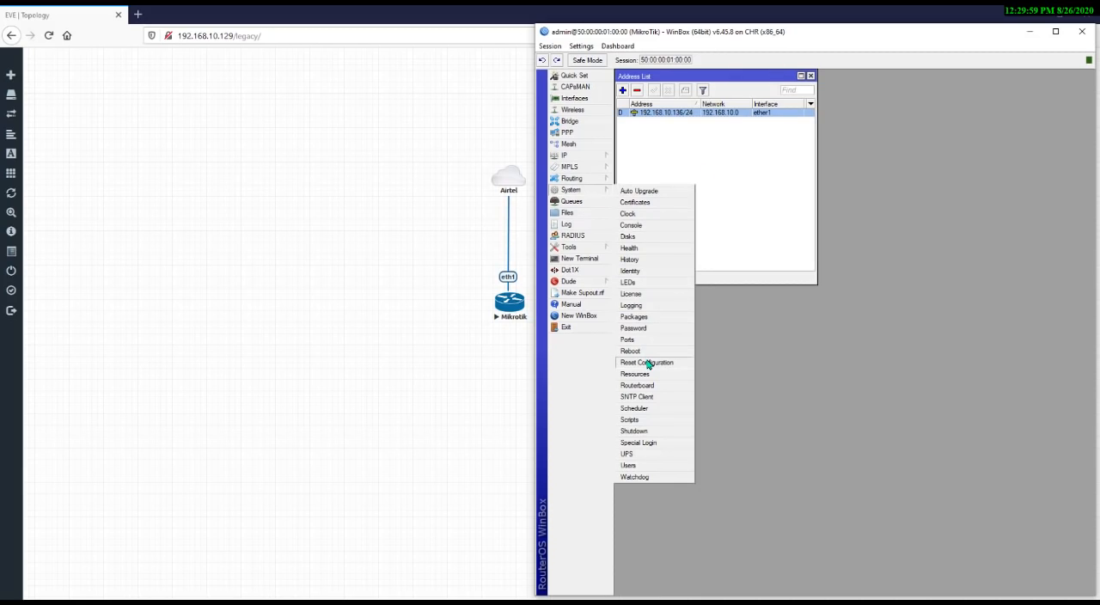
left_click(645, 363)
left_click(572, 200)
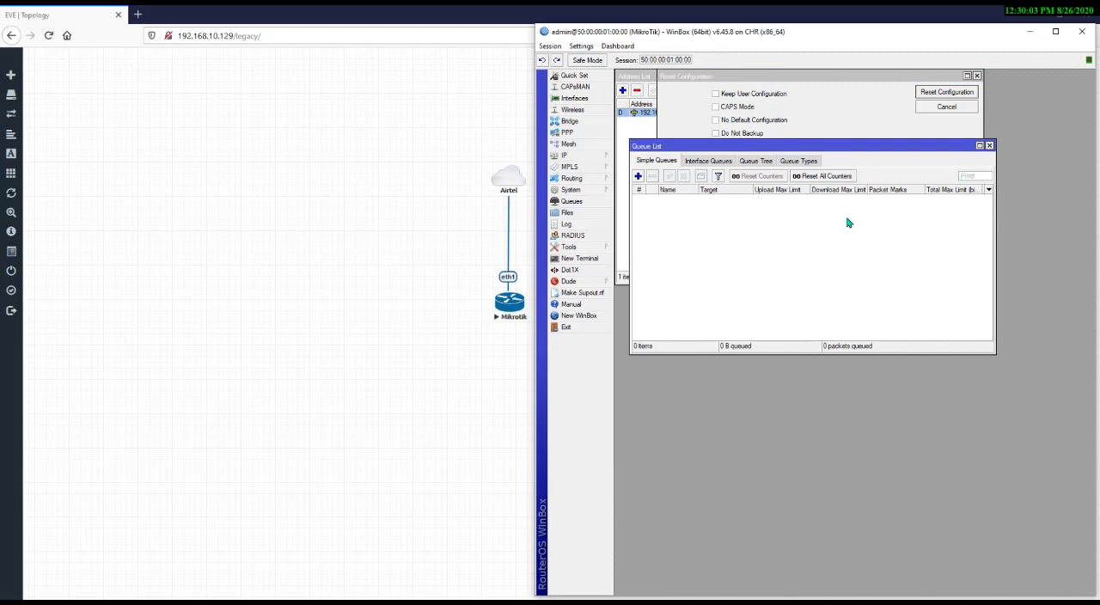
key("Escape")
key("Escape")
key("Escape")
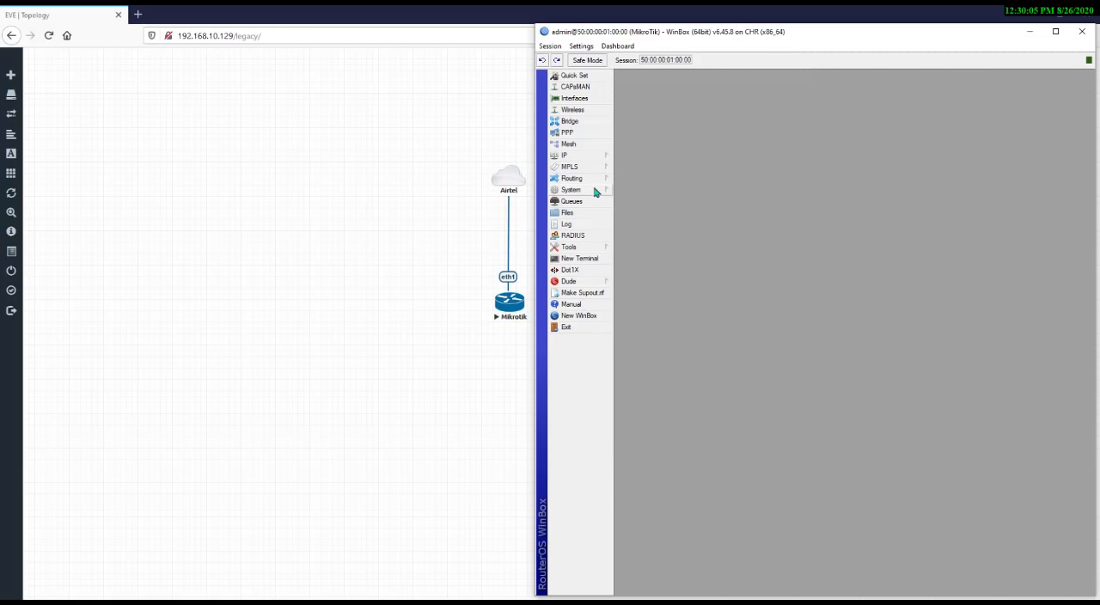
Reset the router configuration with No Default Configuration checked and confirm the reset and reboot
mouse_move(597, 189)
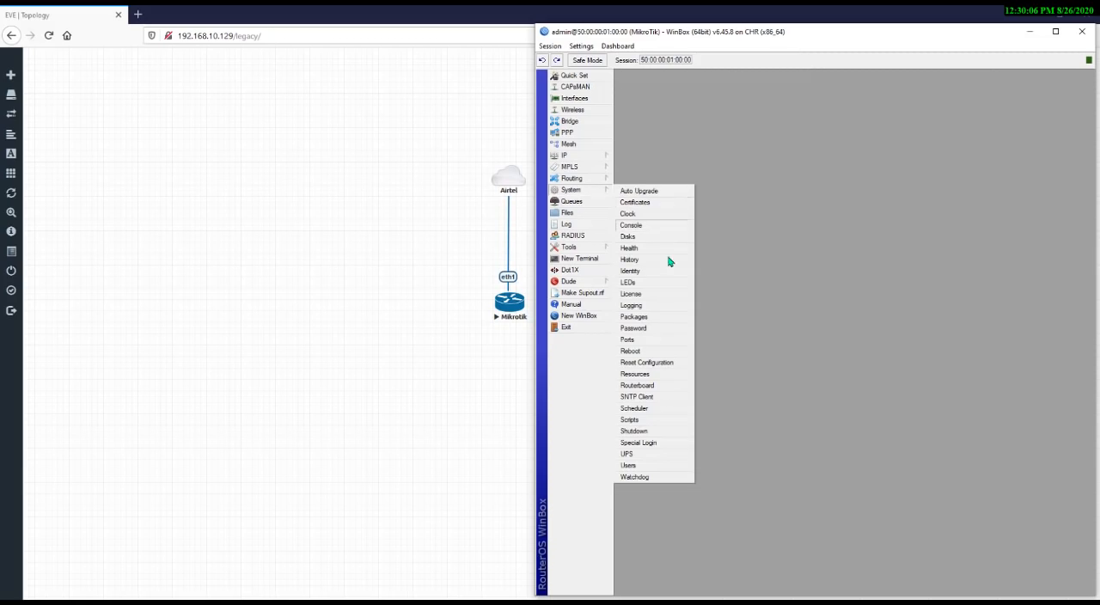
left_click(664, 364)
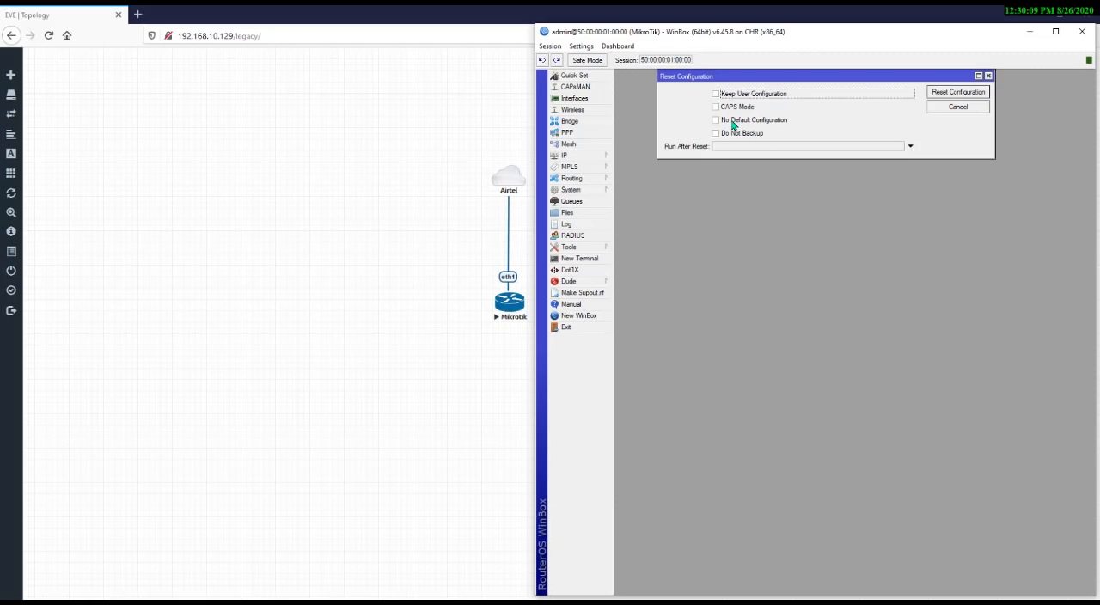
left_click(735, 124)
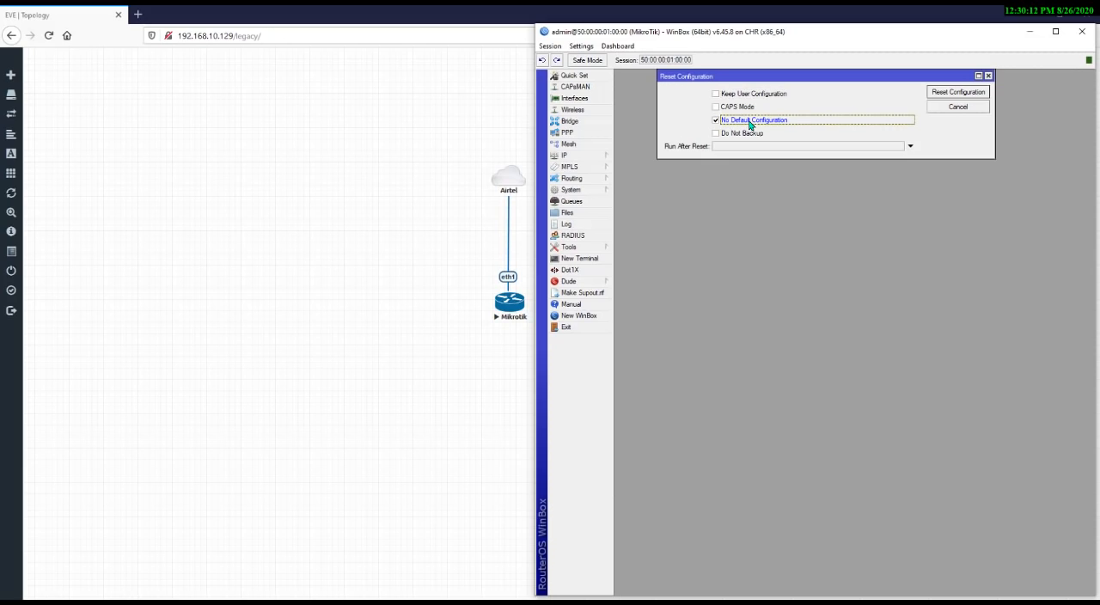
left_click(946, 99)
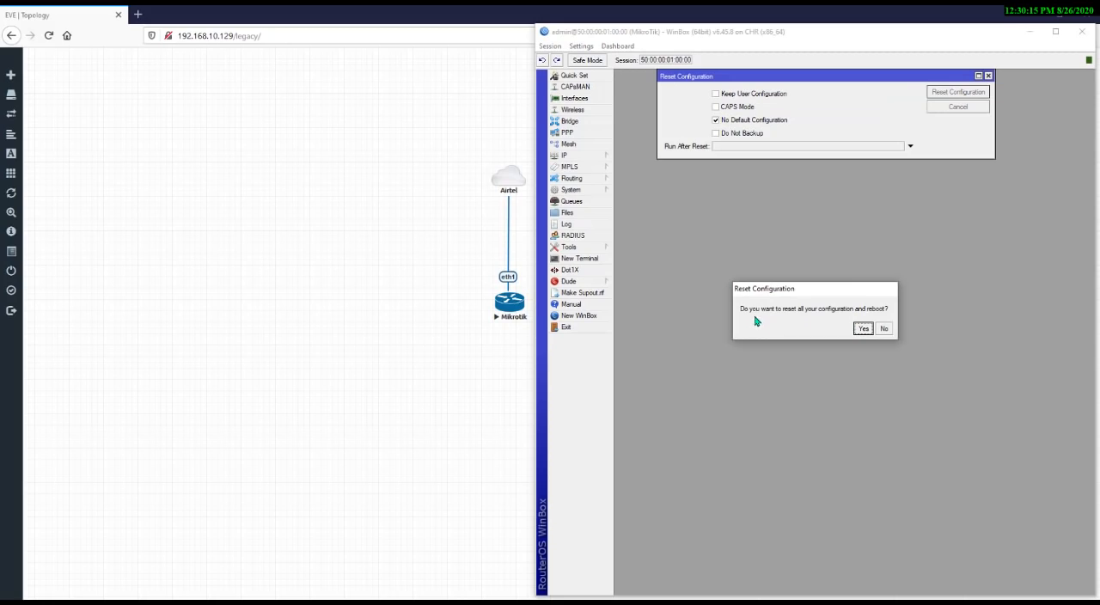
left_click(861, 330)
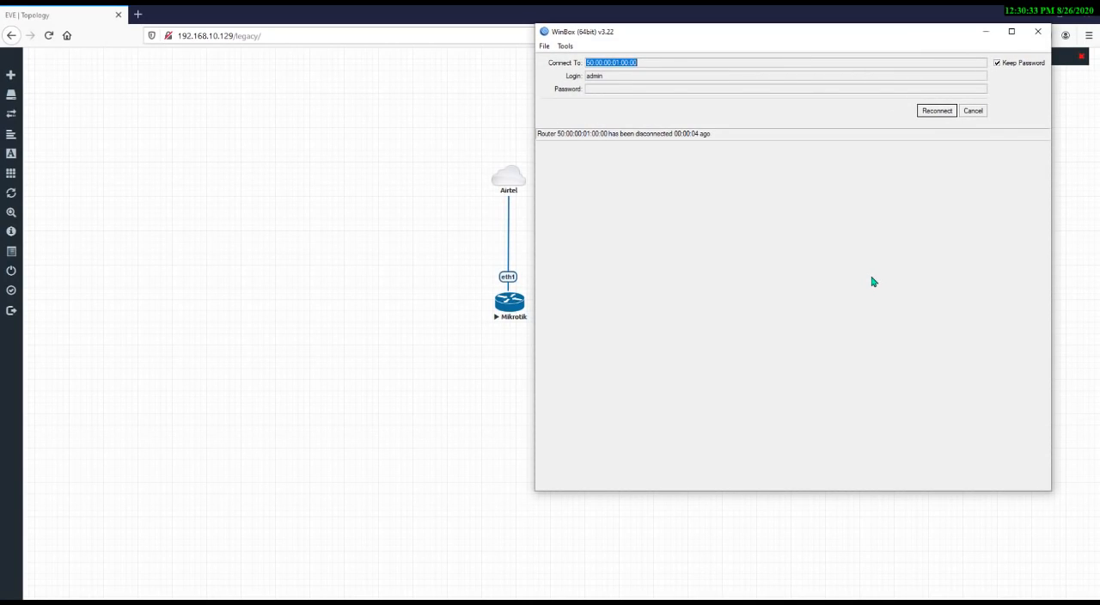
Refresh the neighbor list, select the rebooted router 50:00:00:01:00:00 and reconnect WinBox to it
left_click(972, 111)
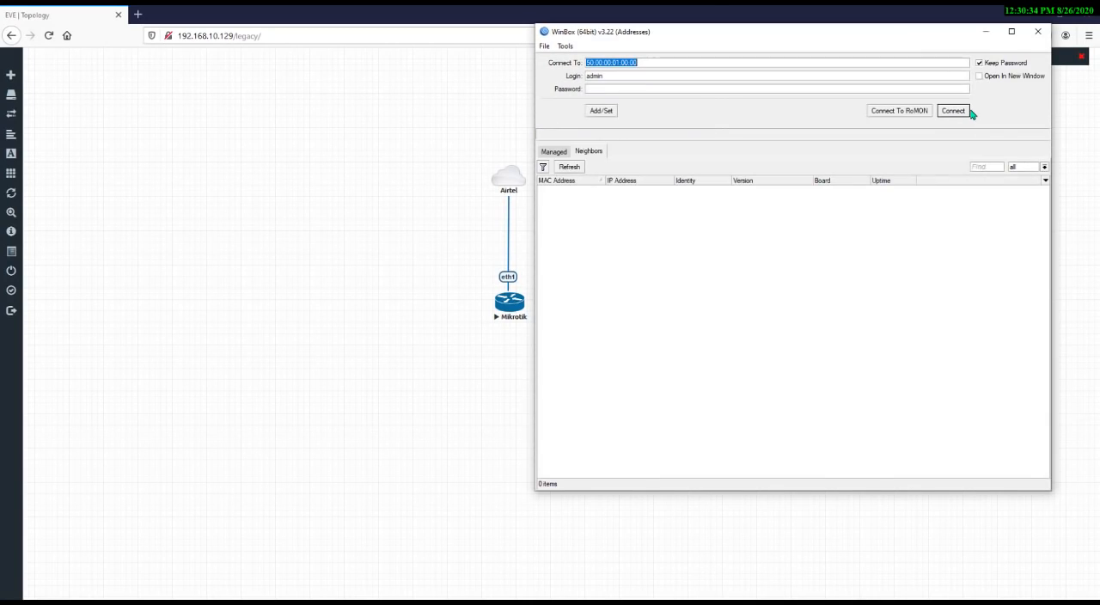
left_click(576, 169)
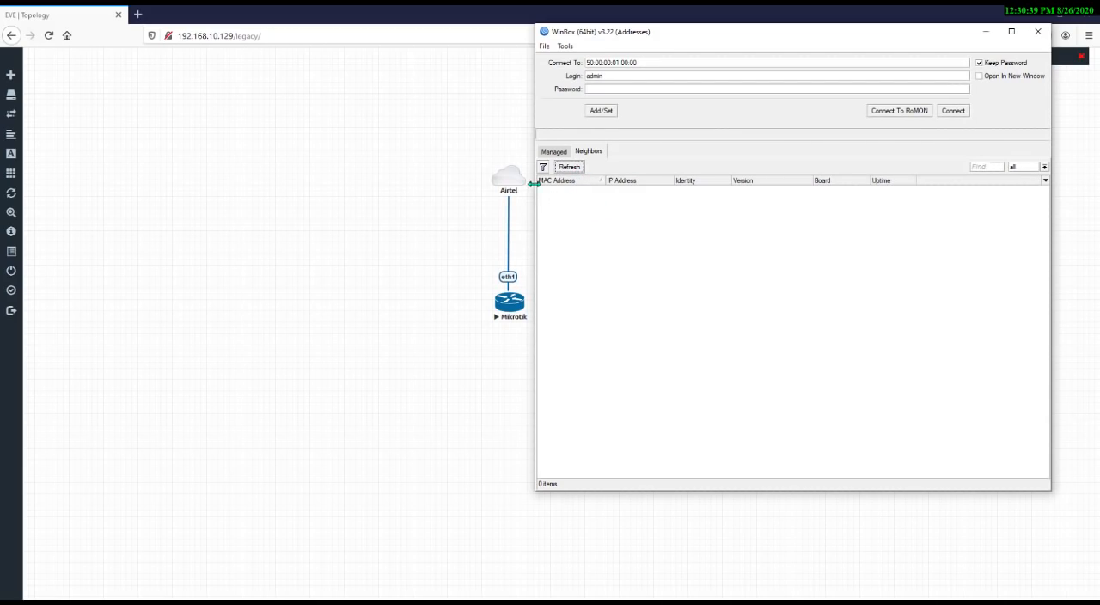
left_click(574, 167)
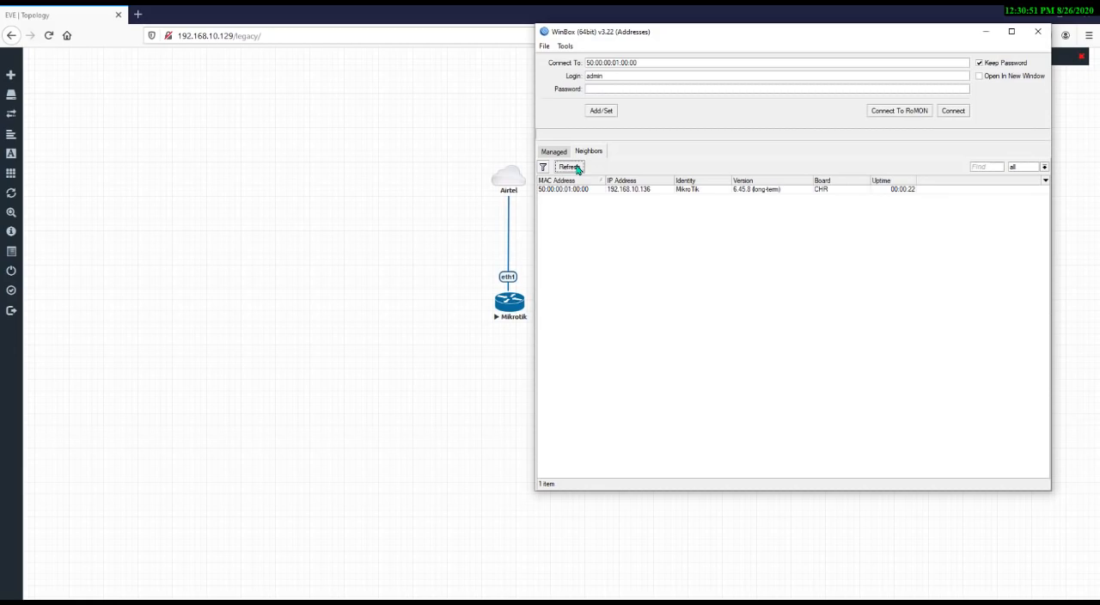
left_click(567, 190)
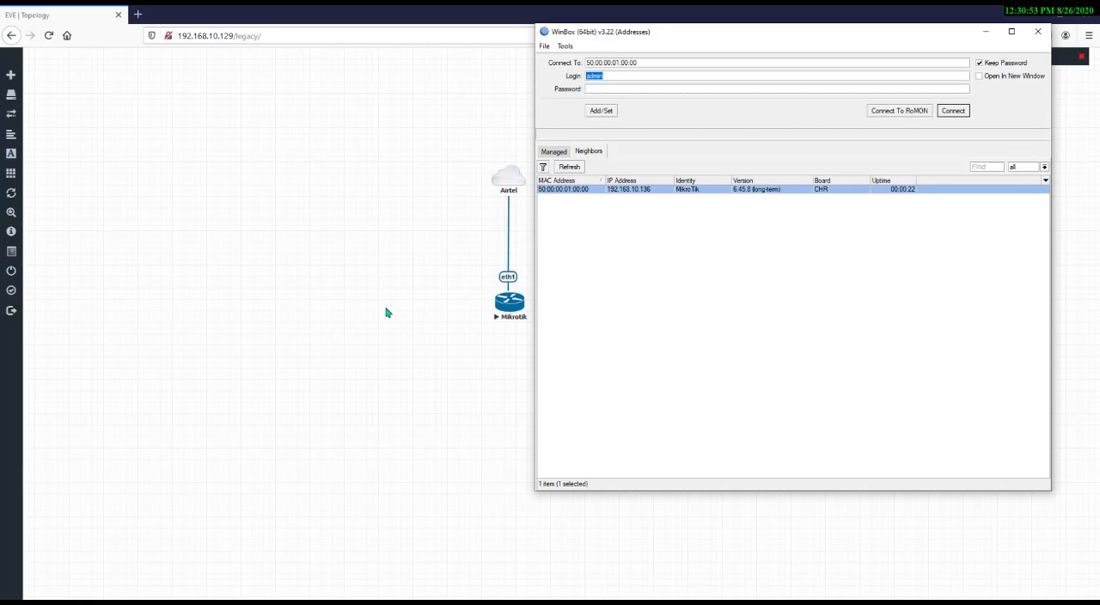
left_click(570, 167)
left_click(579, 169)
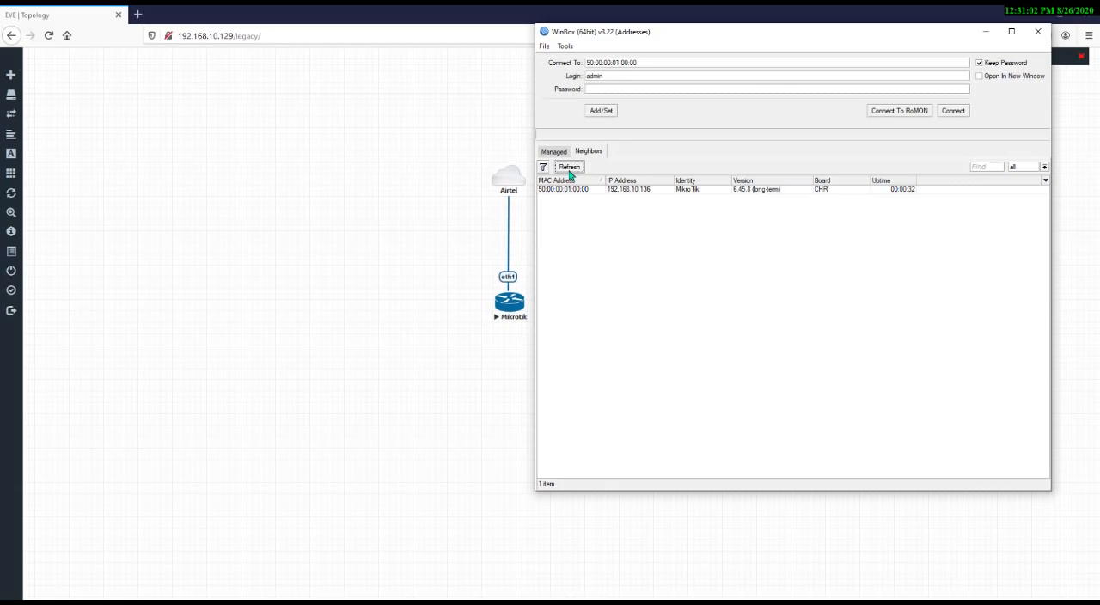
left_click(573, 169)
left_click(571, 172)
left_click(588, 193)
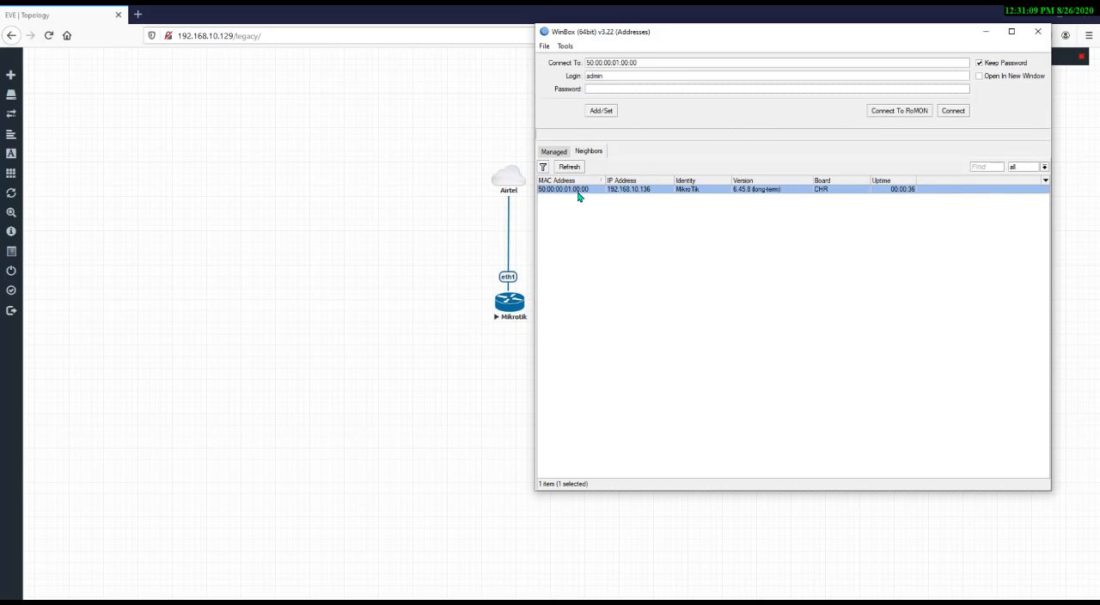
left_click(954, 112)
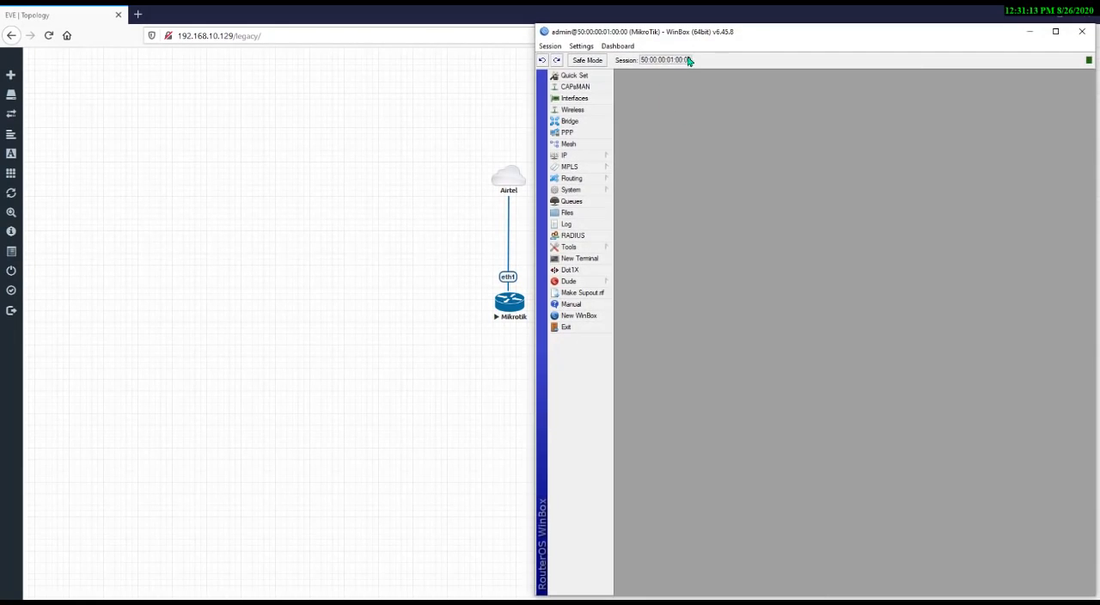
Move the Airtel cloud and Mikrotik node together to the upper-left of the topology canvas
left_click_drag(437, 132, 643, 434)
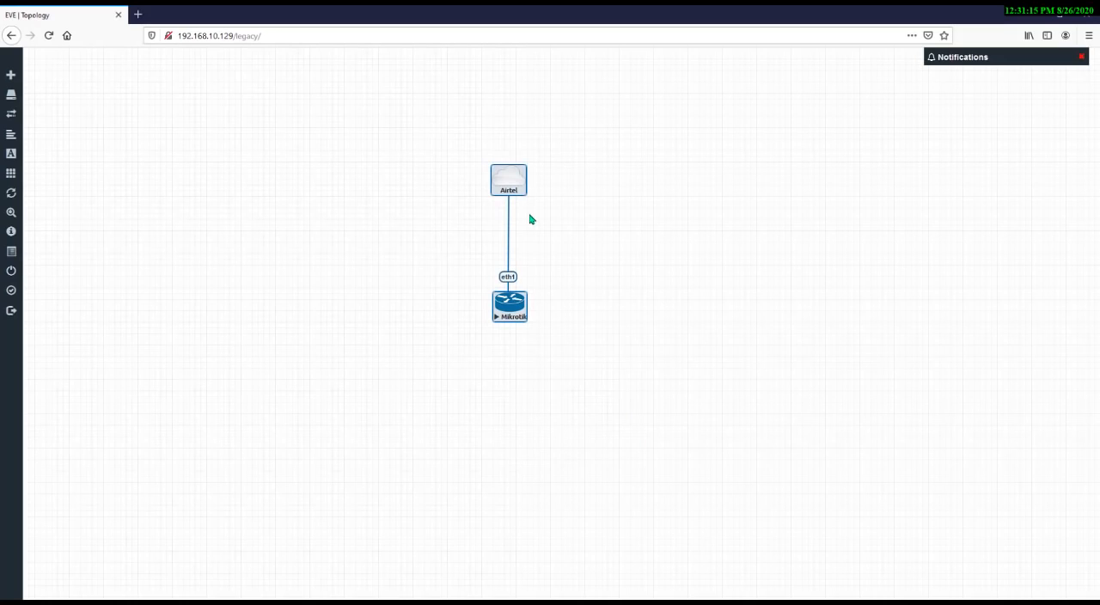
left_click_drag(516, 182, 100, 163)
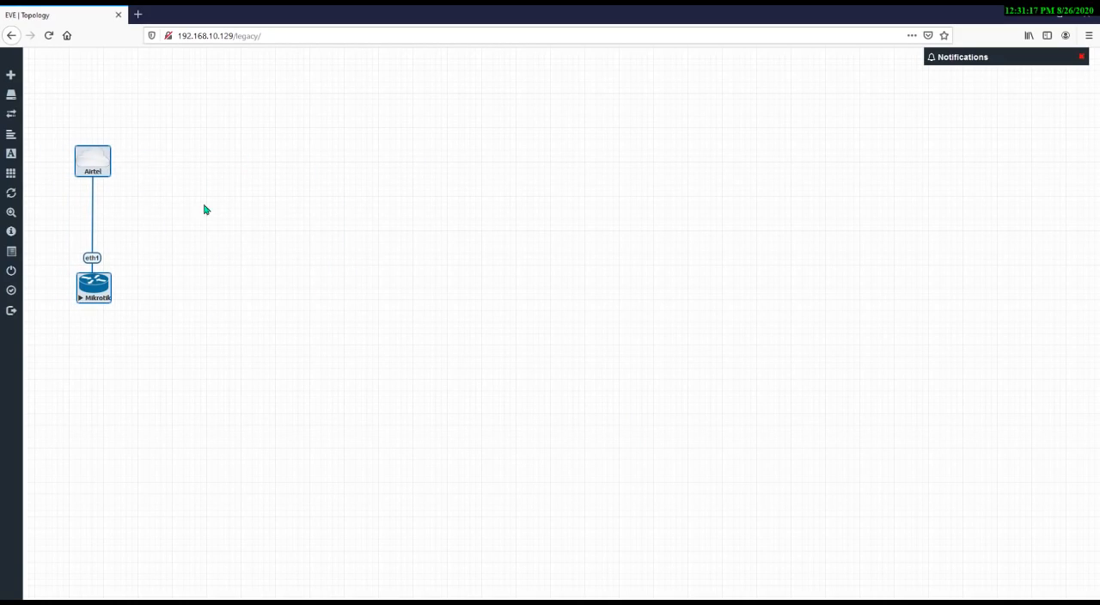
left_click(225, 218)
Bring WinBox back, reposition it and open the IP address list to inspect the ether1 address
left_click(728, 601)
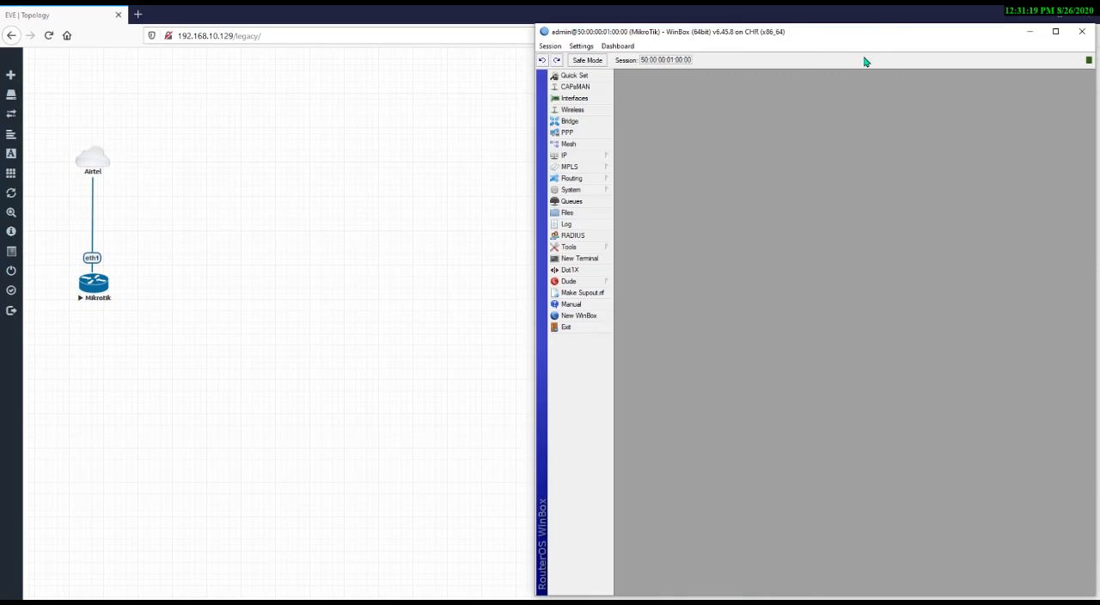
left_click_drag(868, 39, 732, 29)
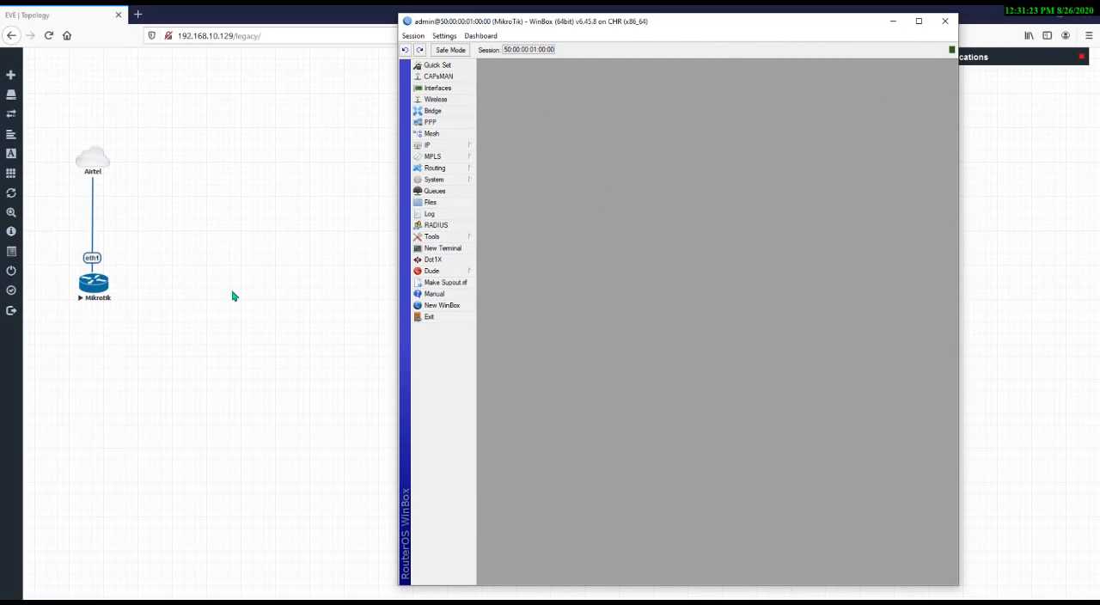
mouse_move(468, 145)
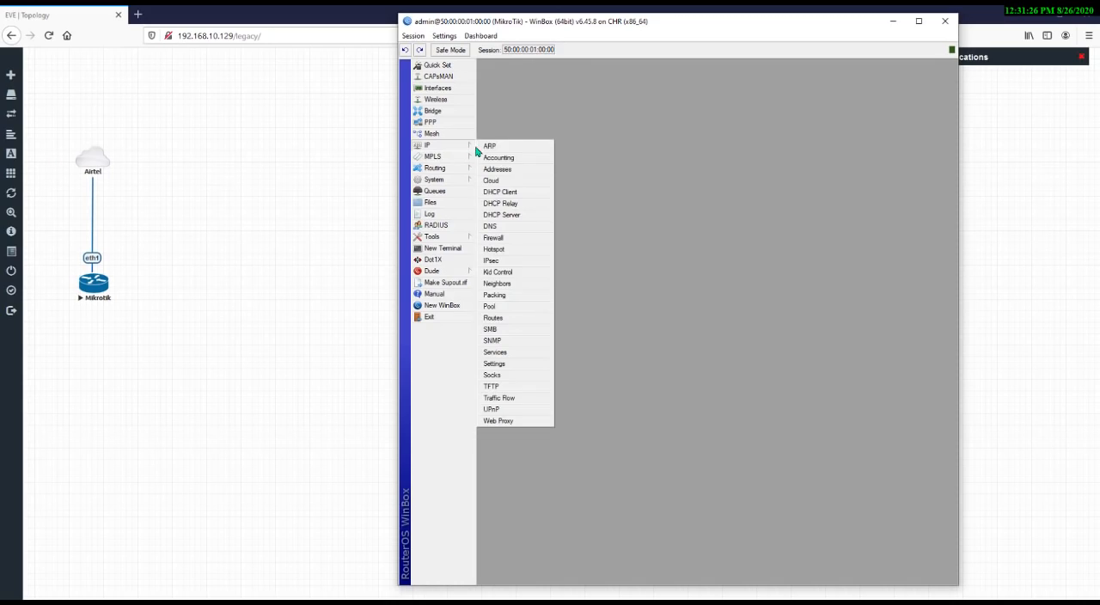
left_click(504, 176)
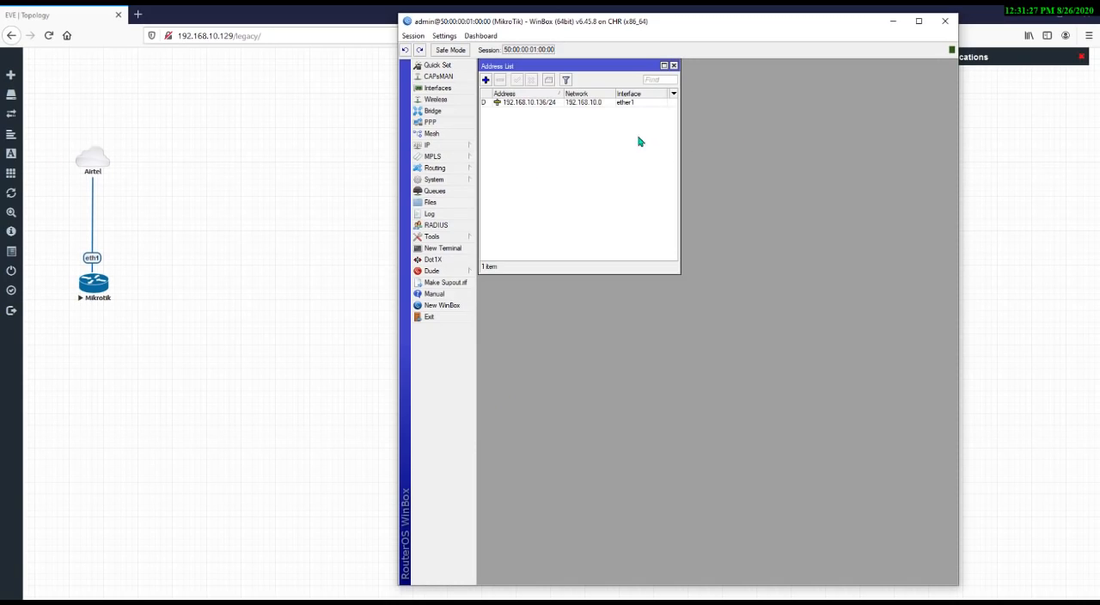
left_click(583, 103)
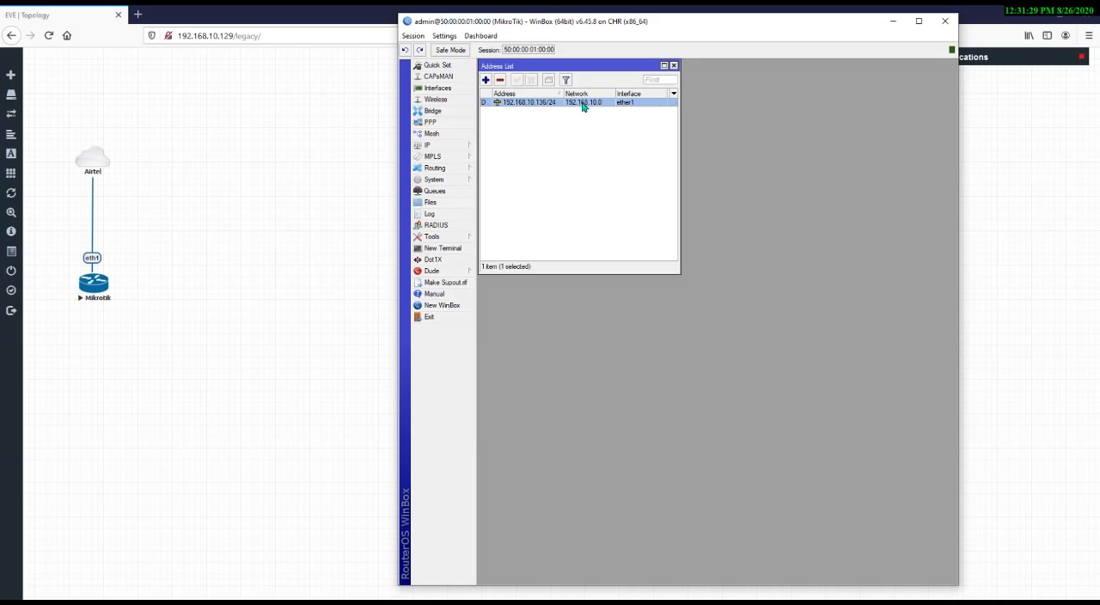
Remove the DHCP client on ether1 and close the open windows
mouse_move(456, 145)
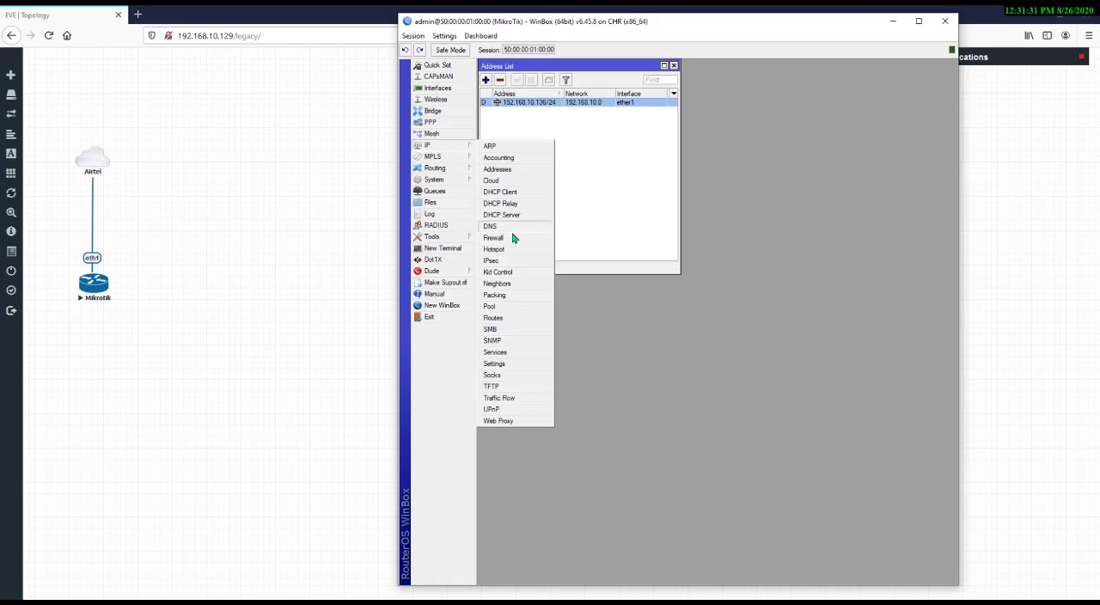
left_click(523, 193)
left_click(730, 118)
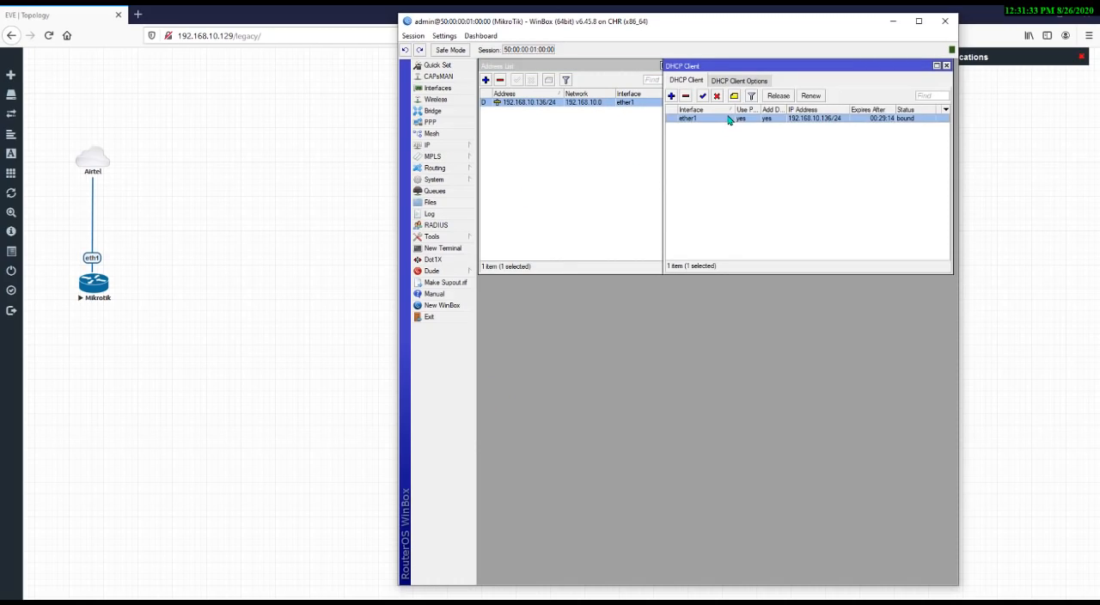
left_click(686, 96)
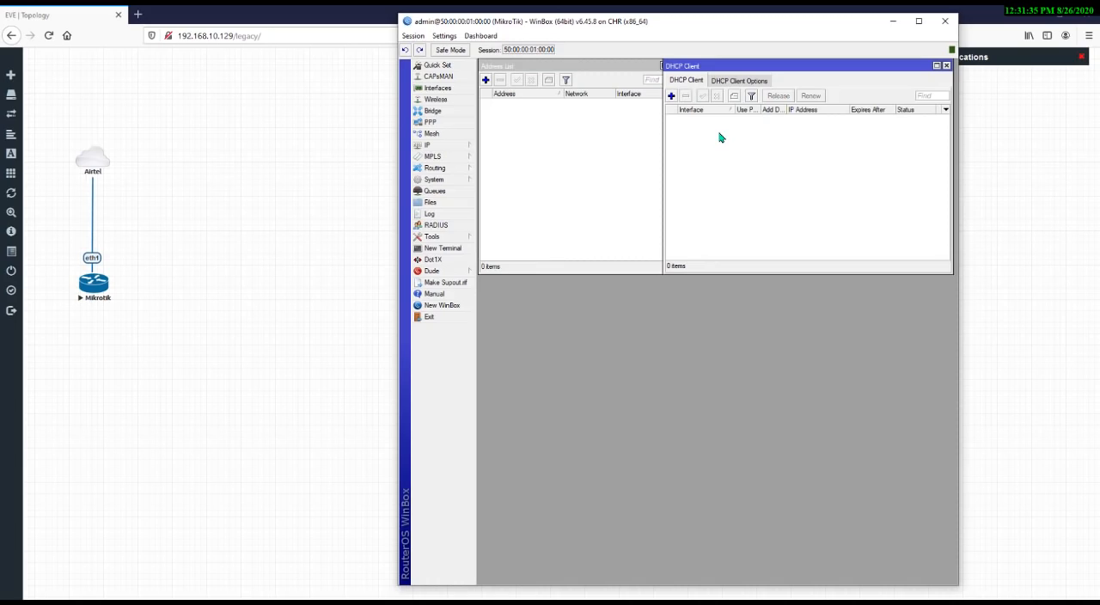
key("Escape")
key("Escape")
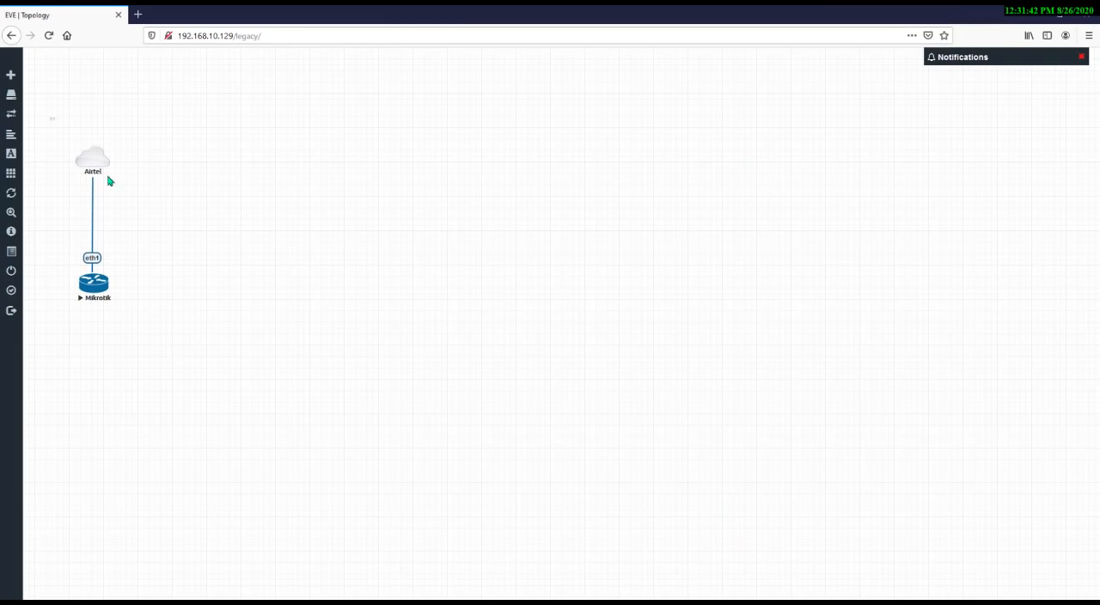
left_click_drag(52, 120, 148, 208)
left_click_drag(64, 234, 125, 277)
left_click(168, 251)
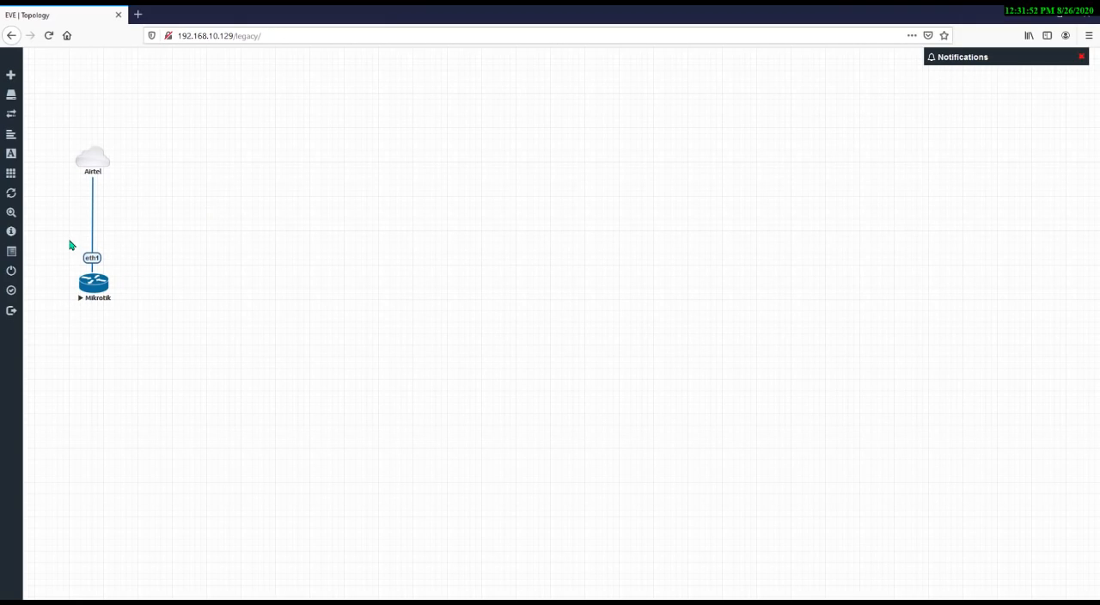
left_click_drag(71, 240, 131, 277)
left_click(169, 267)
left_click_drag(72, 247, 123, 279)
left_click(906, 380)
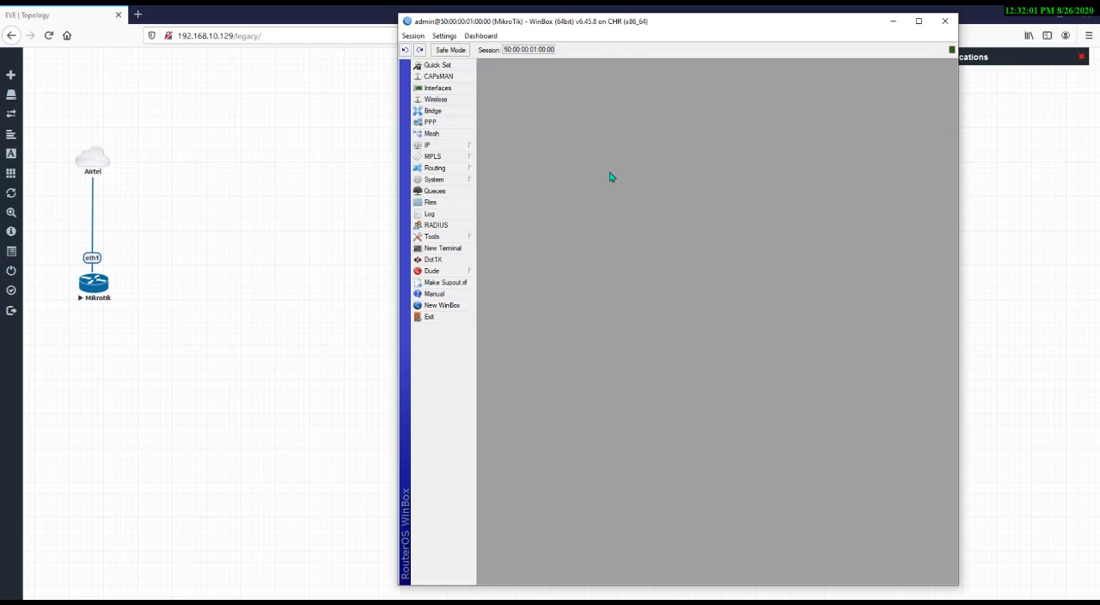
Rename interface ether1 to WAN1 and close the interface list
left_click(455, 92)
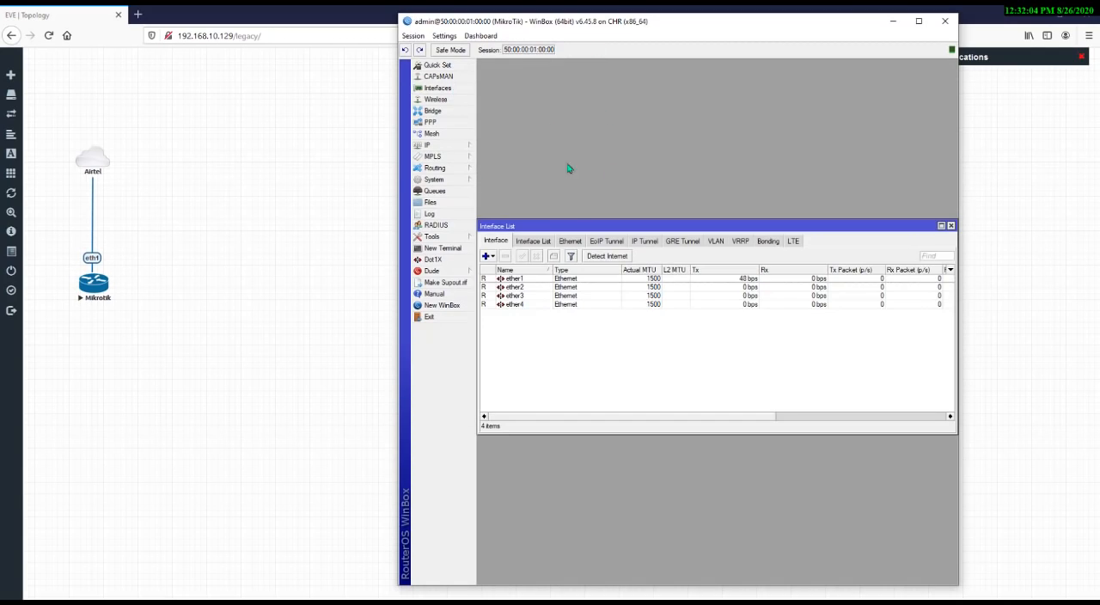
double_click(516, 281)
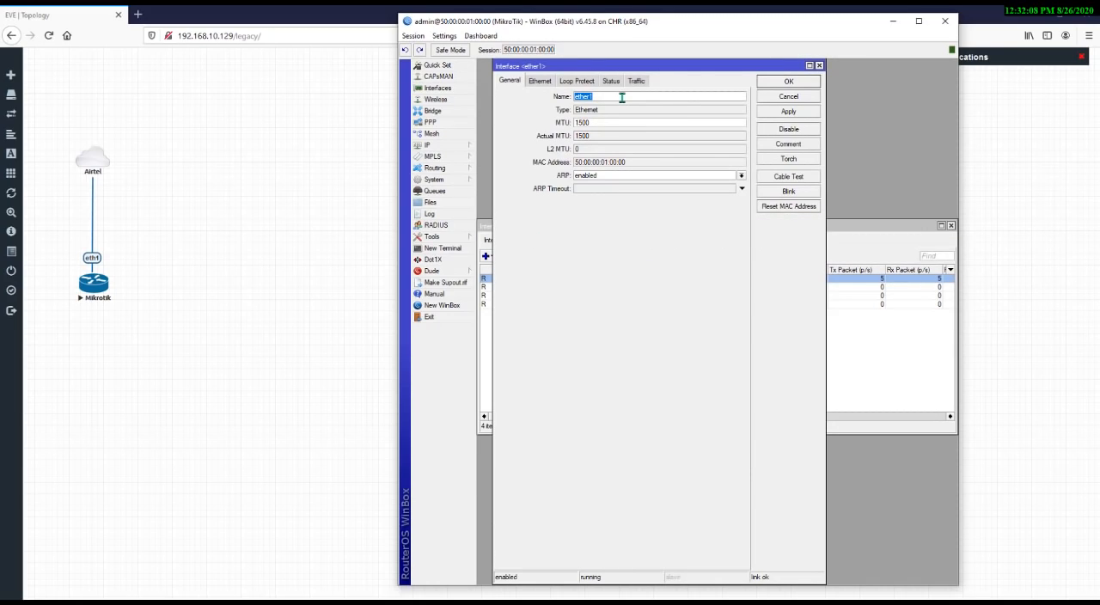
type("WAN1")
left_click(781, 112)
left_click(787, 82)
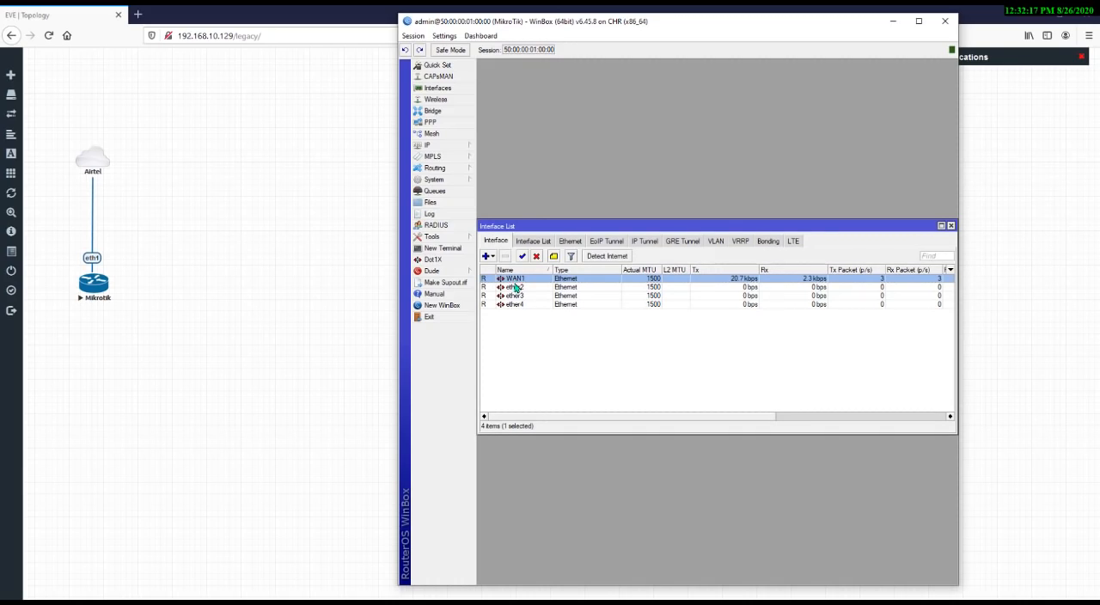
left_click(951, 225)
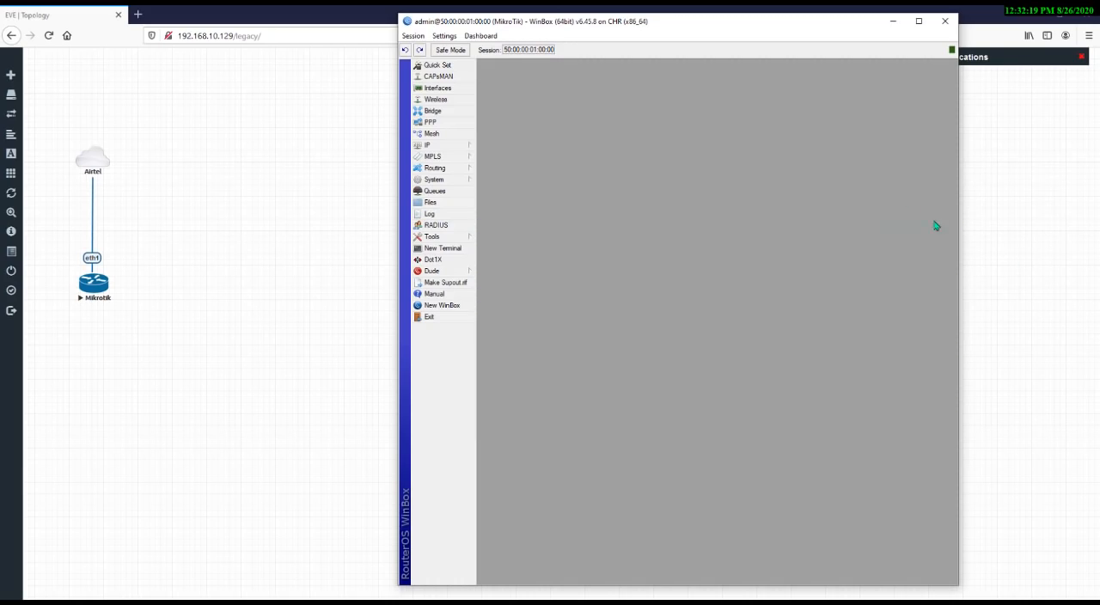
Add a DHCP client on interface WAN1 and apply it
left_click(447, 146)
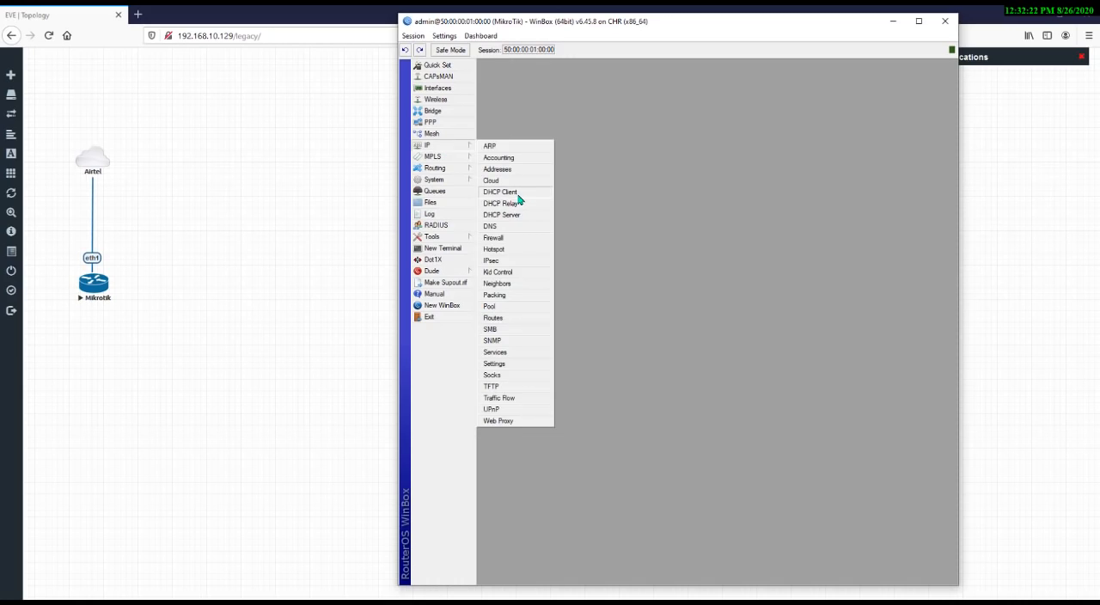
left_click(518, 196)
left_click(675, 100)
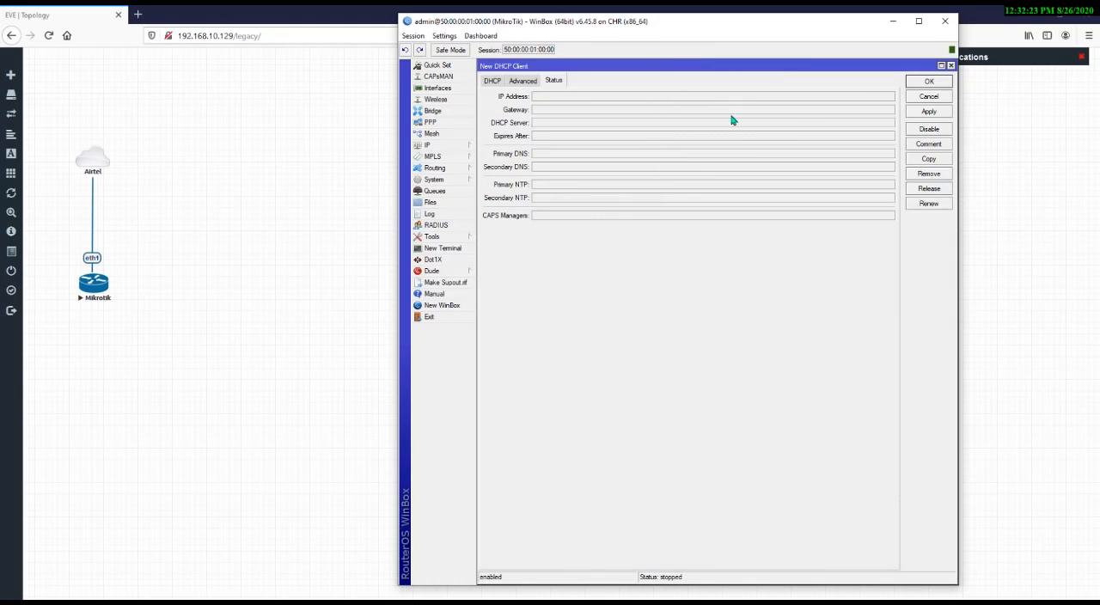
left_click(486, 84)
left_click(588, 99)
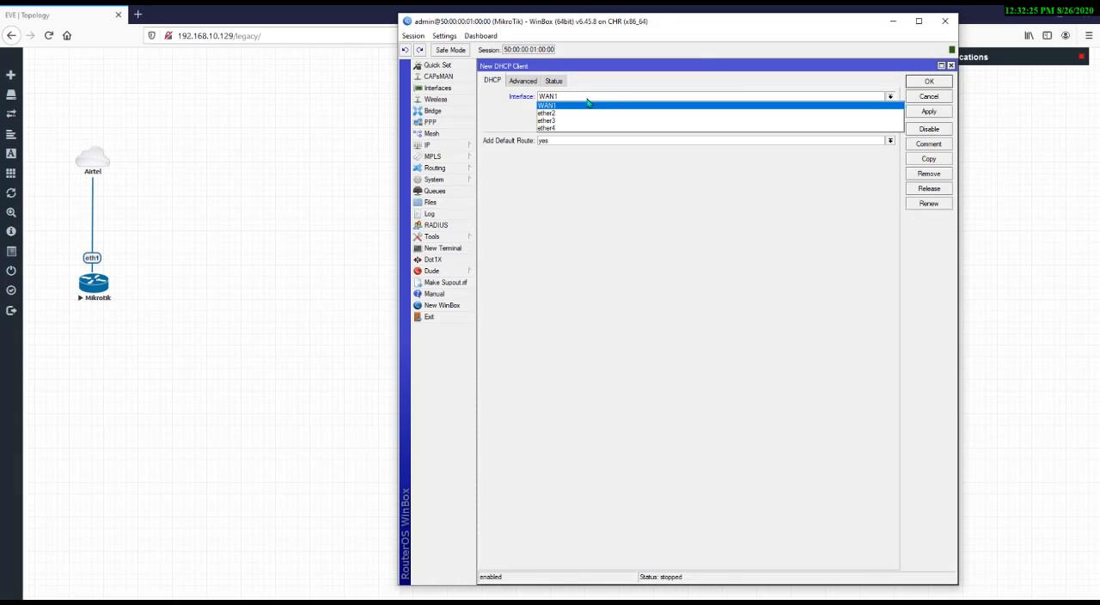
left_click(548, 106)
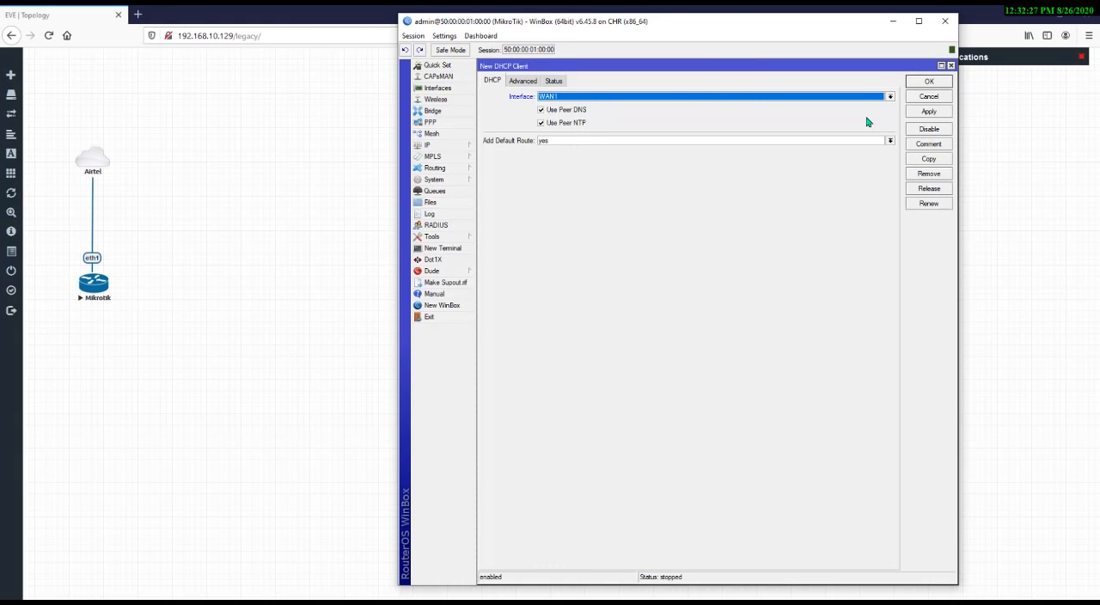
left_click(926, 111)
left_click(925, 82)
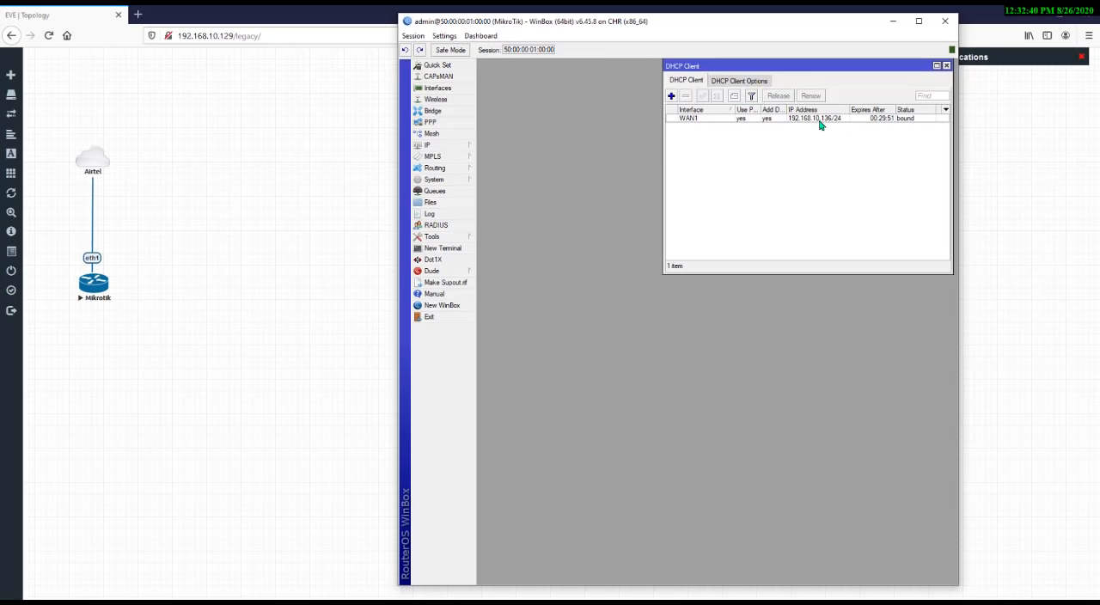
left_click_drag(56, 140, 130, 190)
left_click_drag(48, 218, 126, 290)
left_click(646, 352)
left_click(763, 601)
Open a new terminal window and shift it slightly left
left_click(451, 248)
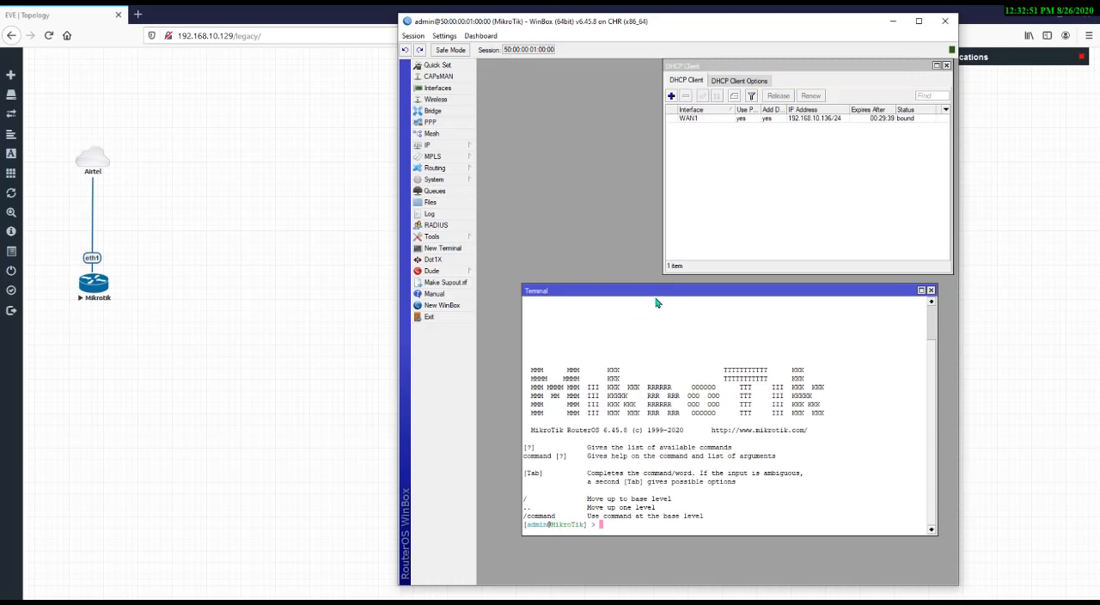
left_click_drag(661, 291, 626, 292)
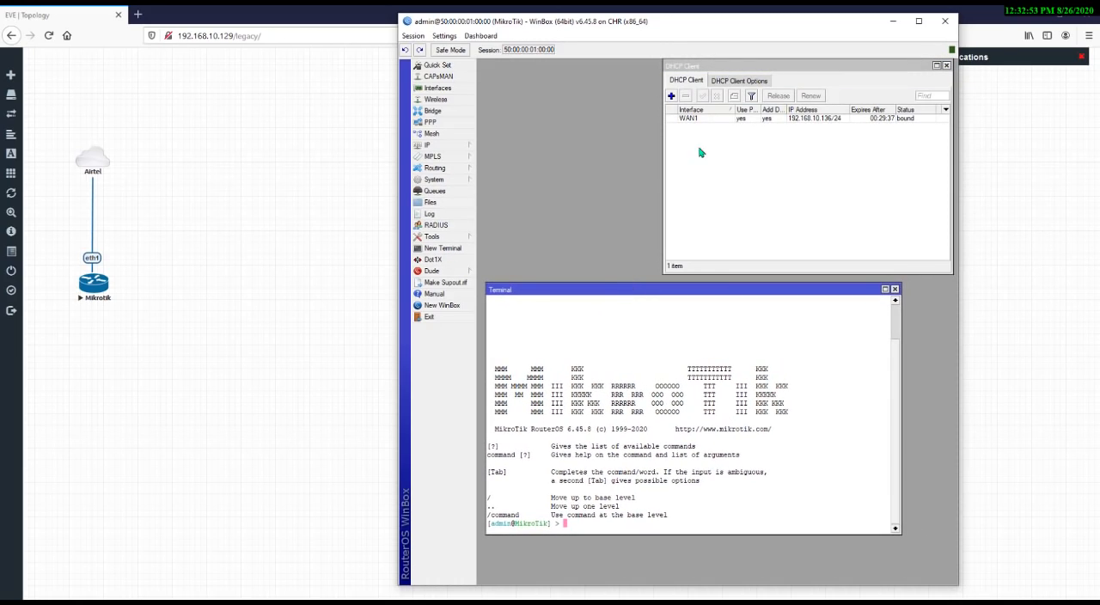
Inspect the WAN1 DHCP client's status details, including its gateway
double_click(723, 122)
key("Escape")
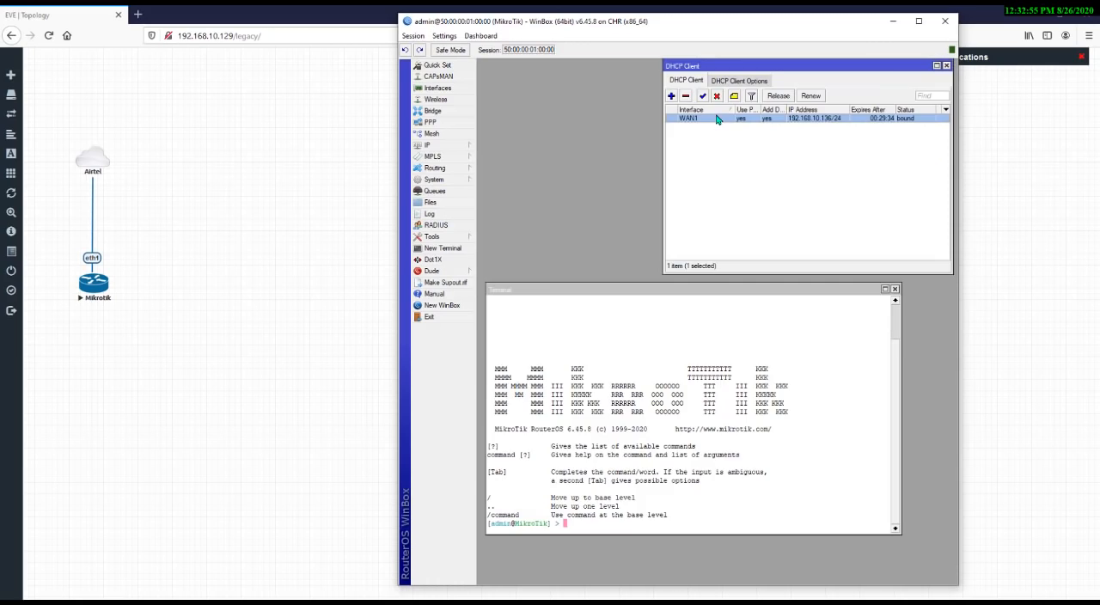
double_click(701, 122)
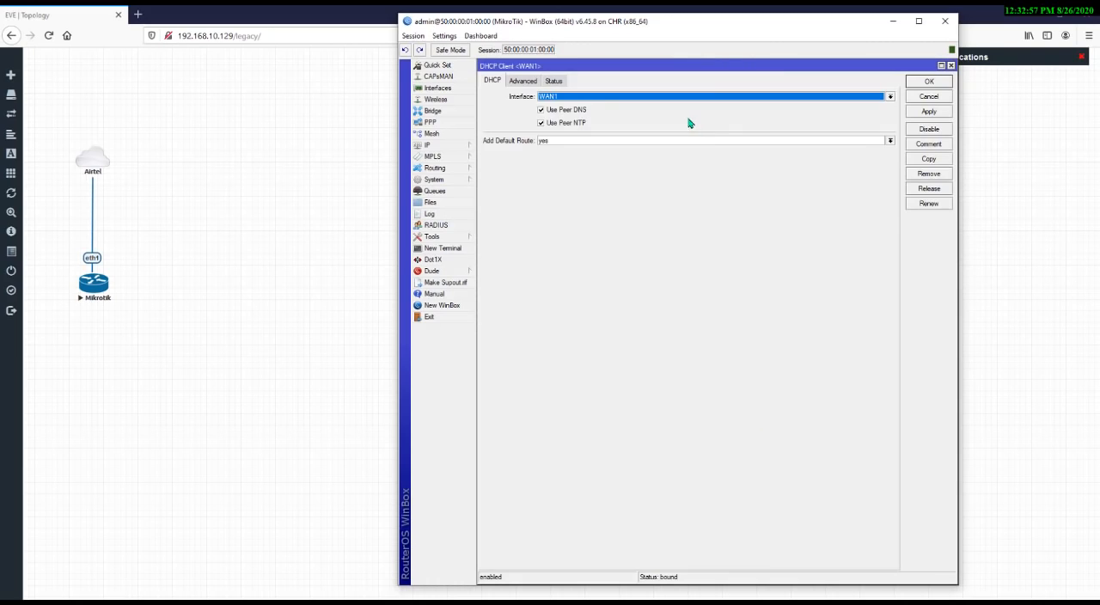
left_click(557, 82)
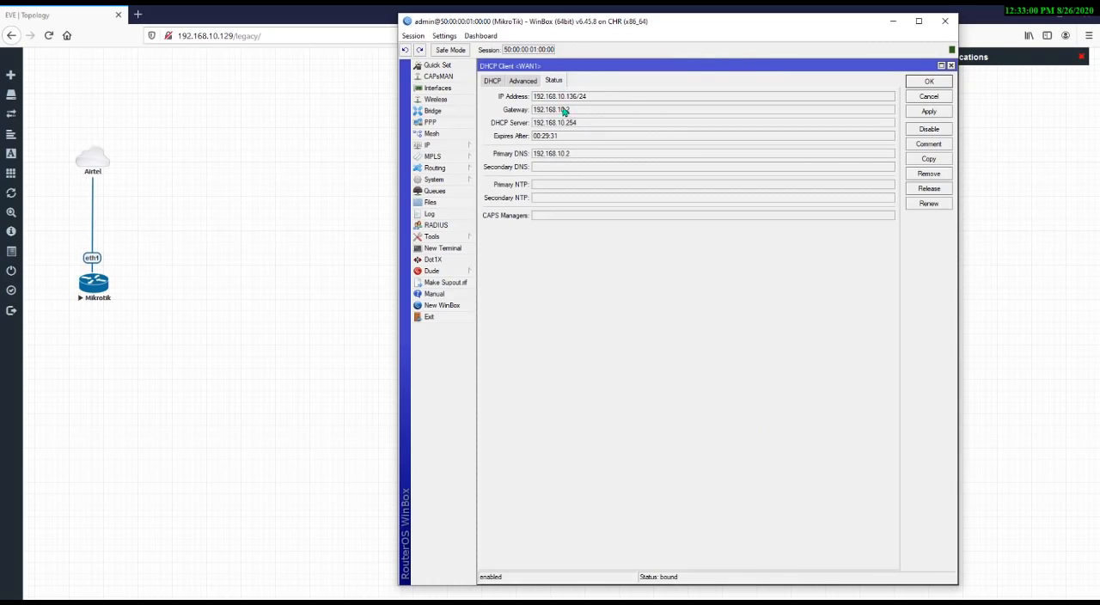
double_click(564, 109)
key("Escape")
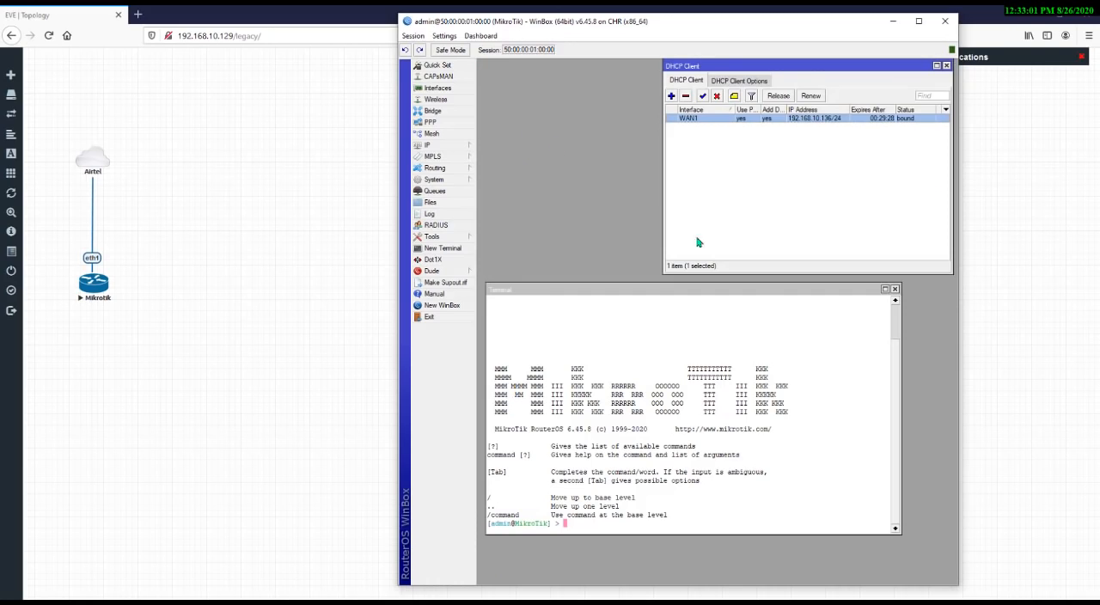
Ping 192.168.10.2 from the router terminal, then stop the ping
left_click(592, 529)
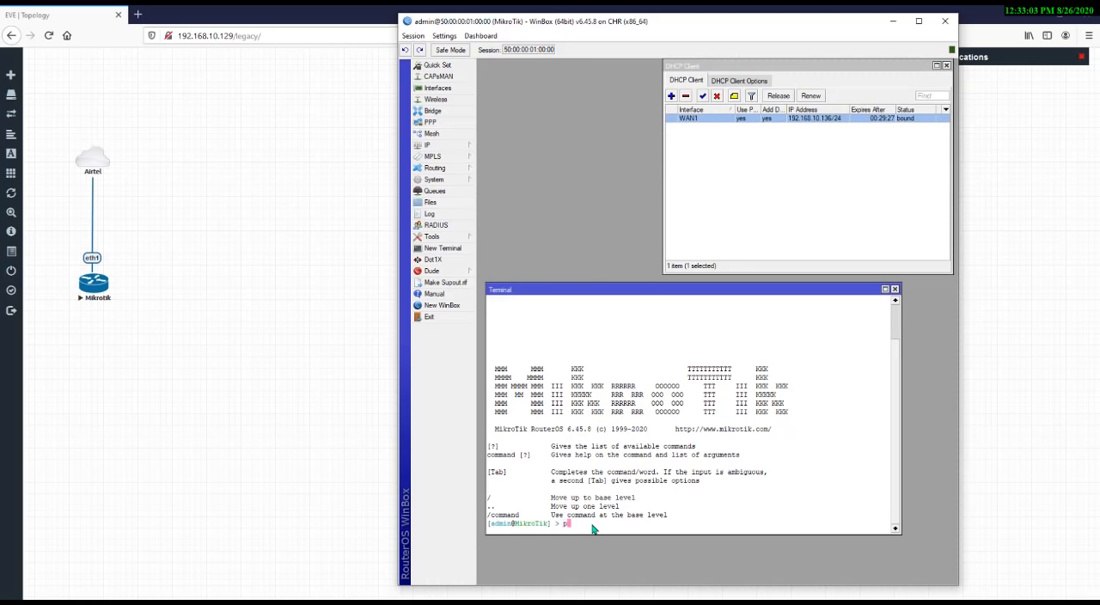
type("ping ")
type("192.16810.")
type("10.2")
key("Return")
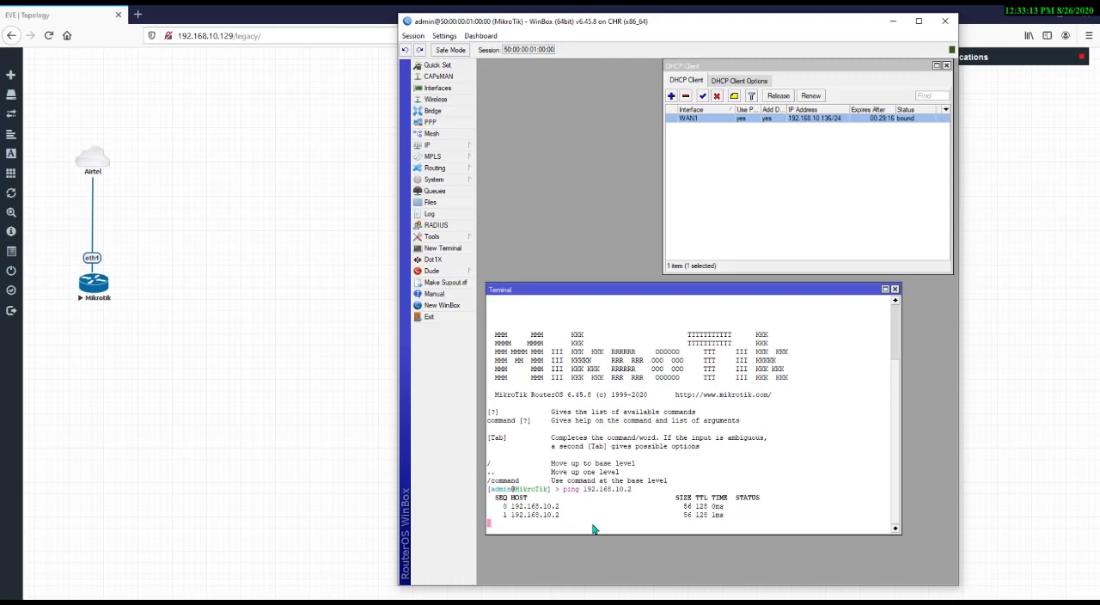
mouse_move(57, 117)
left_mouse_down()
mouse_move(146, 213)
mouse_move(155, 187)
left_mouse_up()
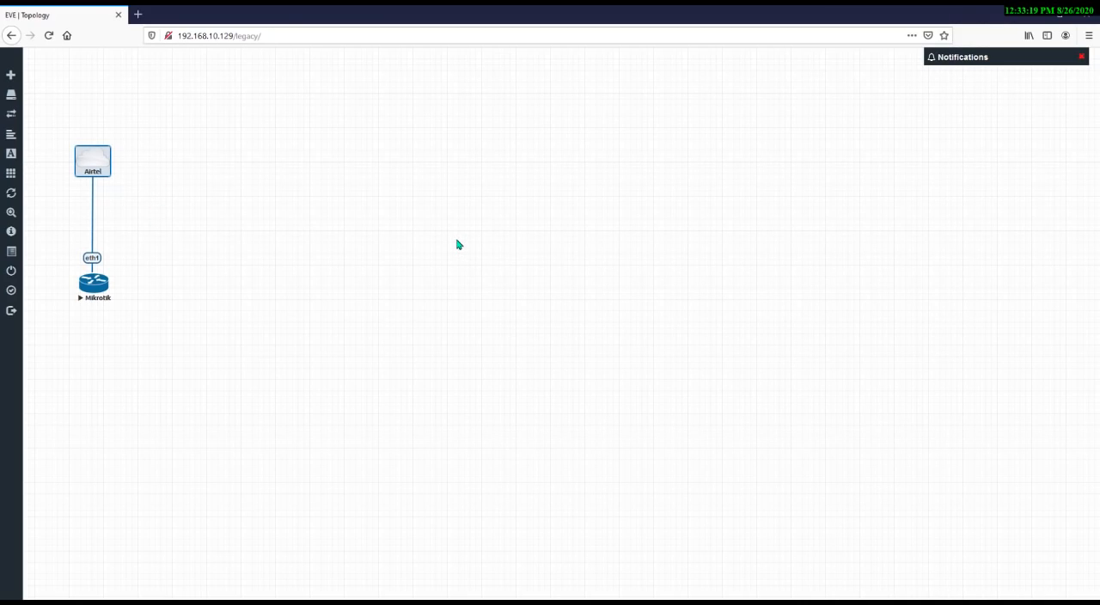
key("alt+Tab")
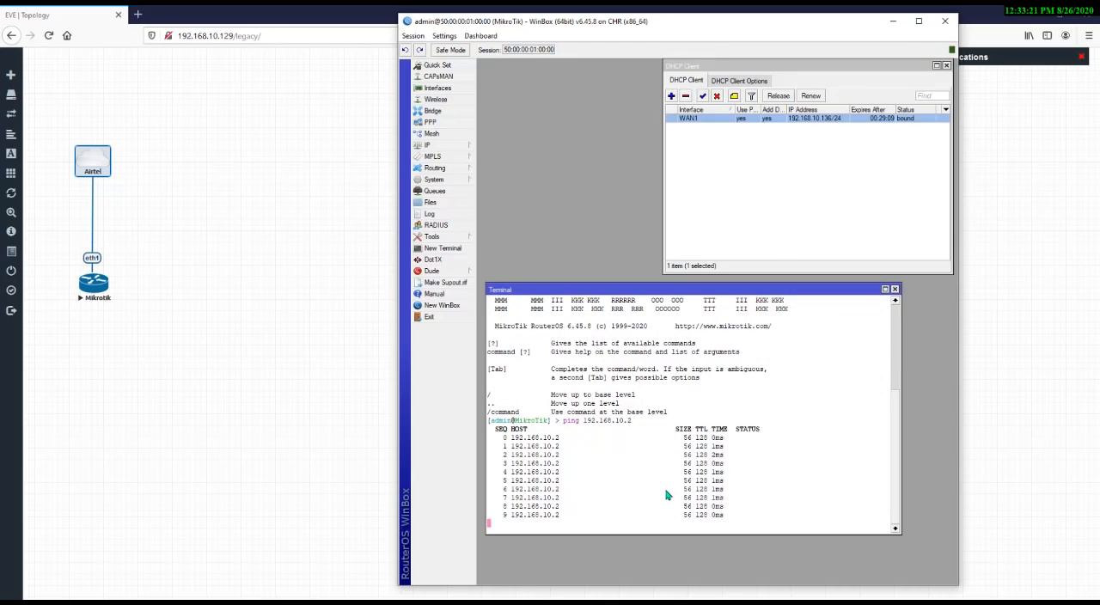
key("ctrl+c")
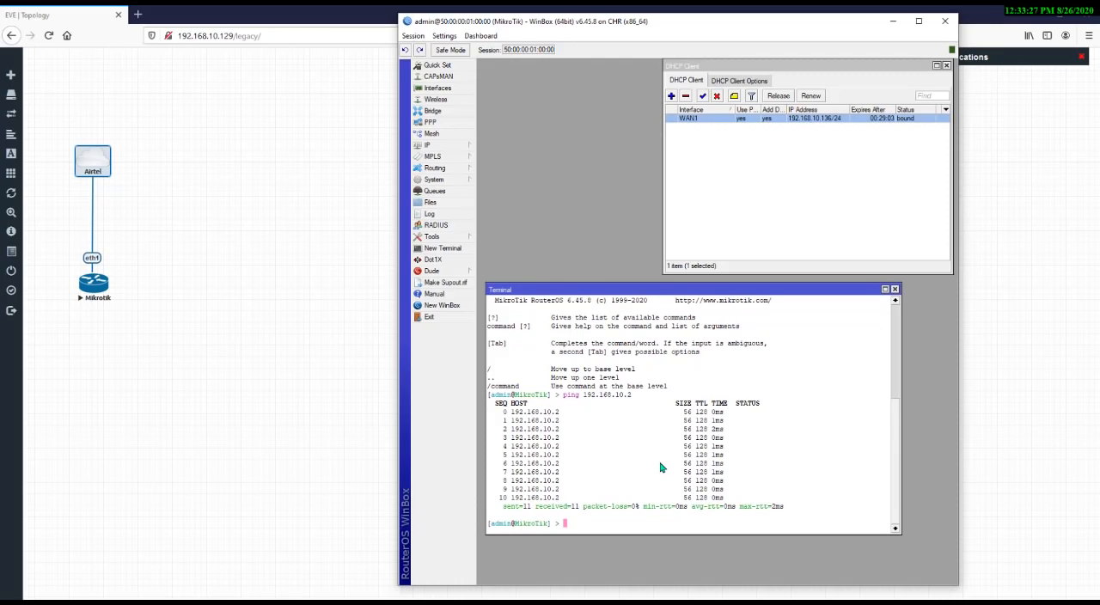
Ping 8.8.8.8 from the terminal to test internet access, then stop it
type("ping 8.8.8.8")
key("Return")
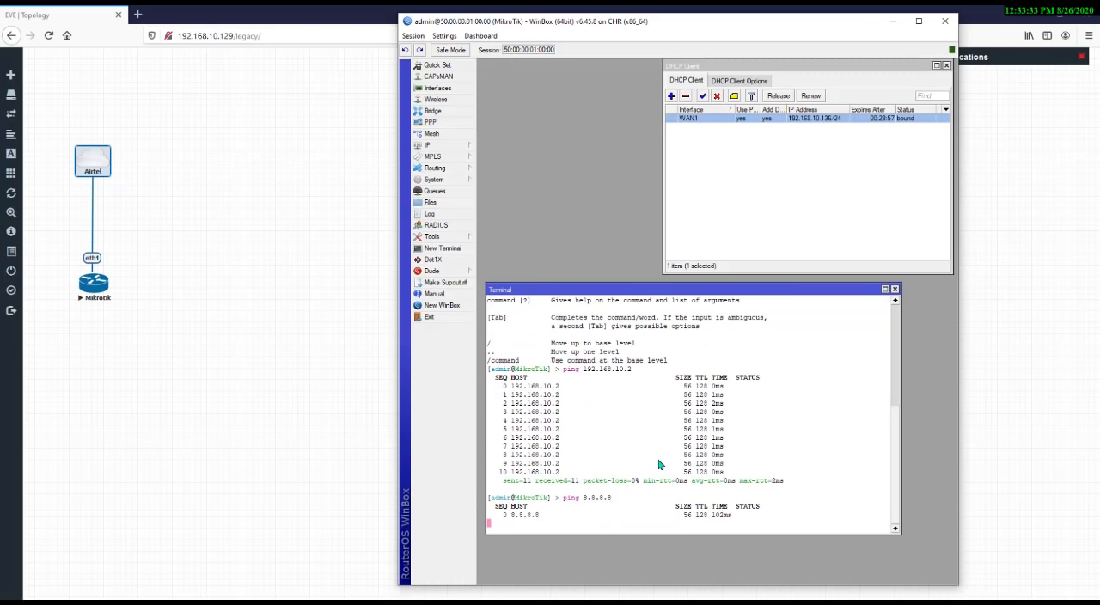
key("ctrl+c")
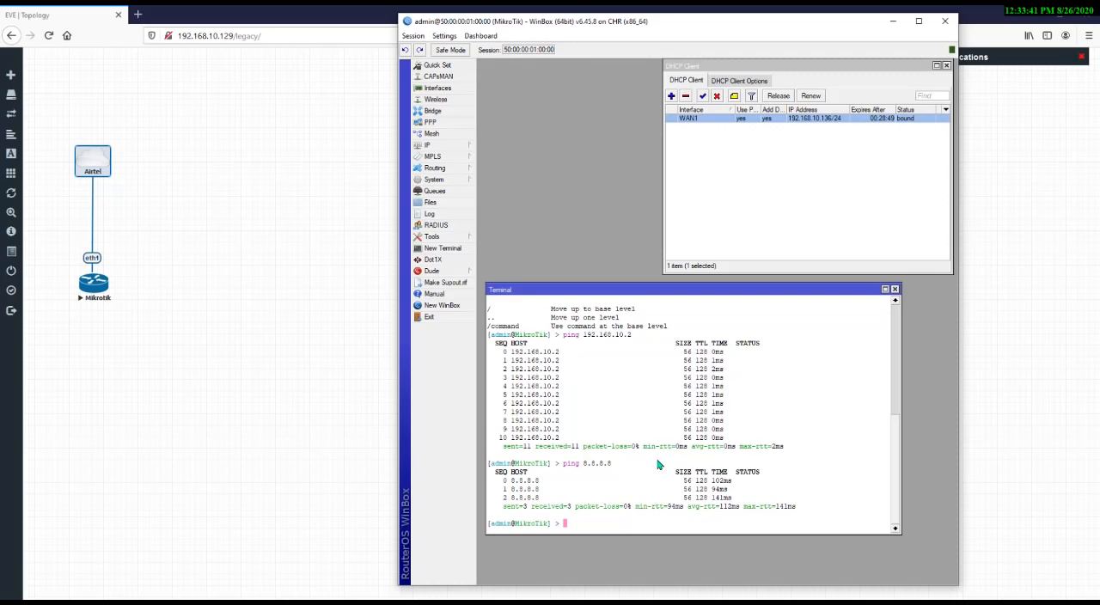
Rearrange and close the terminal and DHCP client windows
left_click_drag(706, 292, 763, 286)
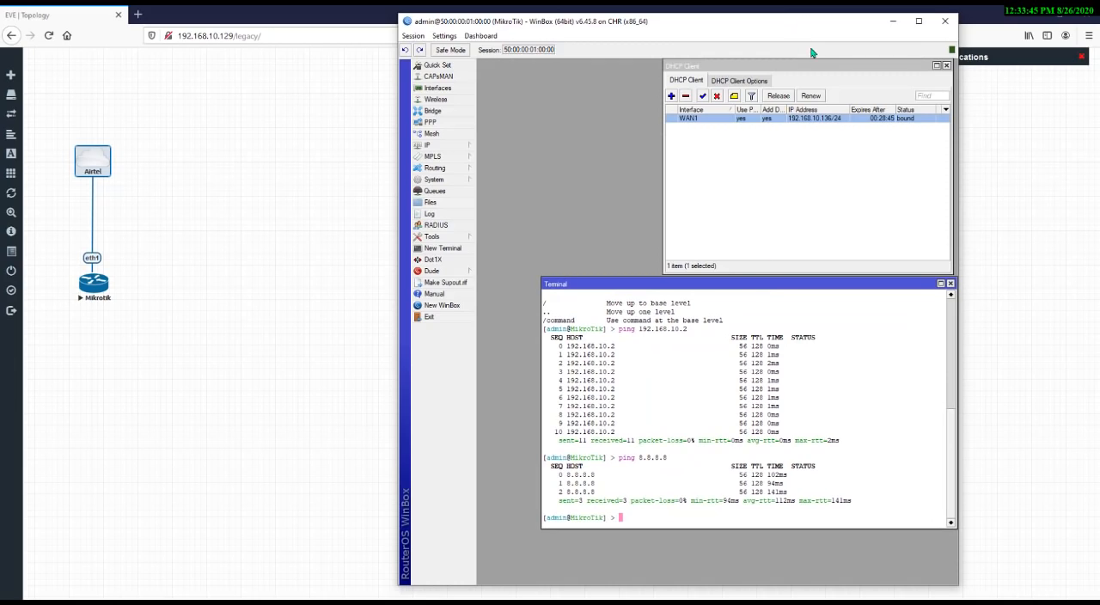
left_click_drag(815, 62, 759, 60)
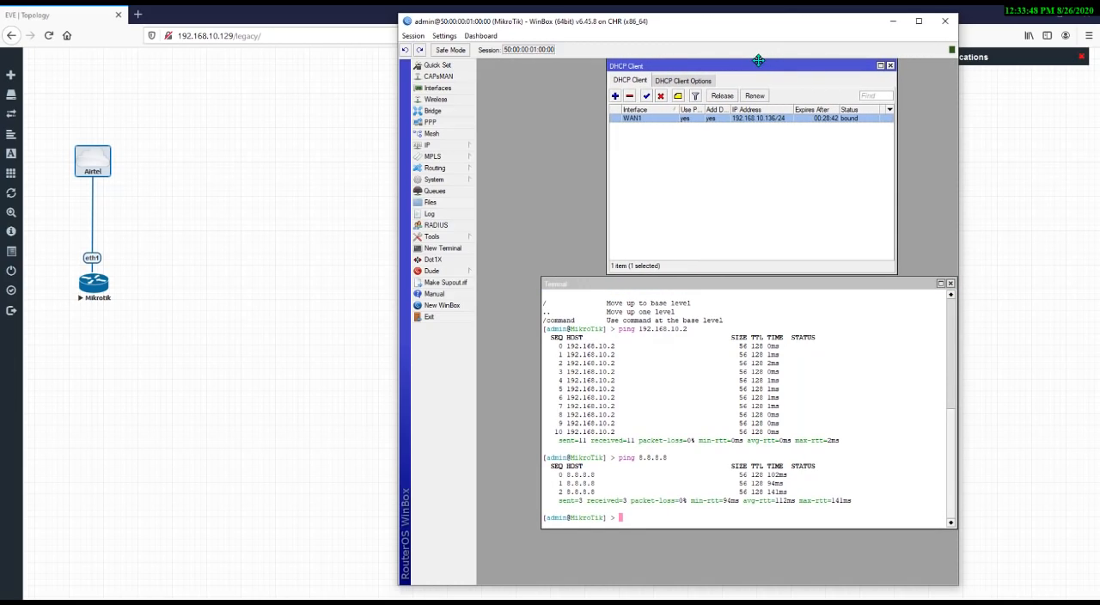
left_click(890, 66)
left_click(951, 284)
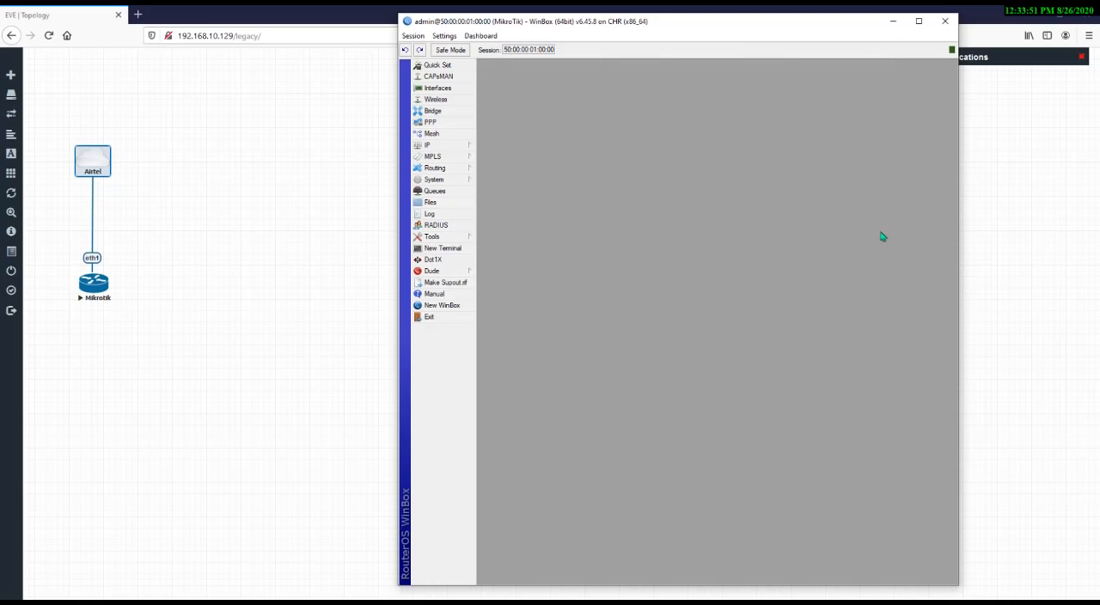
Open the DHCP client list and select the WAN1 entry
left_click(451, 148)
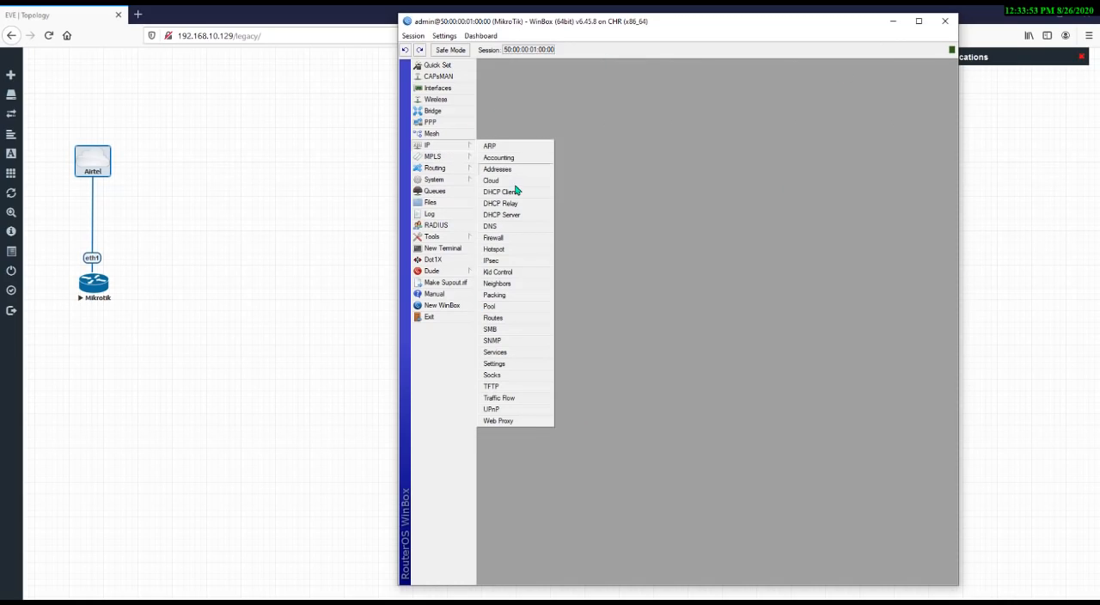
left_click(508, 192)
left_click(664, 120)
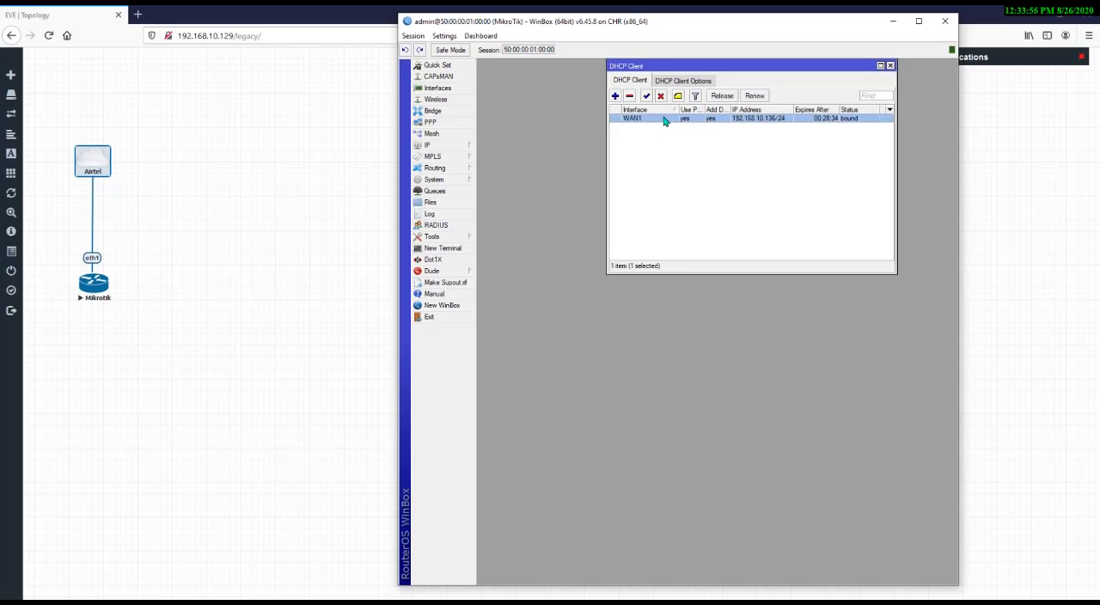
left_click(615, 97)
left_click(493, 81)
left_click(615, 96)
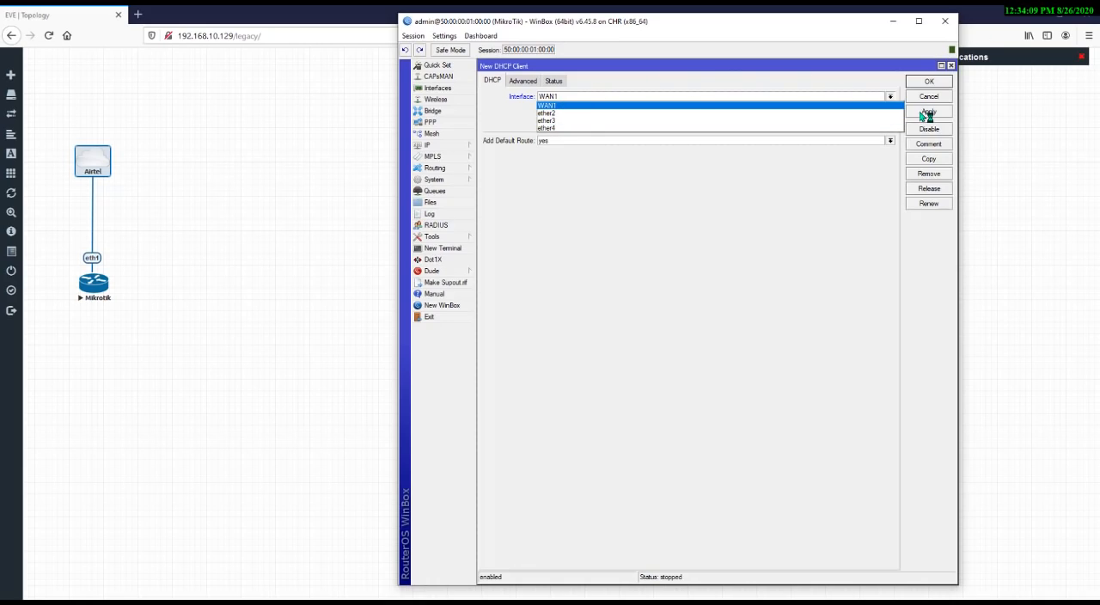
left_click(948, 66)
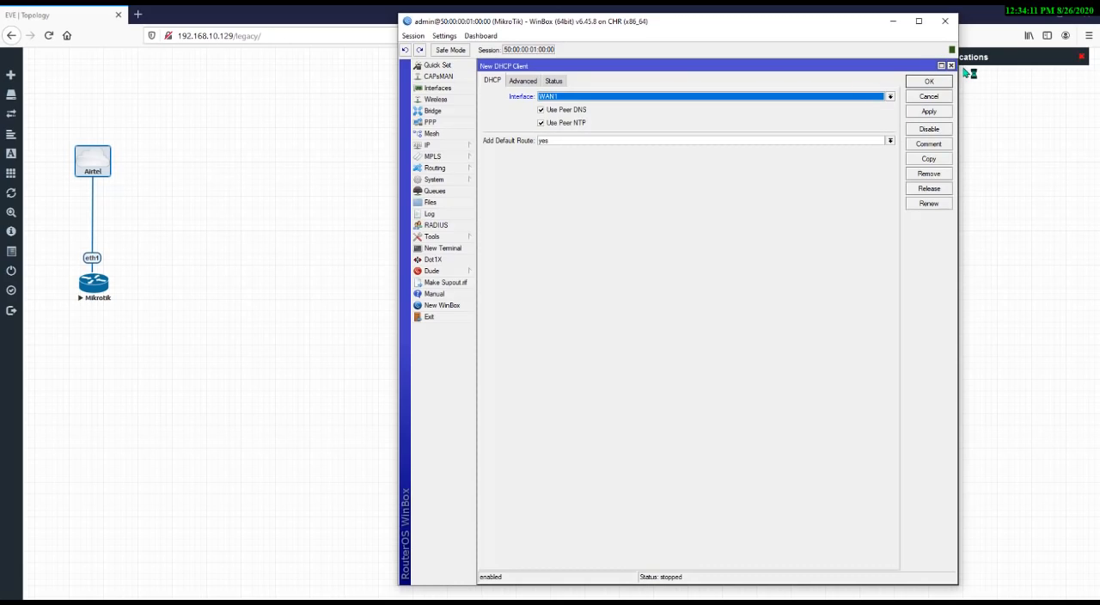
left_click(951, 66)
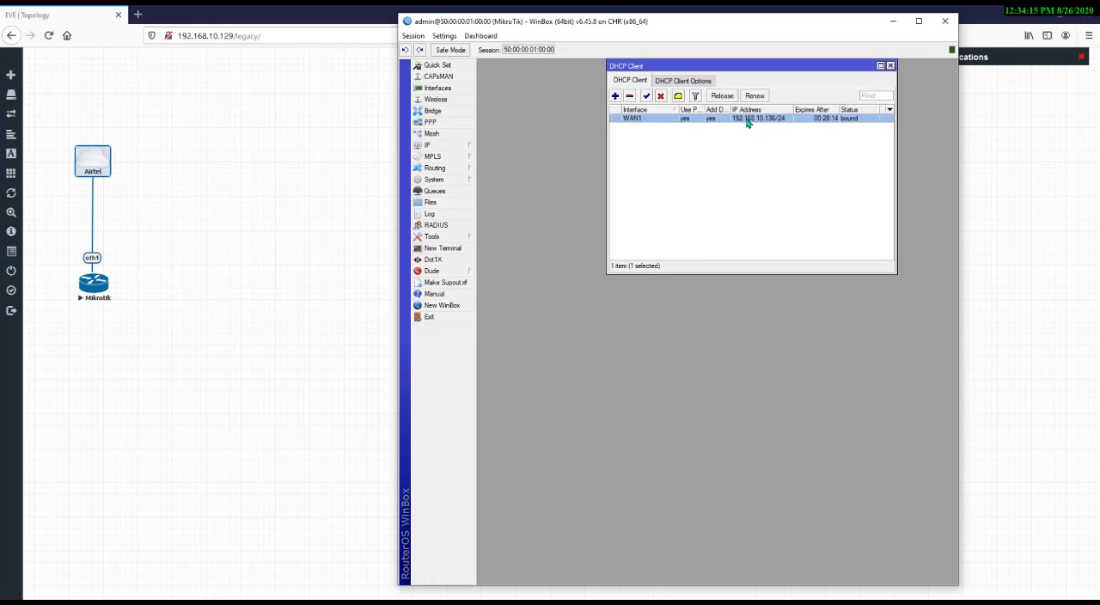
Review the WAN1 DHCP client's status fields (IP address, gateway, DHCP server, expiry, DNS) and close the windows
double_click(653, 120)
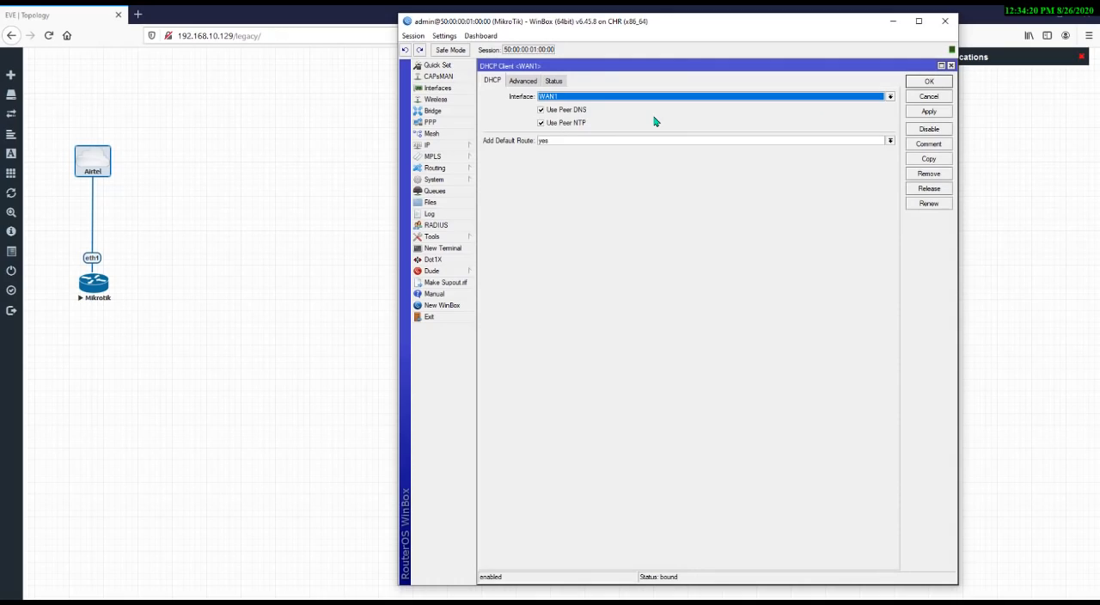
left_click(554, 81)
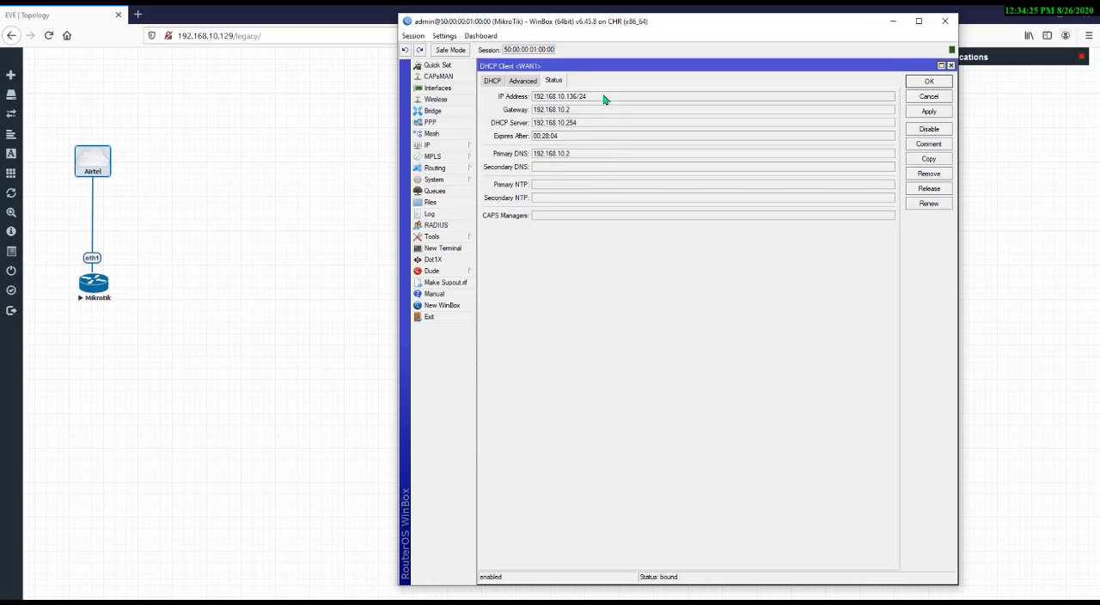
left_click_drag(602, 101, 527, 102)
left_click_drag(591, 111, 519, 118)
left_click_drag(593, 124, 512, 129)
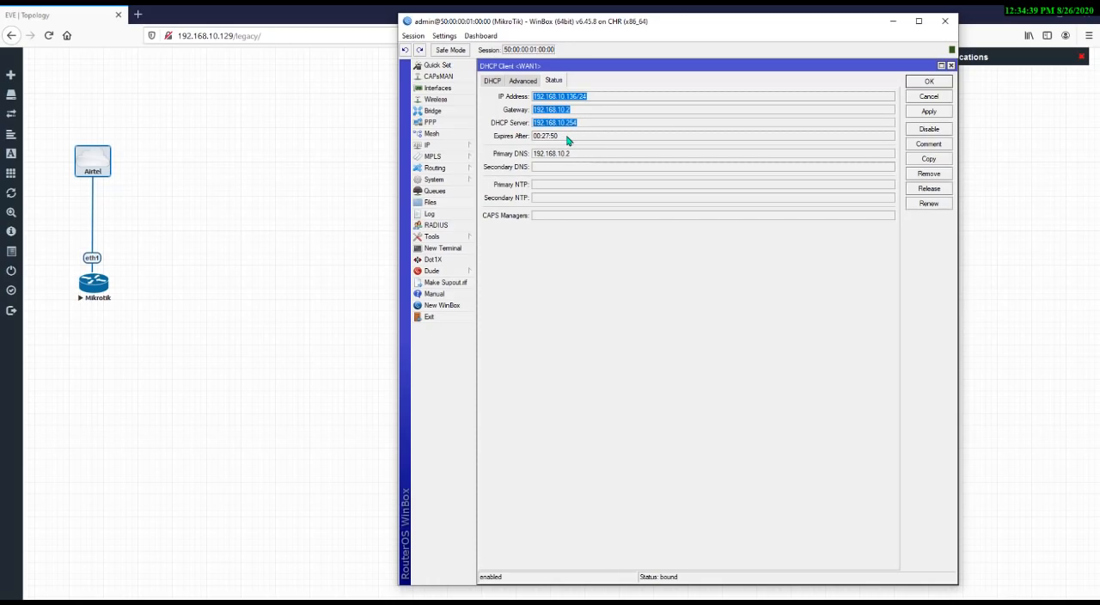
left_click_drag(570, 137, 526, 140)
left_click_drag(565, 138, 490, 129)
left_click_drag(584, 157, 524, 155)
left_click(615, 158)
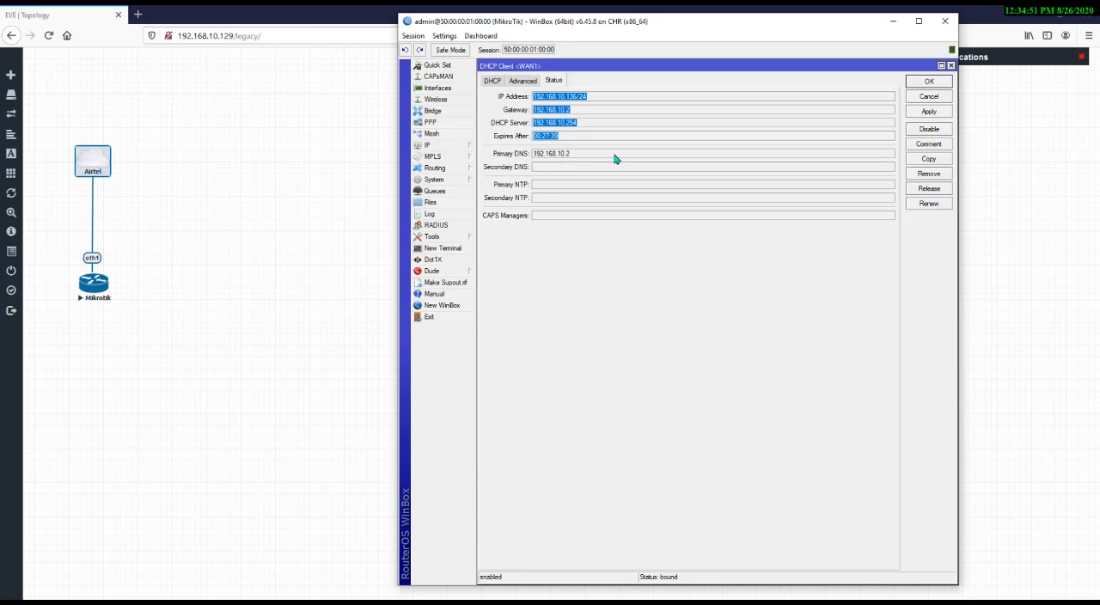
left_click(950, 67)
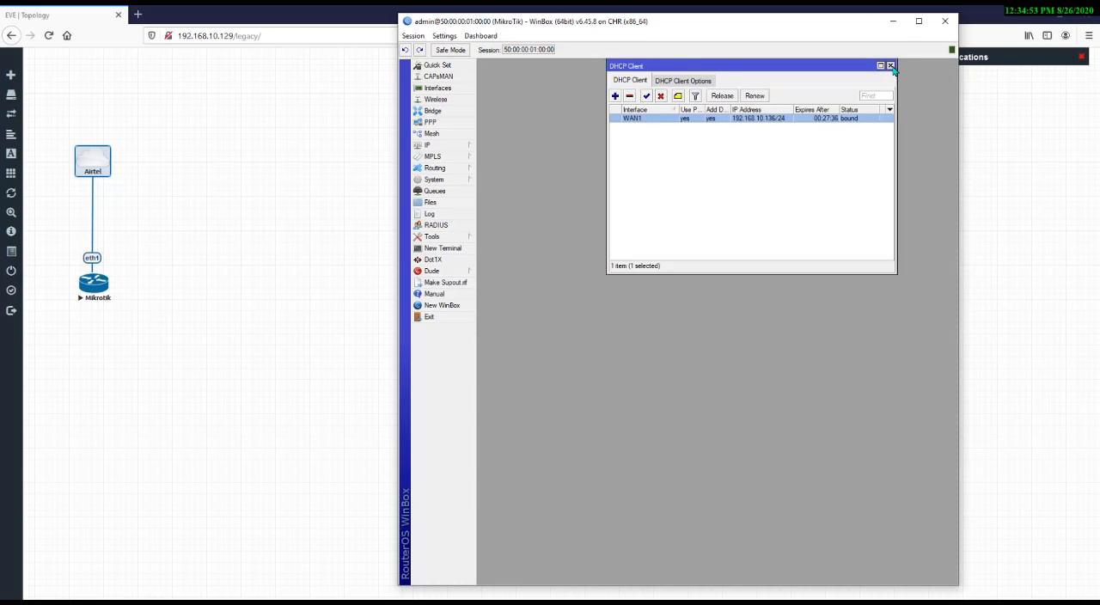
left_click(893, 69)
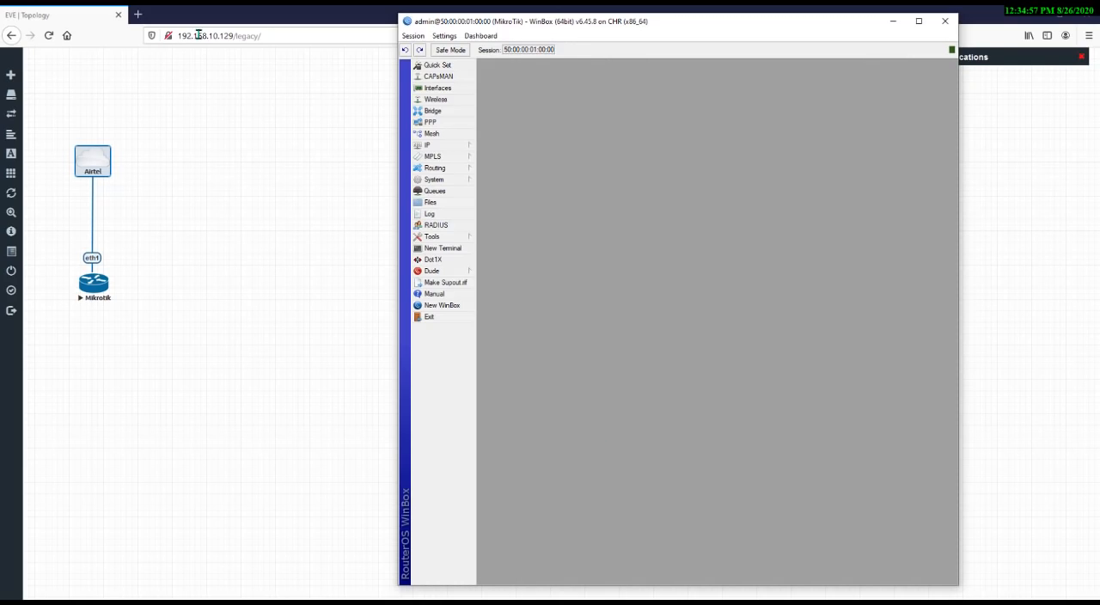
Open the Wireless tables and the Bridge window to inspect them, then close the Bridge window
left_click(435, 100)
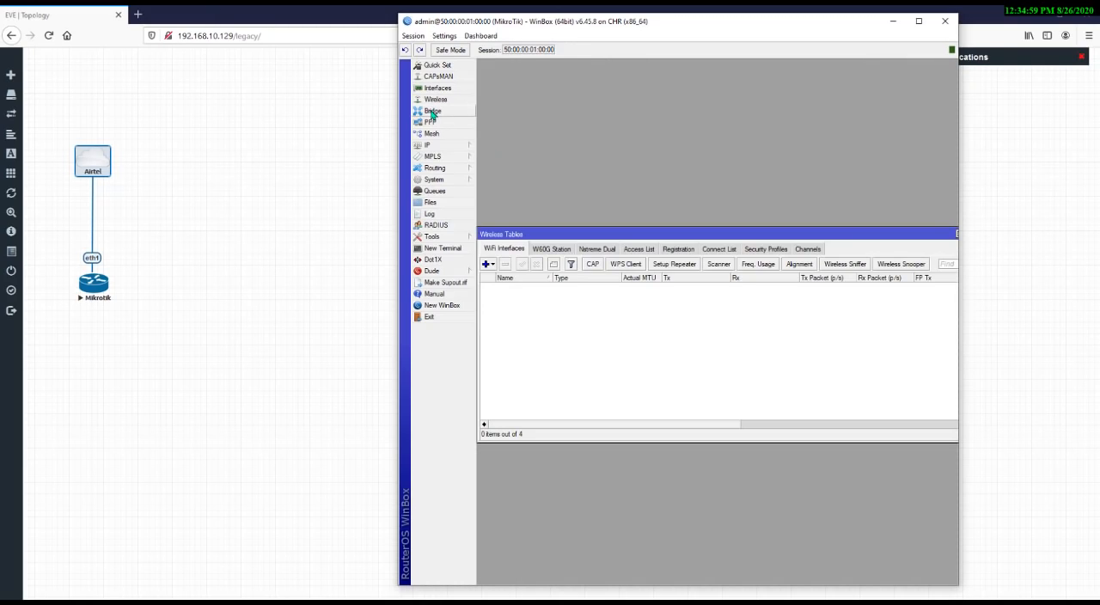
left_click(456, 112)
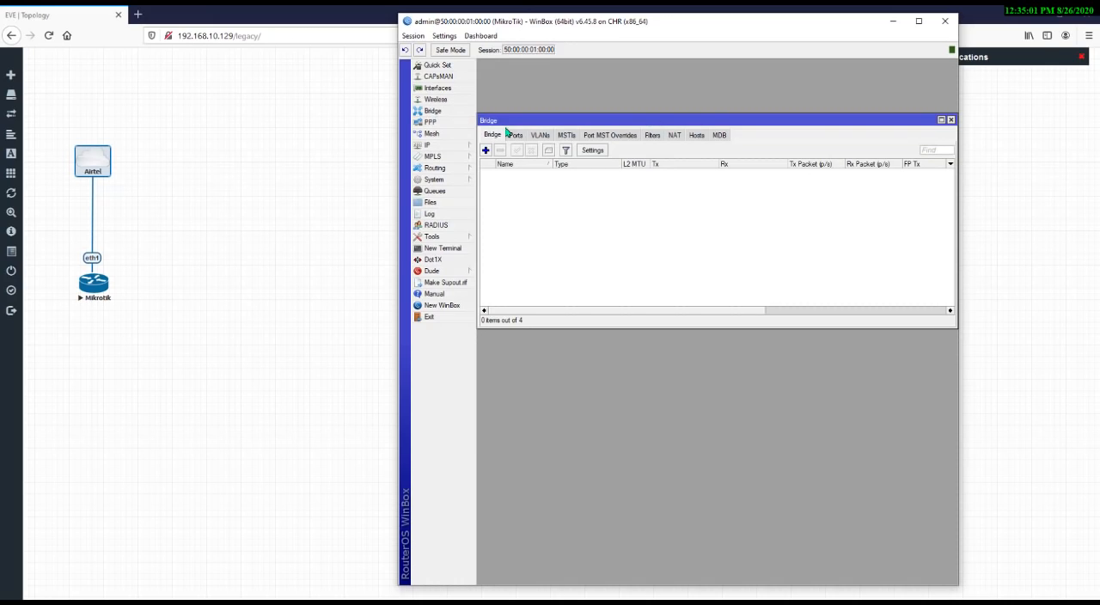
left_click_drag(616, 121, 613, 61)
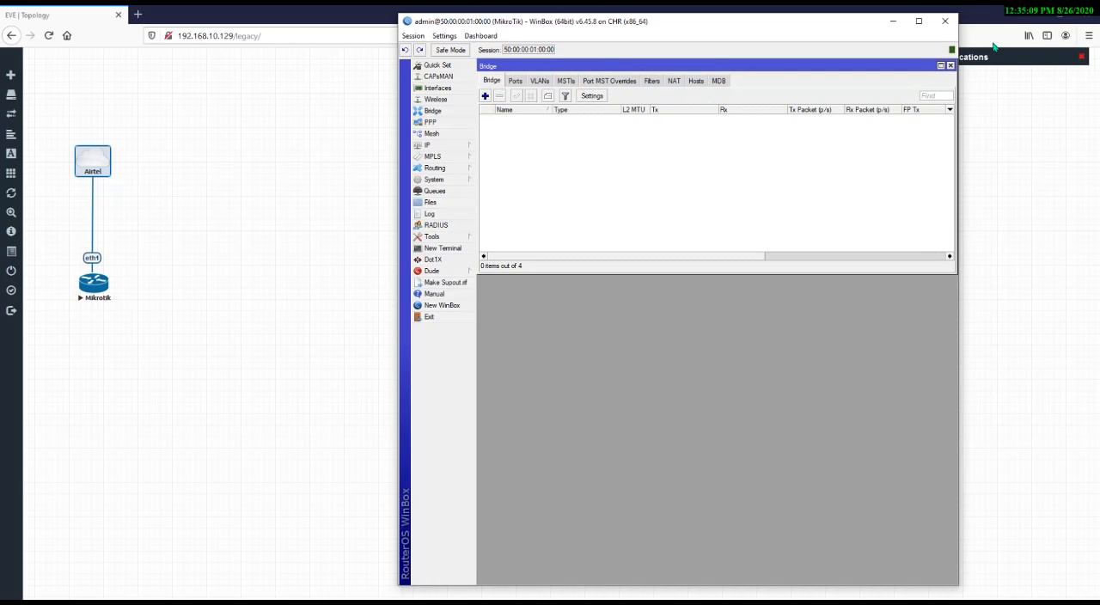
left_click(951, 66)
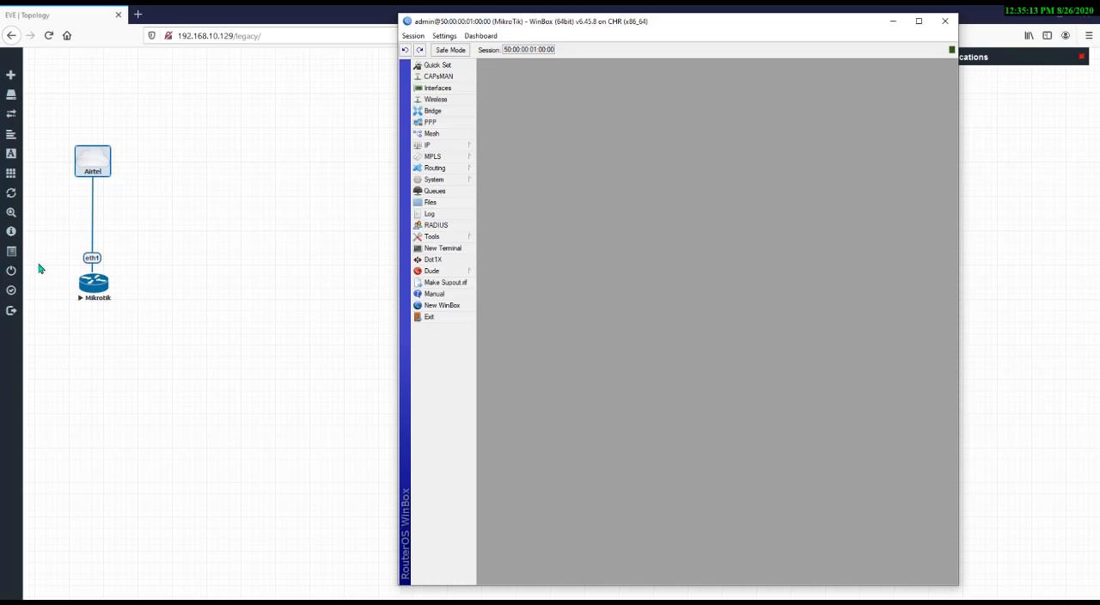
left_click_drag(51, 239, 141, 280)
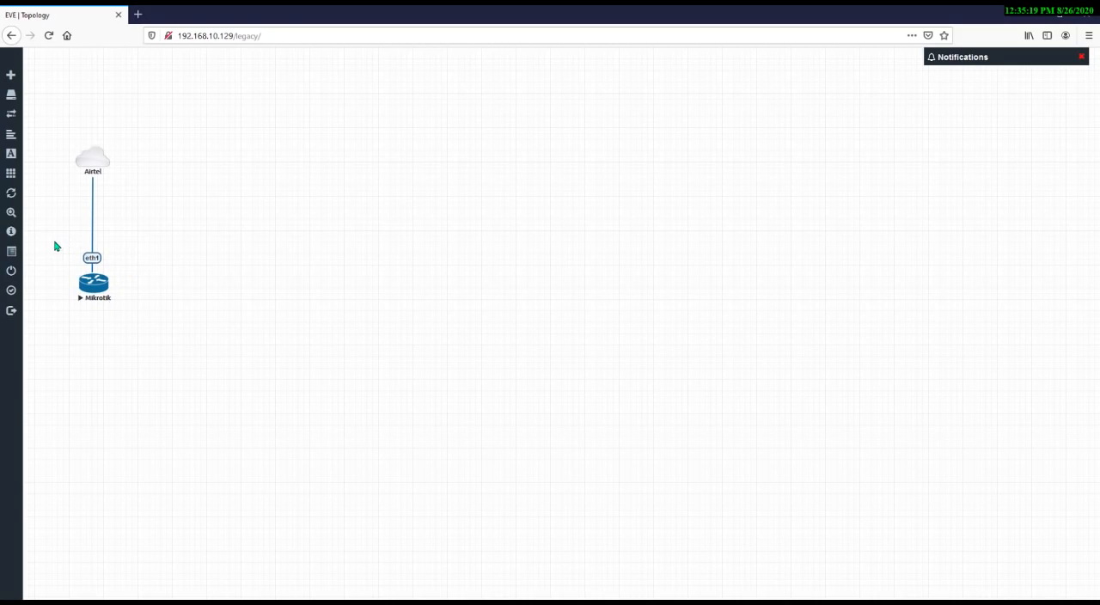
left_click_drag(54, 242, 131, 273)
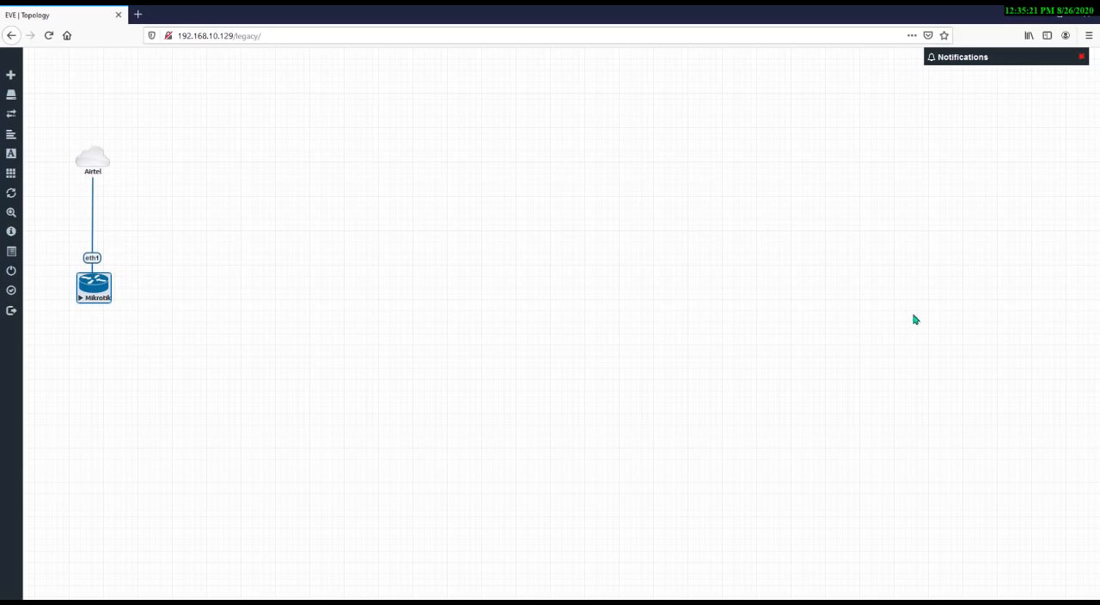
left_click(739, 601)
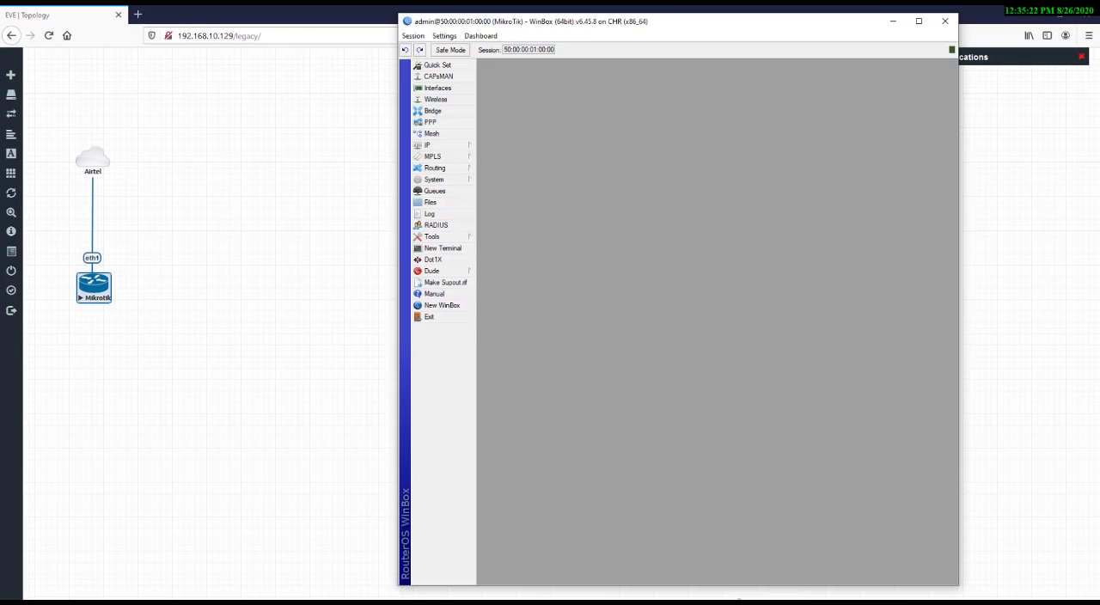
Open the DHCP client list again and inspect the WAN1 client's status details before closing both windows
left_click(458, 147)
left_click(506, 190)
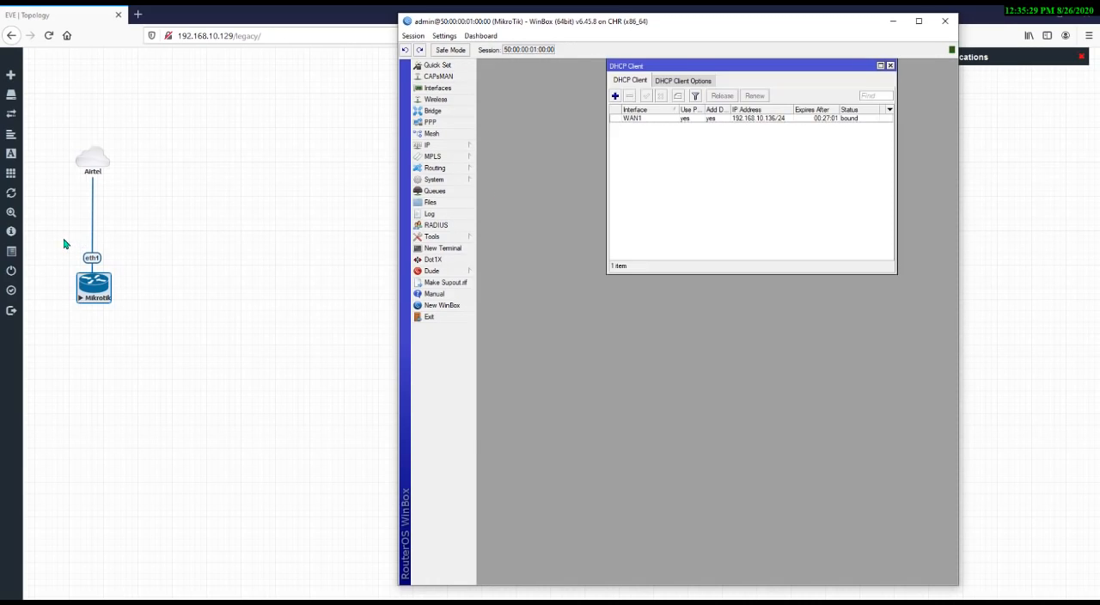
left_click_drag(62, 244, 125, 279)
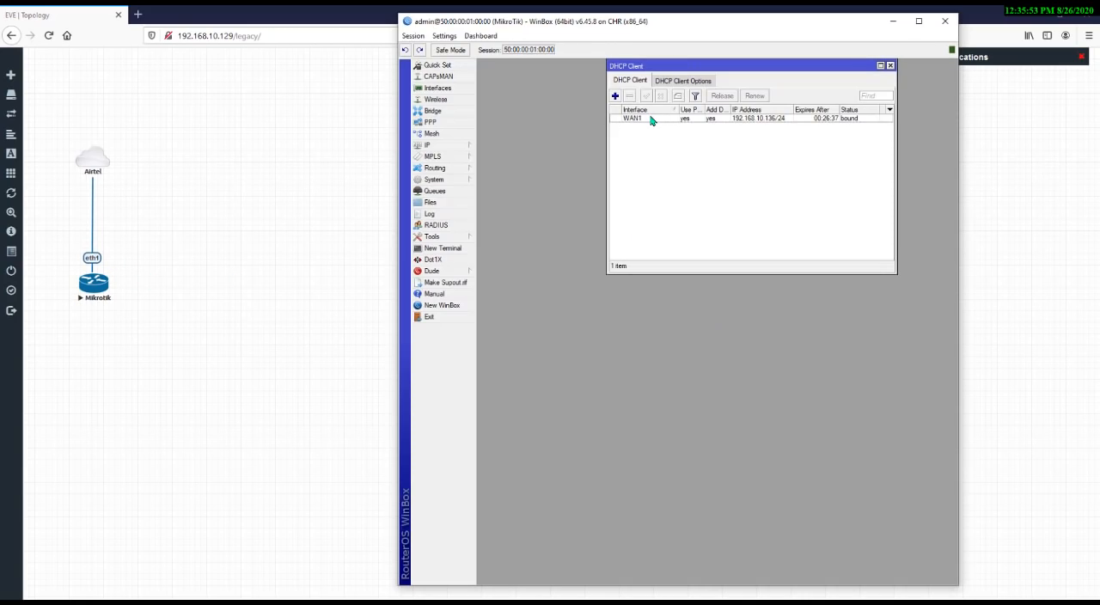
double_click(645, 120)
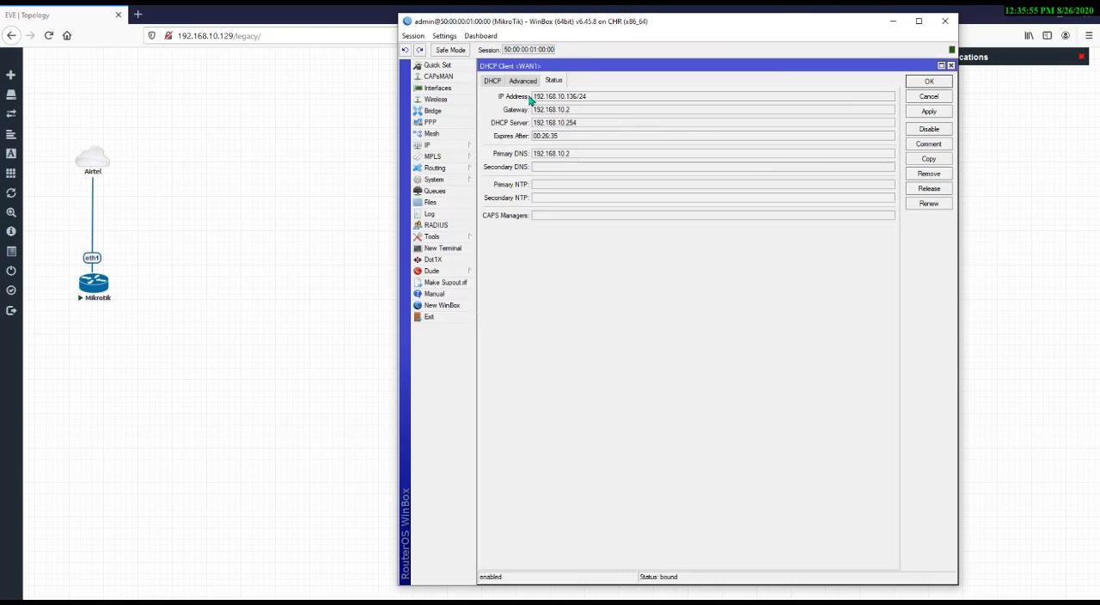
left_click_drag(592, 105, 513, 112)
left_click(597, 102)
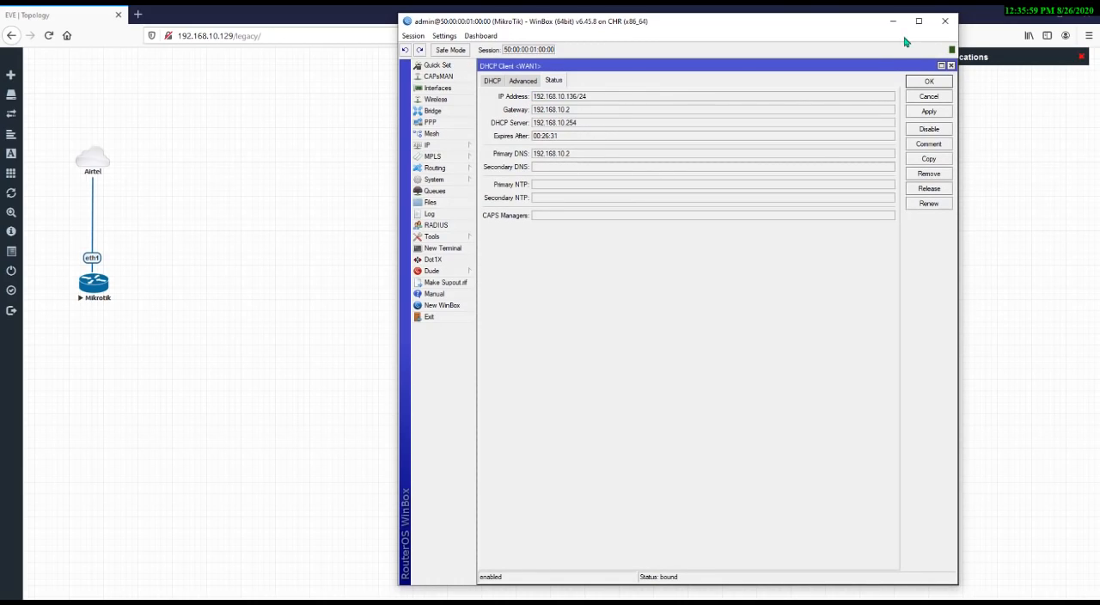
left_click(951, 66)
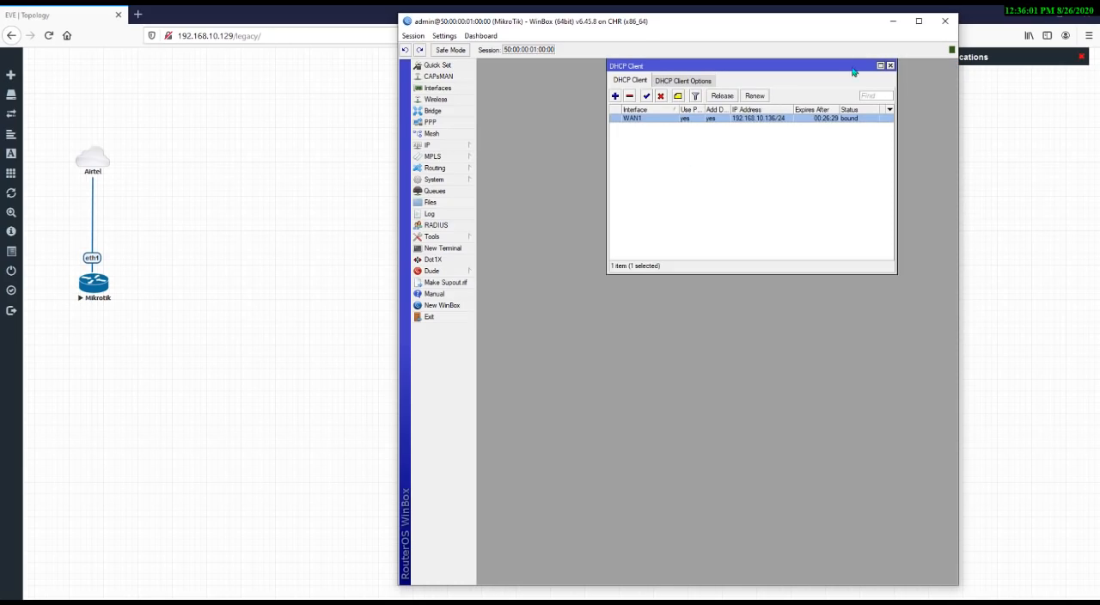
left_click(891, 66)
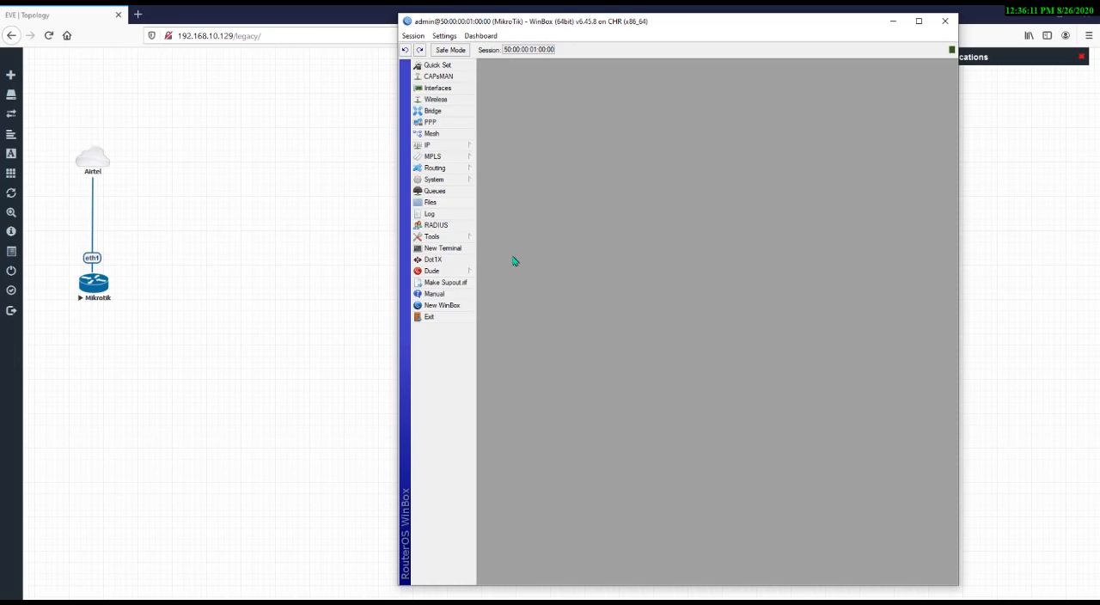
left_click(466, 145)
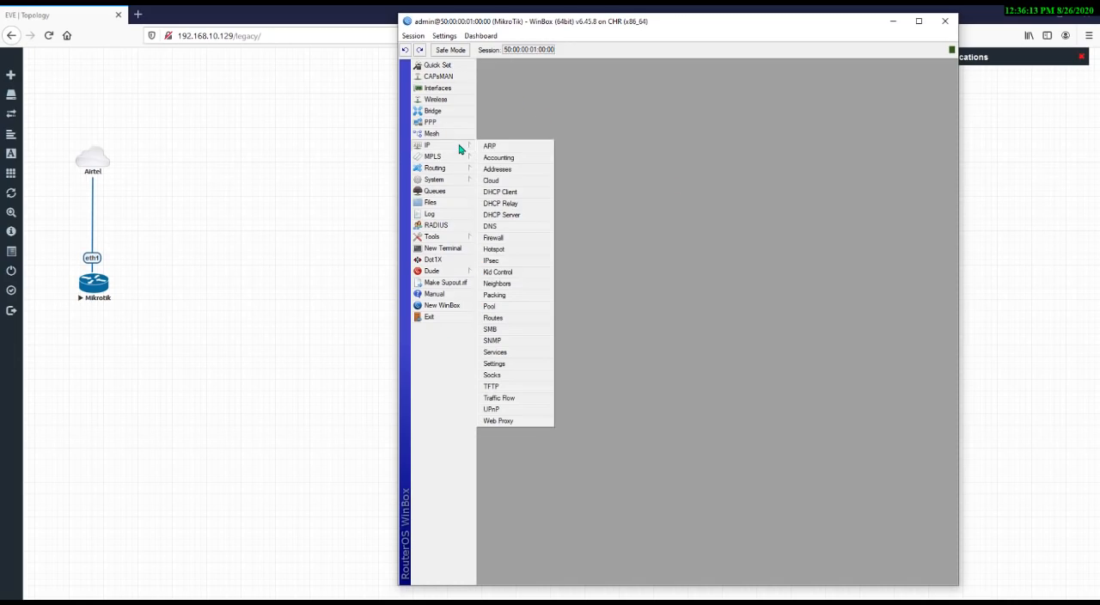
left_click(507, 196)
left_click(614, 97)
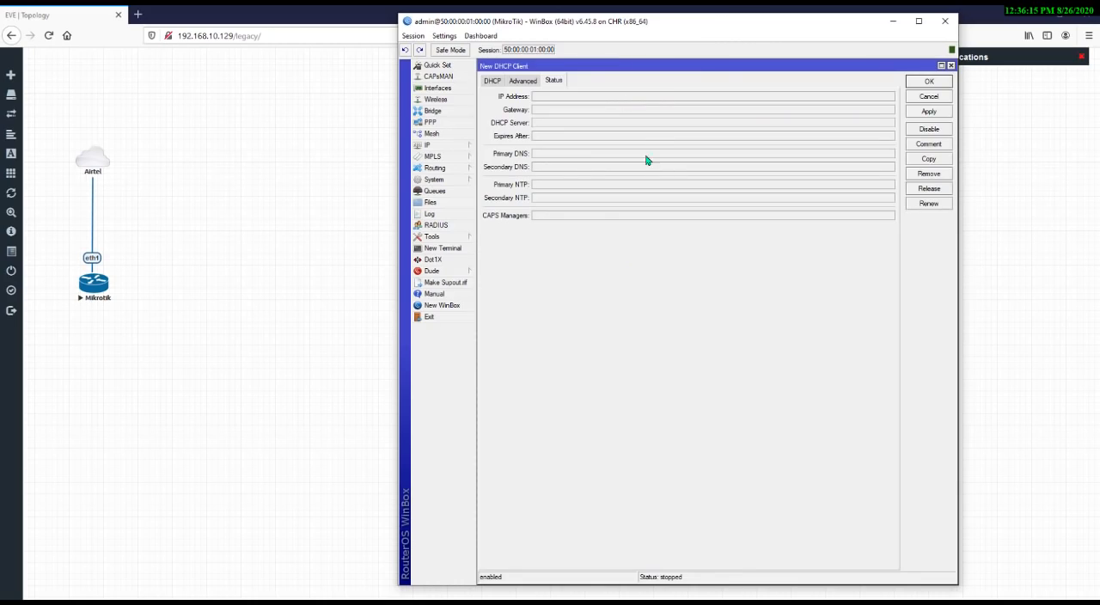
left_click(502, 82)
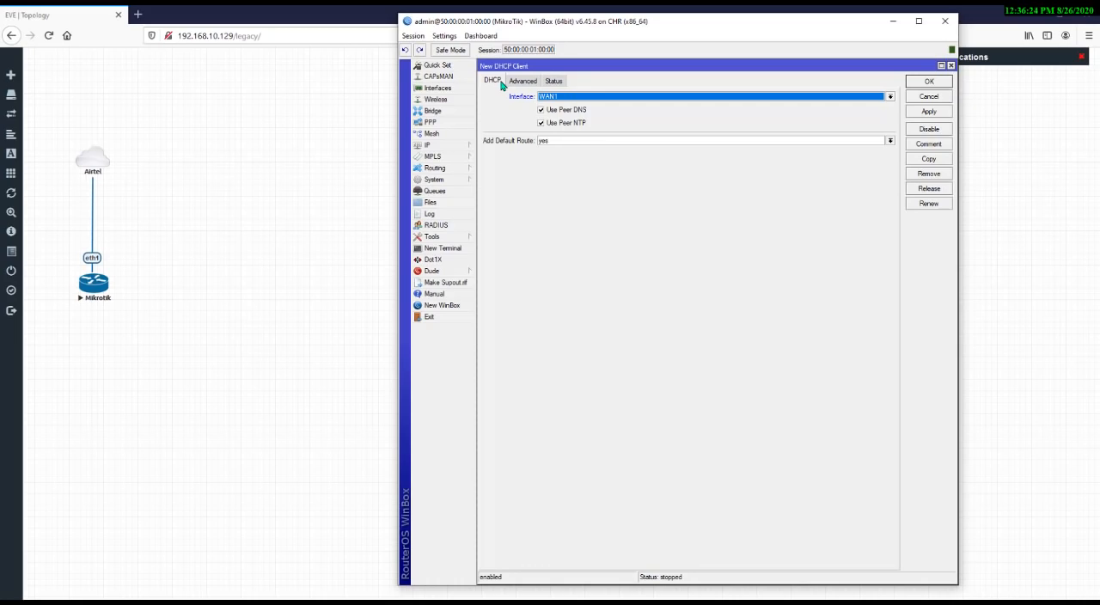
left_click(555, 100)
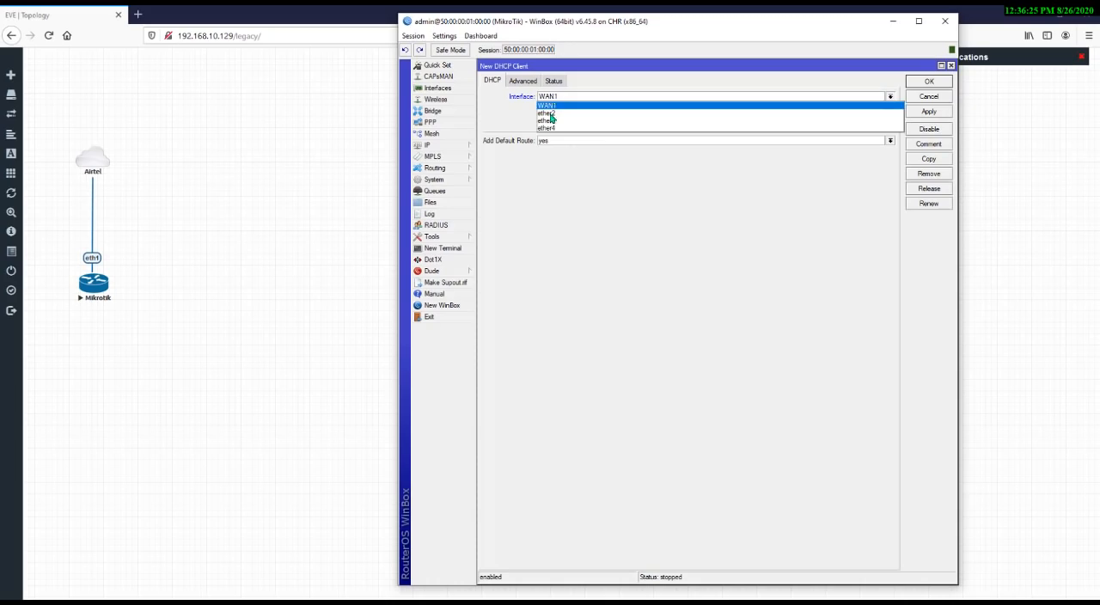
left_click(557, 113)
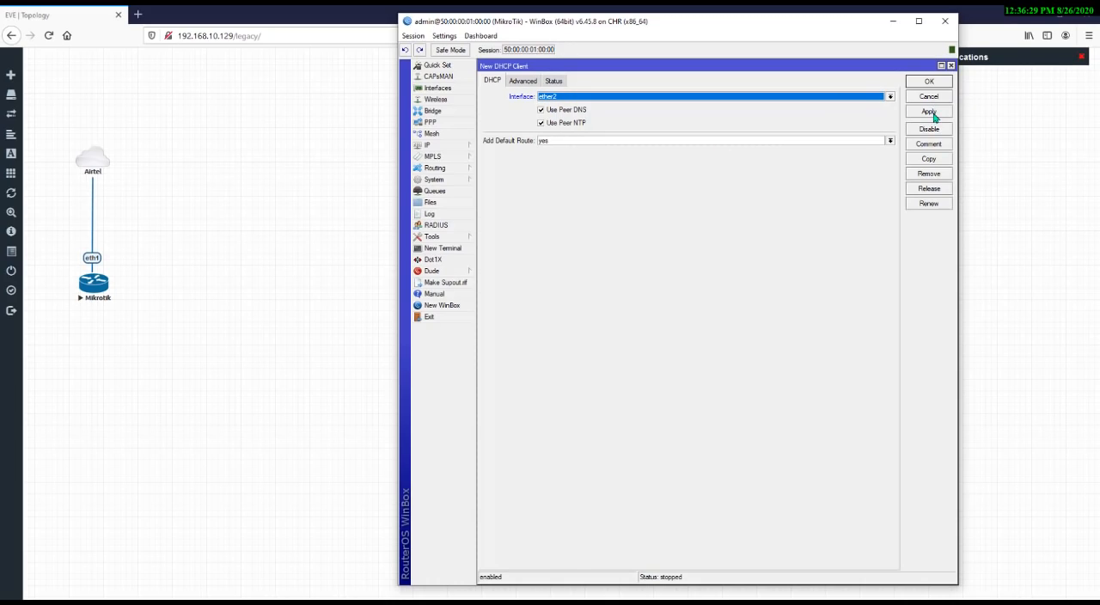
left_click(951, 66)
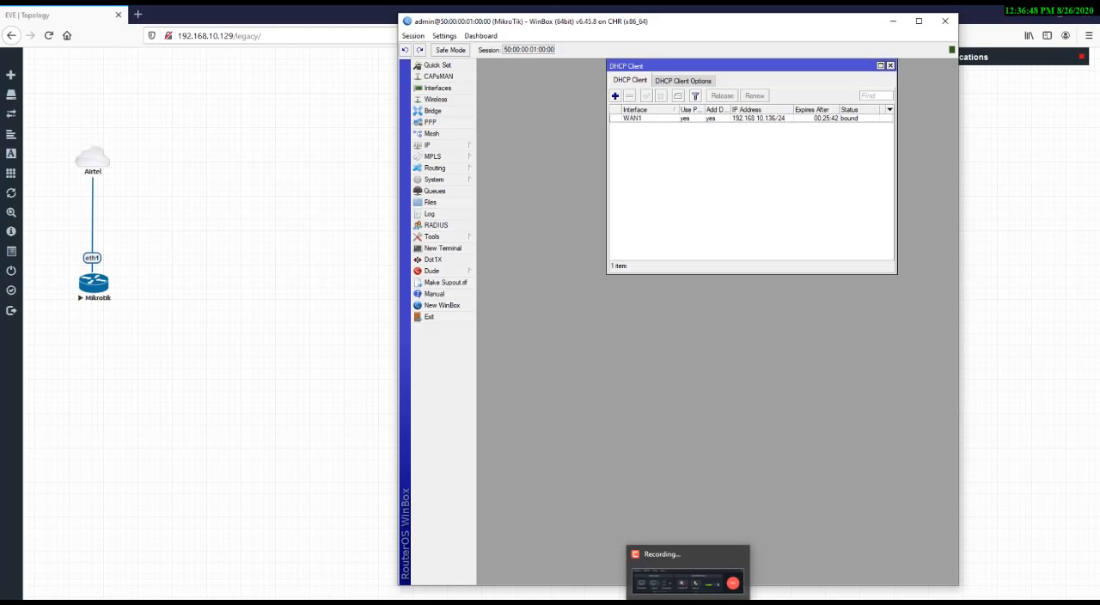
left_click(687, 603)
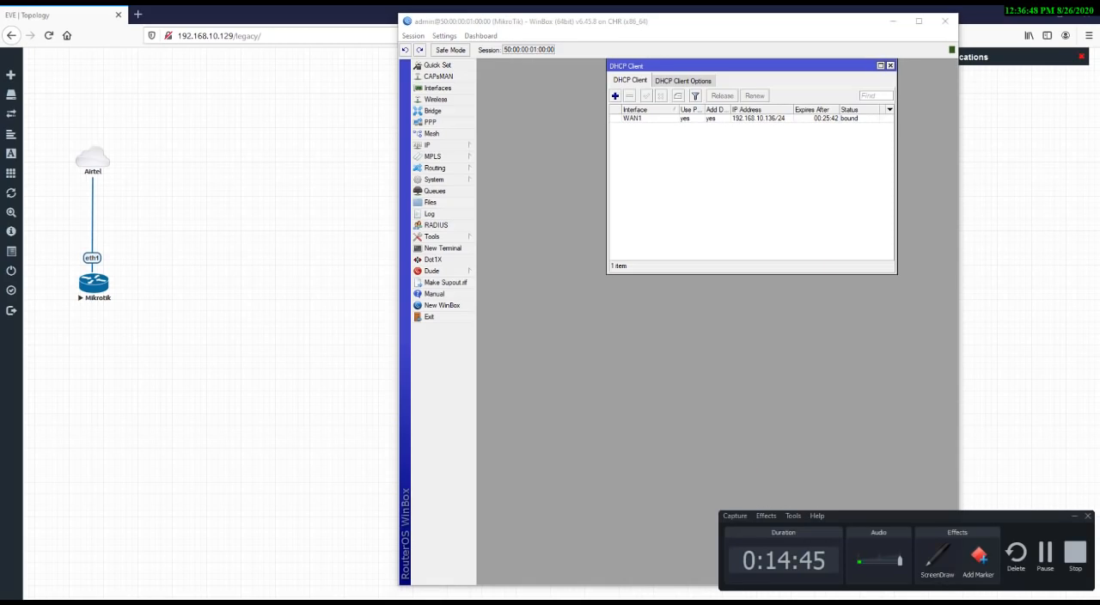
left_click(1074, 515)
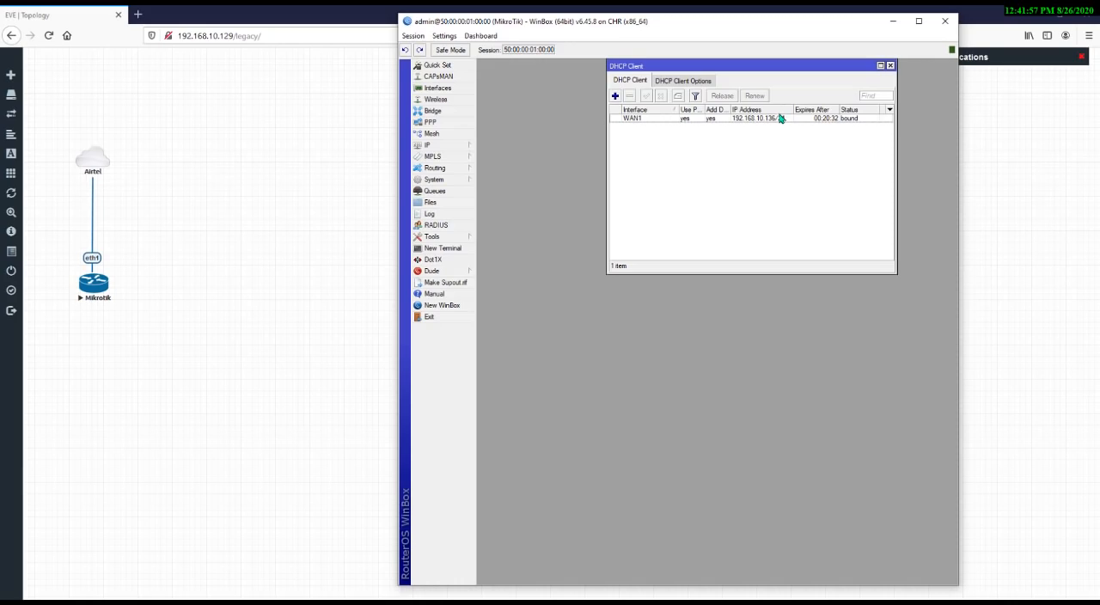
left_click(890, 66)
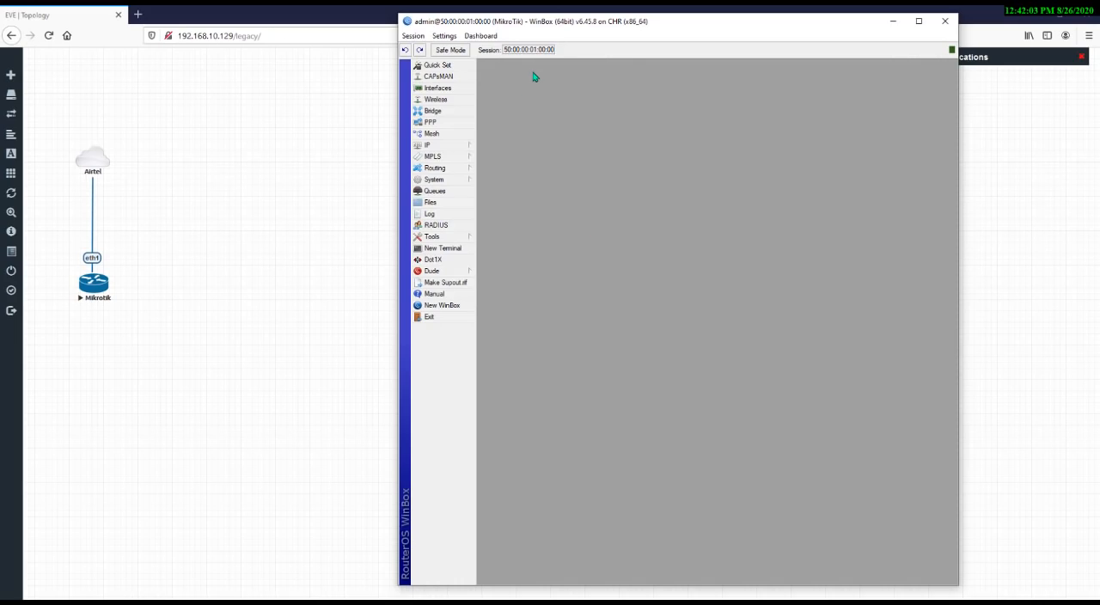
left_click(434, 113)
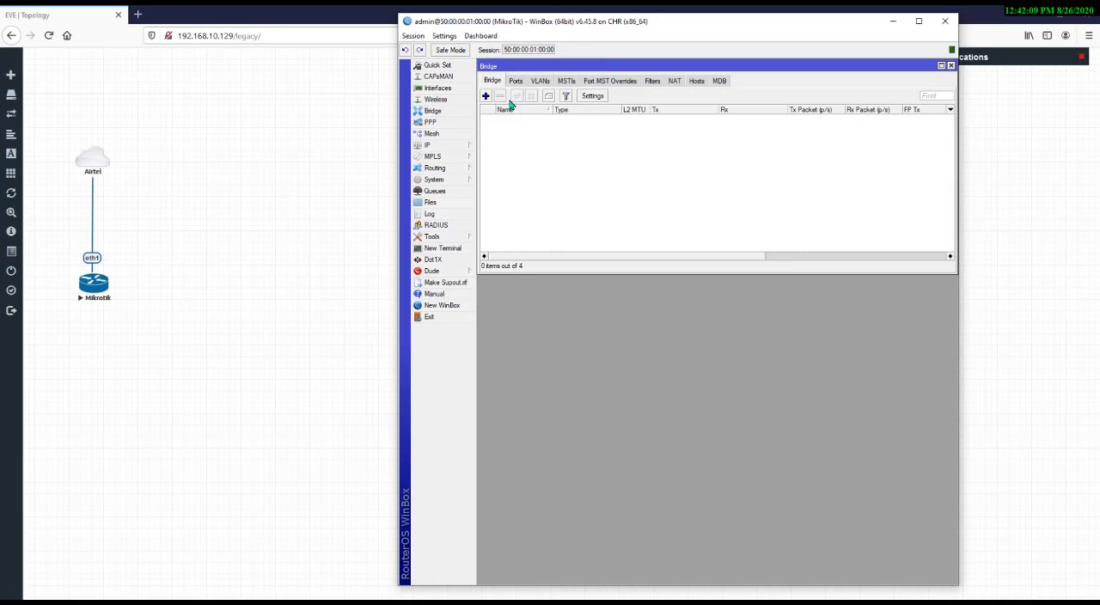
left_click(951, 65)
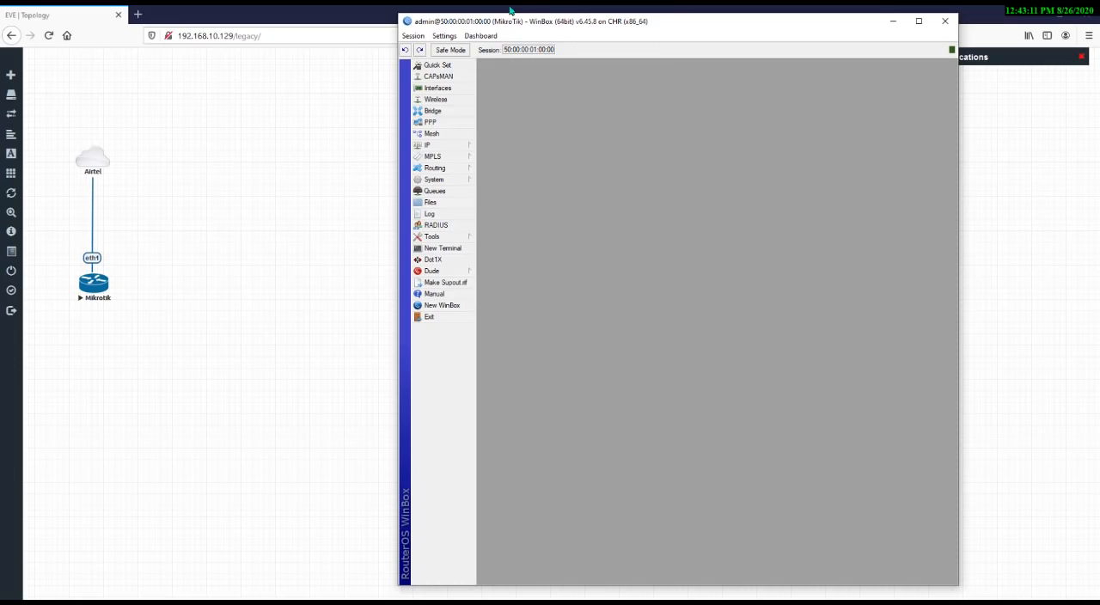
Create a new bridge interface named LAN_Bridge
left_click(432, 111)
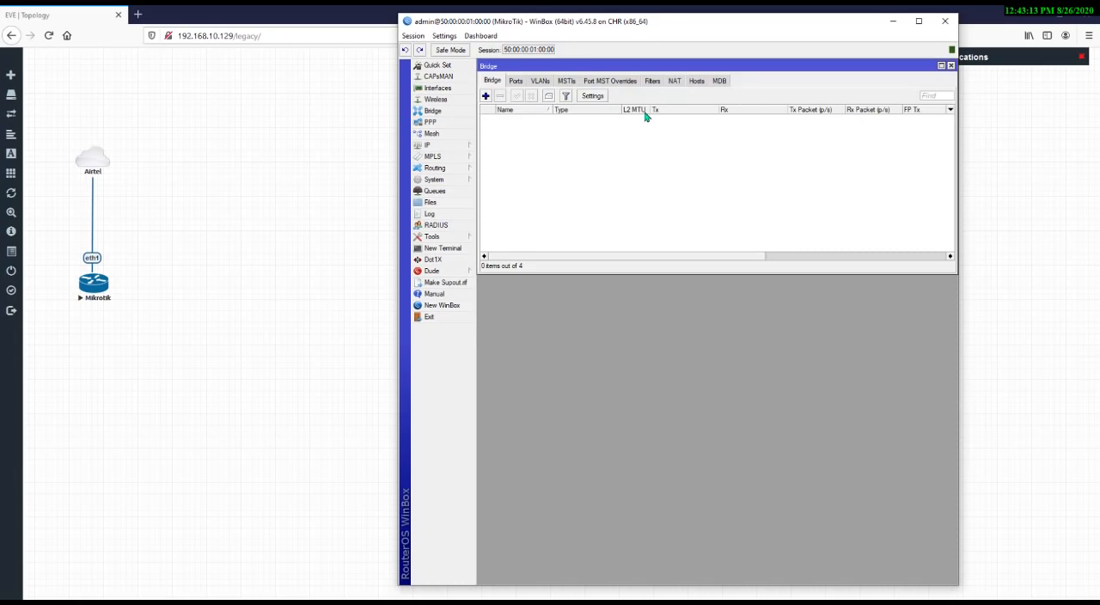
left_click(486, 96)
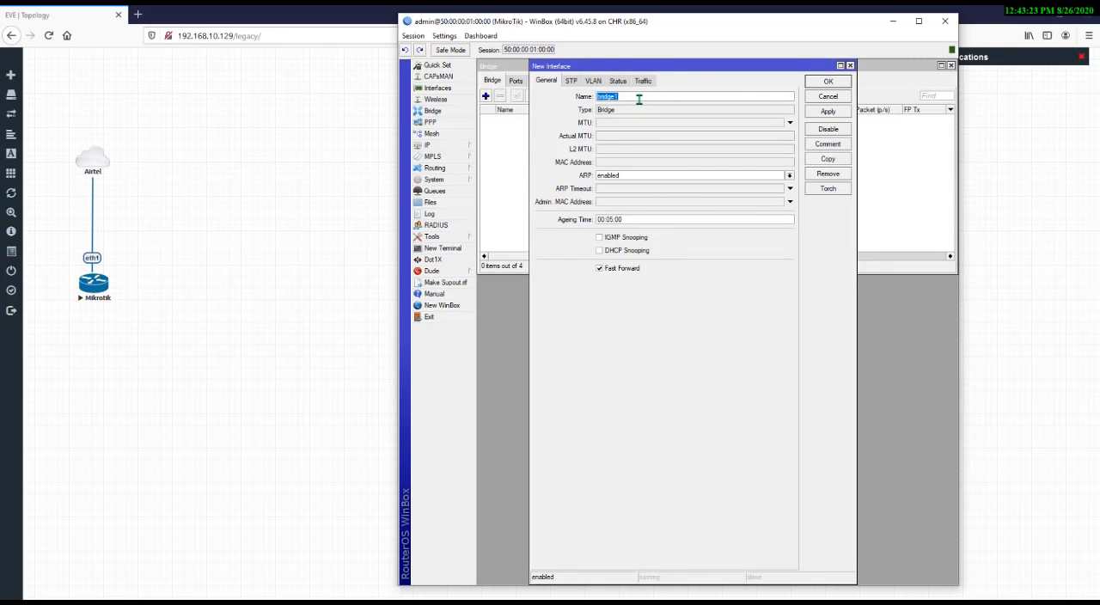
type("LAN_Bridge")
left_click(841, 112)
left_click(840, 86)
left_click(530, 120)
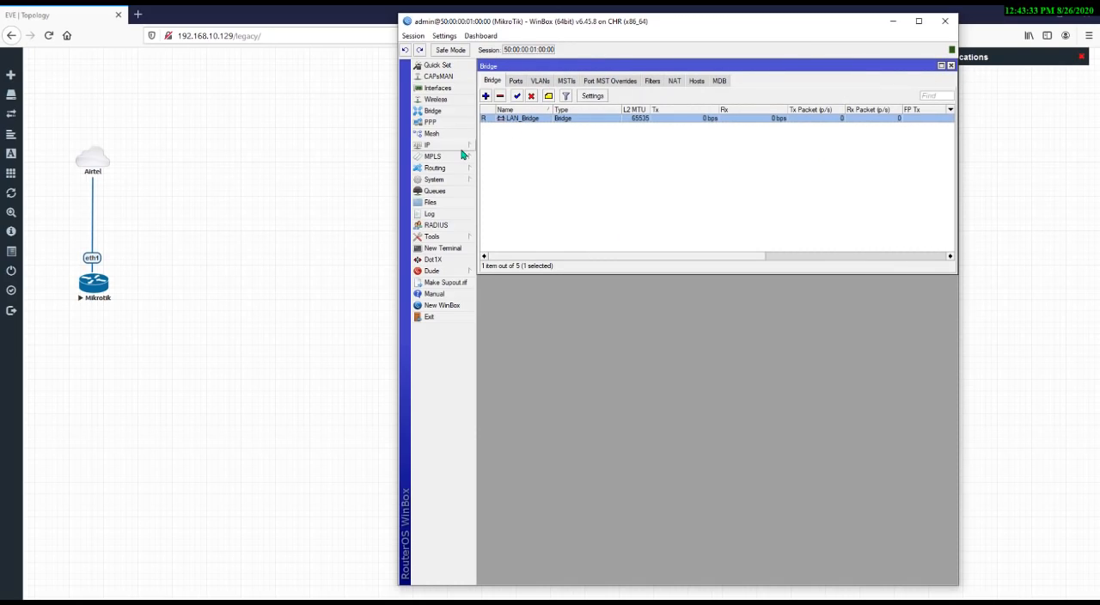
Open the IP address list to check the WAN1 address and its network, then close it
left_click(447, 146)
left_click(498, 171)
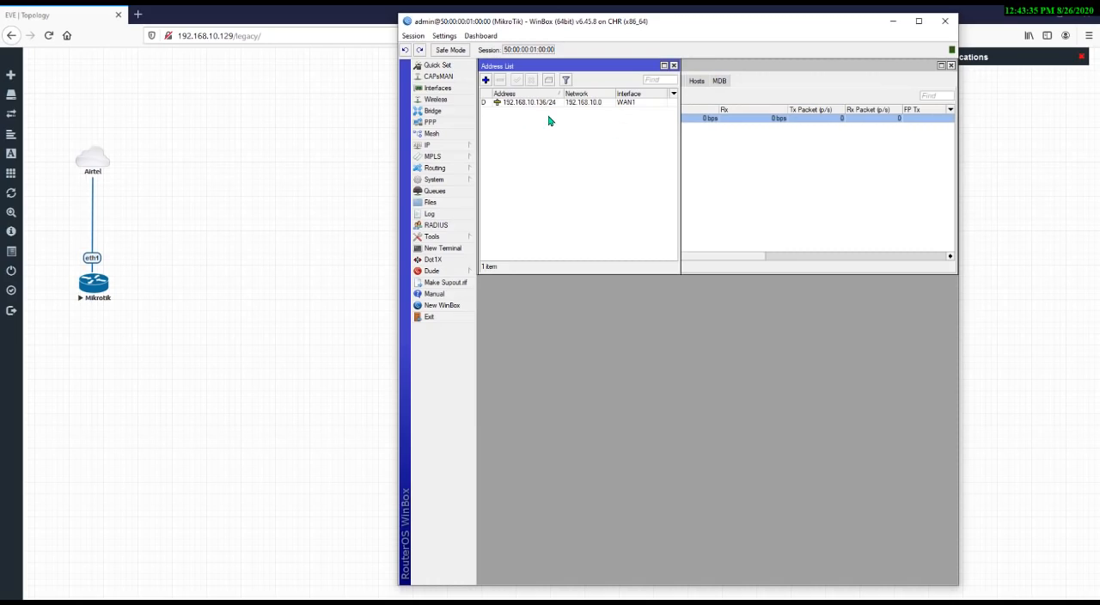
left_click(522, 104)
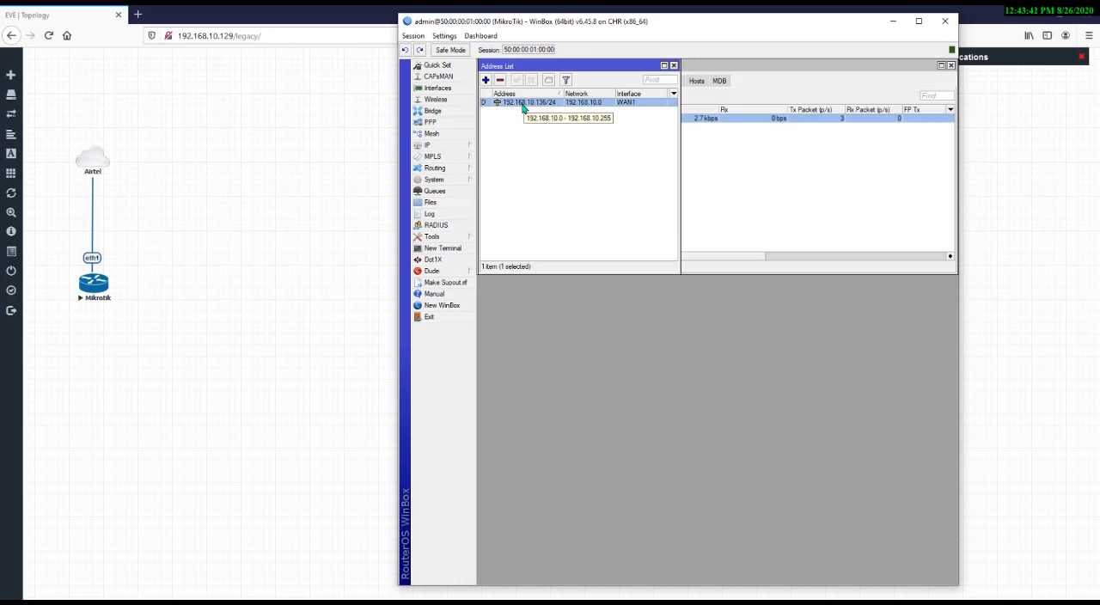
left_click(674, 66)
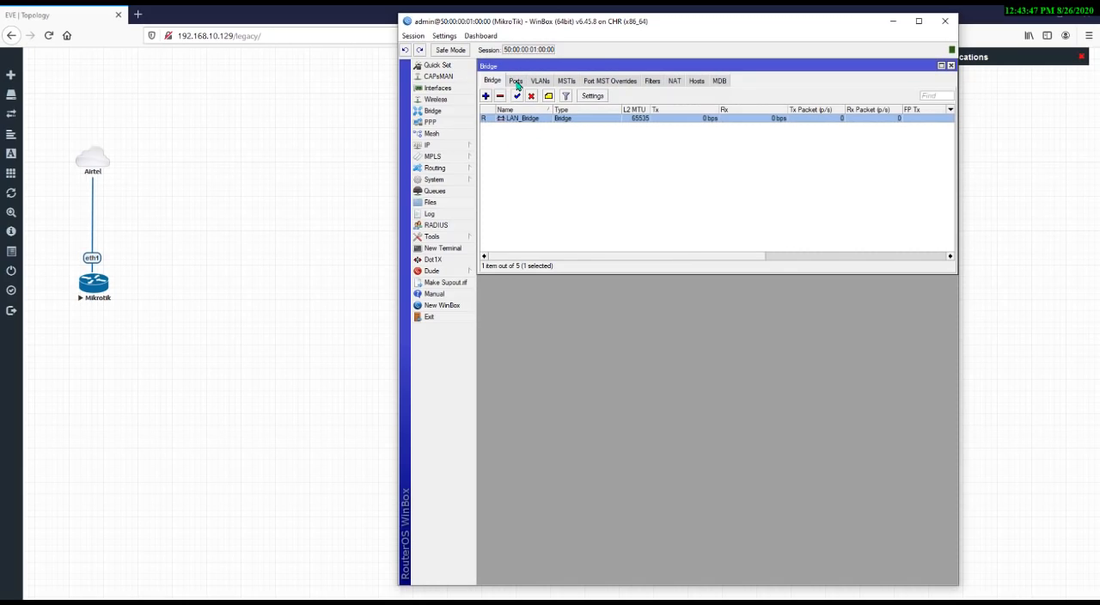
Add ether2 as a port of LAN_Bridge in the bridge's port list
left_click(515, 81)
left_click(486, 96)
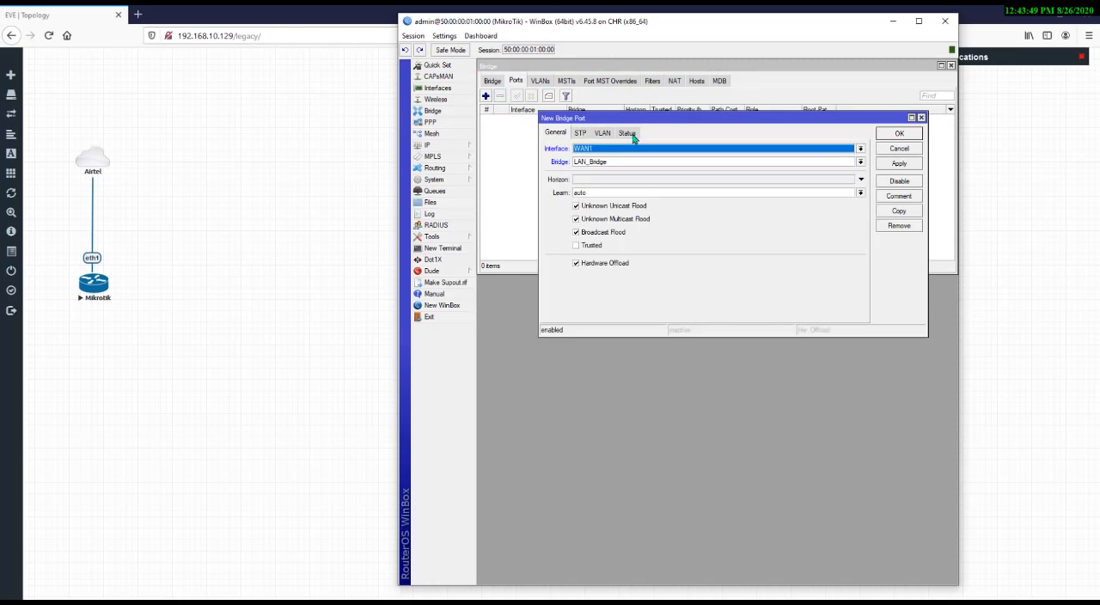
left_click(621, 150)
left_click(601, 180)
left_click(899, 163)
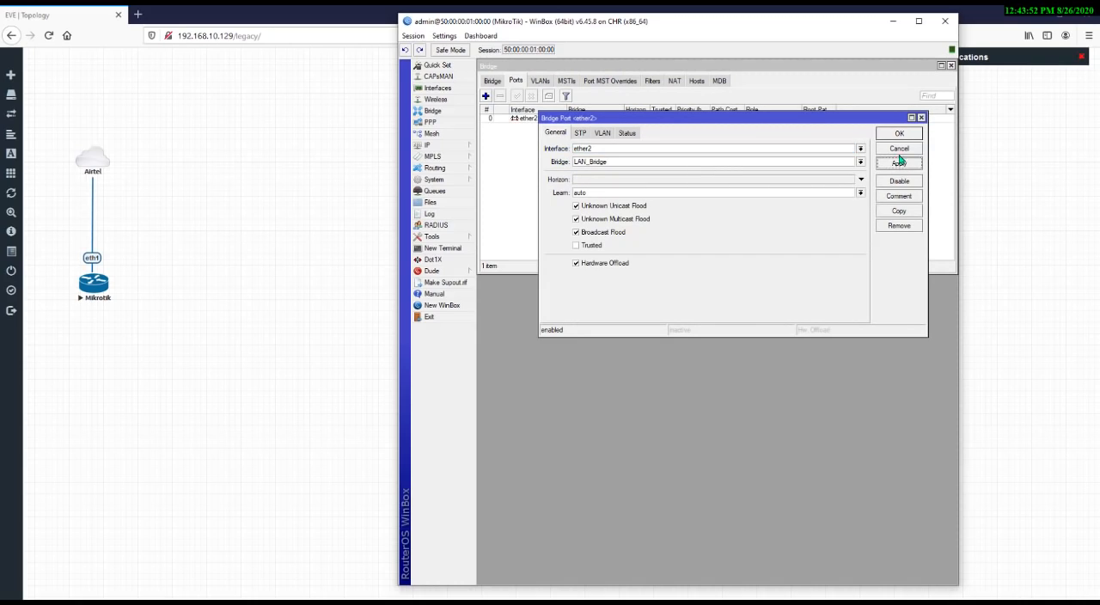
left_click(617, 162)
left_click(608, 174)
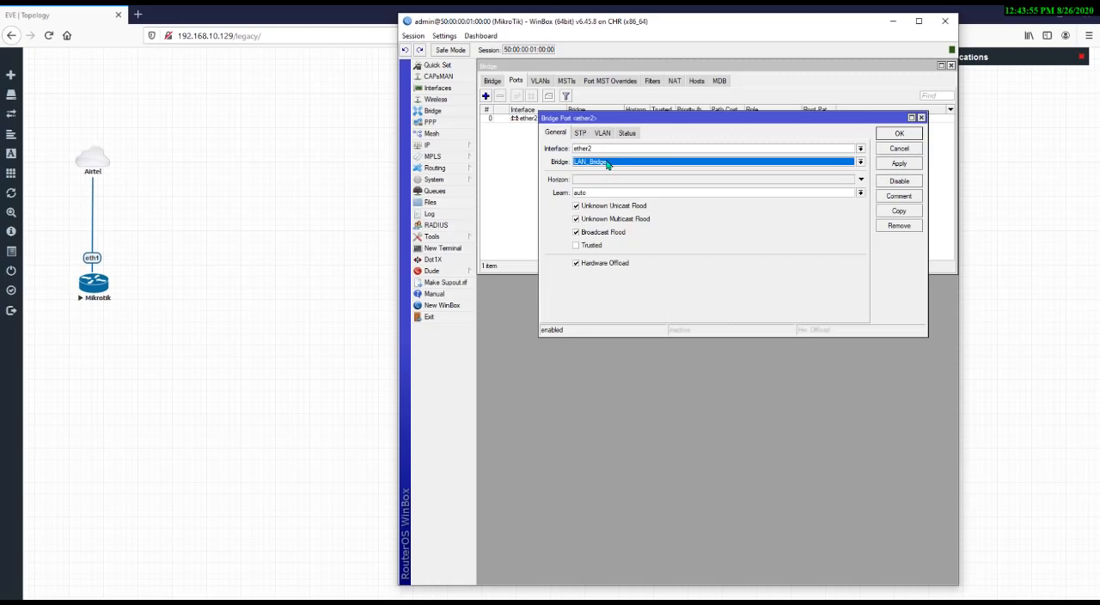
left_click(606, 163)
left_click(603, 175)
left_click(899, 135)
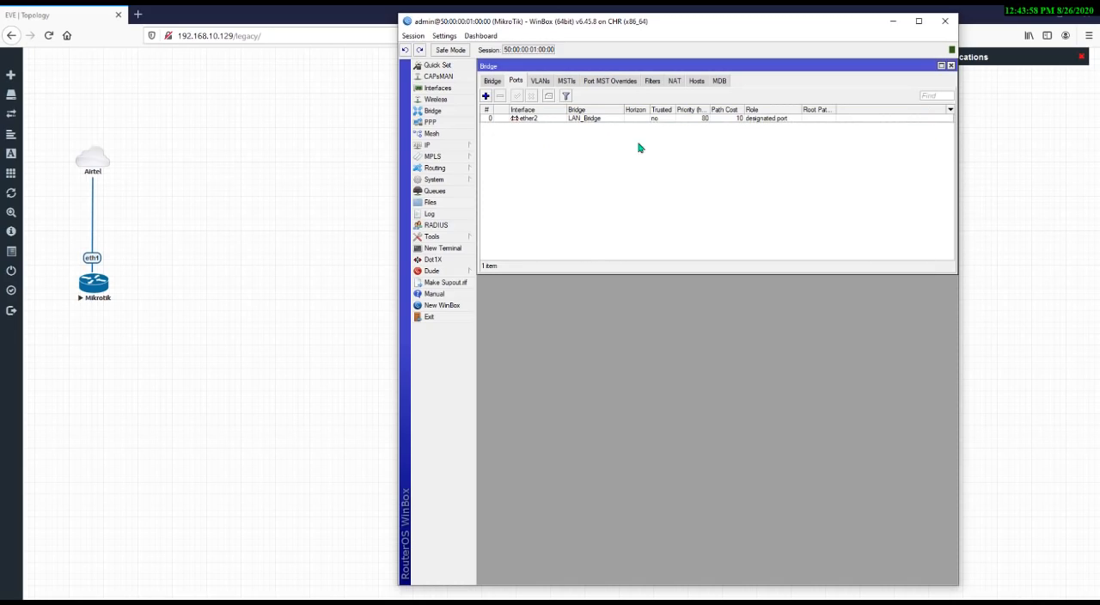
Add ether3 as another port of LAN_Bridge
left_click(487, 97)
left_click(593, 149)
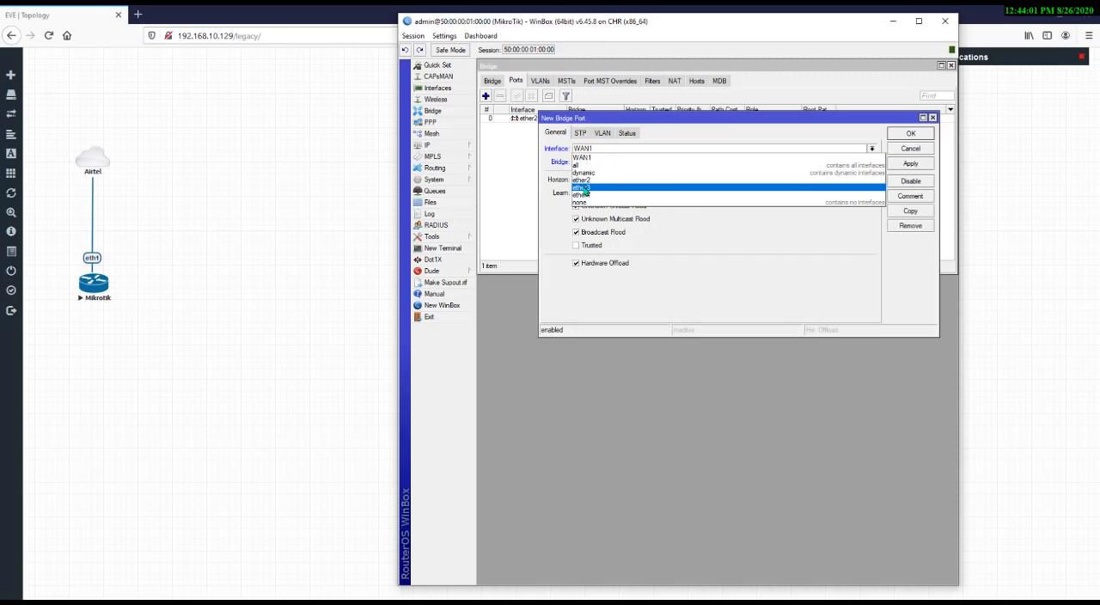
left_click(583, 191)
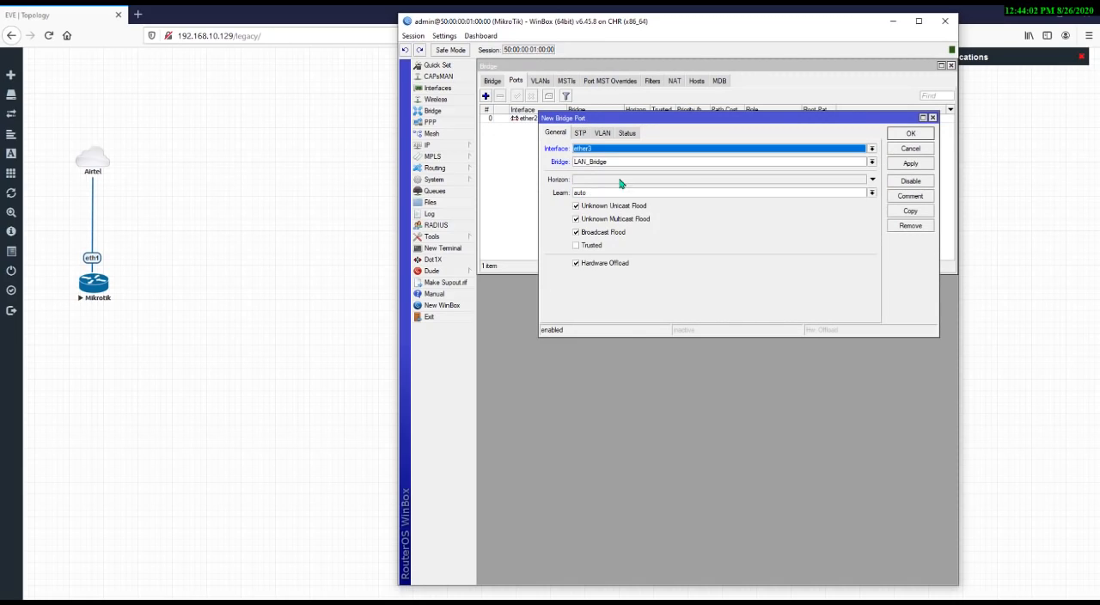
left_click(710, 162)
left_click(910, 163)
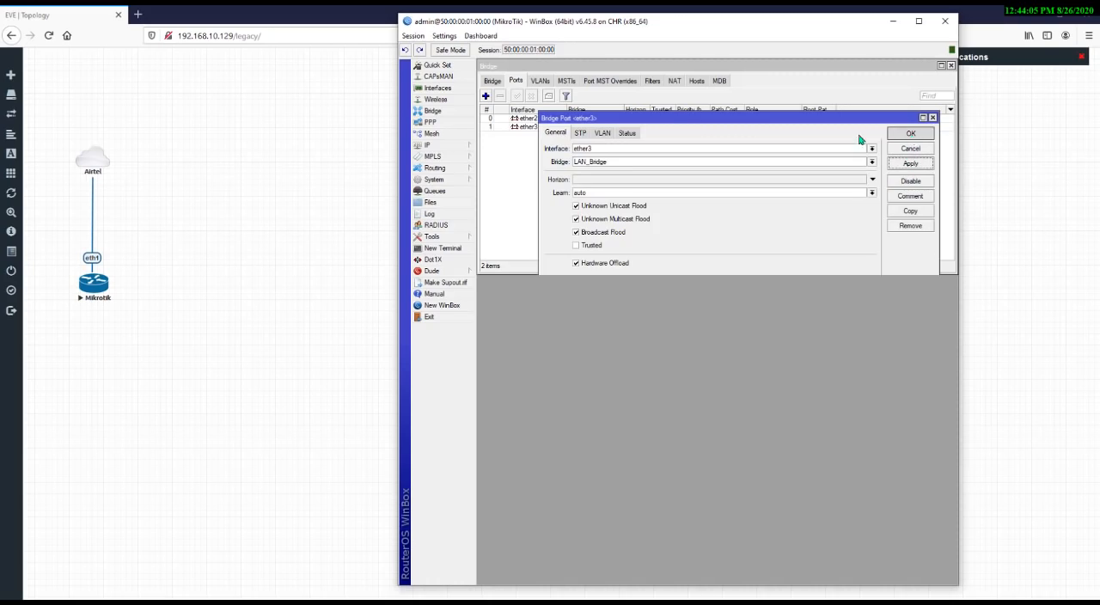
left_click(910, 133)
Add ether4 as a port of LAN_Bridge, then close the bridge window
left_click(487, 97)
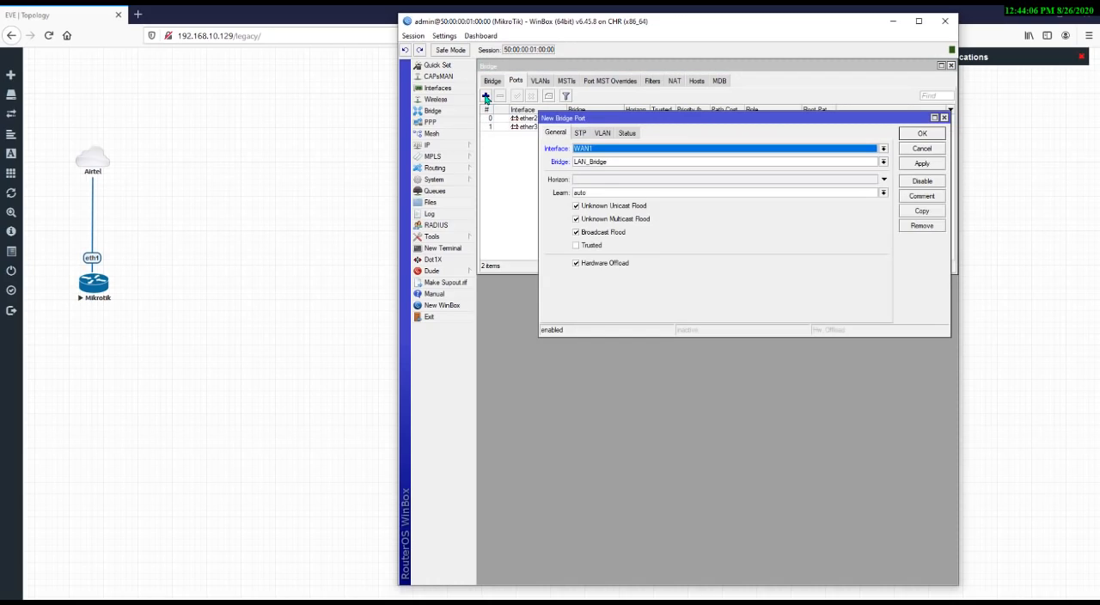
left_click(612, 151)
left_click(590, 197)
left_click(753, 163)
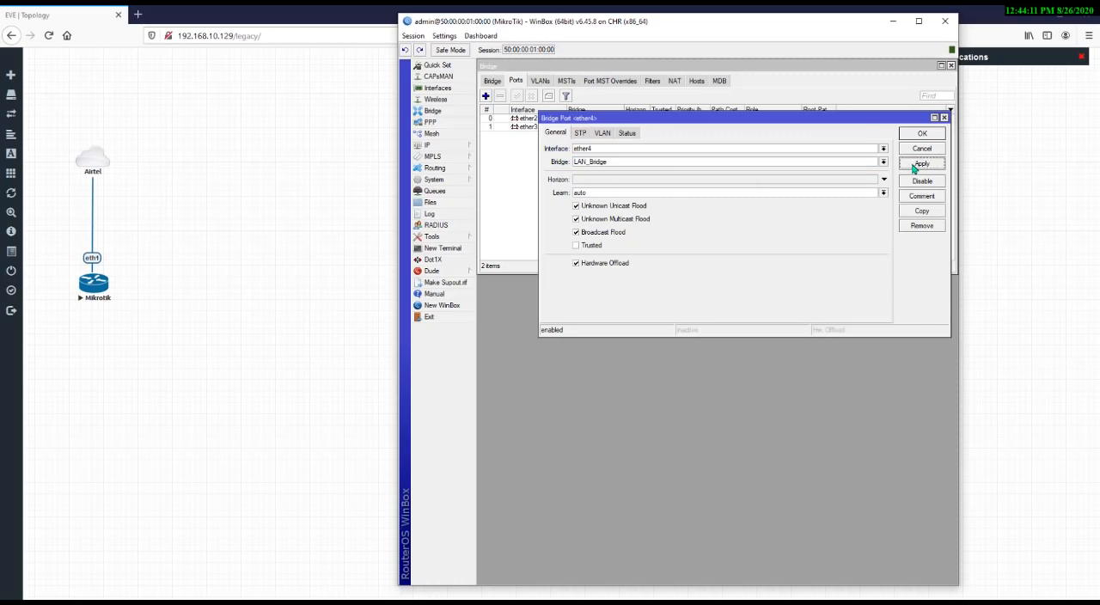
left_click(916, 133)
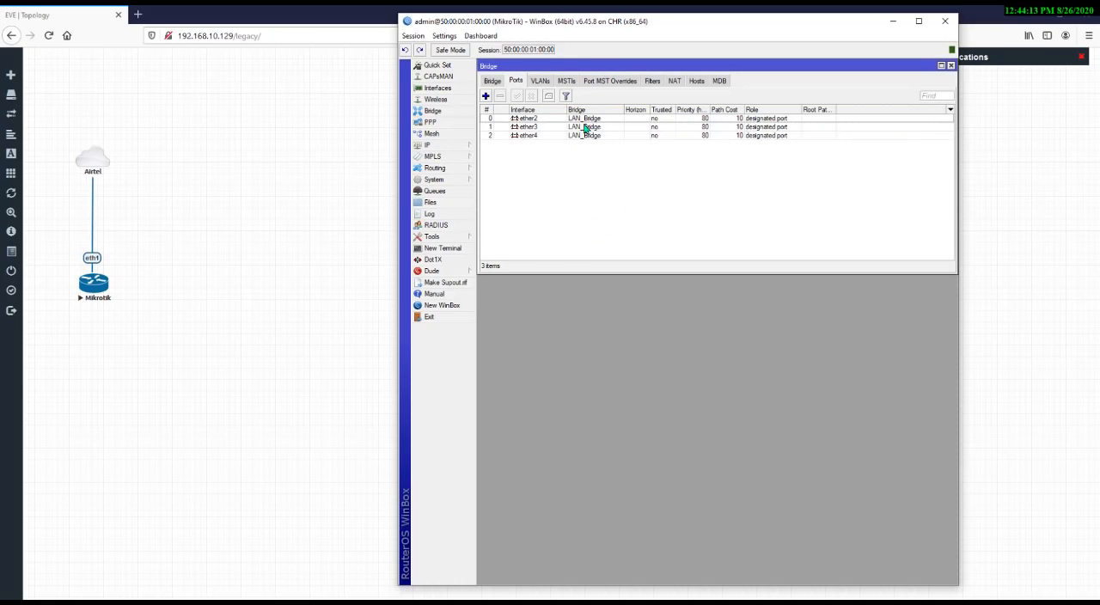
left_click(493, 81)
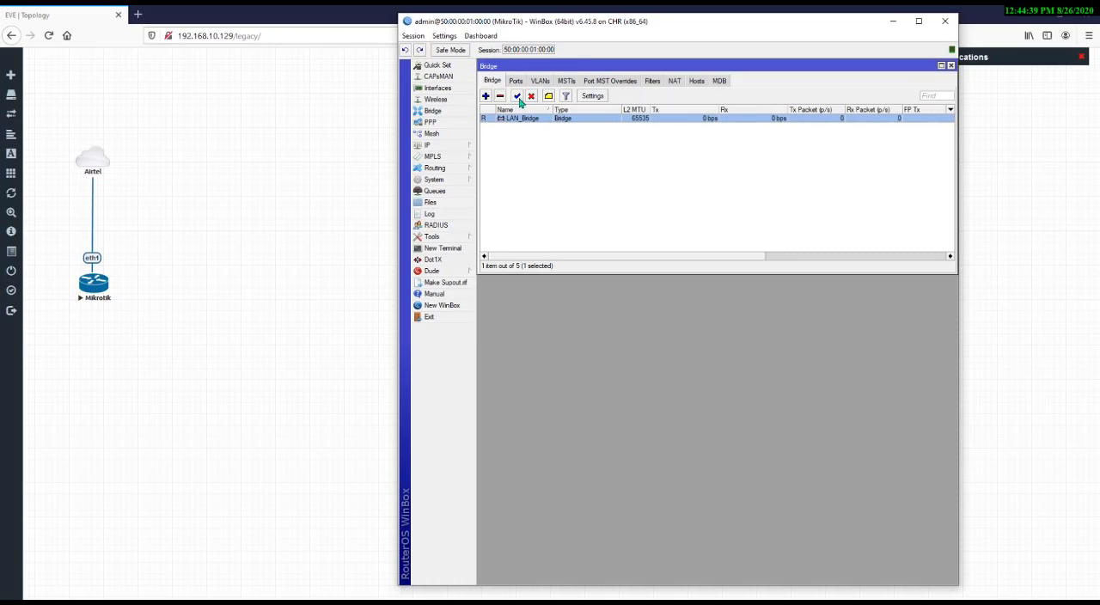
left_click(951, 67)
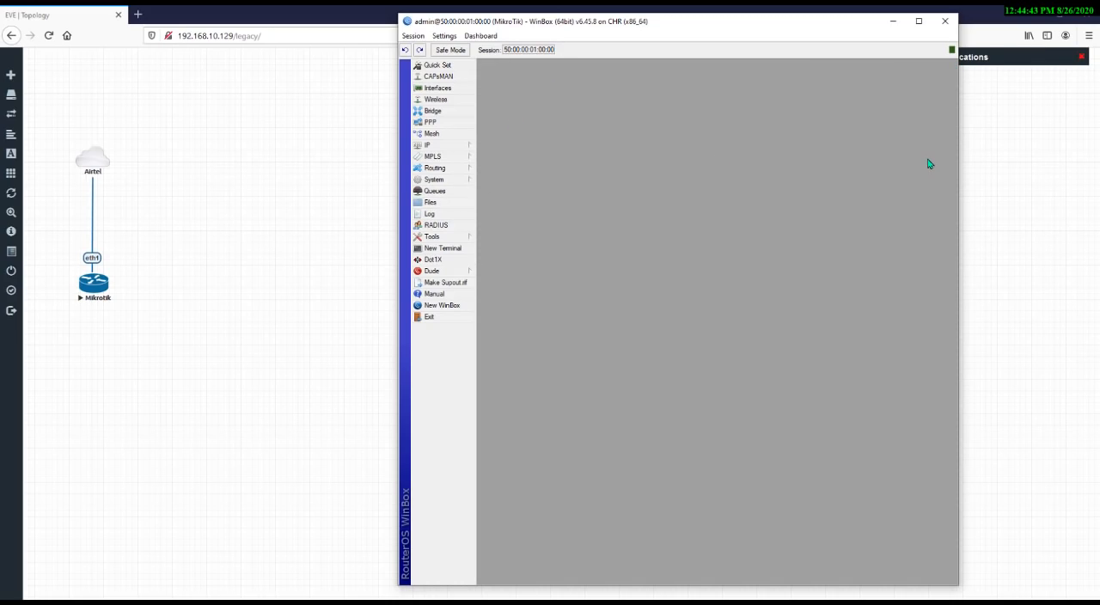
Open the DHCP Server window and browse its tabs
left_click(460, 151)
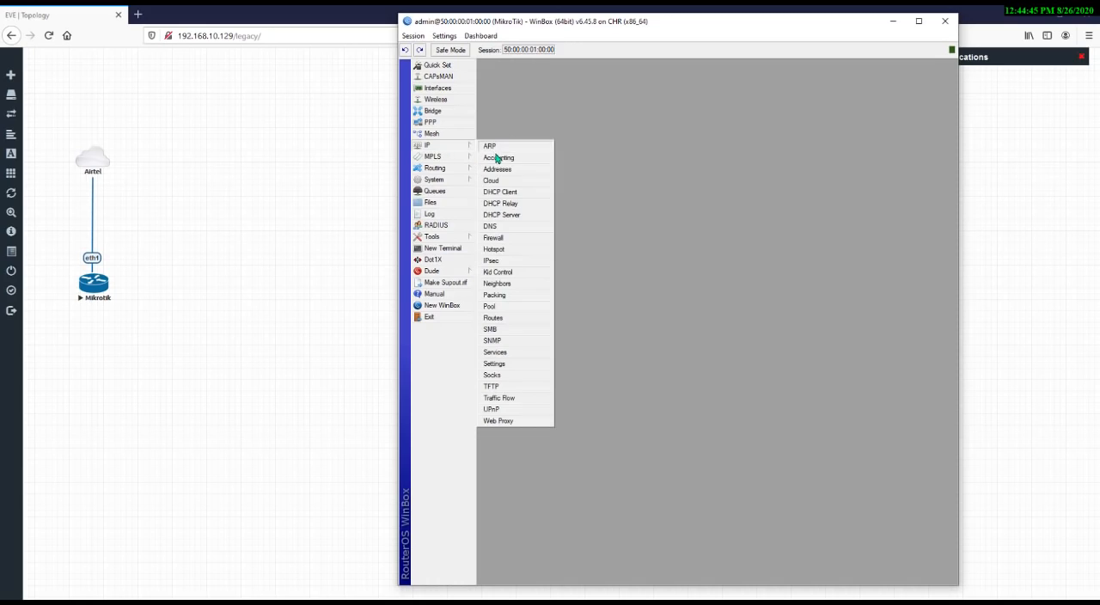
left_click(520, 217)
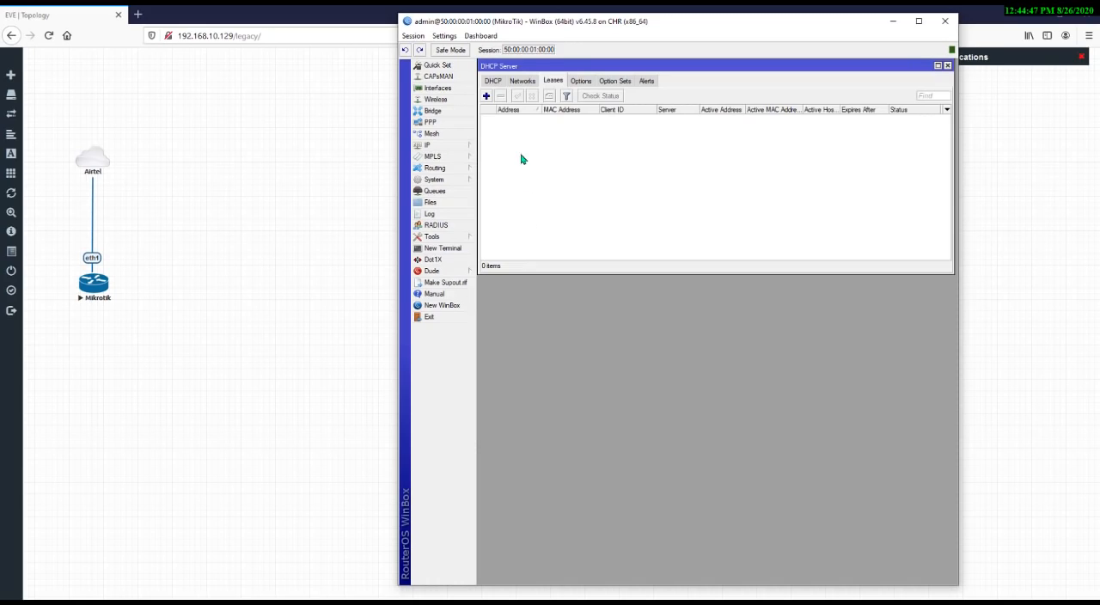
left_click(493, 80)
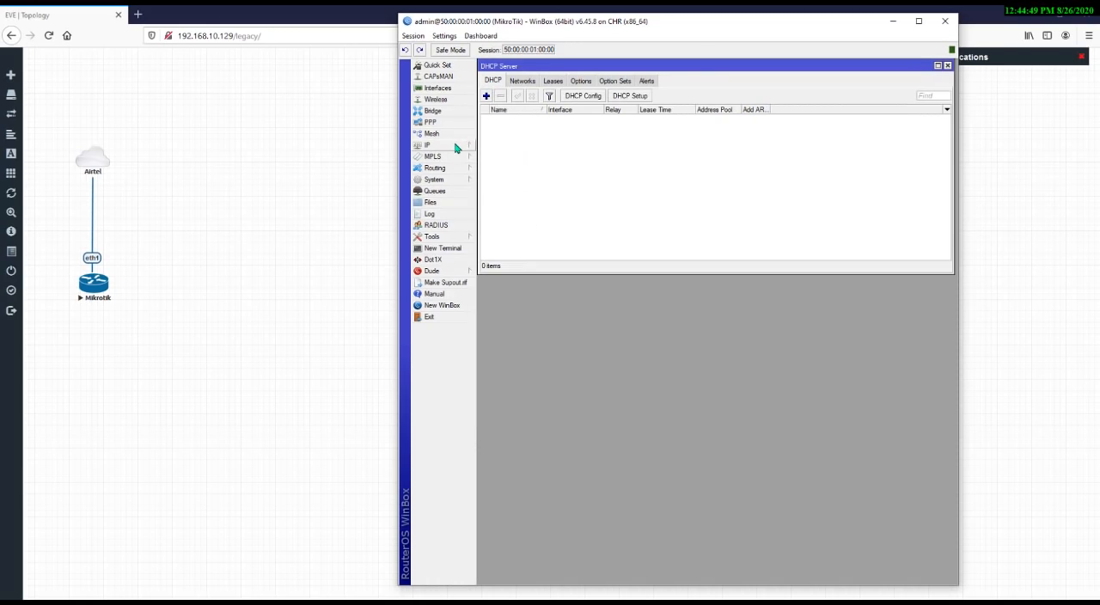
left_click(456, 145)
left_click(514, 216)
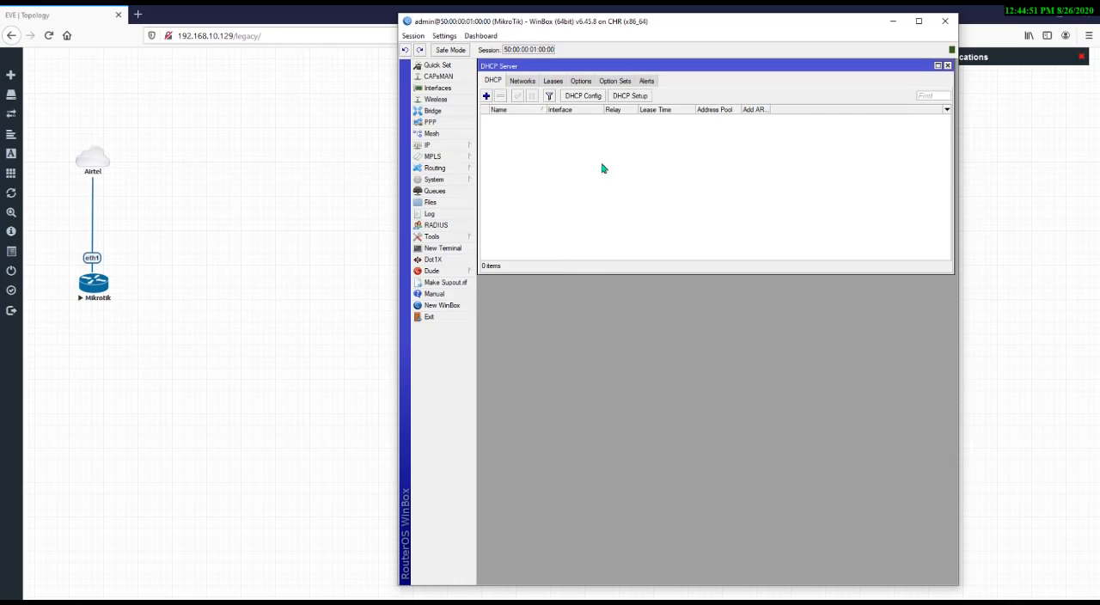
left_click(521, 82)
left_click(552, 83)
left_click(579, 83)
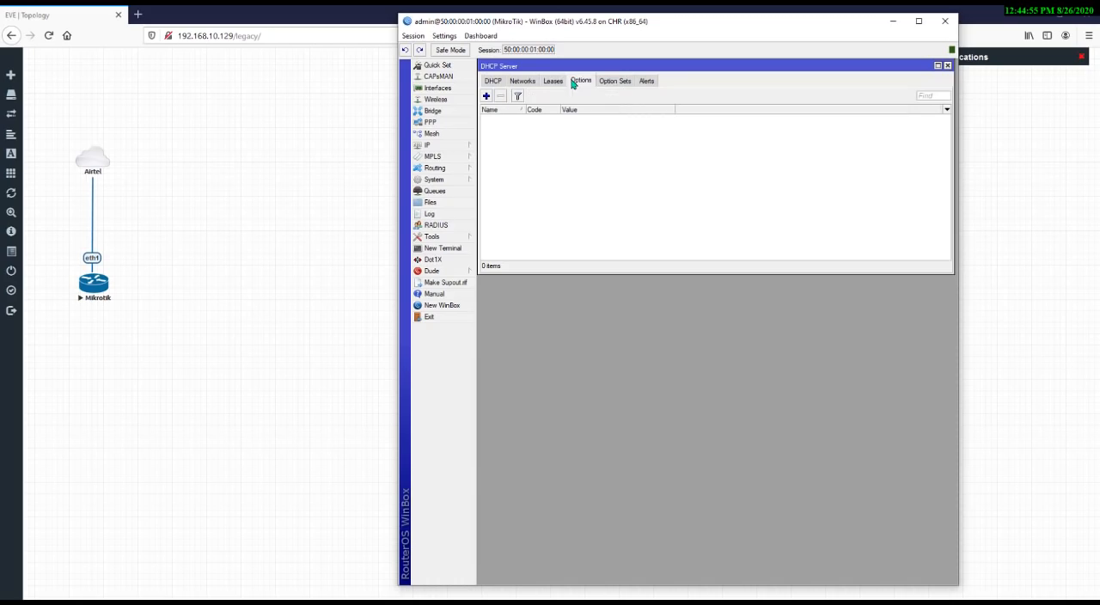
left_click(613, 86)
left_click(647, 84)
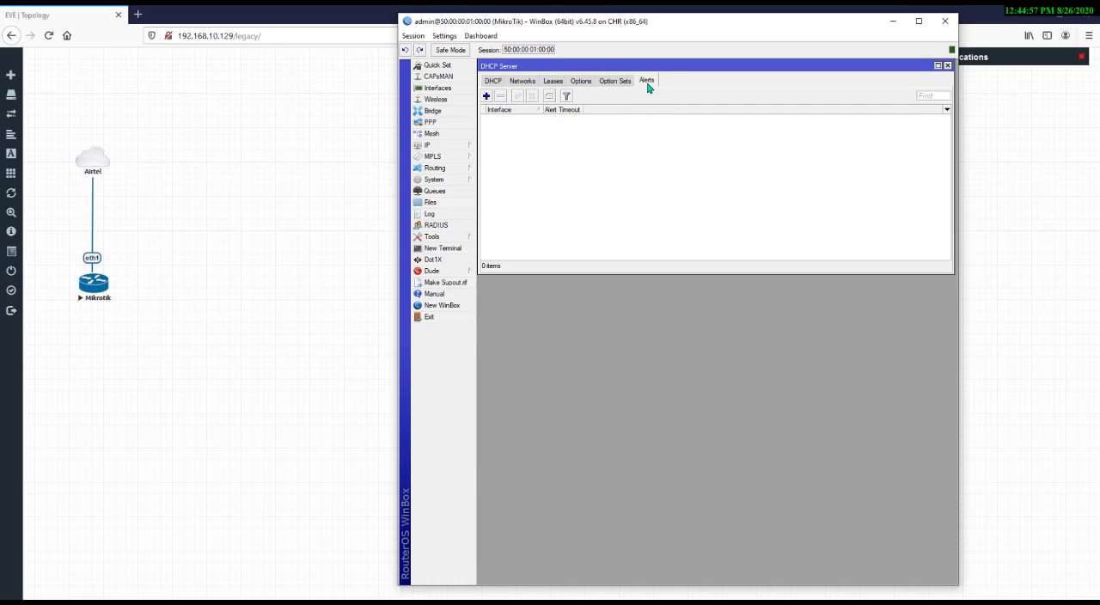
left_click(495, 83)
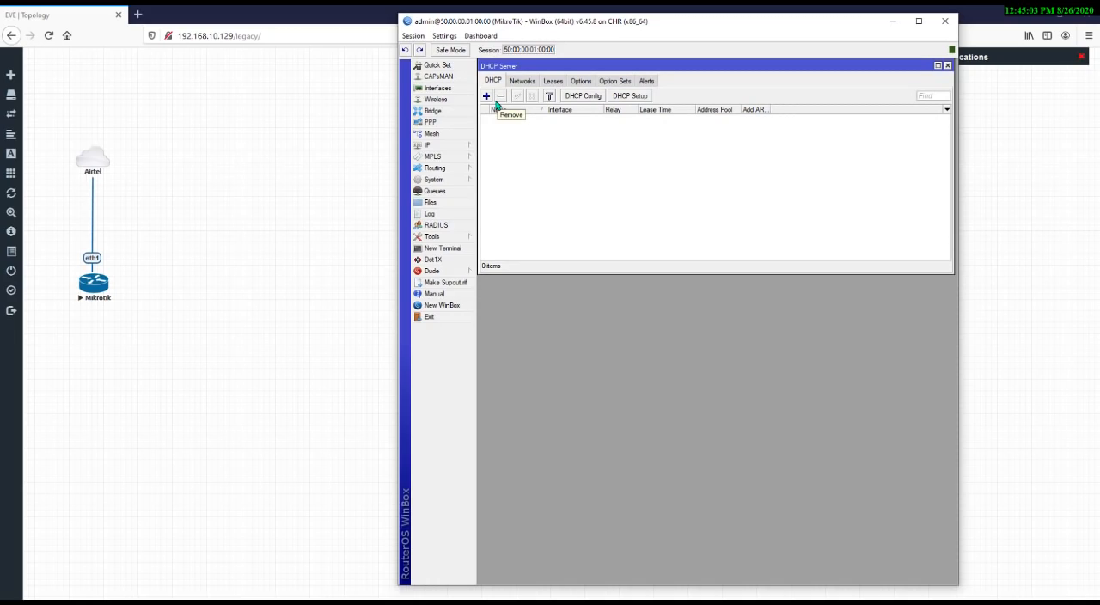
Start DHCP Setup and choose LAN_Bridge as the DHCP server interface
left_click(631, 96)
left_click(600, 197)
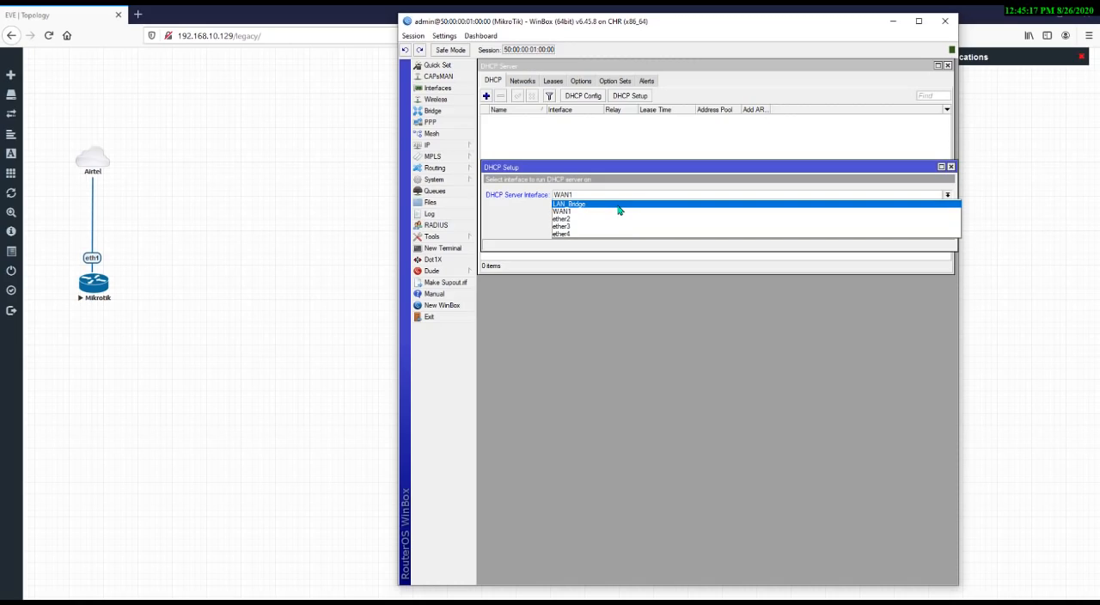
left_click(619, 207)
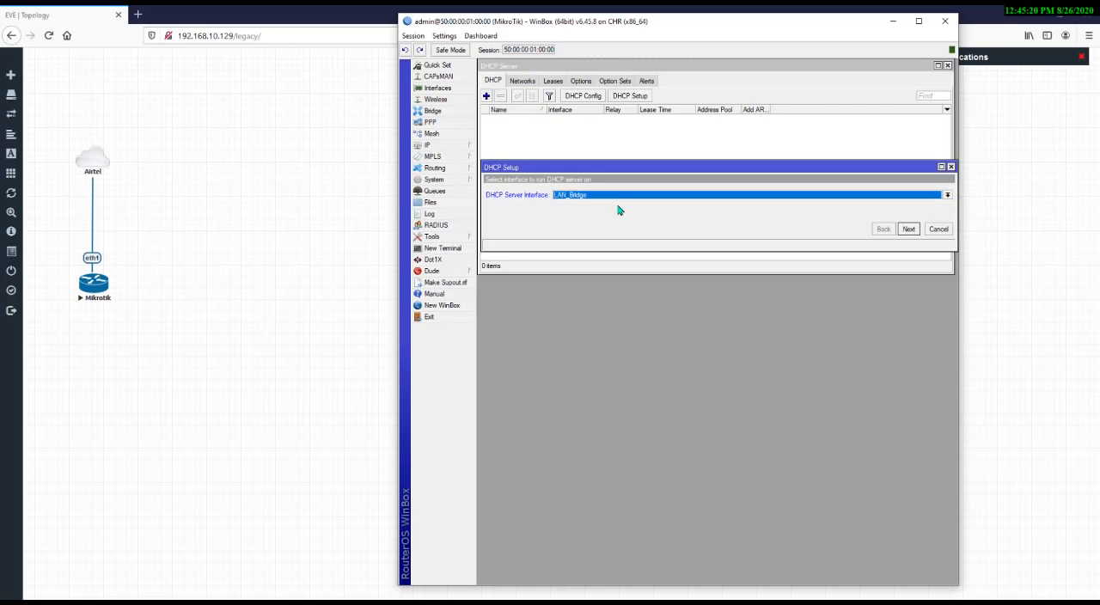
left_click(912, 233)
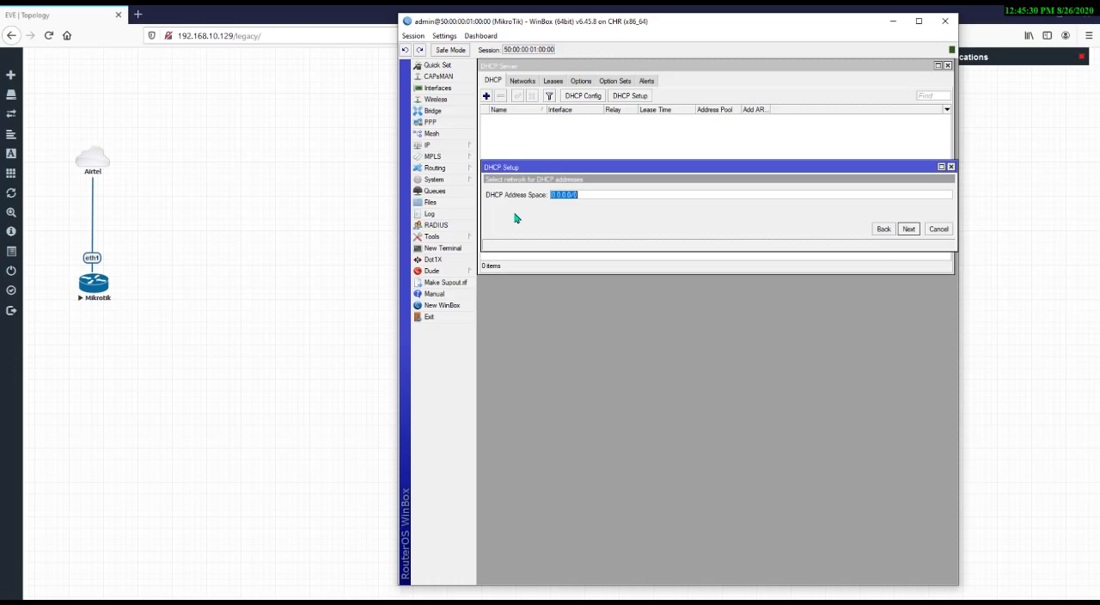
Try to set the DHCP address space to 10.5.50.1/24
type("10.5.50.0/24")
key("BackSpace")
type("1")
left_click(909, 230)
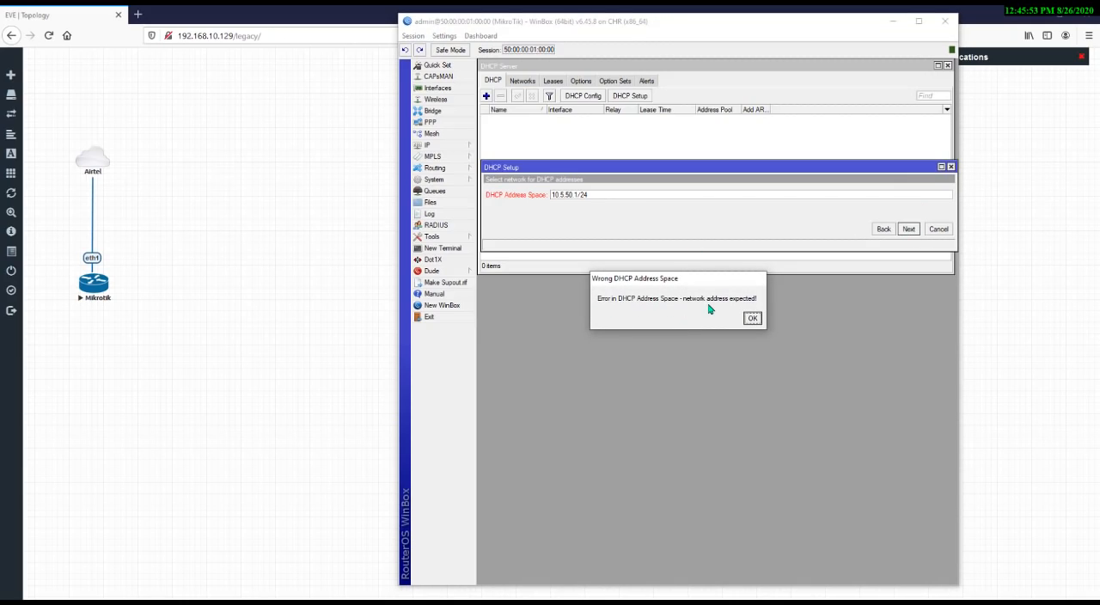
left_click(752, 320)
Set the DHCP address space to 10.5.50.0/24 and continue
left_click(607, 195)
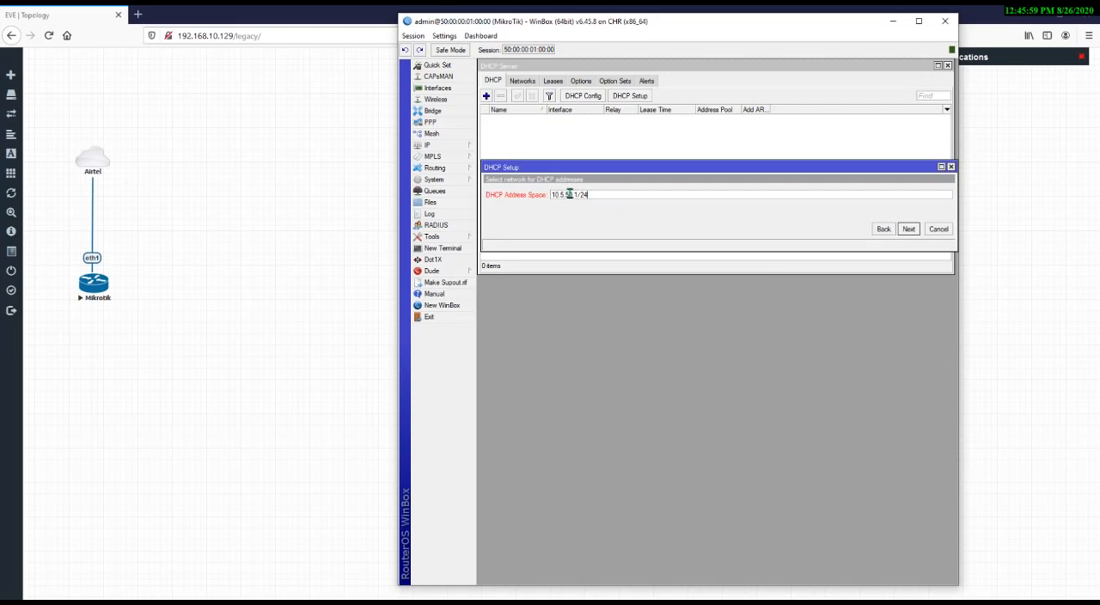
double_click(568, 194)
left_click(578, 196)
key("BackSpace")
type("0")
left_click(909, 229)
Keep 10.5.50.1 as the gateway and clear the DHCP relay field
left_click(608, 196)
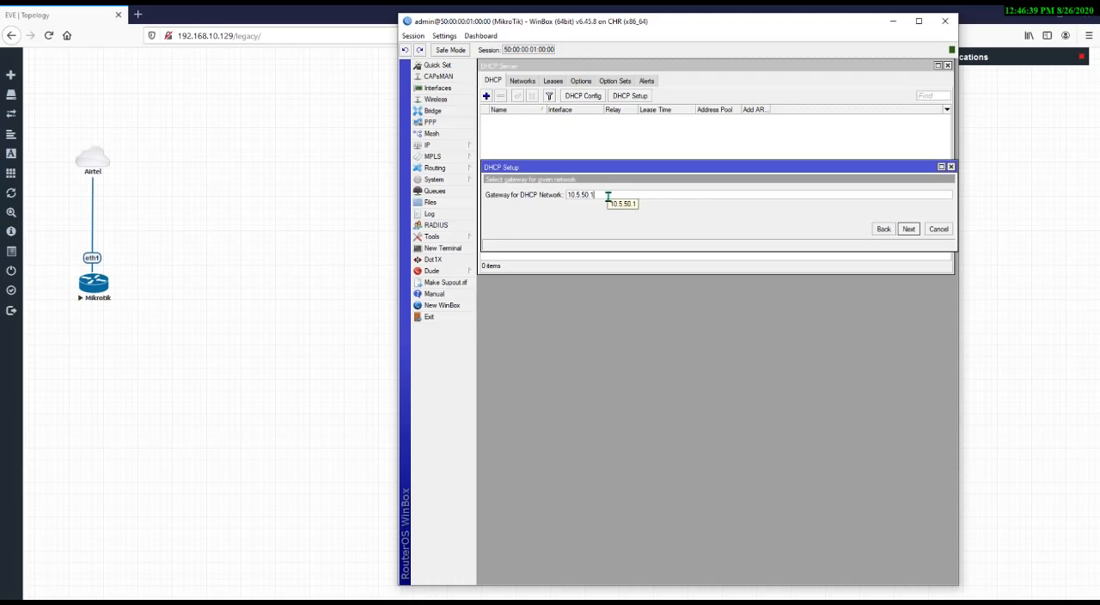
left_click(909, 228)
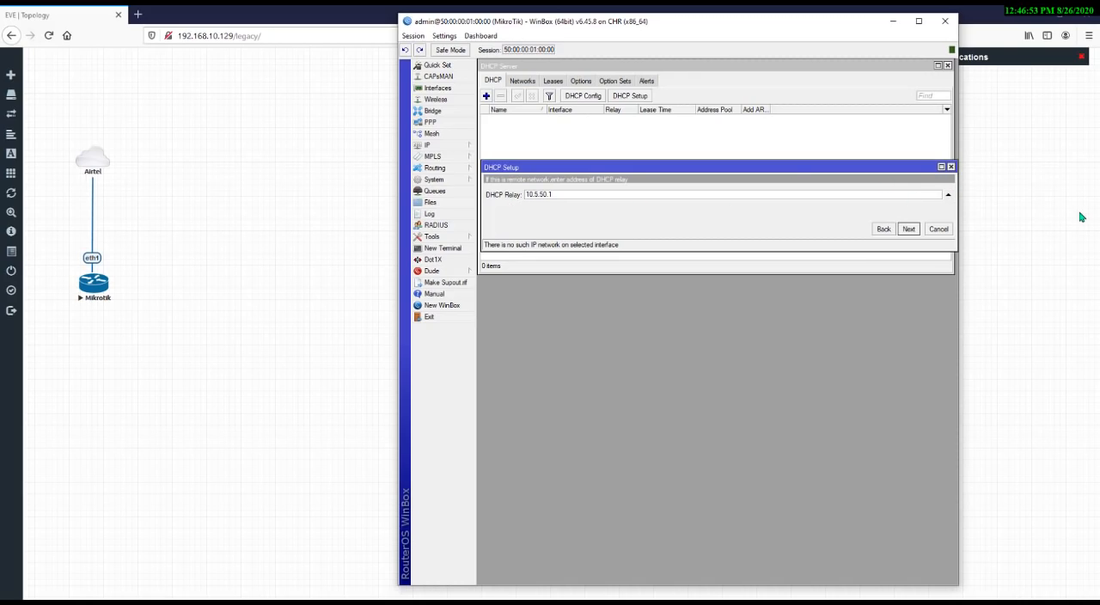
left_click(948, 194)
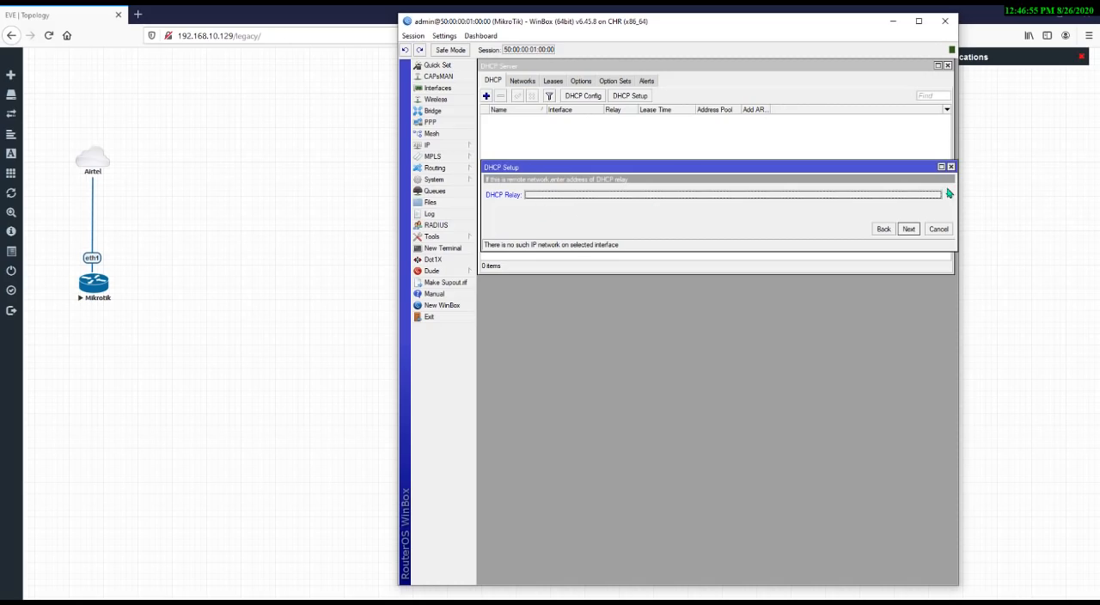
left_click(911, 234)
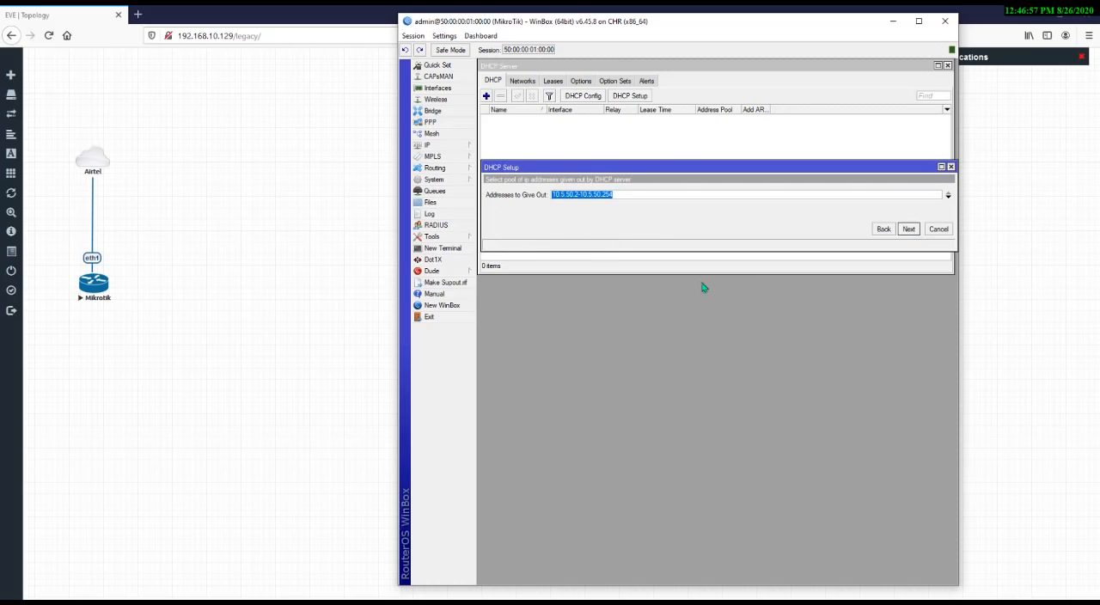
Set the addresses to give out to 10.5.50.100-10.5.50.254
left_click(636, 193)
key("BackSpace")
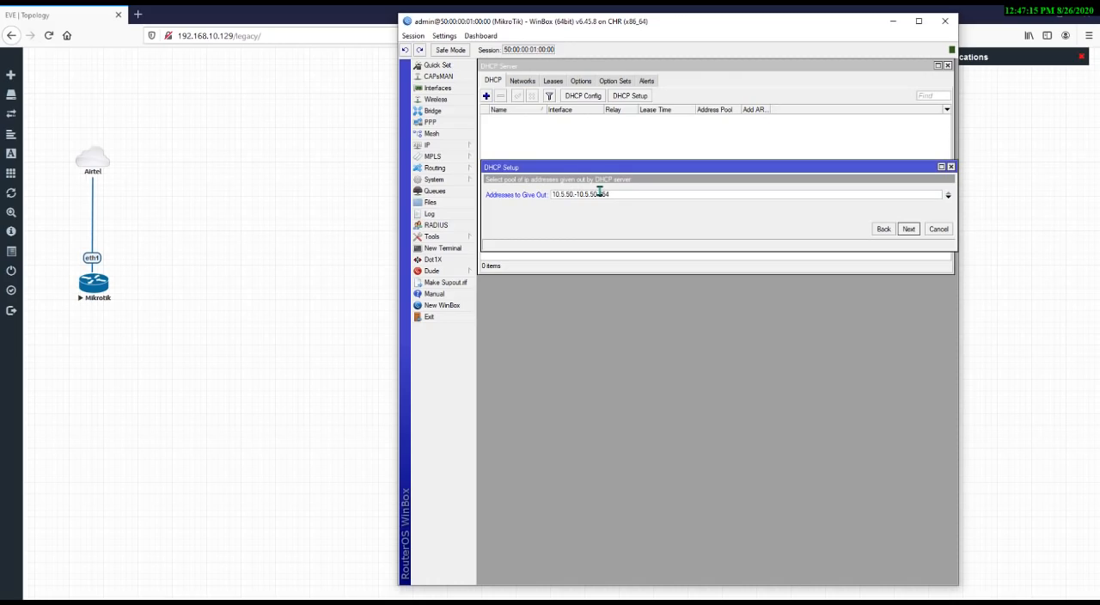
type("100")
left_click(909, 228)
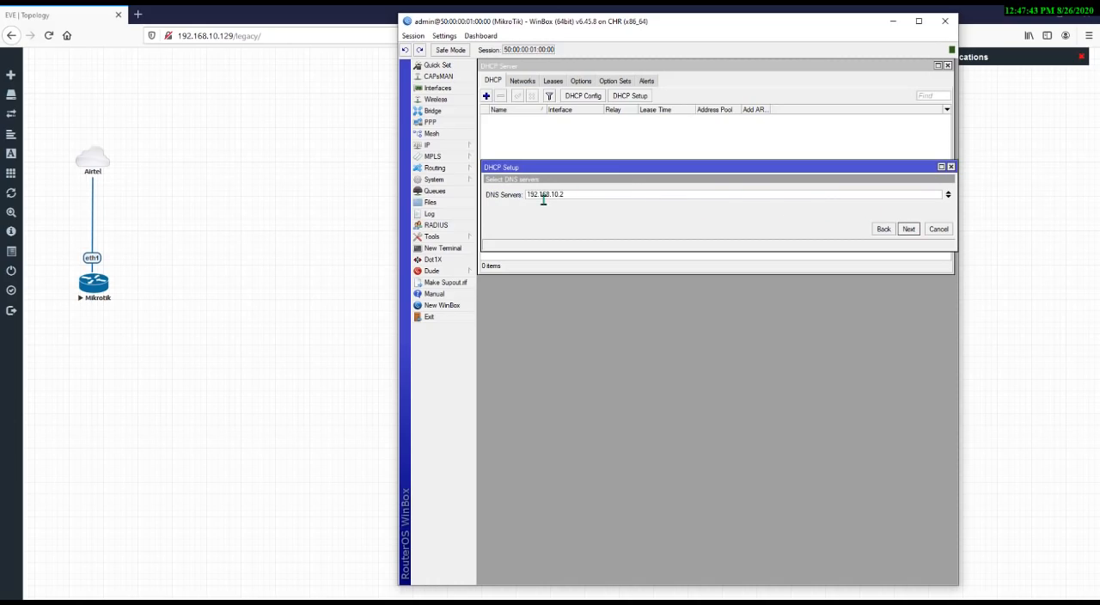
Set the DNS server for the DHCP network to 8.8.8.8
left_click_drag(573, 192, 455, 198)
type("8.8.8")
key("BackSpace")
key("BackSpace")
key("BackSpace")
type(".8.8")
left_click(909, 228)
Set the lease time to 03:00:00 and finish the DHCP setup
key("Tab")
left_click(689, 198)
key("BackSpace")
type("0")
key("BackSpace")
type("3")
left_click(908, 229)
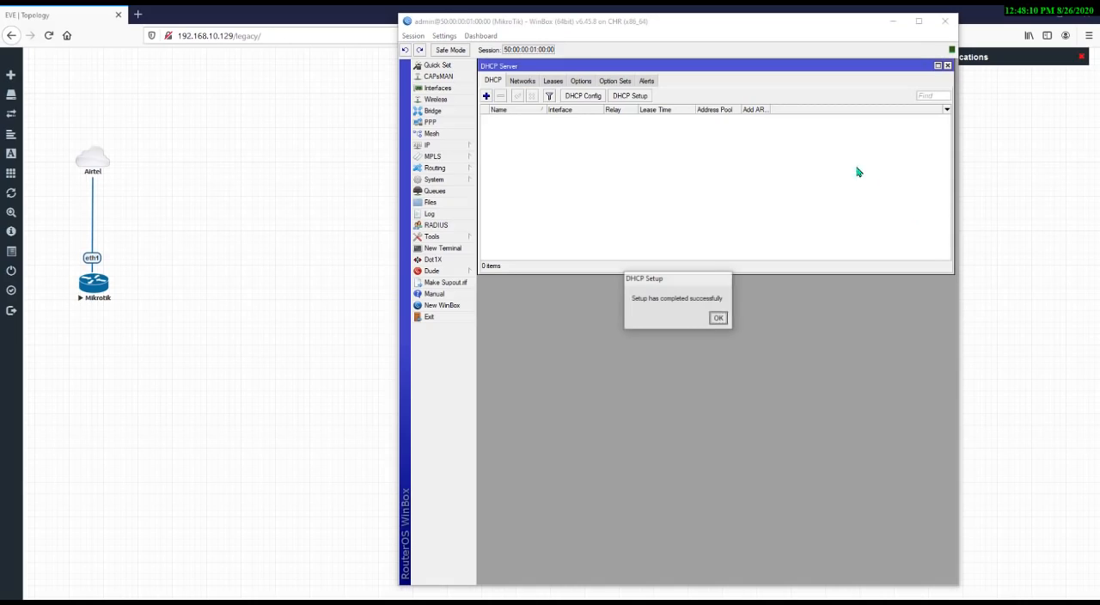
left_click(717, 319)
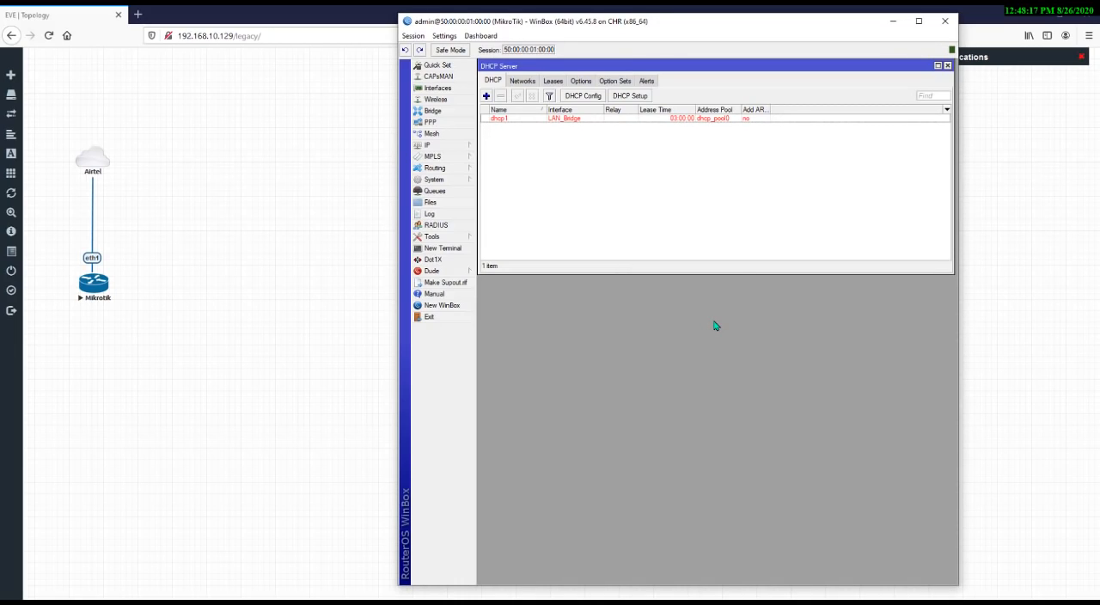
Open the new DHCP network entry to review its settings, then close it
left_click(533, 120)
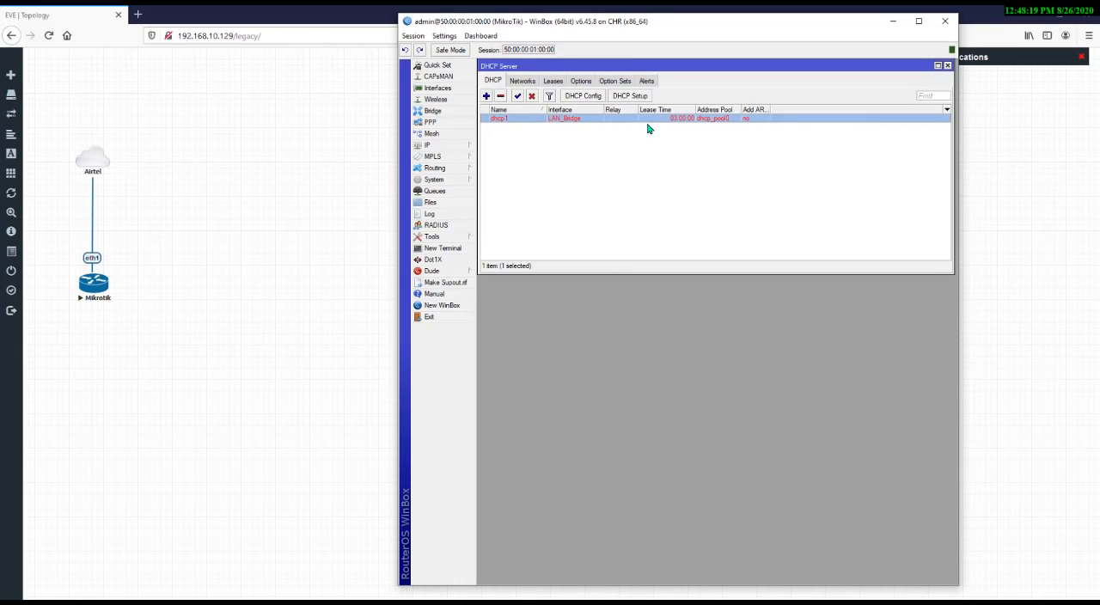
left_click(522, 81)
double_click(529, 121)
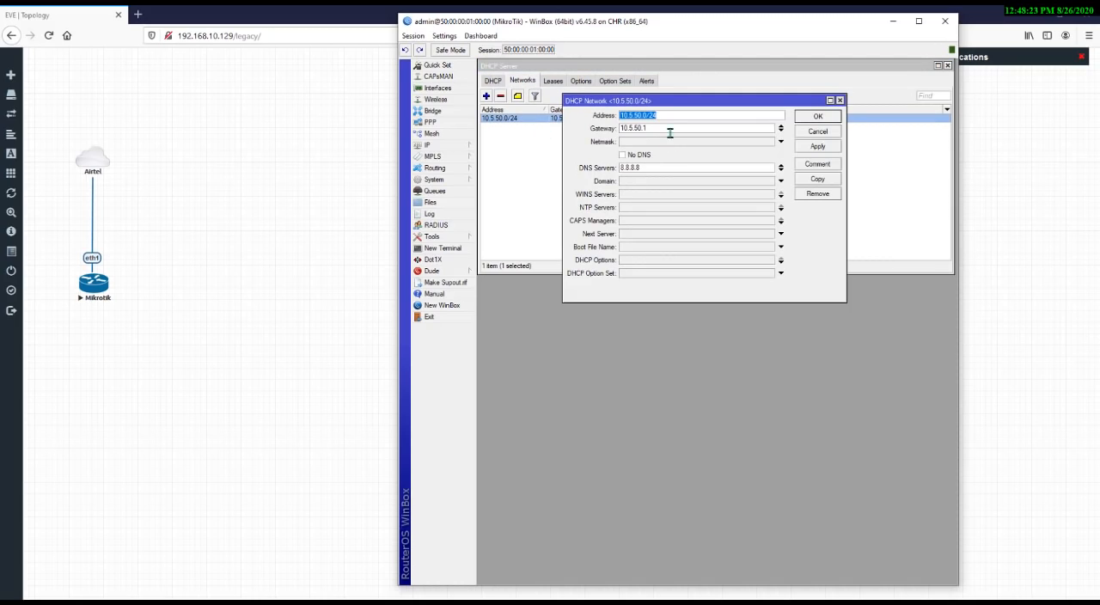
key("Tab")
left_click(840, 100)
Open the IP address list and switch the DHCP Server window to its DHCP servers list
left_click(427, 145)
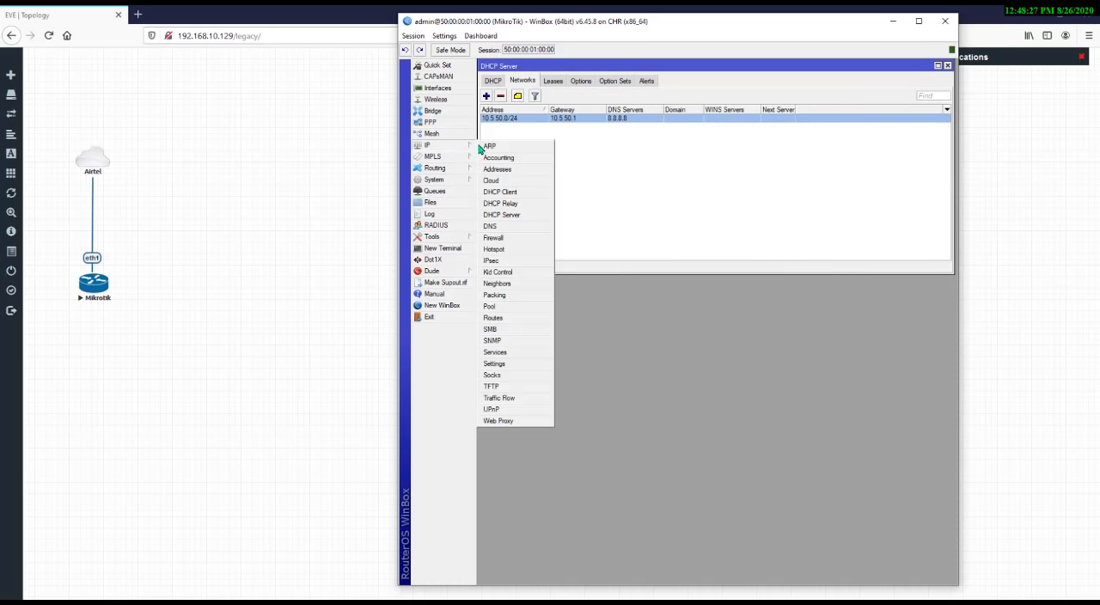
left_click(516, 170)
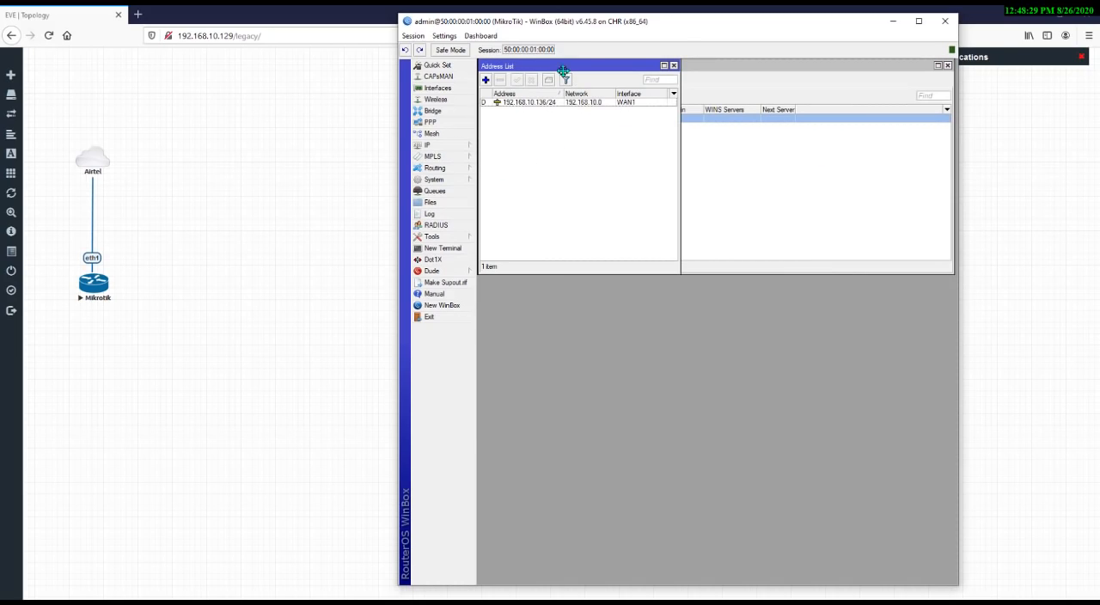
left_click_drag(562, 68, 669, 289)
left_click(613, 178)
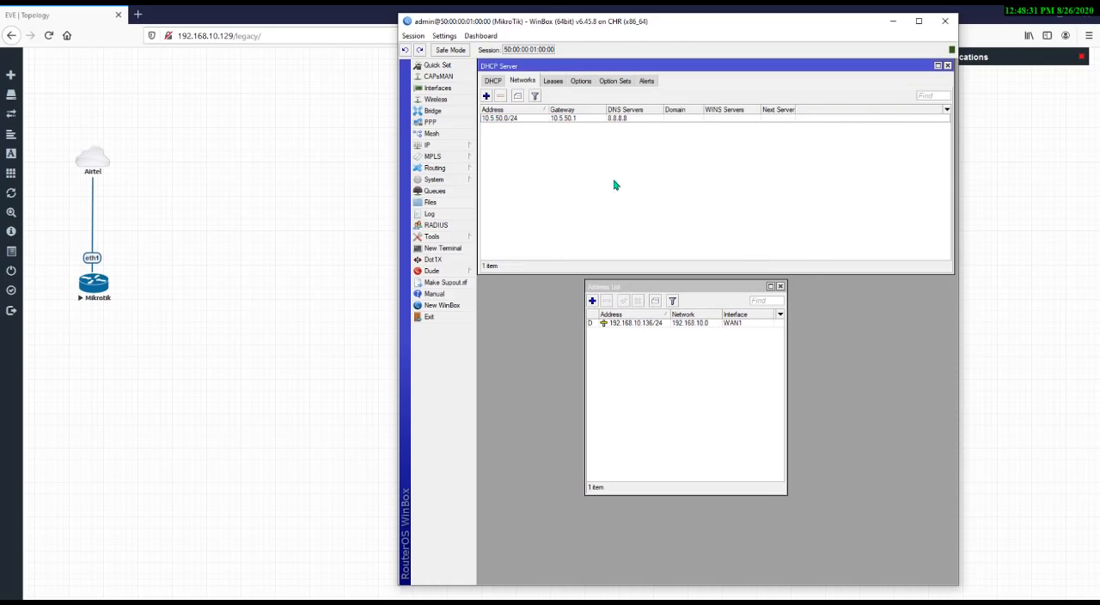
left_click(492, 80)
left_click(544, 130)
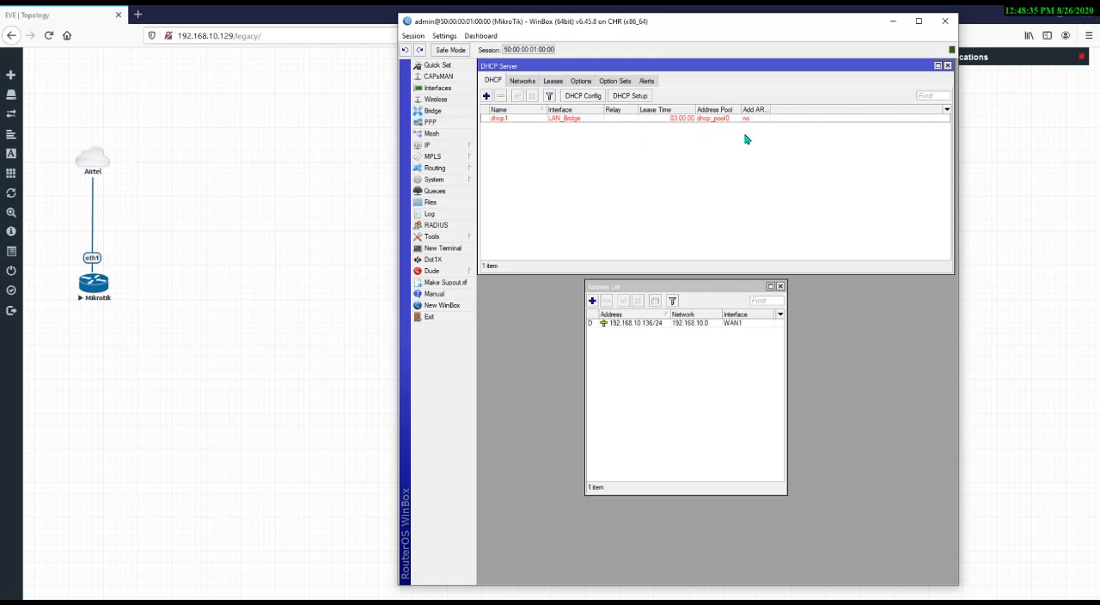
left_click_drag(715, 288, 725, 288)
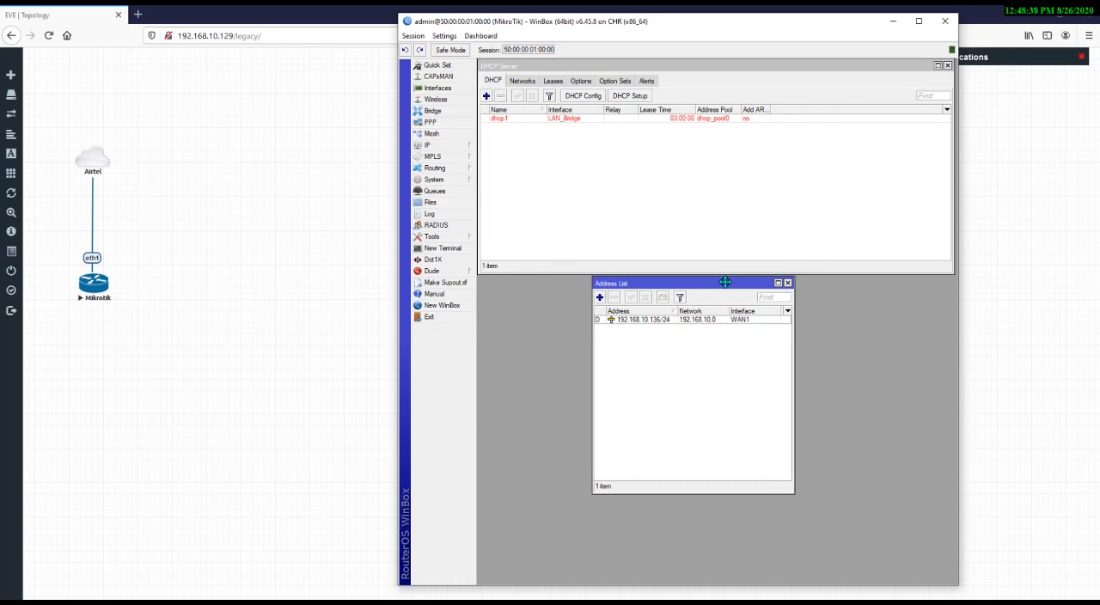
left_click(600, 298)
left_click_drag(604, 224, 639, 307)
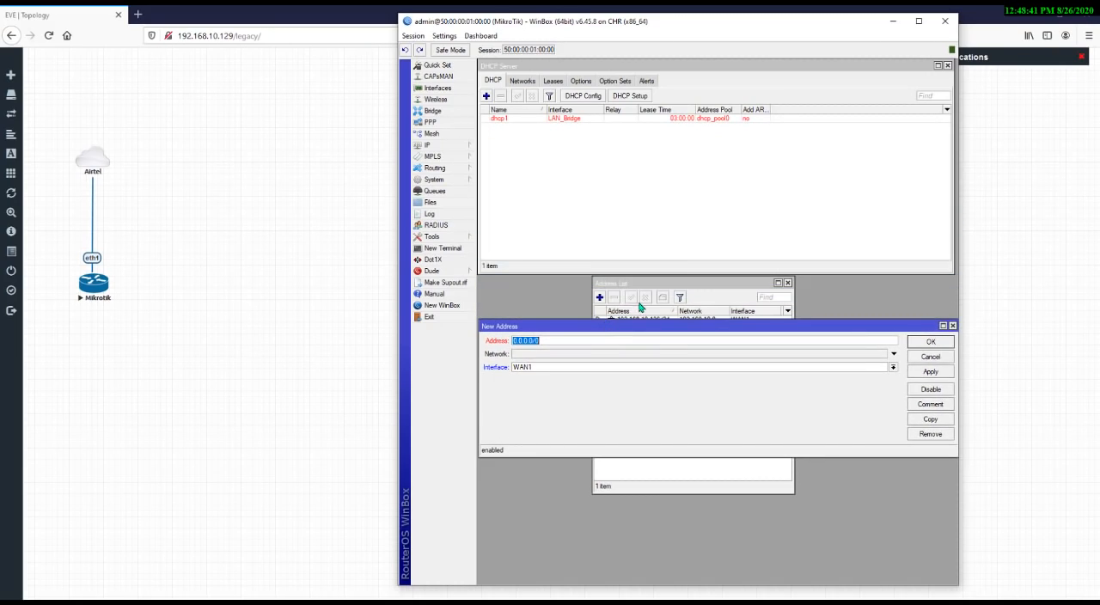
key("Escape")
key("Escape")
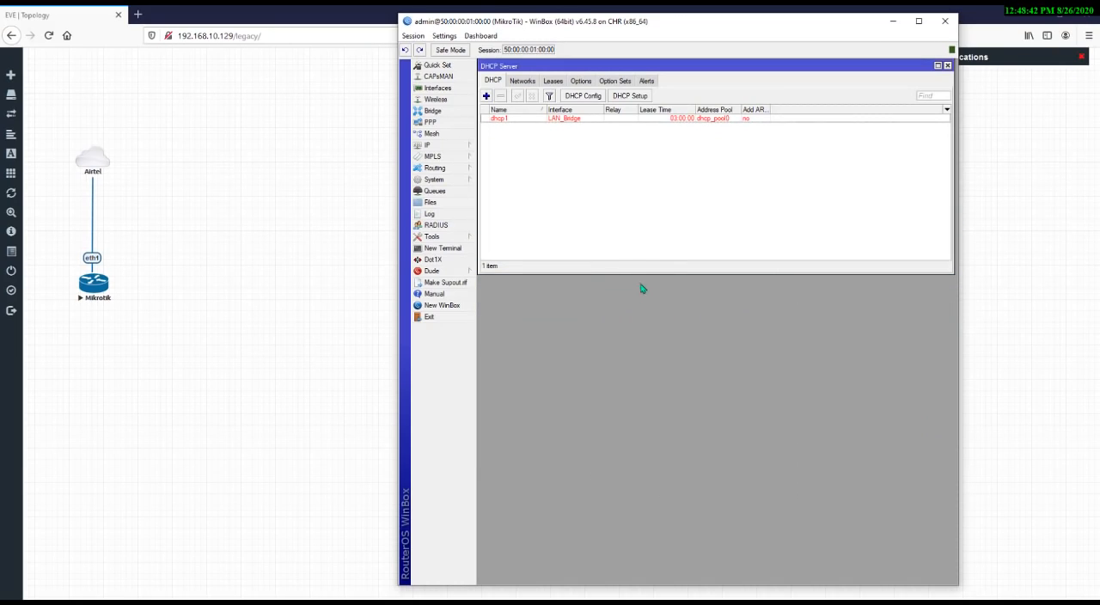
Add the IP address 10.5.50.1/24 on the LAN_Bridge interface
left_click(446, 147)
left_click(496, 171)
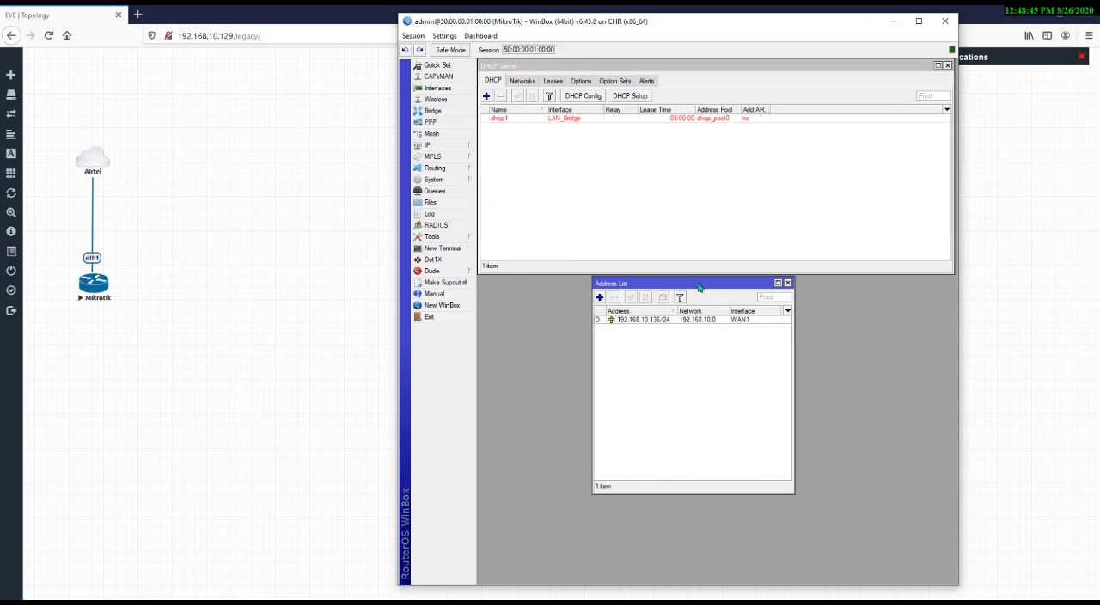
left_click(600, 298)
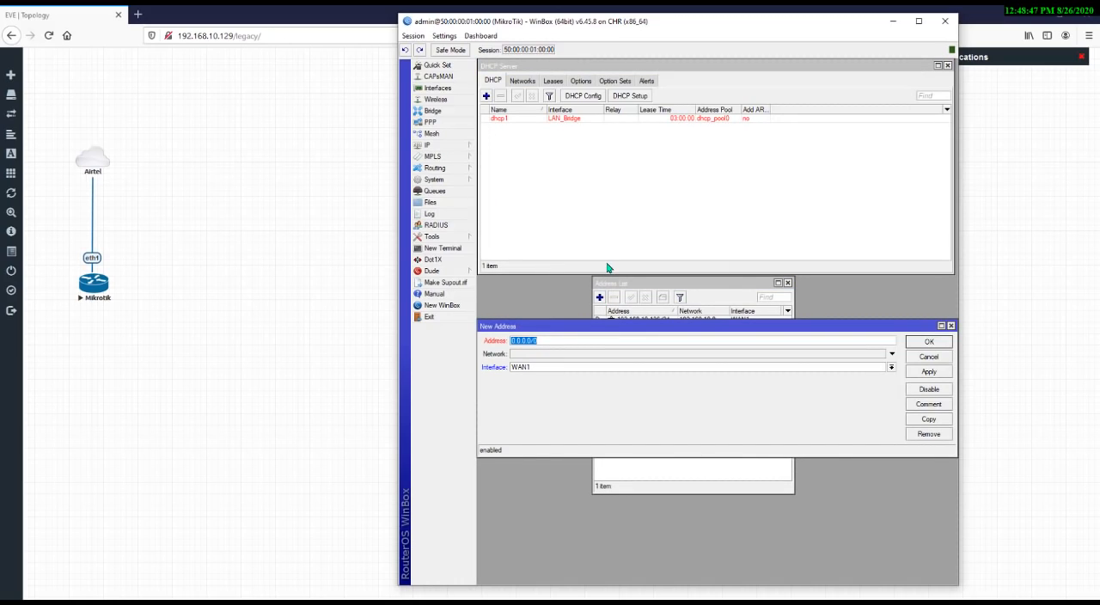
type("10.5.50.1/24")
double_click(576, 343)
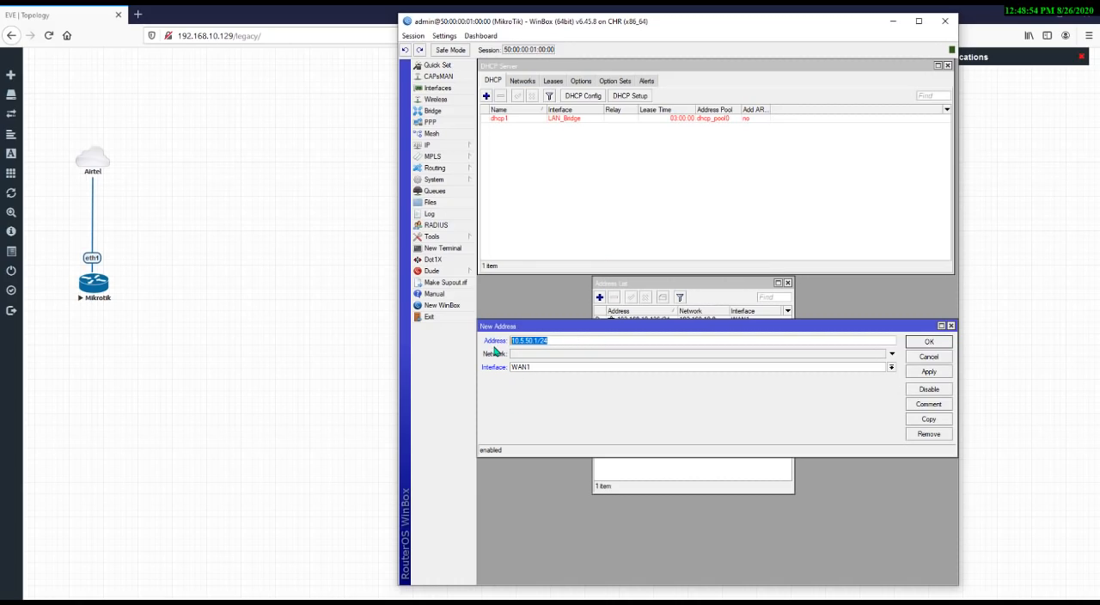
left_click(571, 368)
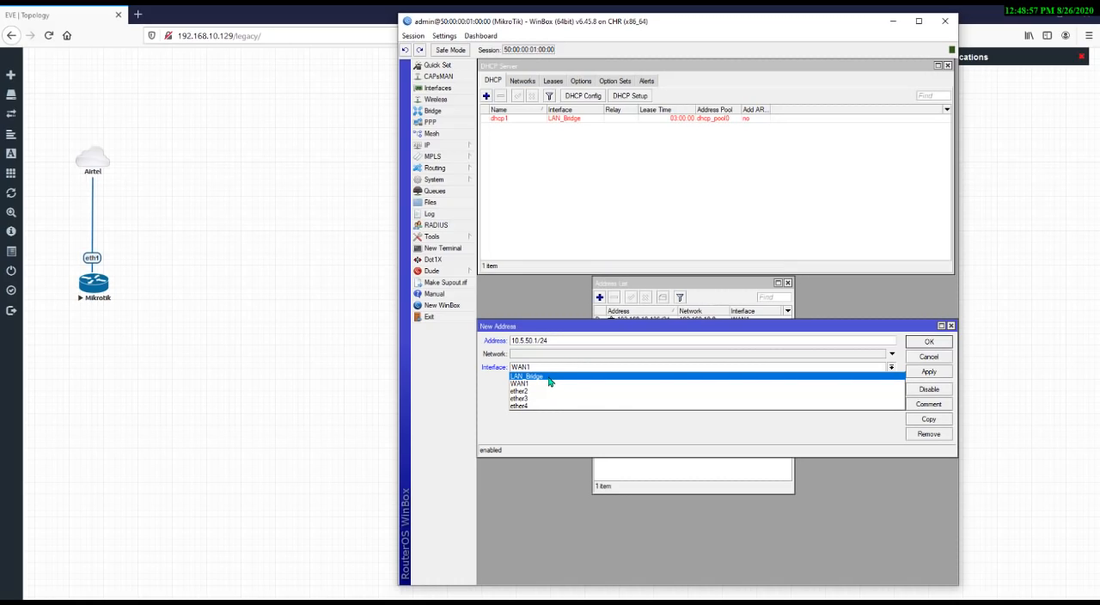
left_click(550, 381)
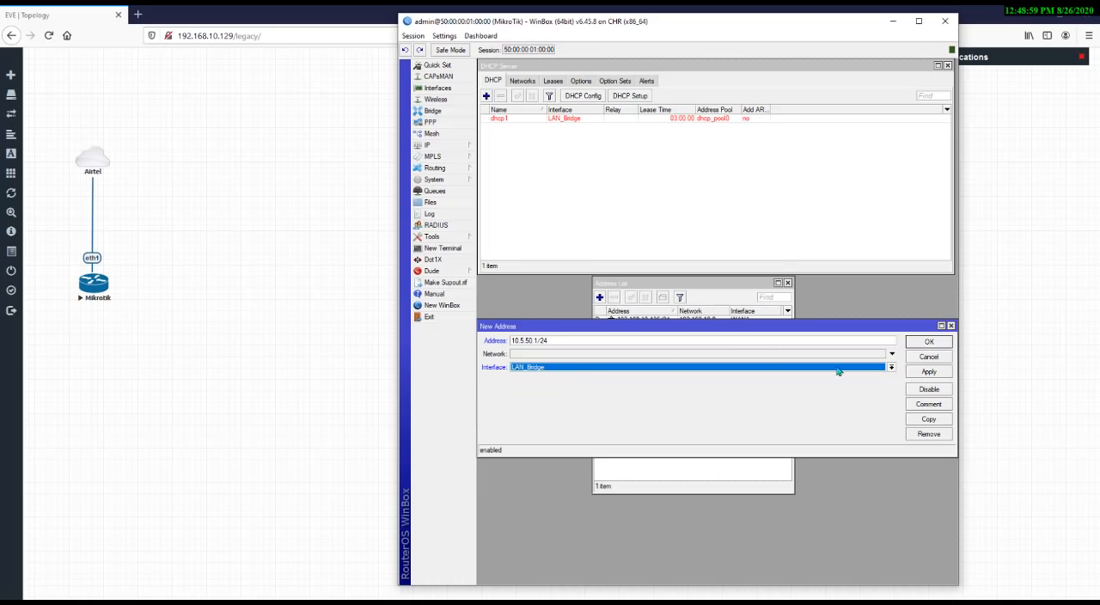
left_click(927, 375)
left_click(928, 344)
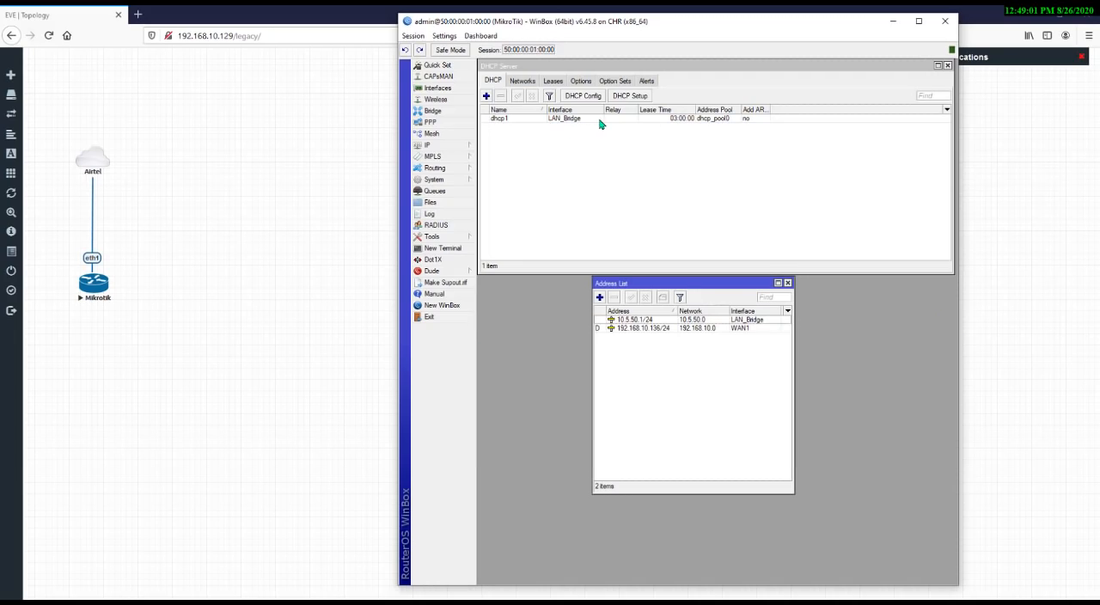
Select the dhcp1 server entry, then close the address list and DHCP Server windows
left_click(601, 121)
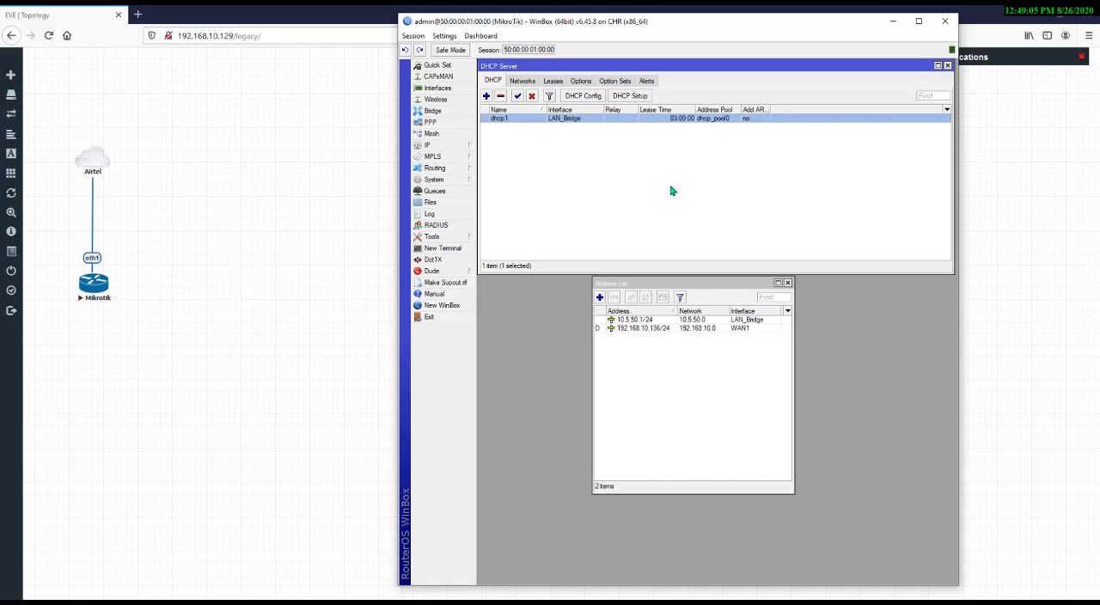
left_click(788, 282)
left_click(799, 184)
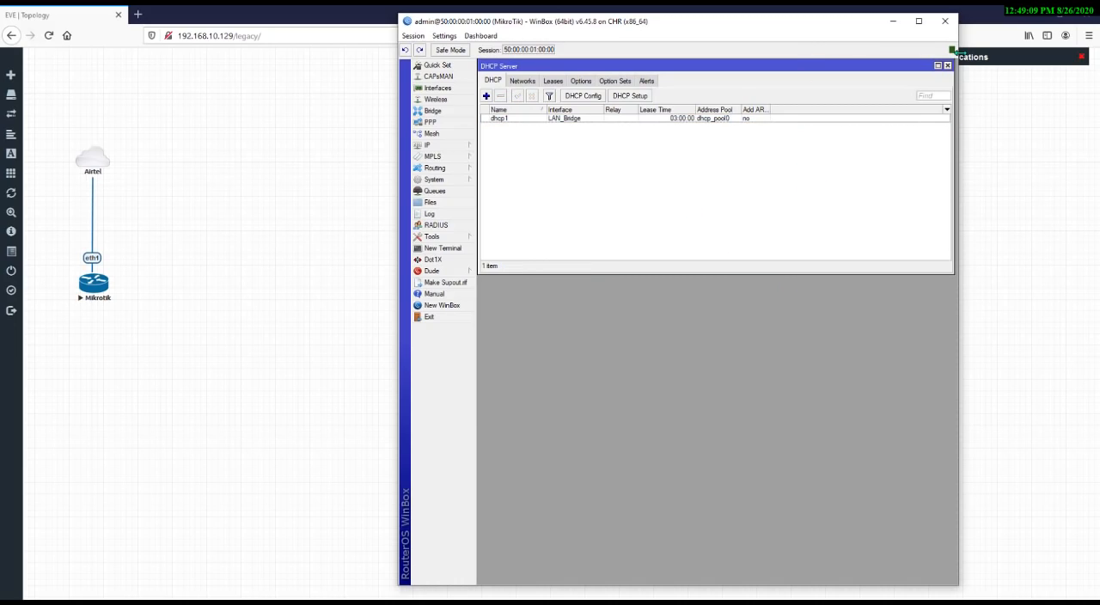
left_click(947, 66)
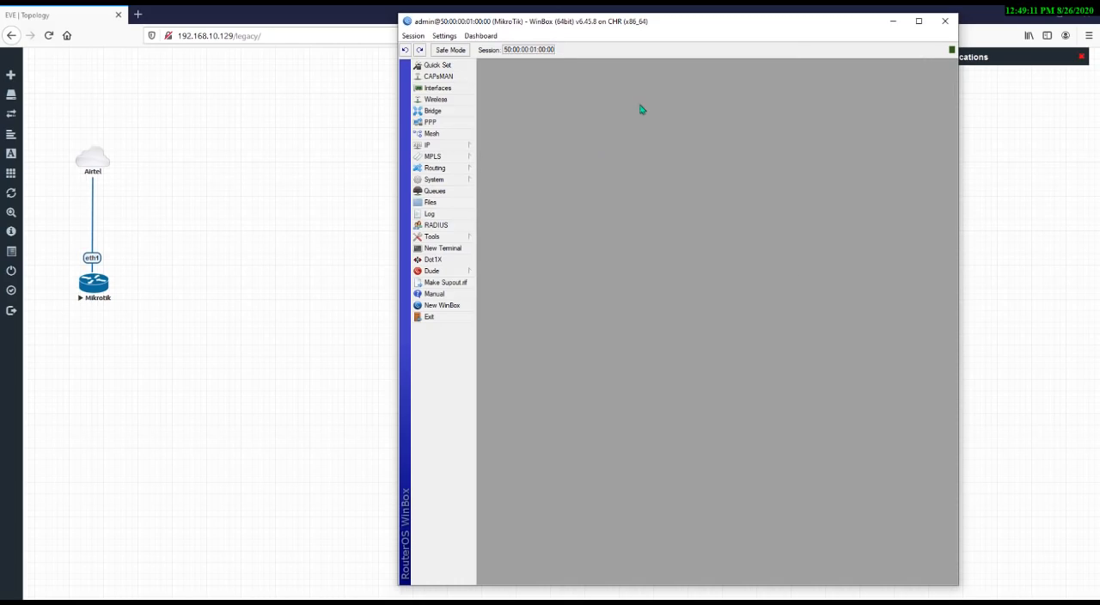
Review the LAN_Bridge bridge and its member ports, then close the Bridge window
left_click(433, 112)
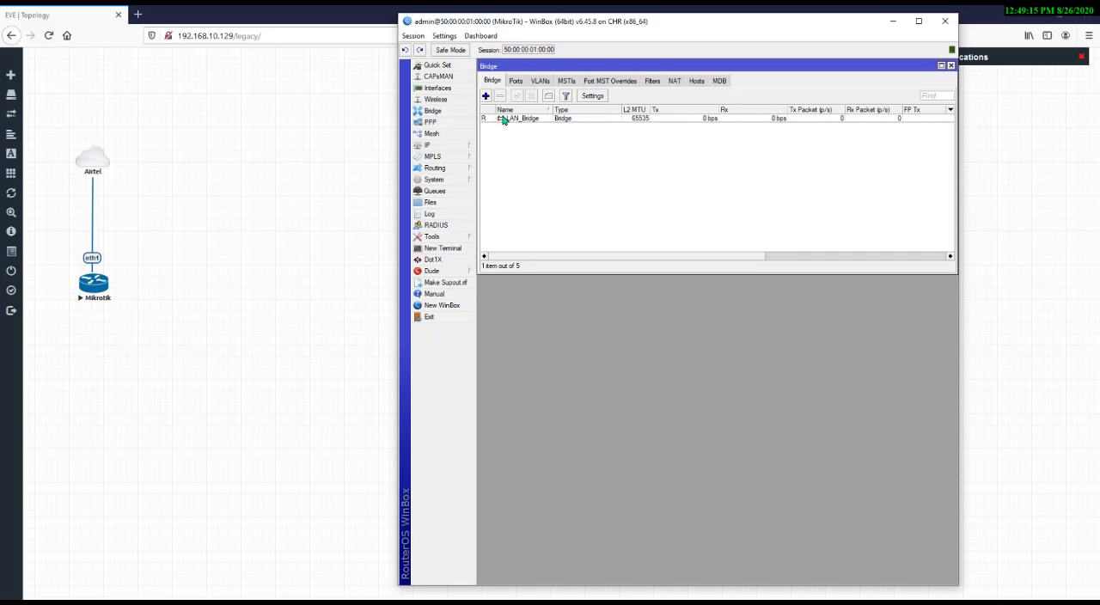
left_click(486, 96)
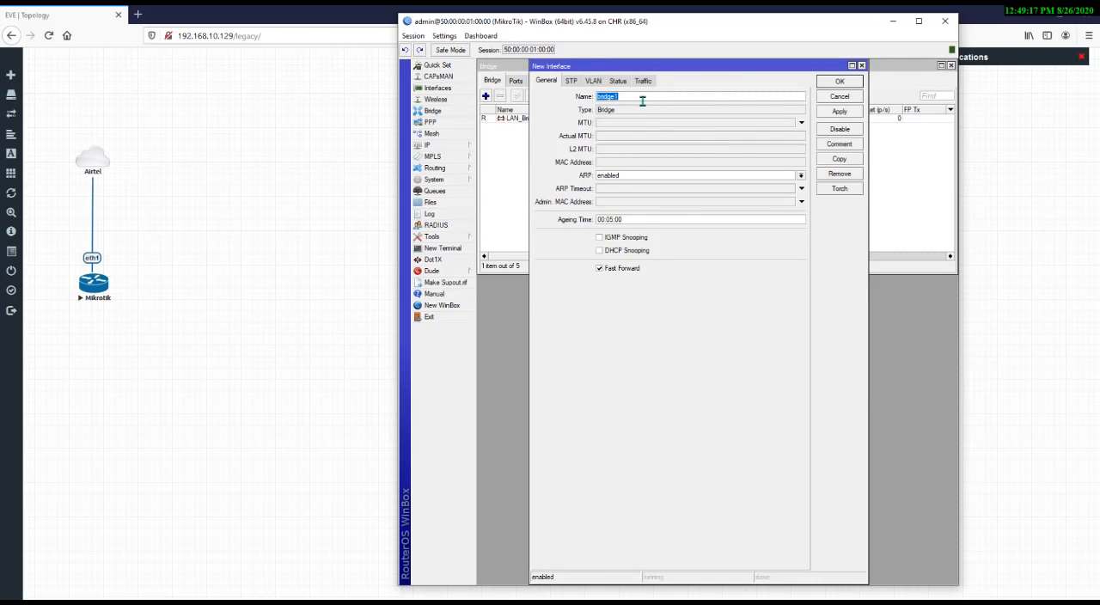
key("Escape")
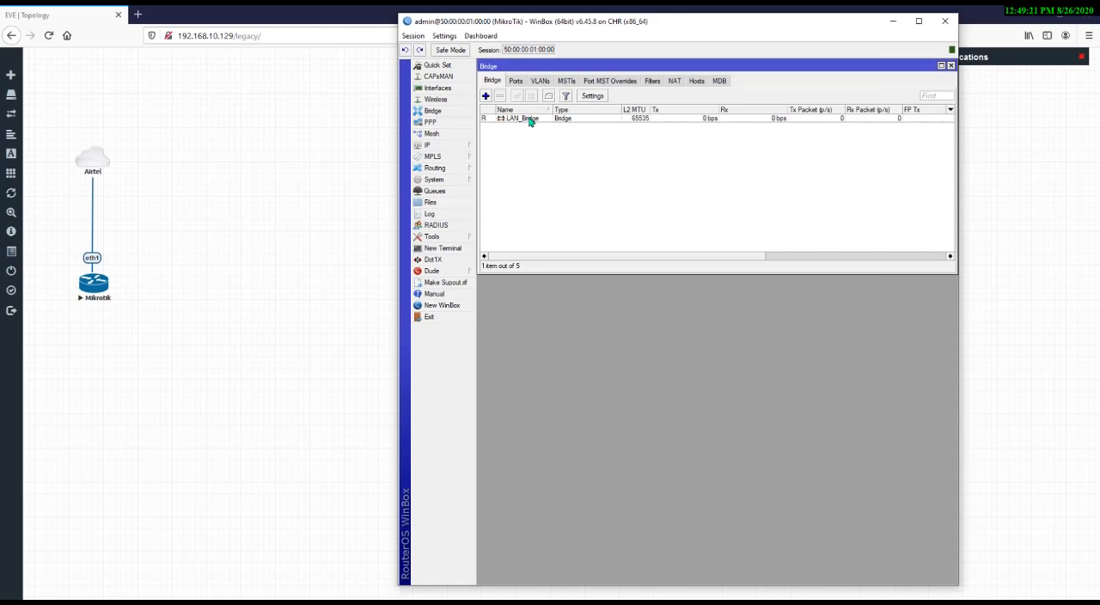
left_click(516, 81)
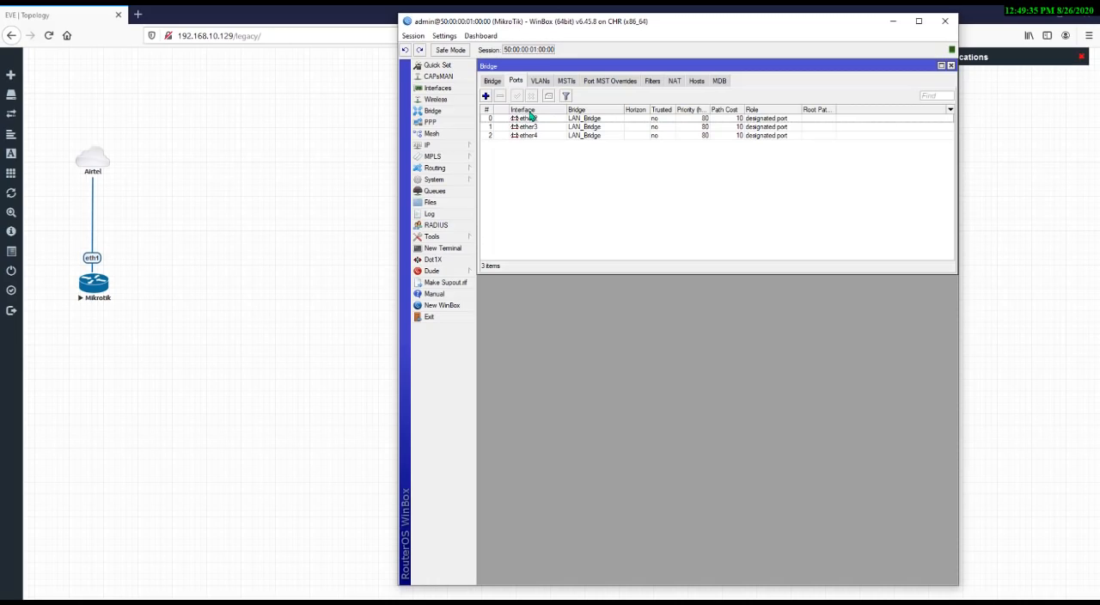
left_click(536, 120)
left_click(537, 127)
left_click(539, 136)
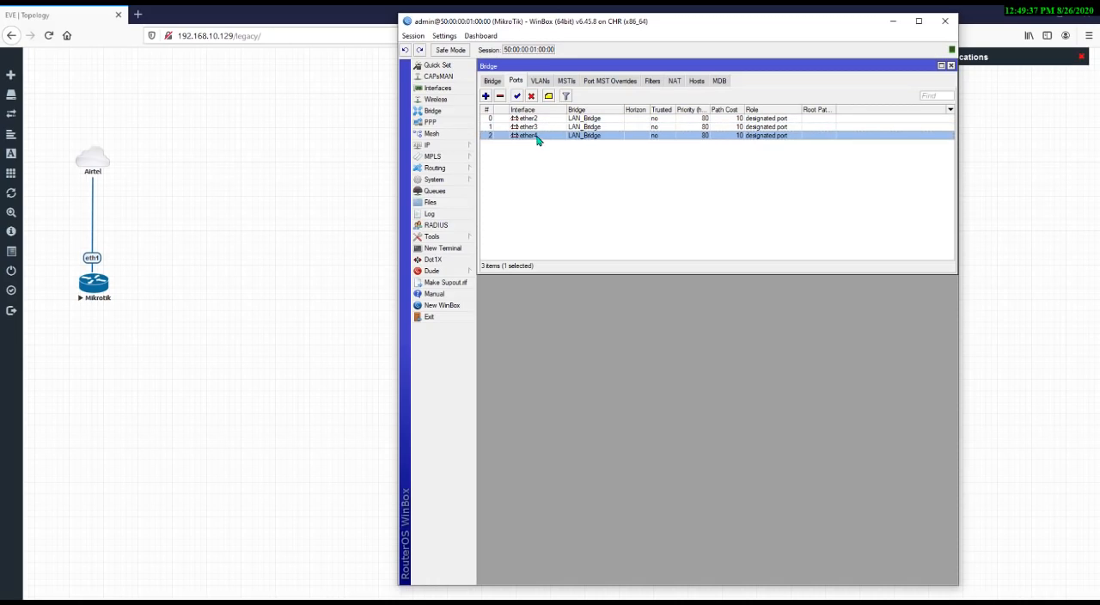
left_click(544, 159)
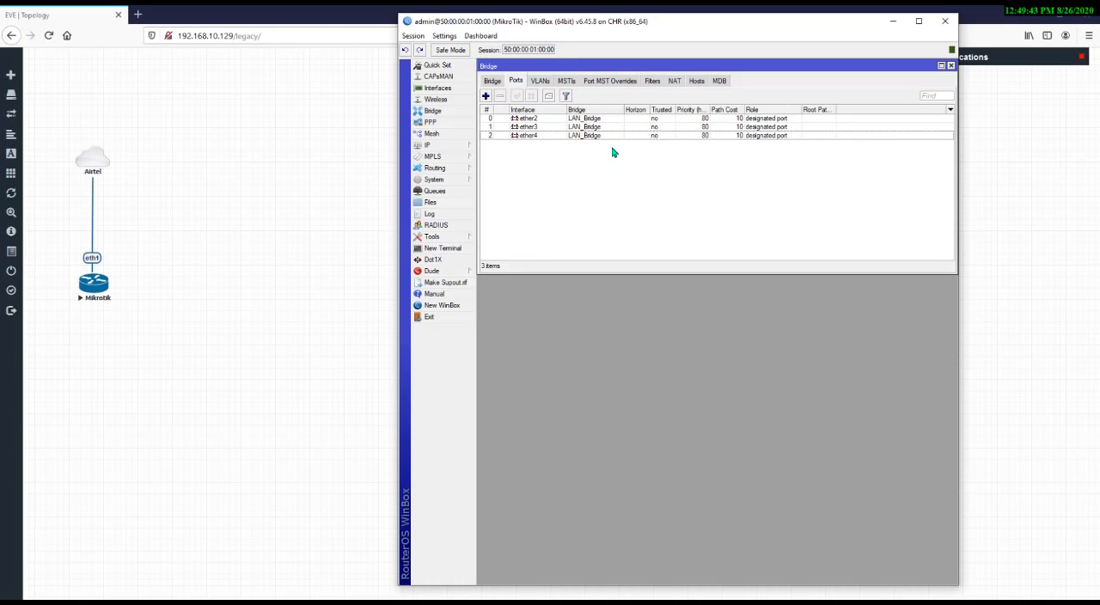
key("Escape")
Try to run DHCP Setup again on the LAN_Bridge interface
left_click(464, 147)
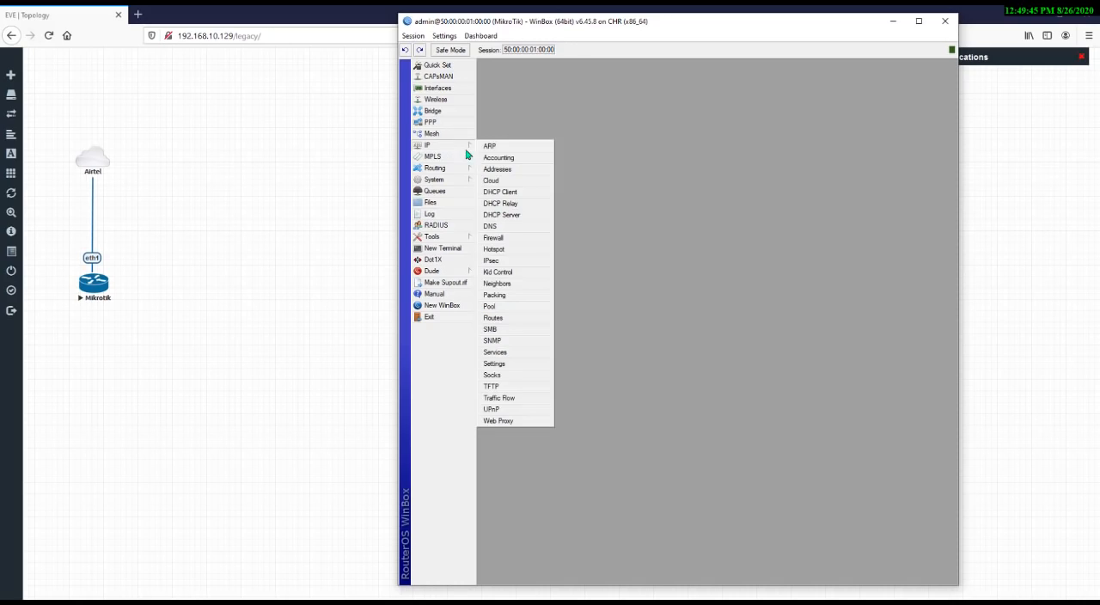
left_click(505, 214)
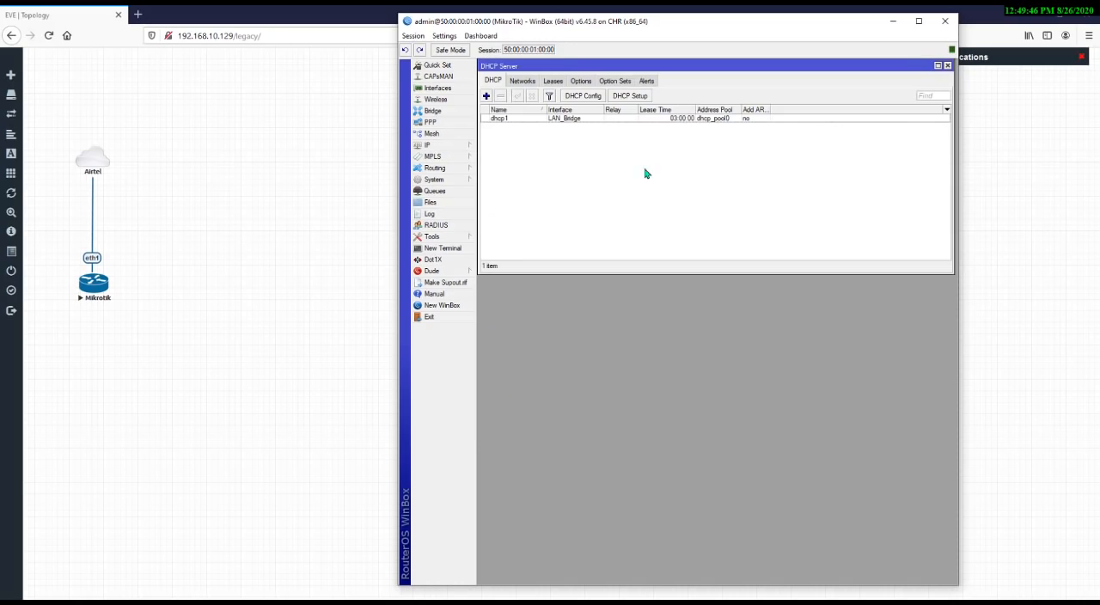
left_click(643, 97)
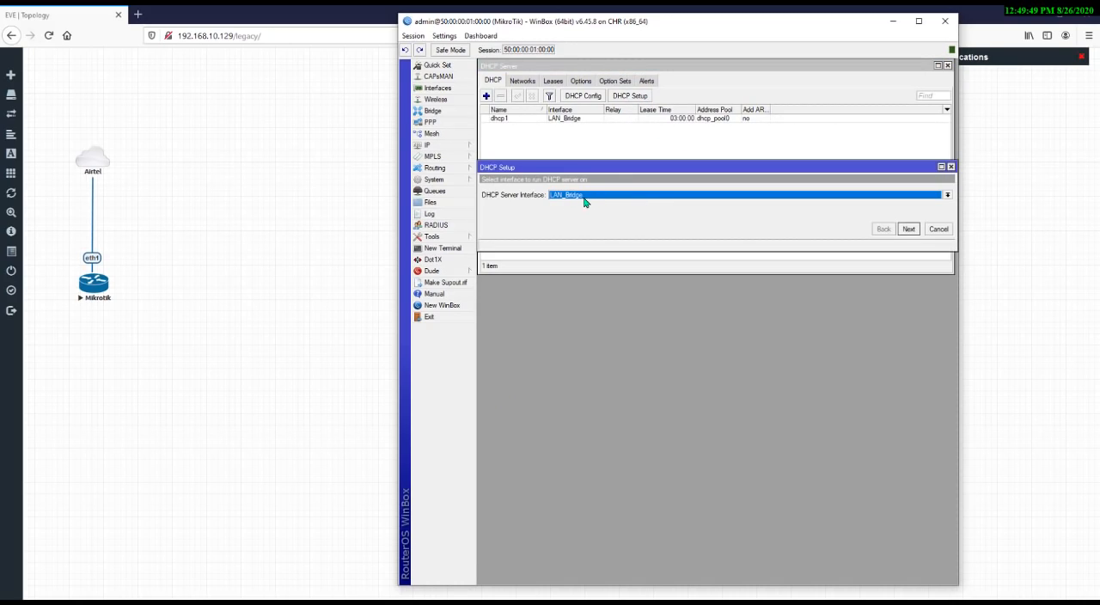
left_click(585, 196)
left_click(589, 203)
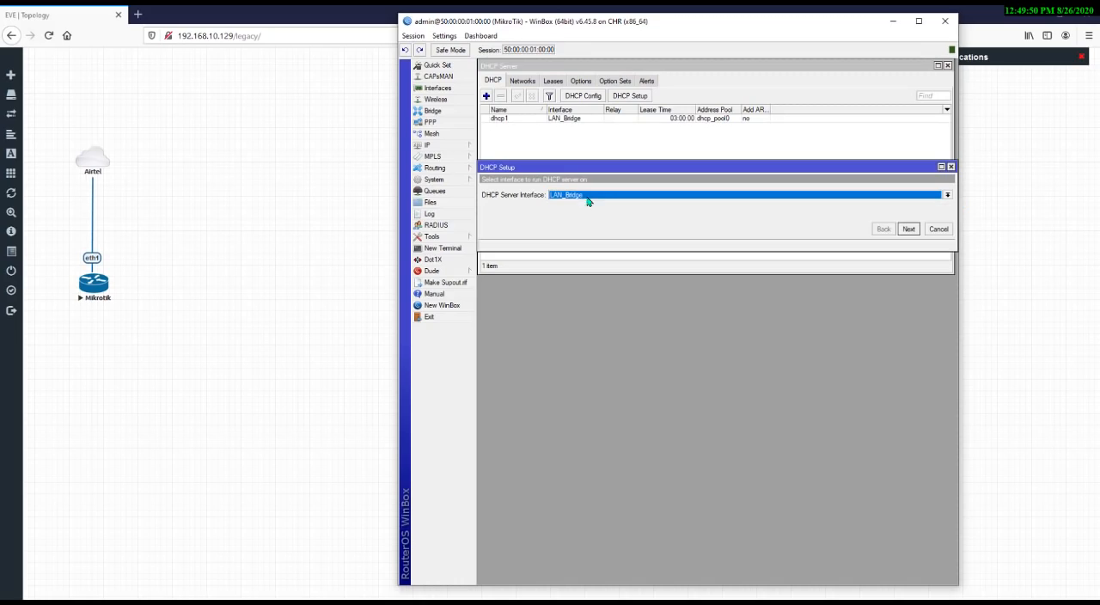
left_click(906, 228)
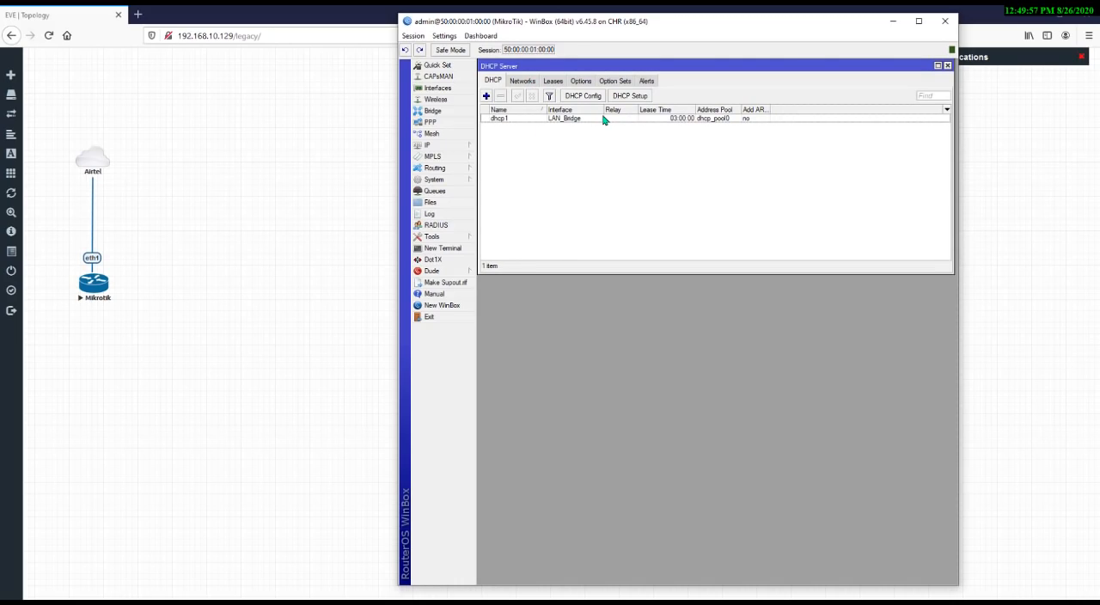
left_click(459, 150)
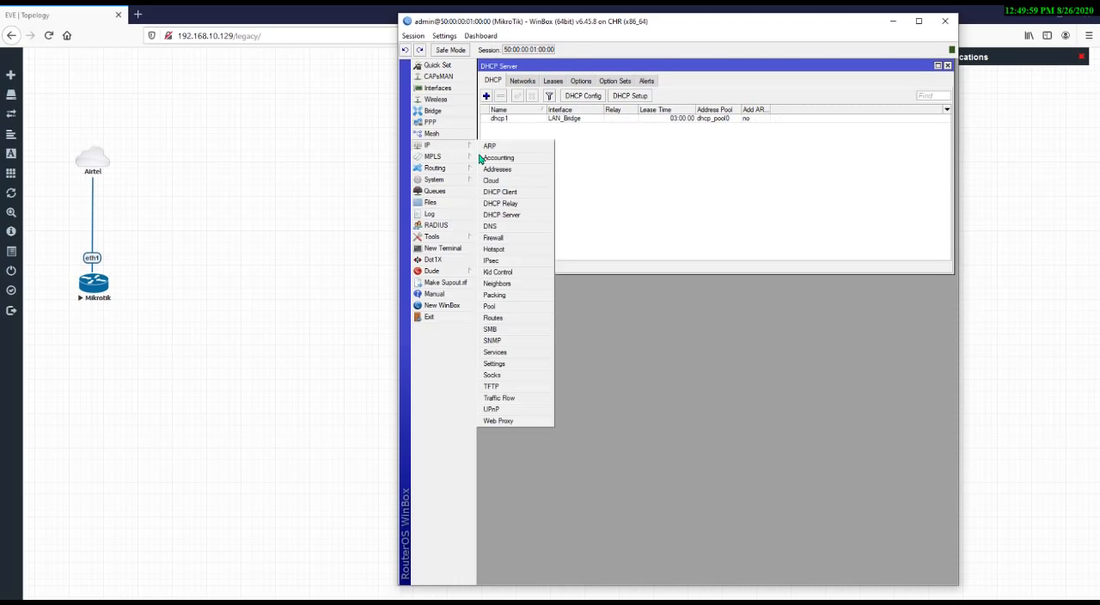
left_click(509, 168)
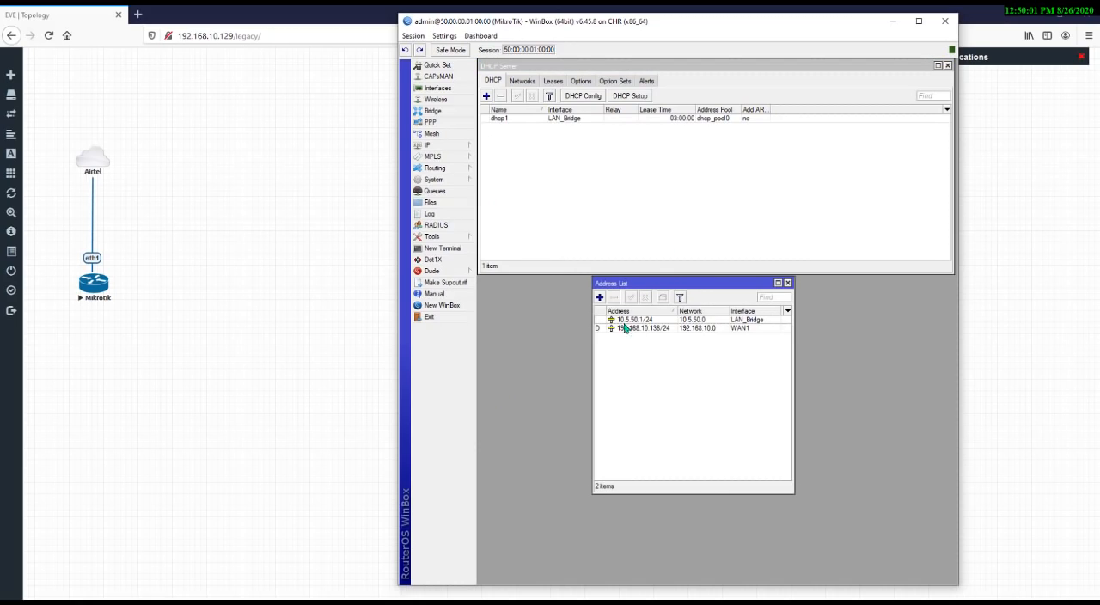
left_click(600, 298)
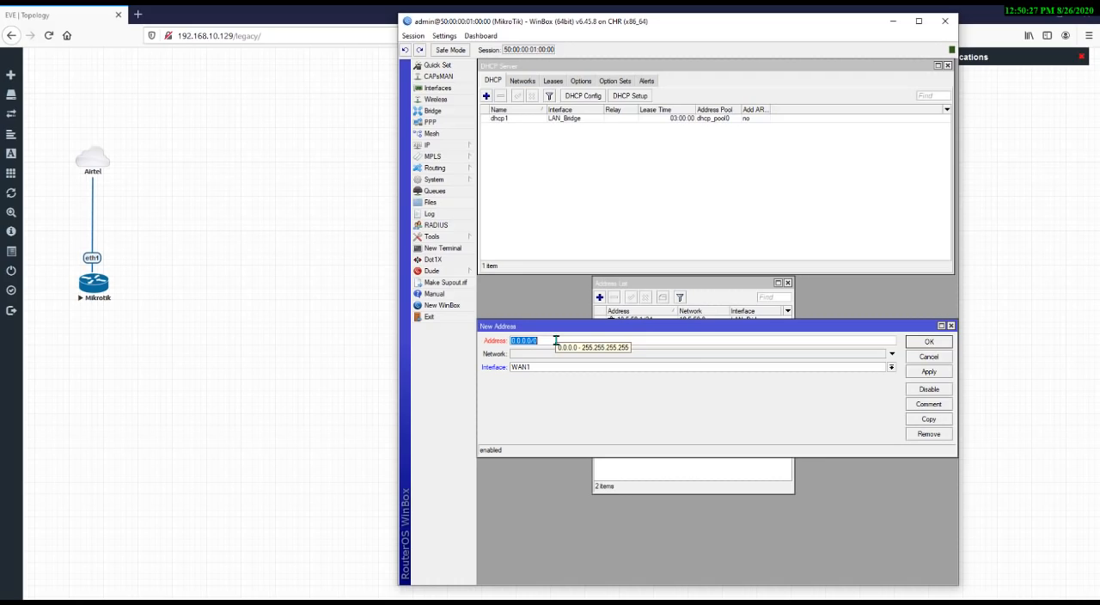
left_click(559, 368)
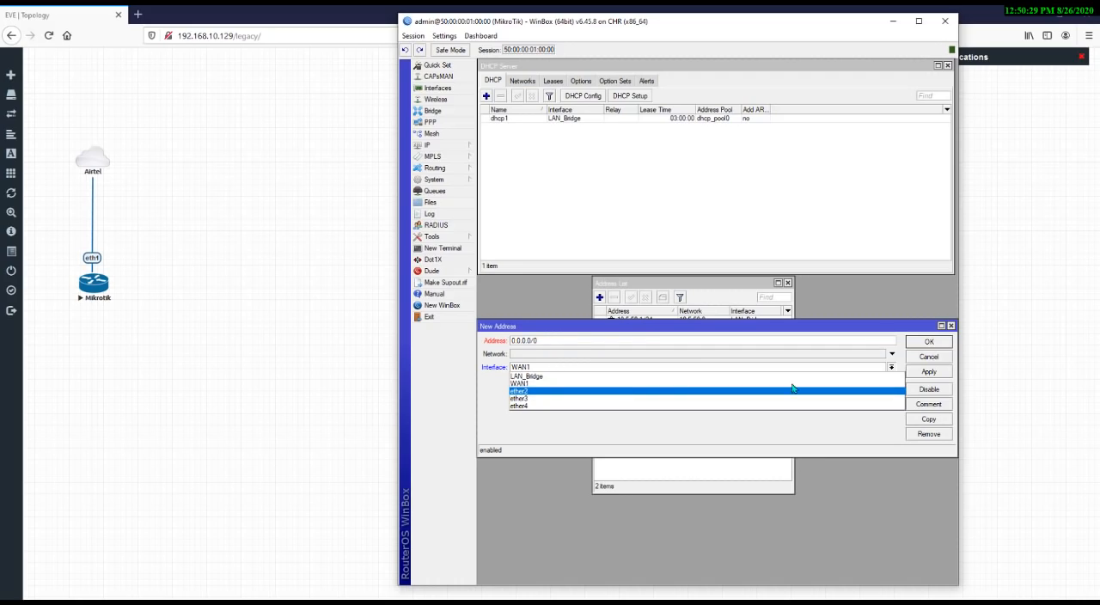
key("Escape")
key("Escape")
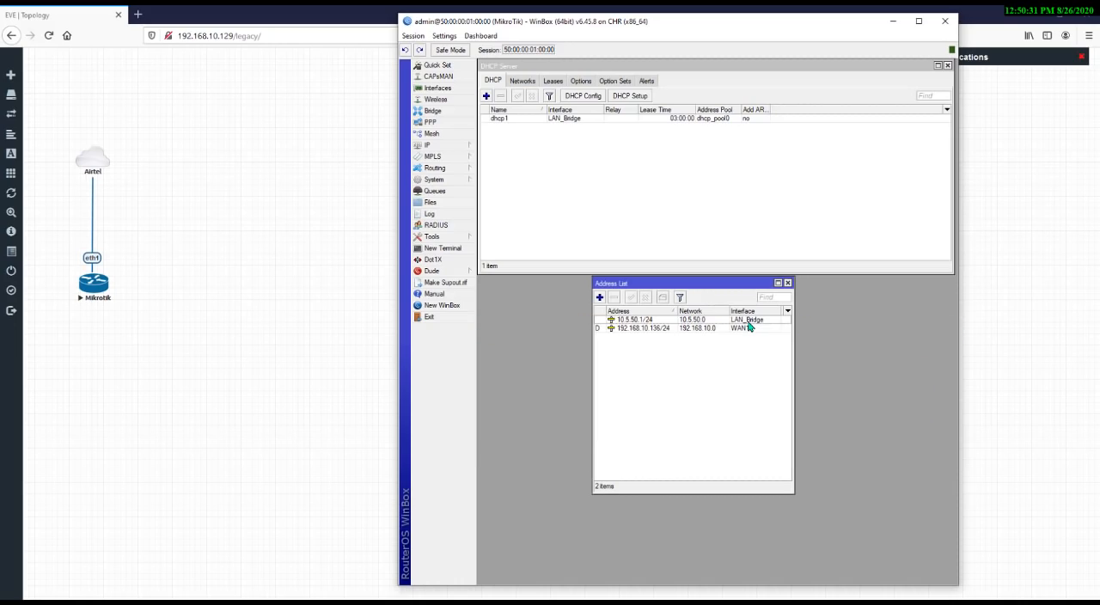
key("Escape")
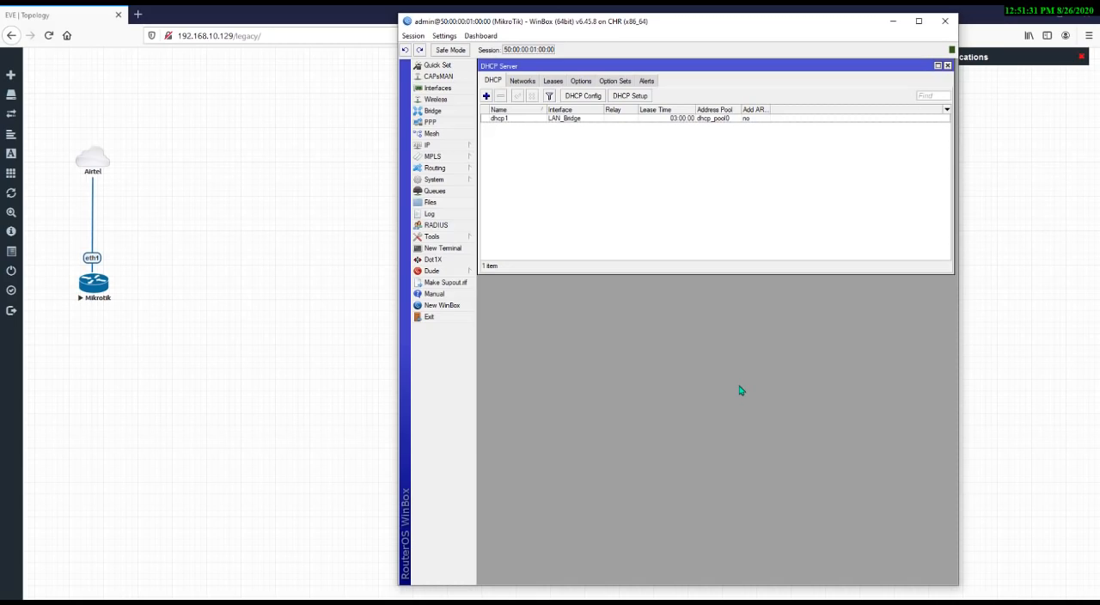
Create a new firewall NAT rule in the srcnat chain with source address 10.5.50.0/24
left_click(455, 147)
left_click(498, 238)
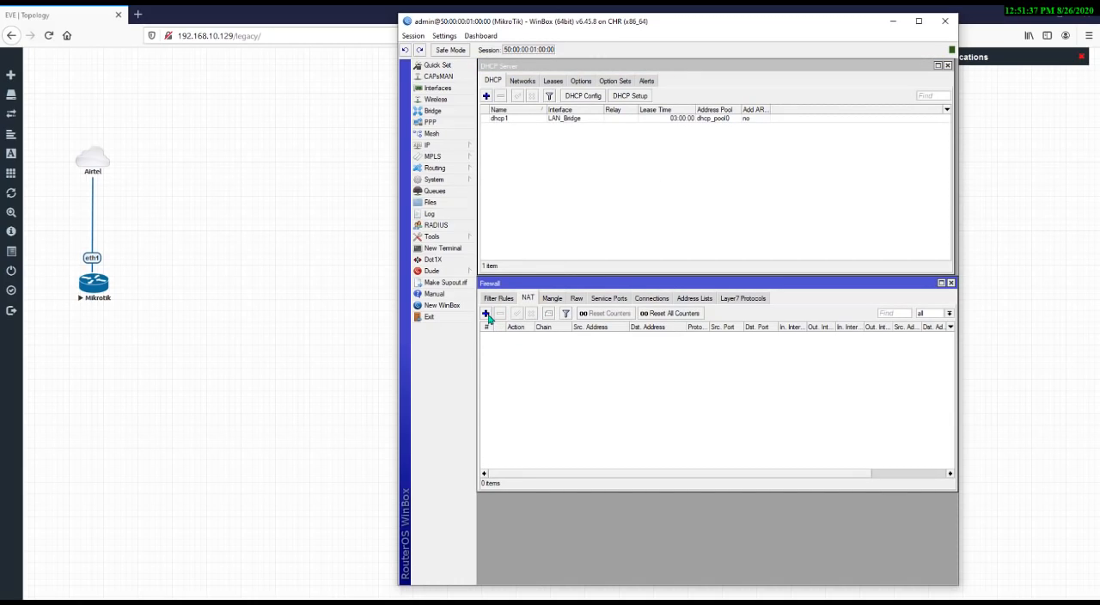
left_click(502, 300)
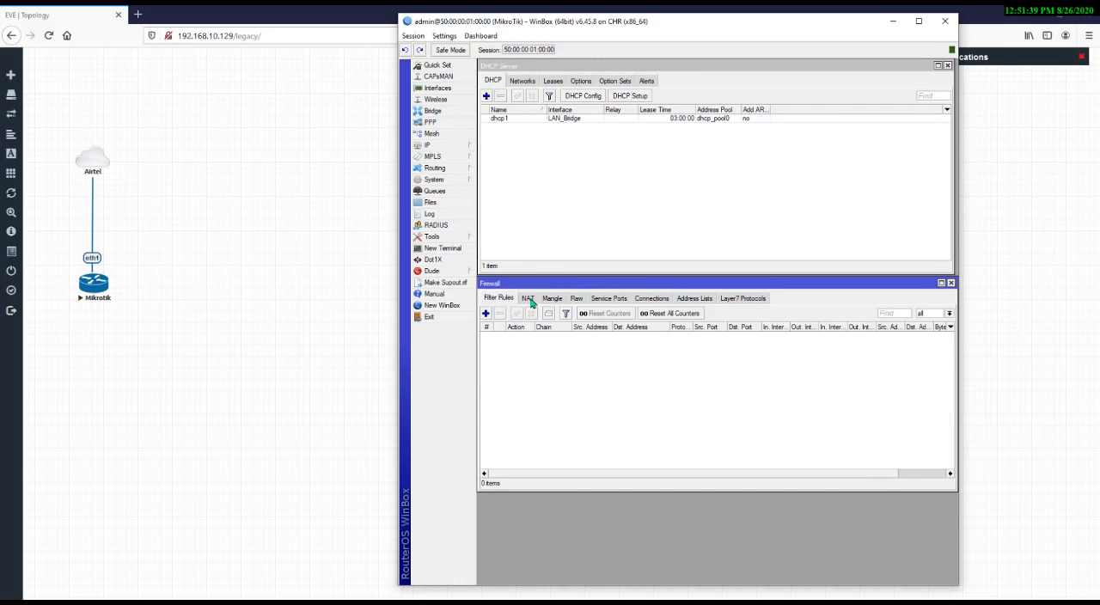
left_click(526, 300)
left_click(485, 314)
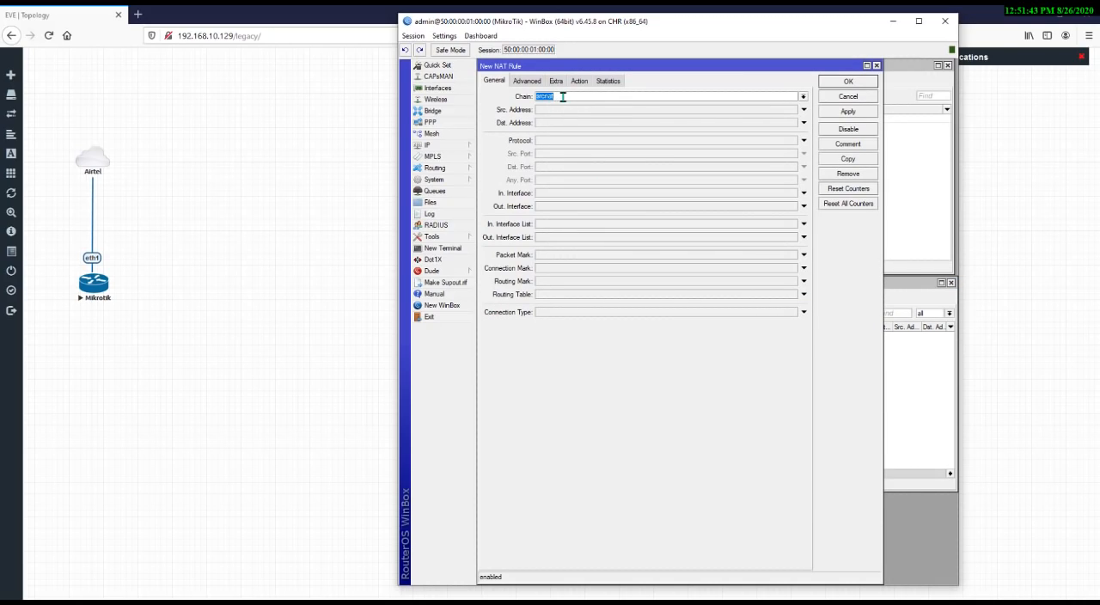
left_click(563, 95)
left_click(804, 96)
left_click(803, 96)
left_click(566, 110)
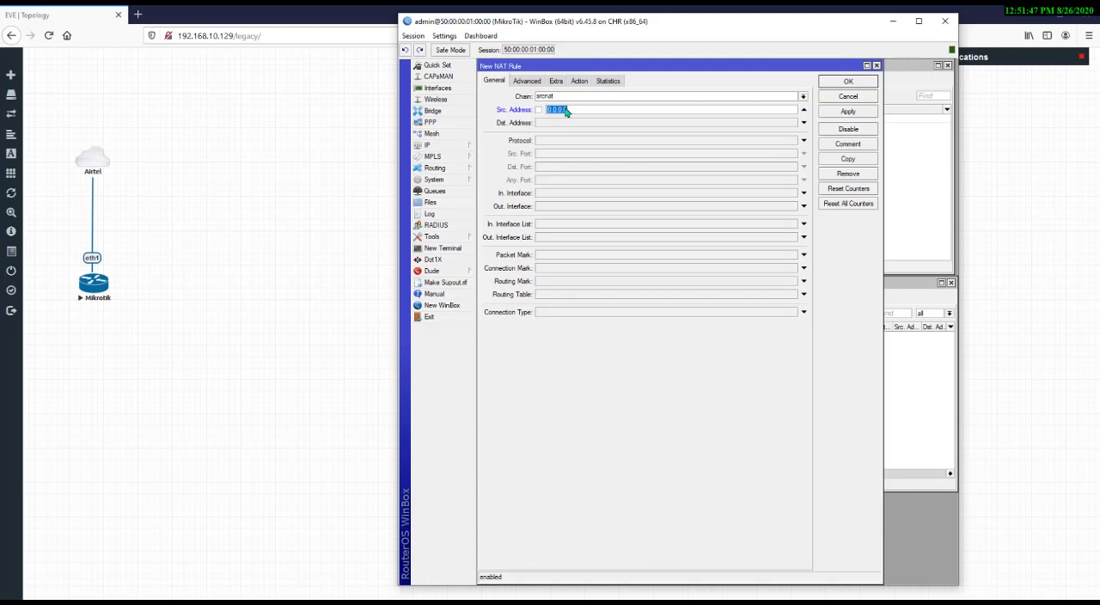
type("10.5.50.0/24")
Set the NAT rule's action to masquerade and save the rule
left_click(581, 82)
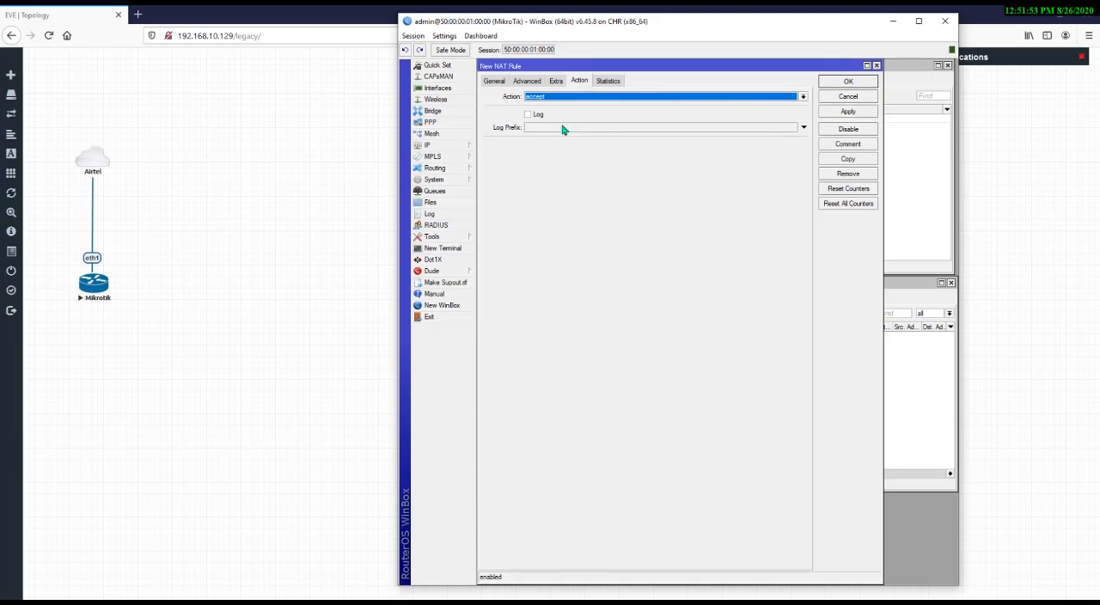
left_click(589, 96)
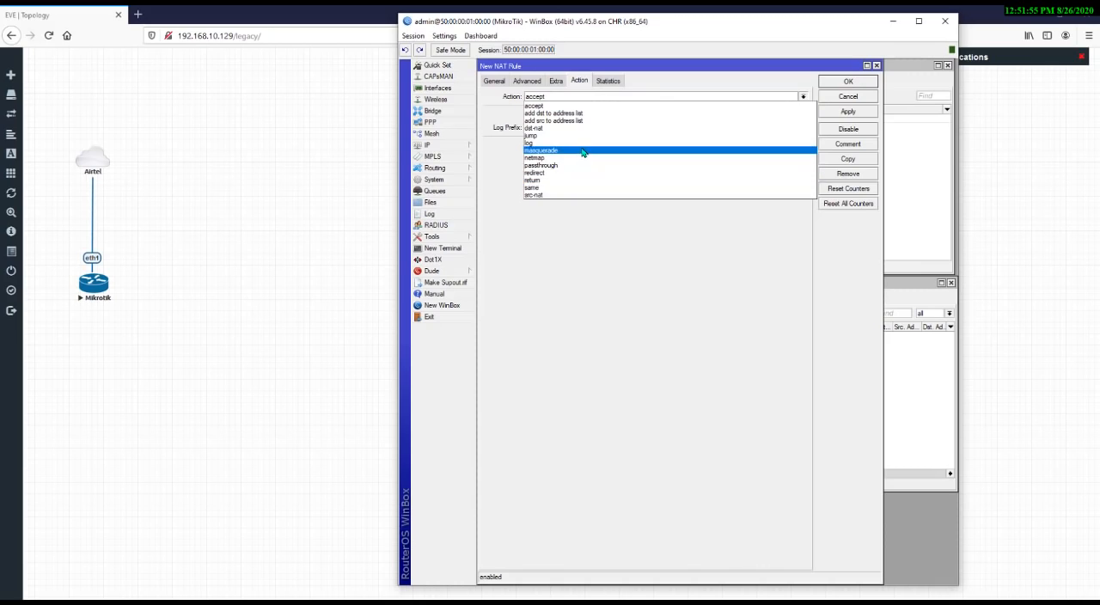
left_click(567, 150)
left_click(849, 112)
left_click(848, 80)
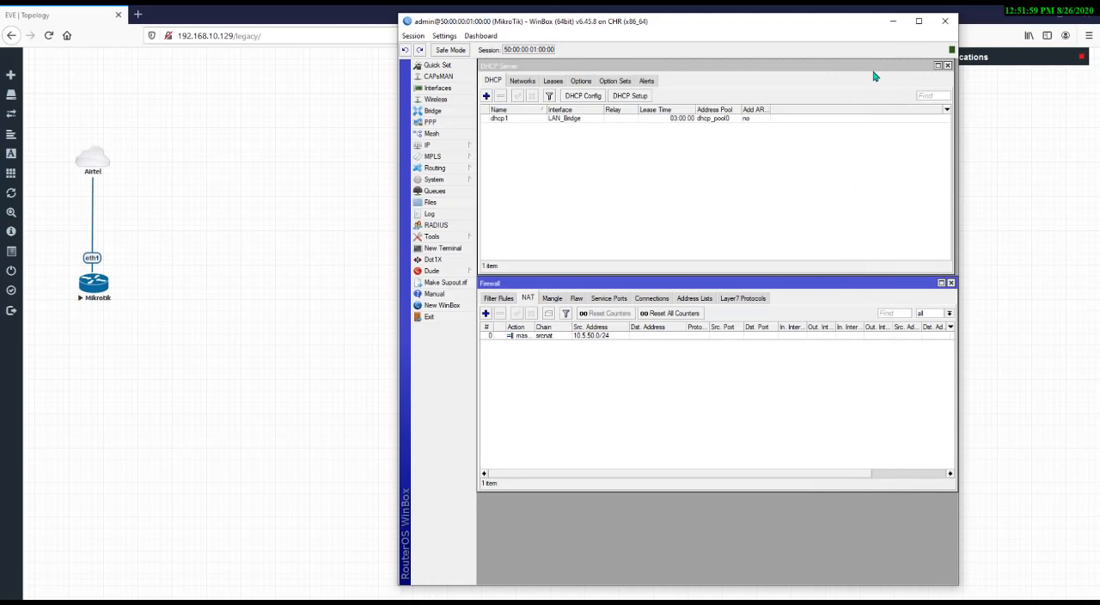
Open the 10.5.50.0/24 masquerade rule to review its general and action settings, then close it
double_click(616, 336)
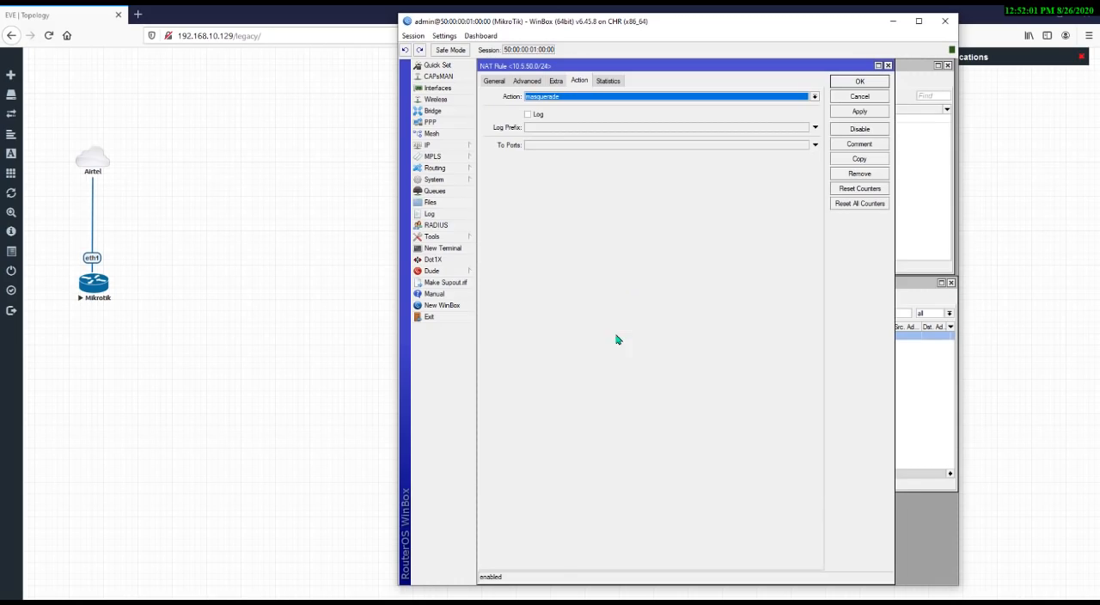
left_click(494, 80)
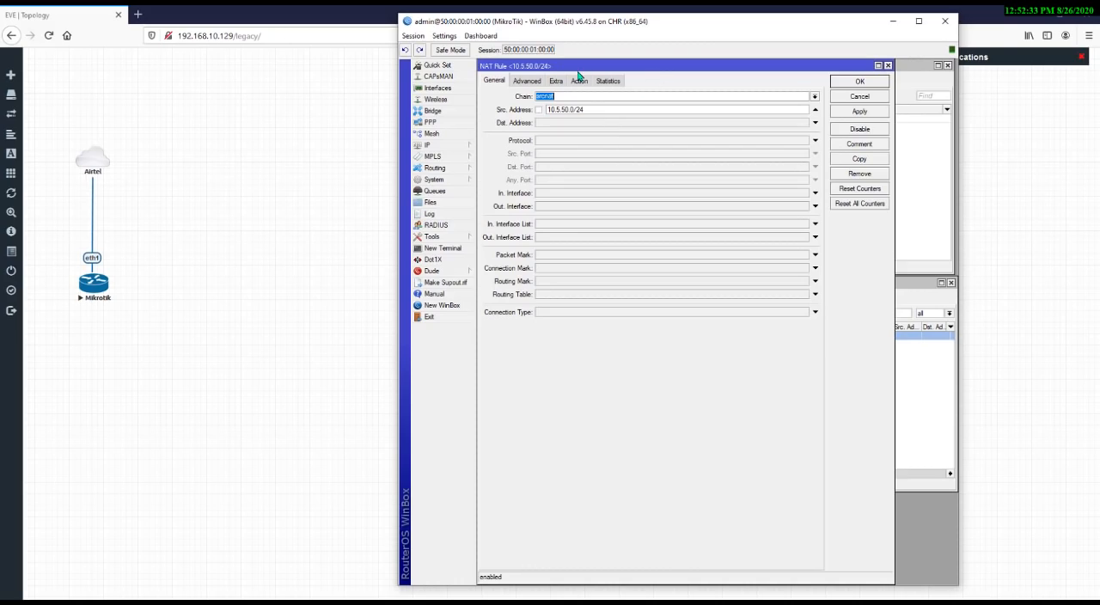
left_click(580, 81)
left_click(590, 102)
left_click(593, 100)
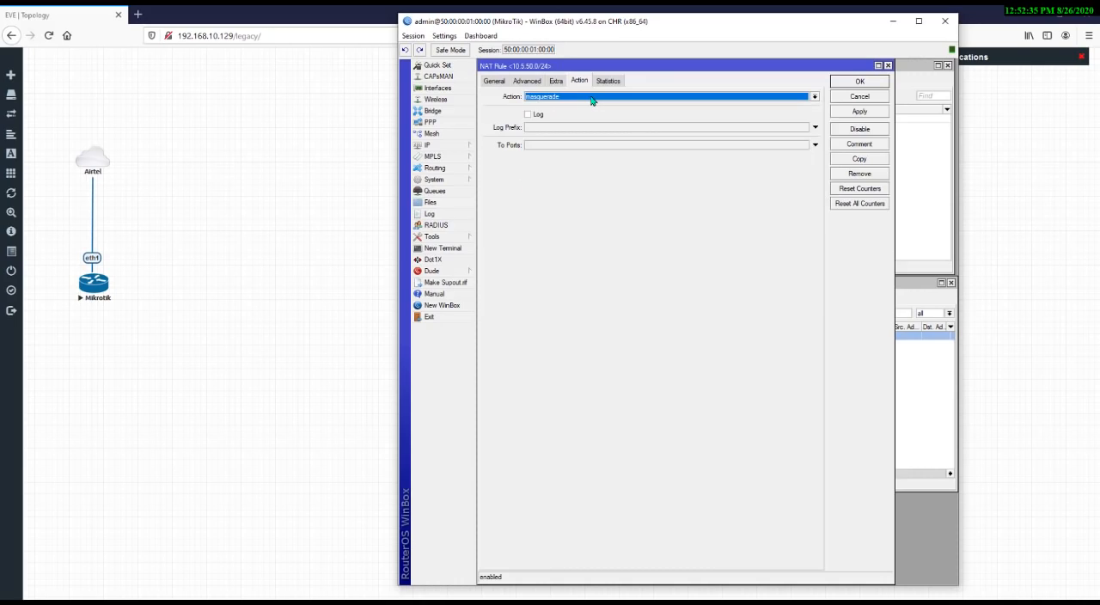
left_click(593, 100)
left_click(576, 150)
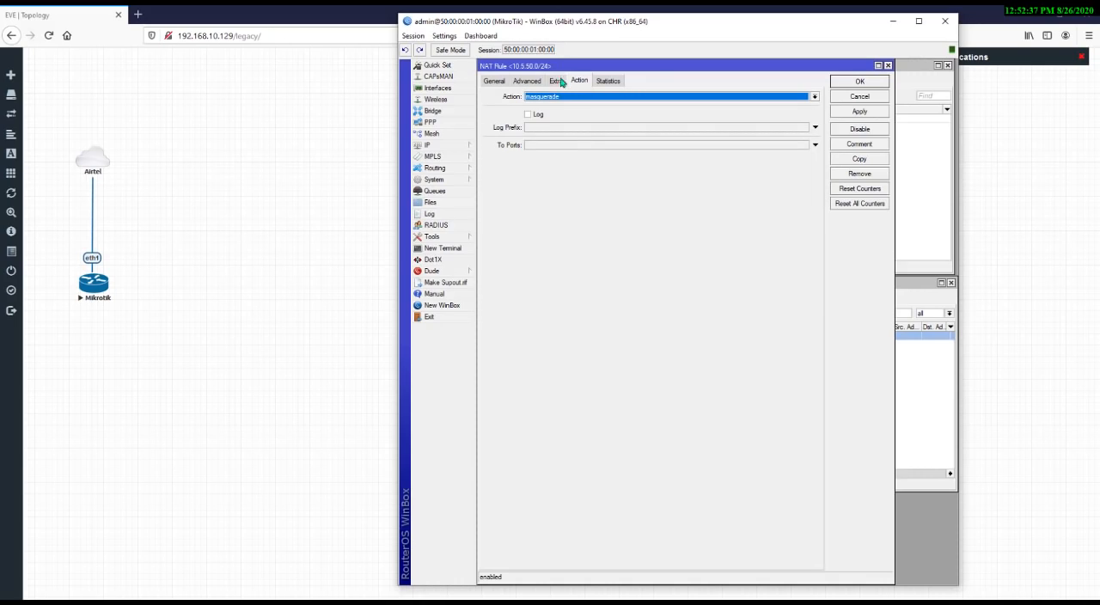
left_click(490, 81)
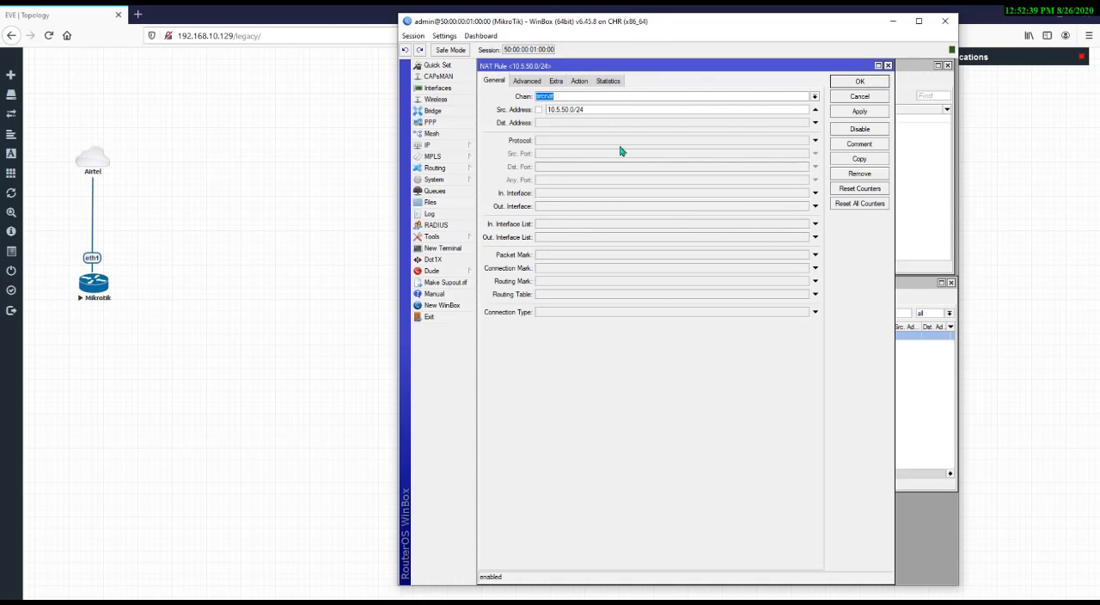
left_click_drag(599, 109, 474, 115)
left_click(600, 109)
left_click_drag(599, 110, 520, 109)
left_click(599, 109)
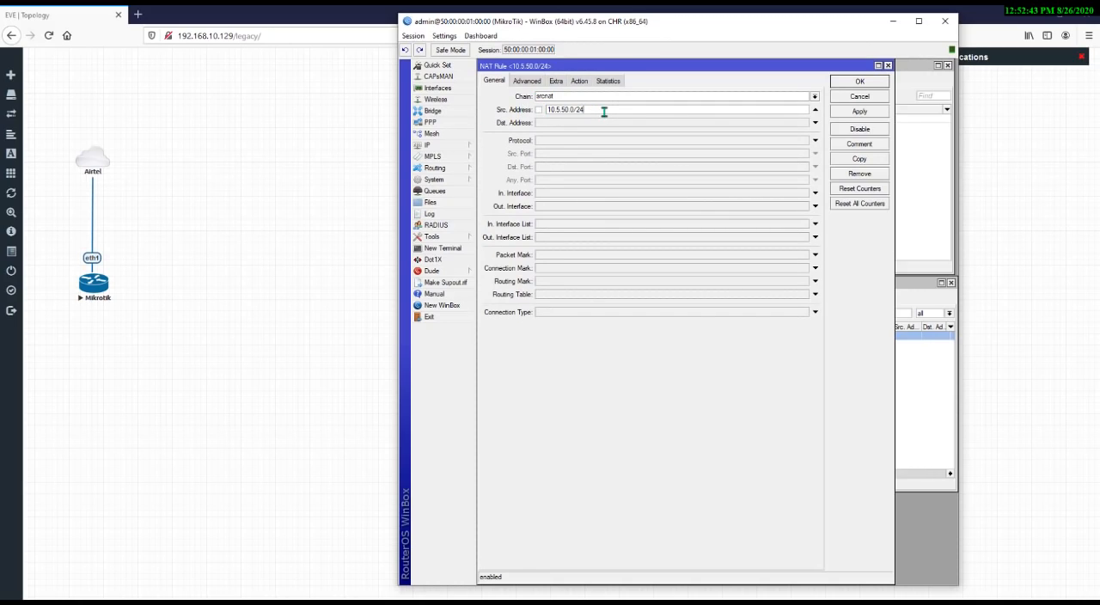
left_click(888, 66)
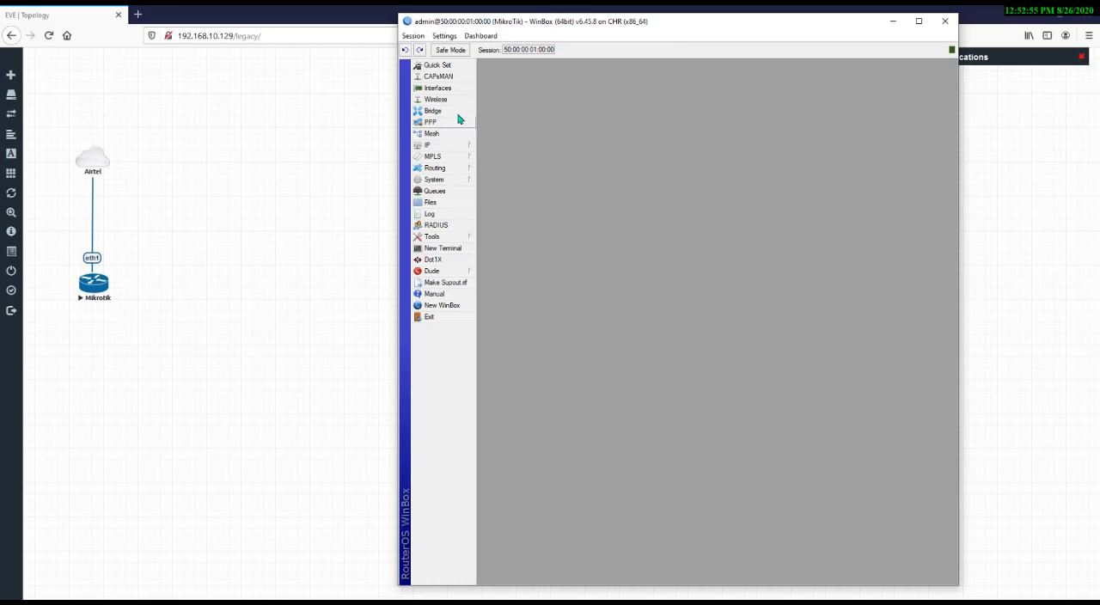
Review the LAN_Bridge bridge settings and its member ports, then close the Bridge window
left_click(434, 111)
left_click(493, 81)
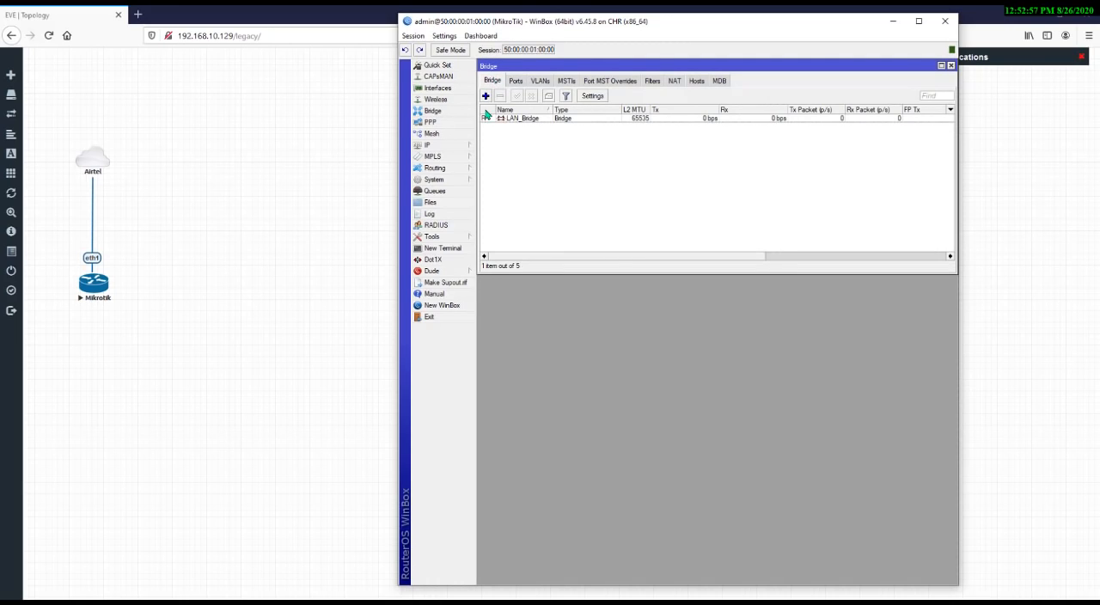
double_click(521, 121)
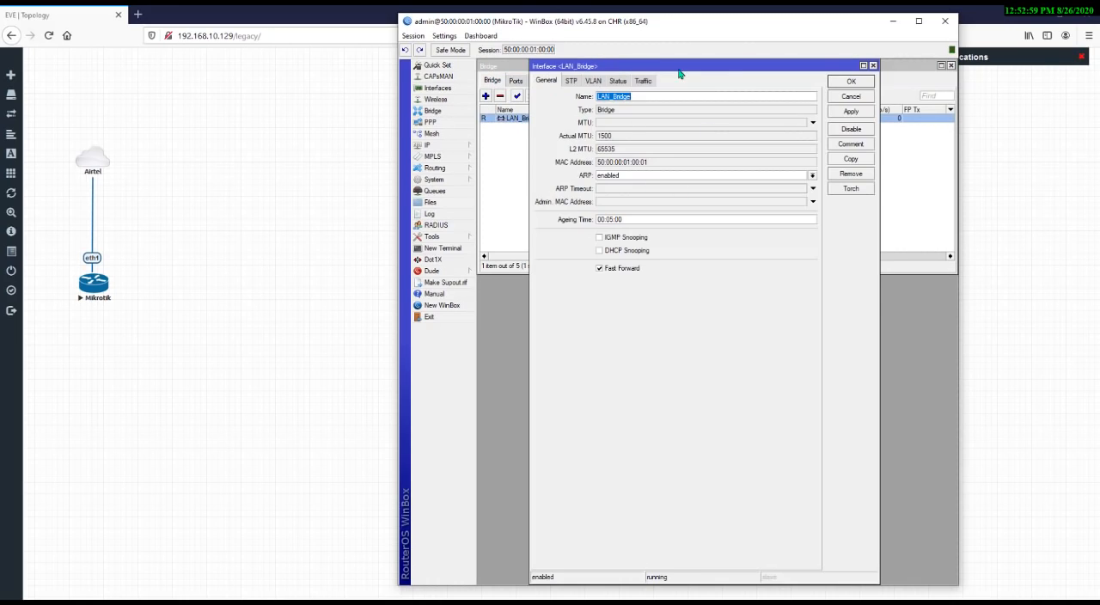
left_click(649, 98)
key("Escape")
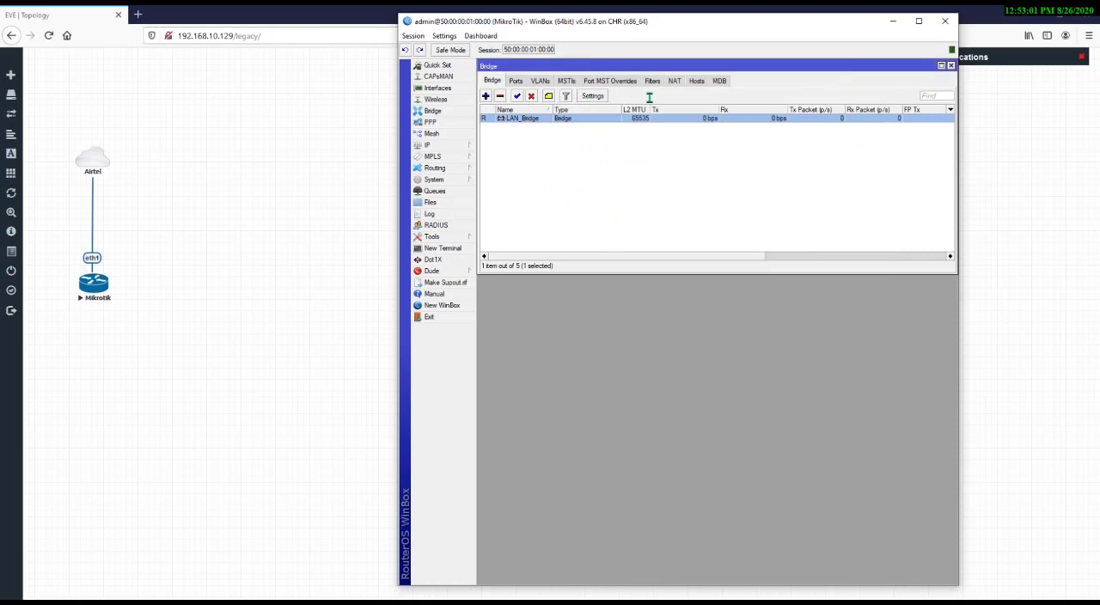
key("Escape")
left_click(456, 111)
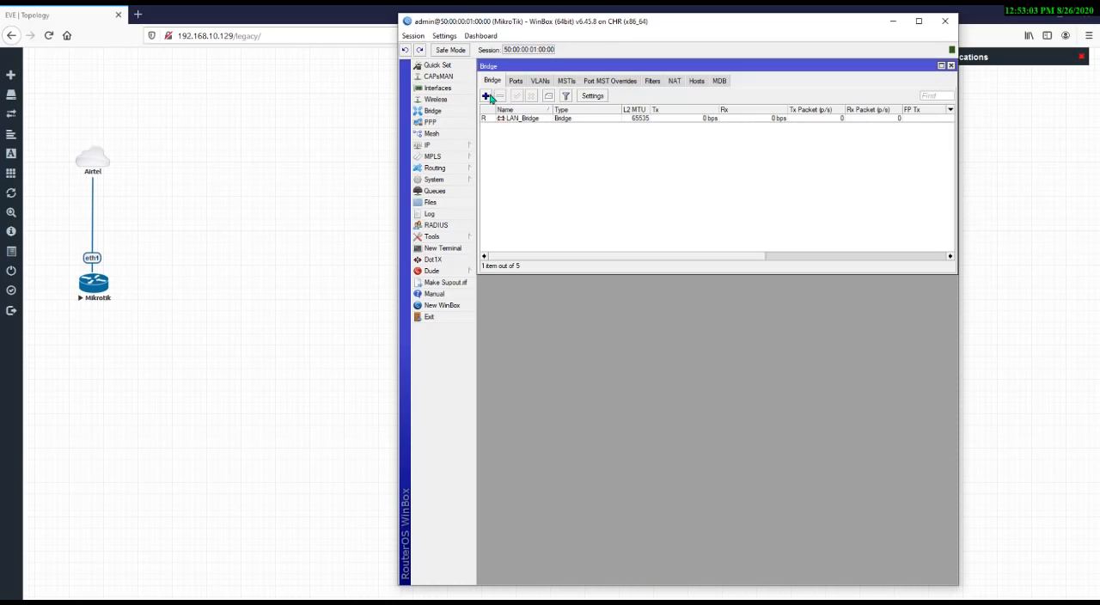
left_click(486, 96)
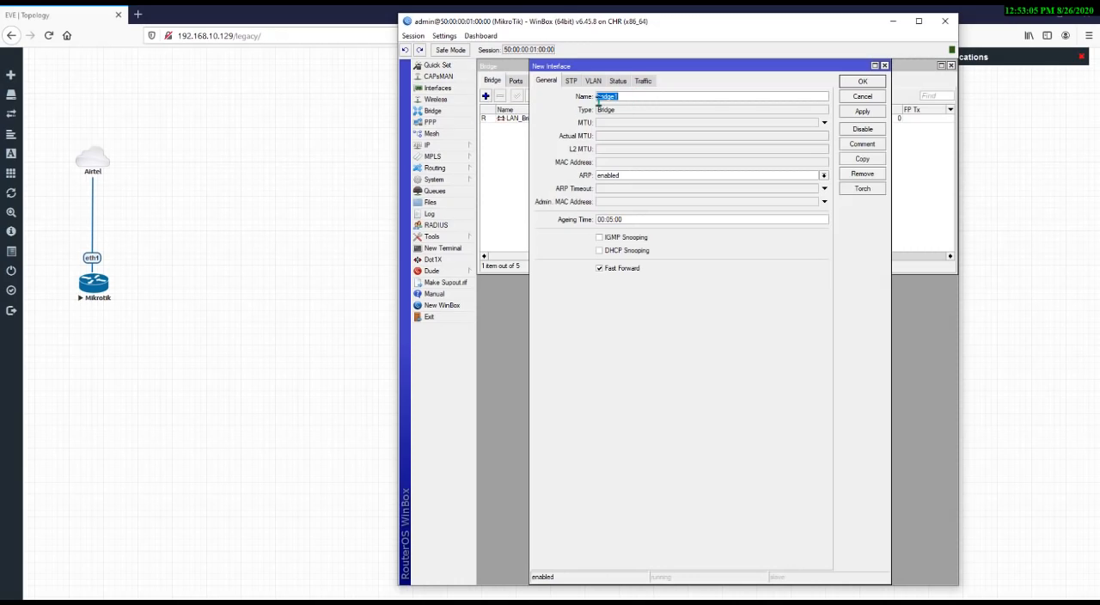
key("Escape")
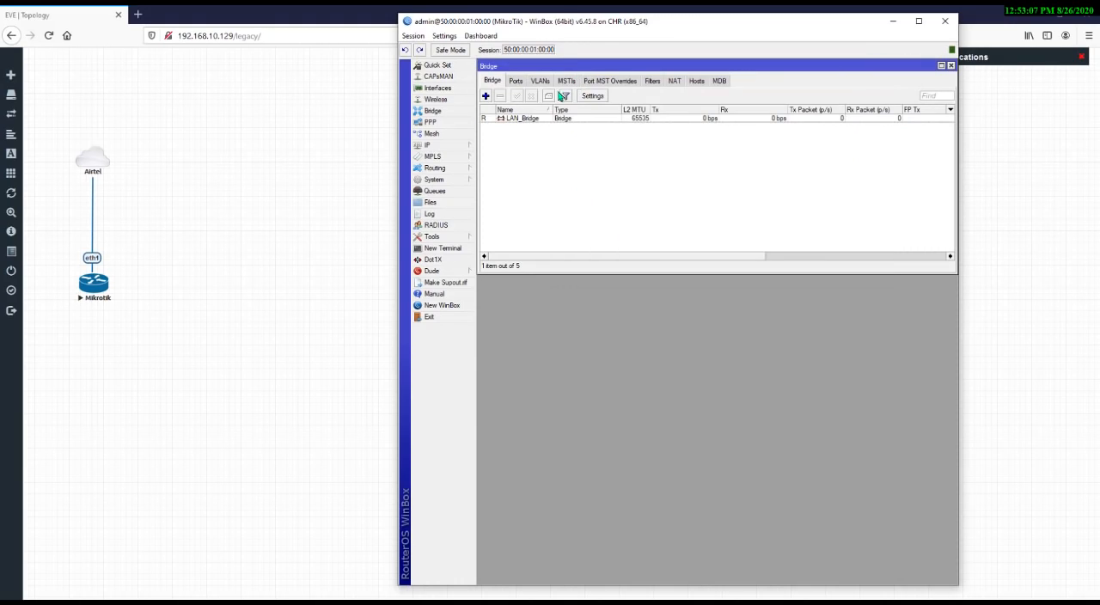
left_click(516, 81)
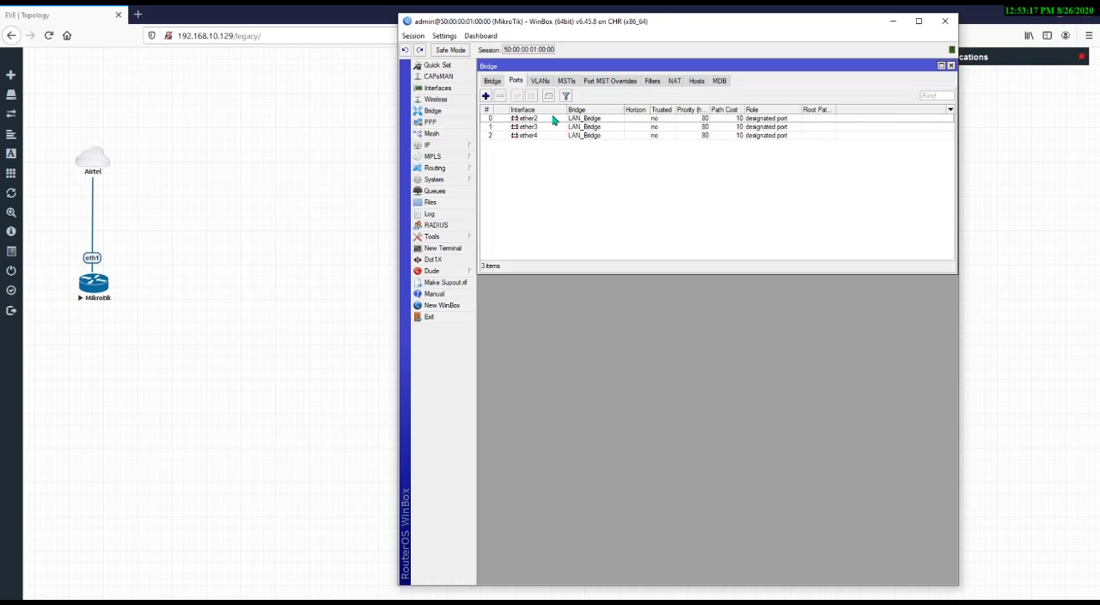
key("Escape")
left_click(466, 148)
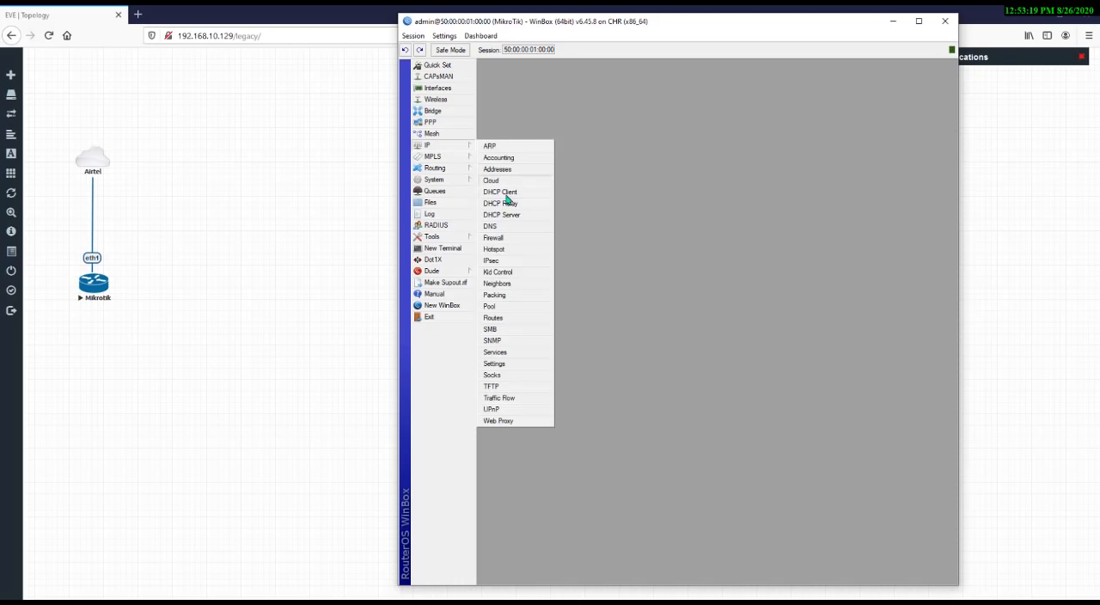
left_click(505, 215)
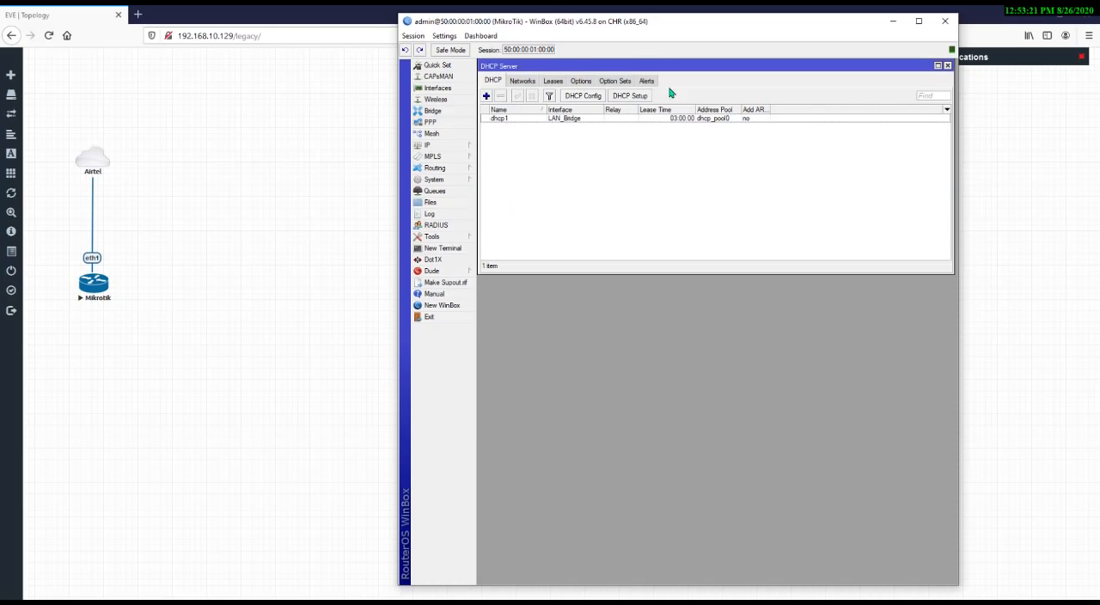
left_click(514, 119)
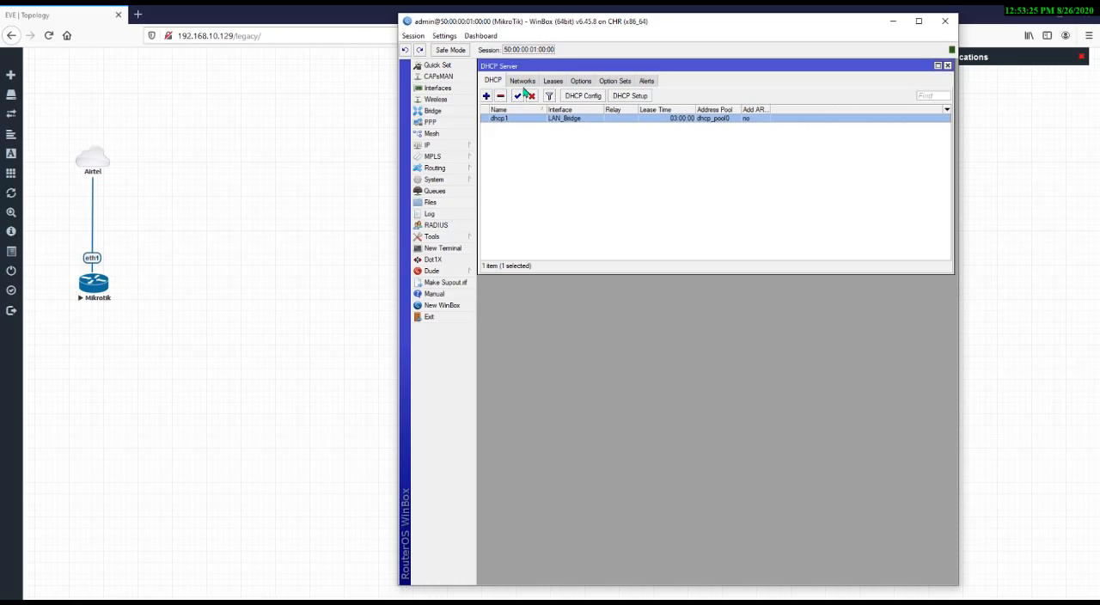
left_click(636, 97)
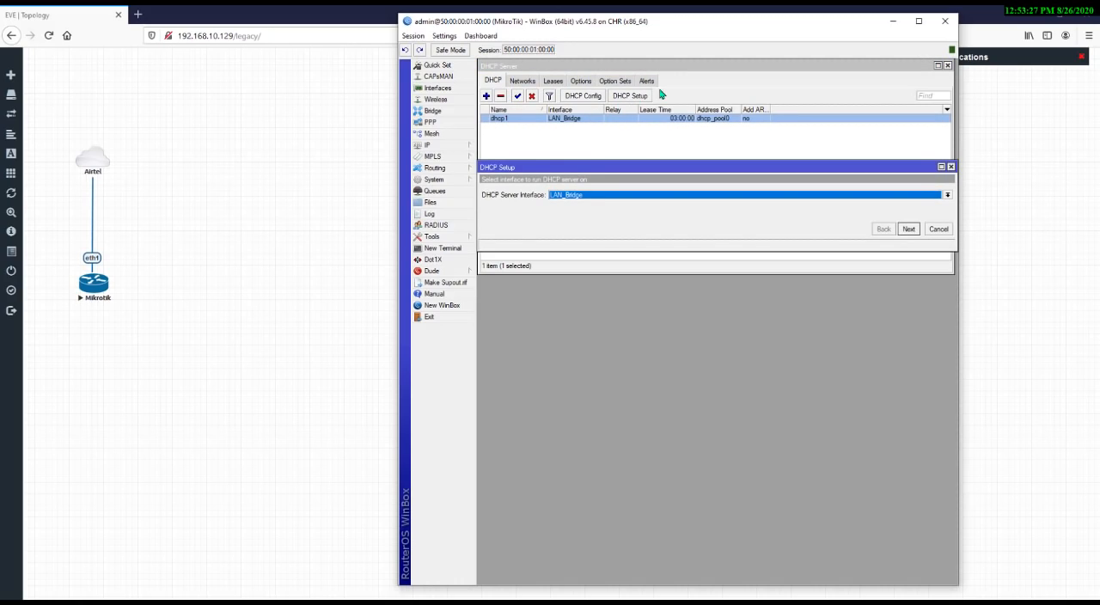
left_click(576, 195)
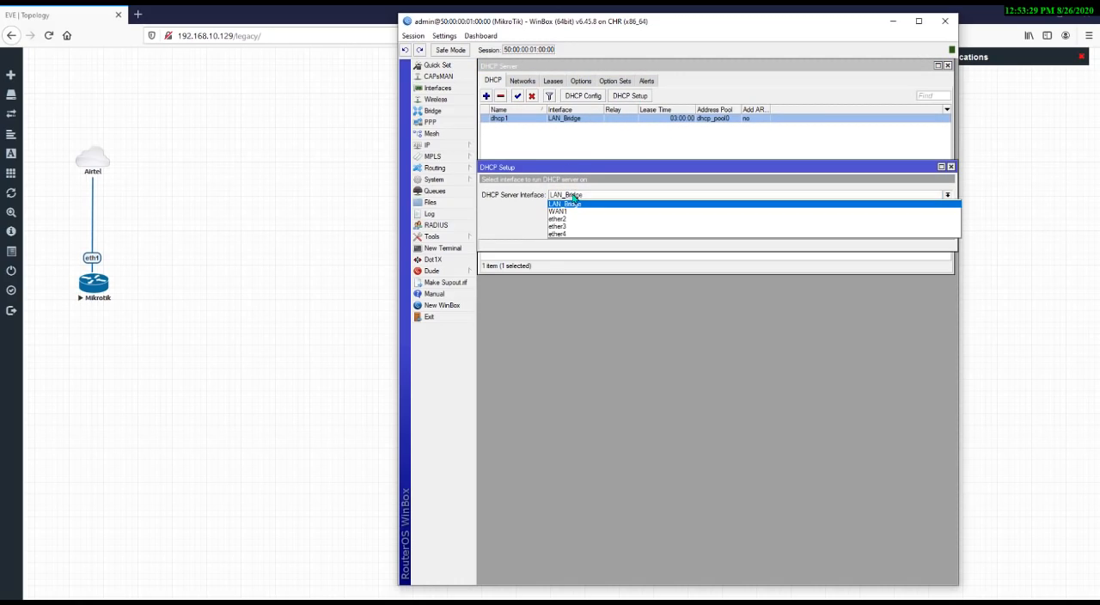
left_click(634, 153)
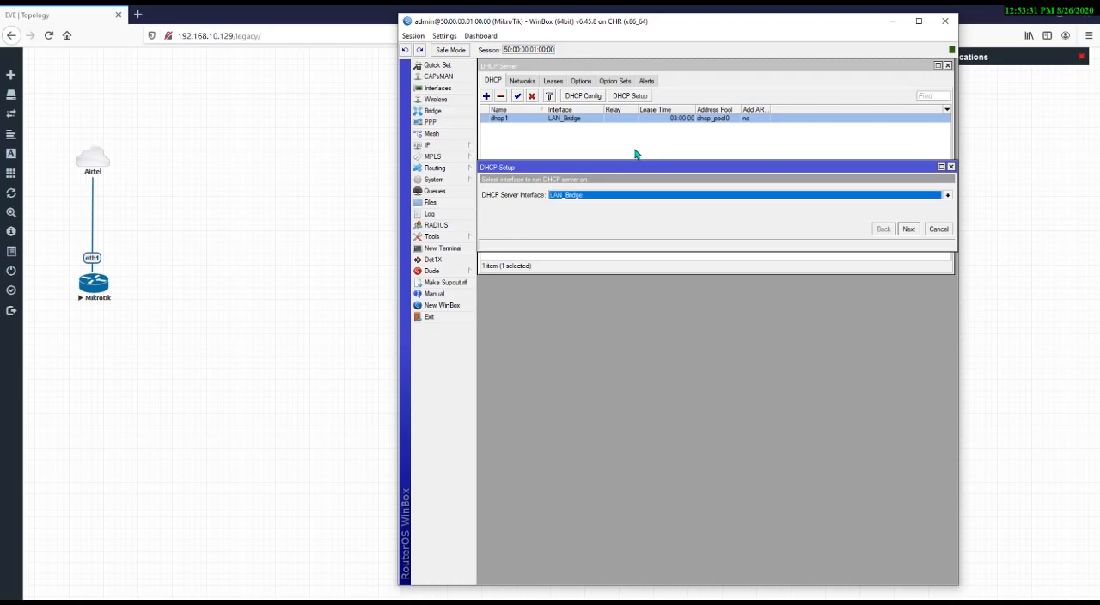
left_click(688, 155)
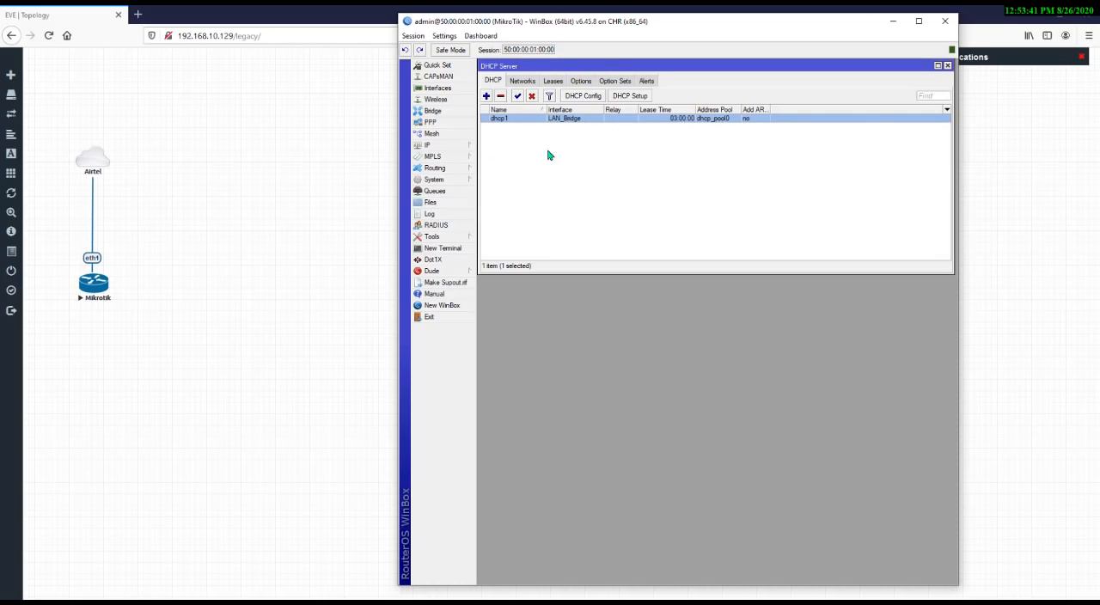
Review the LAN_Bridge address 10.5.50.1/24 and its network and interface, then close all open windows
left_click(434, 146)
left_click(498, 171)
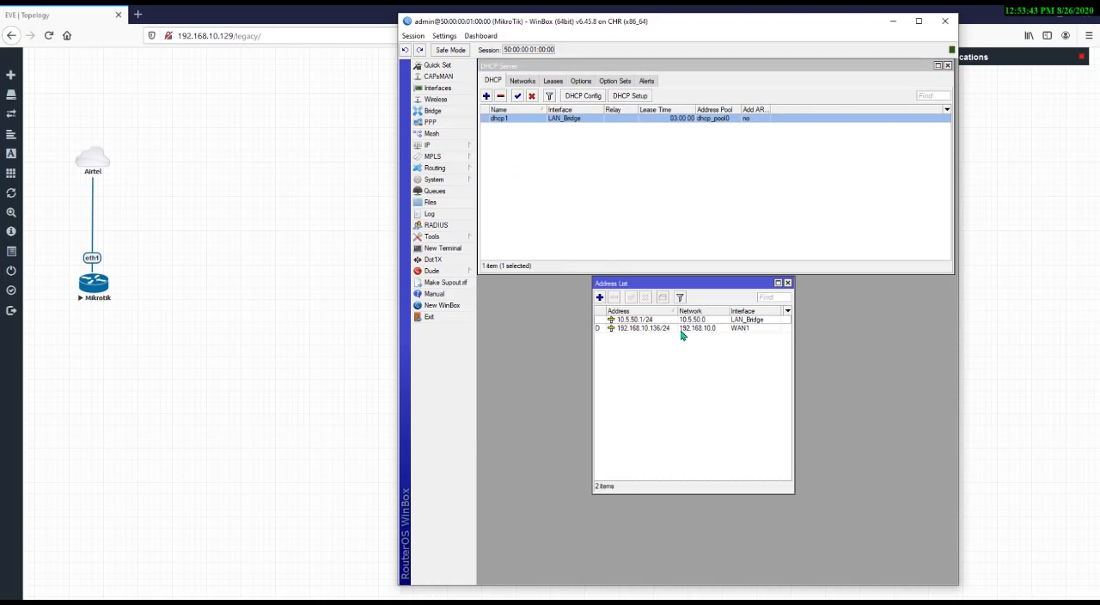
left_click(600, 299)
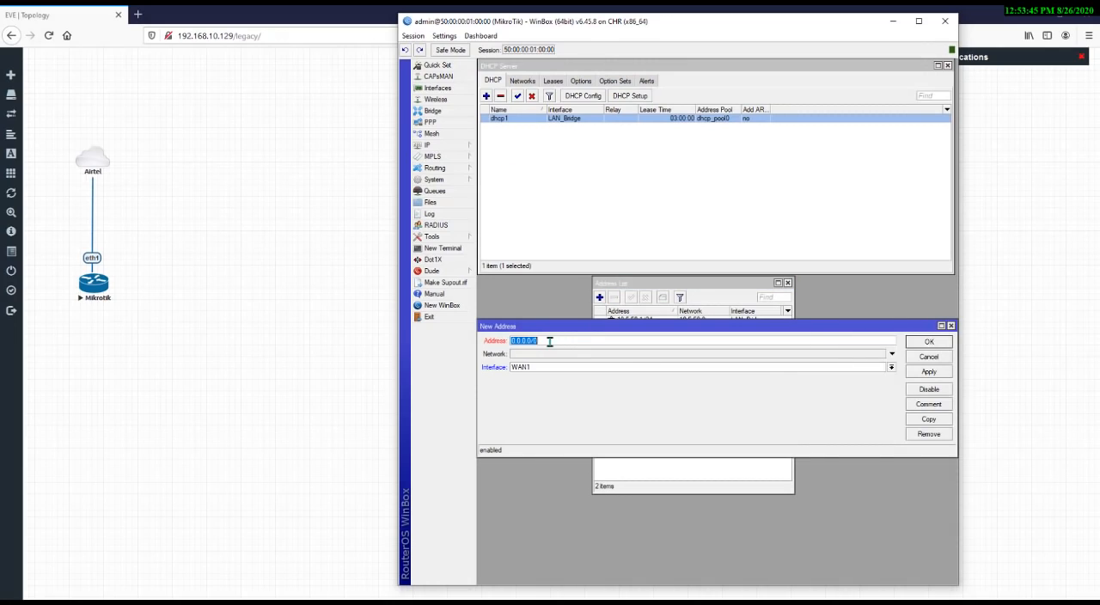
key("Escape")
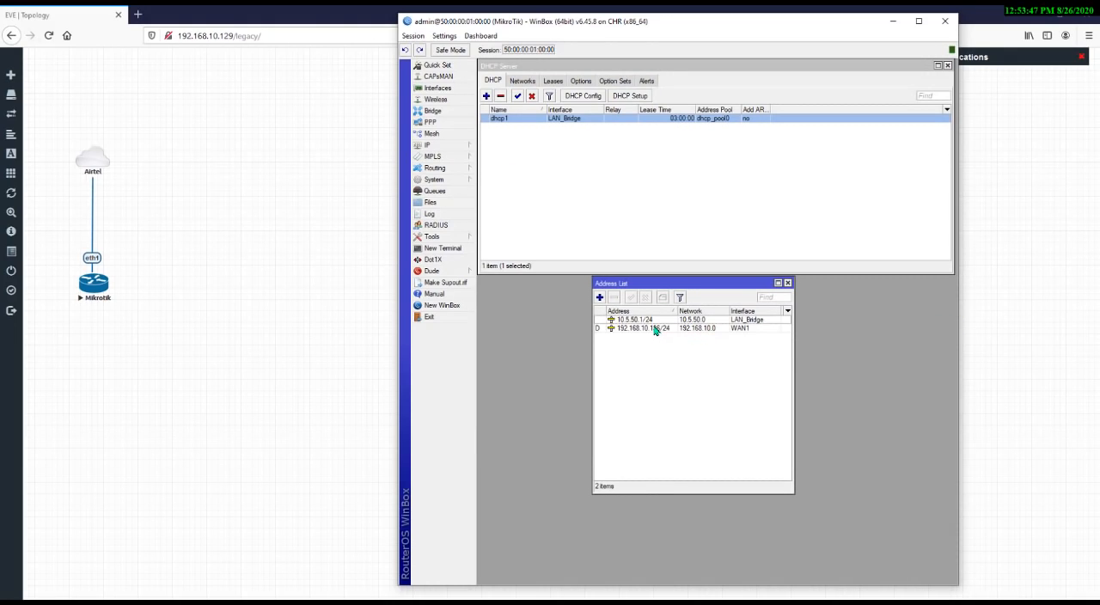
left_click(657, 328)
double_click(658, 319)
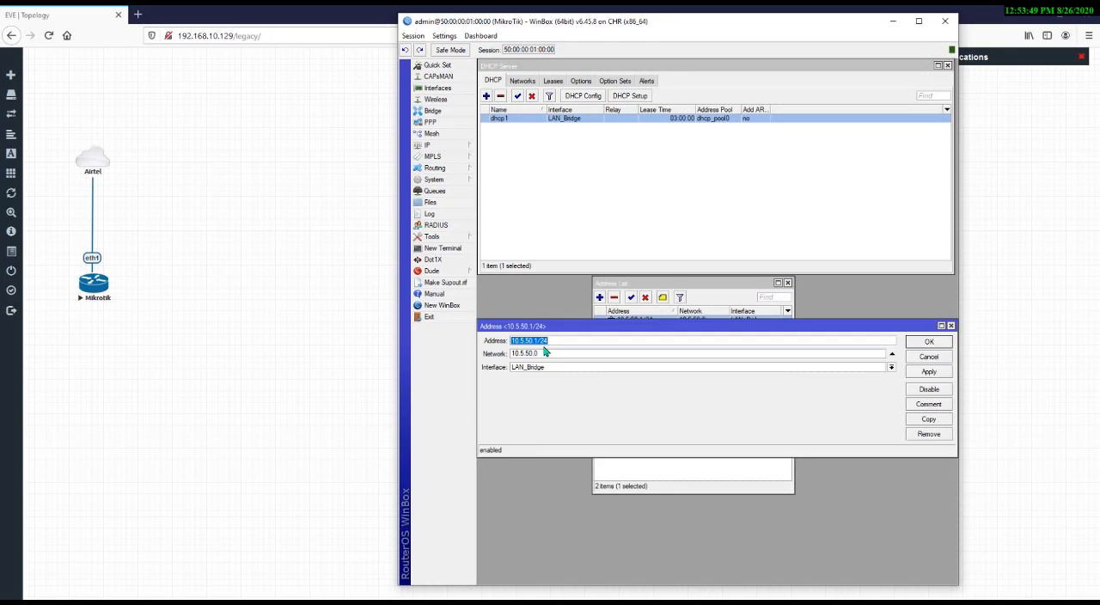
left_click(566, 342)
mouse_move(566, 342)
left_click(592, 369)
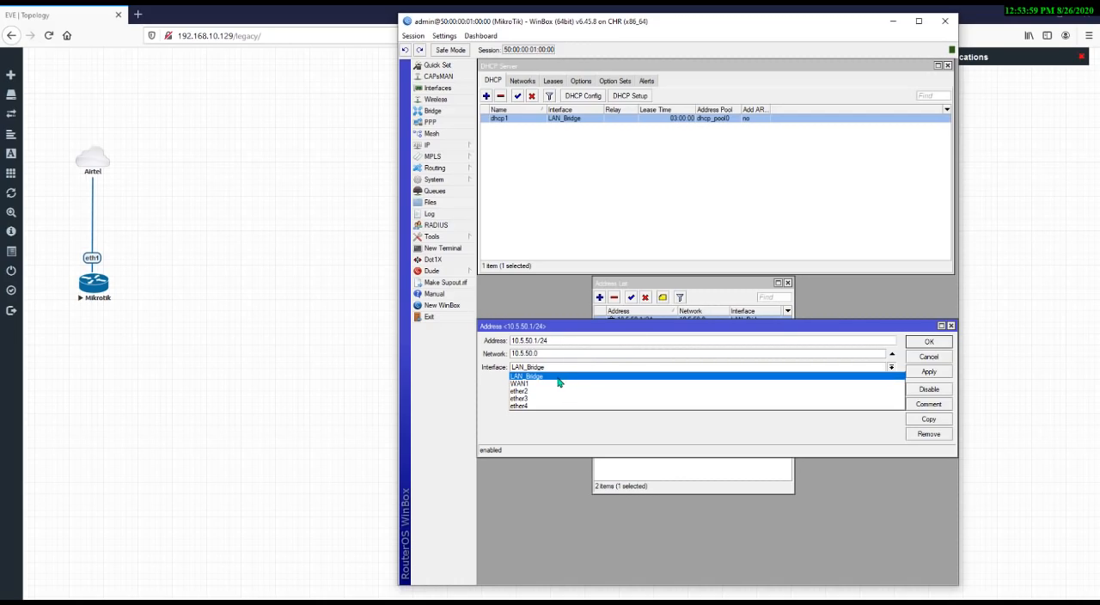
left_click(694, 419)
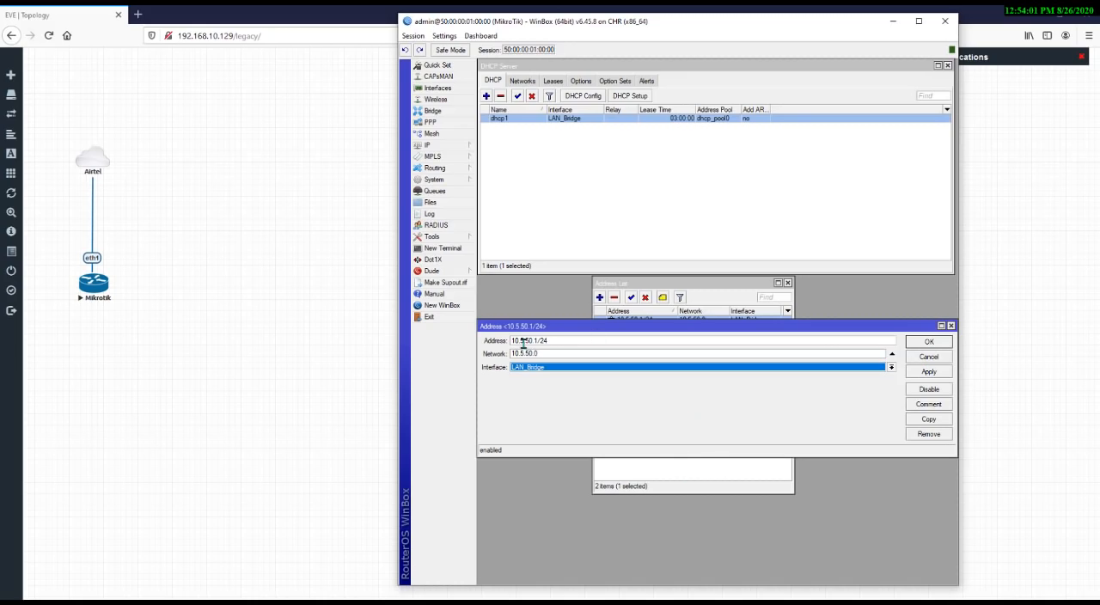
left_click_drag(547, 354, 483, 361)
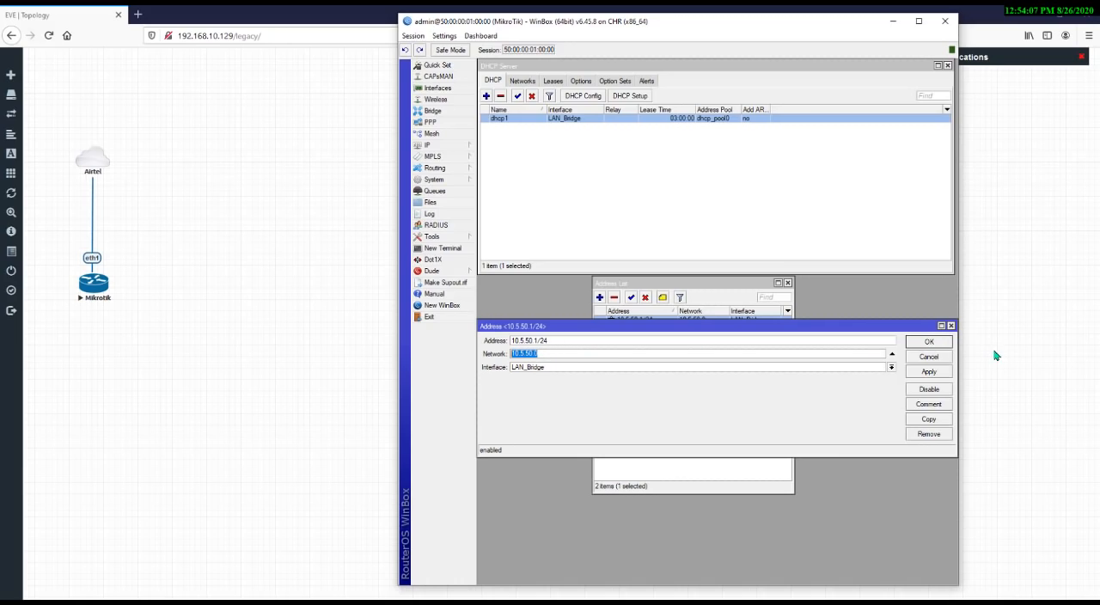
left_click(951, 326)
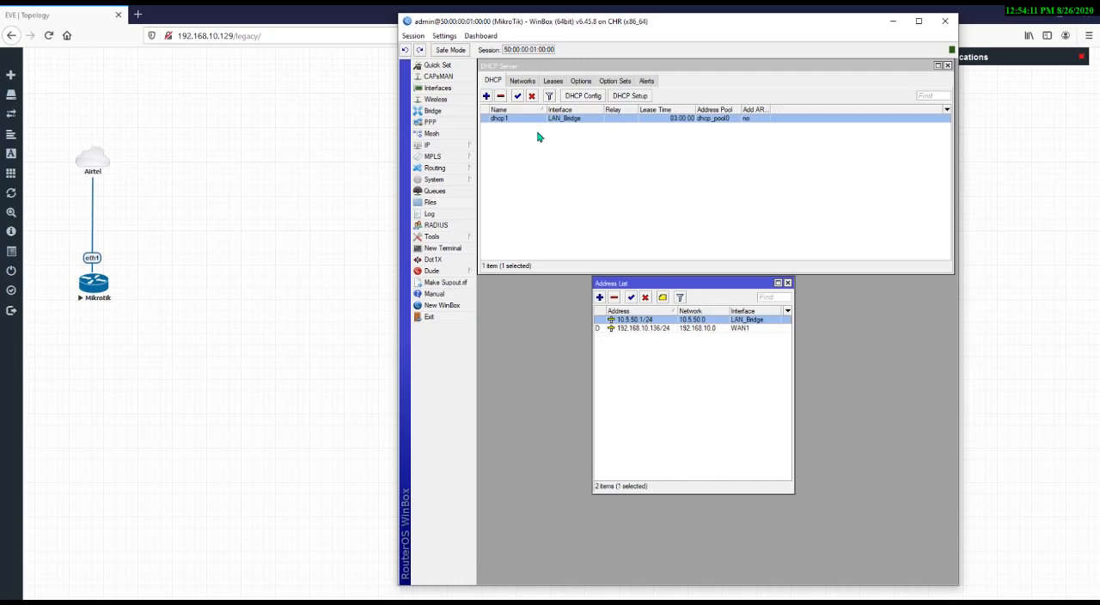
key("Escape")
key("Escape")
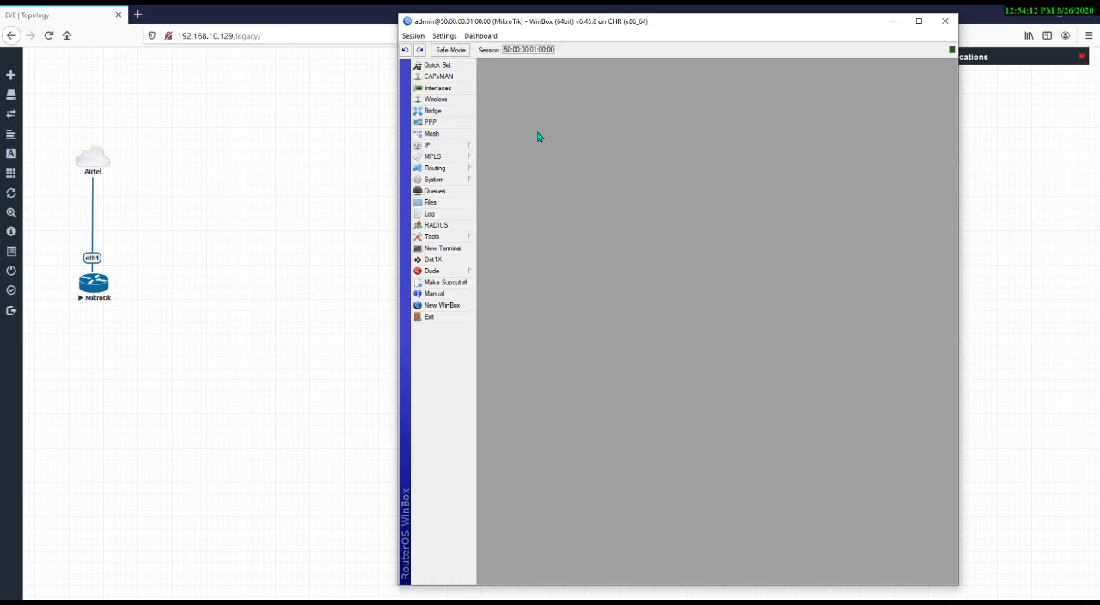
Open the firewall NAT list and fill in a new srcnat masquerade rule for source 10.5.50.0/24, then close it unsaved
left_click(462, 148)
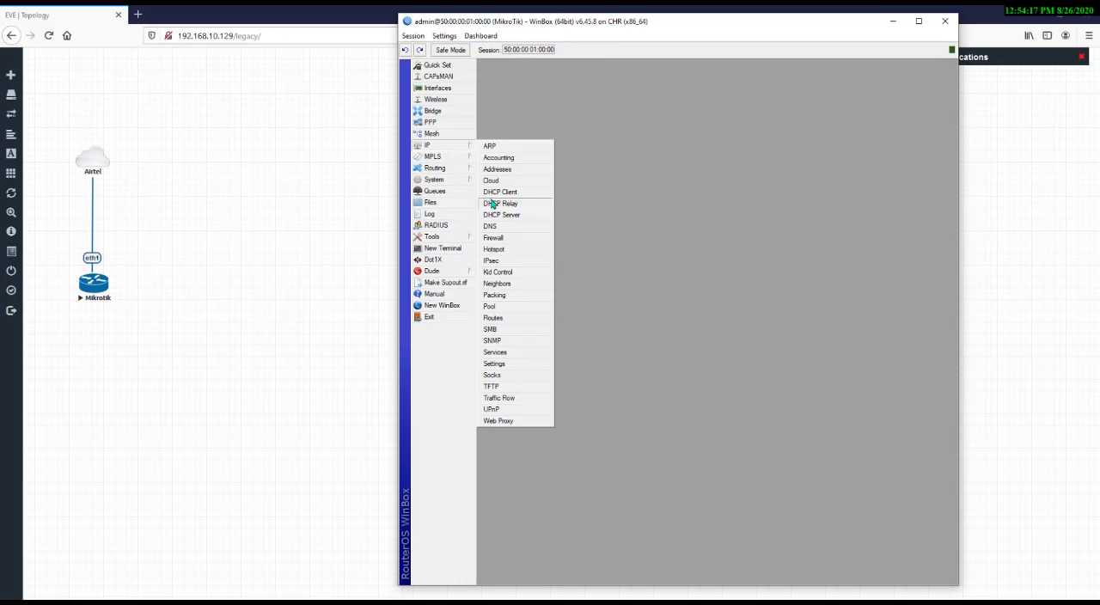
left_click(502, 239)
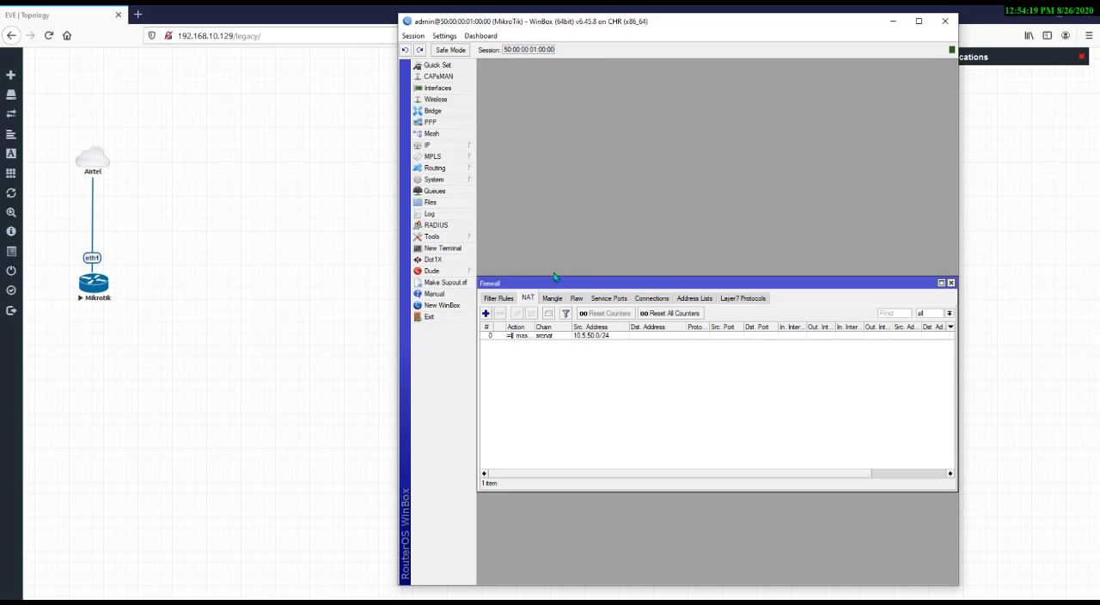
left_click(486, 315)
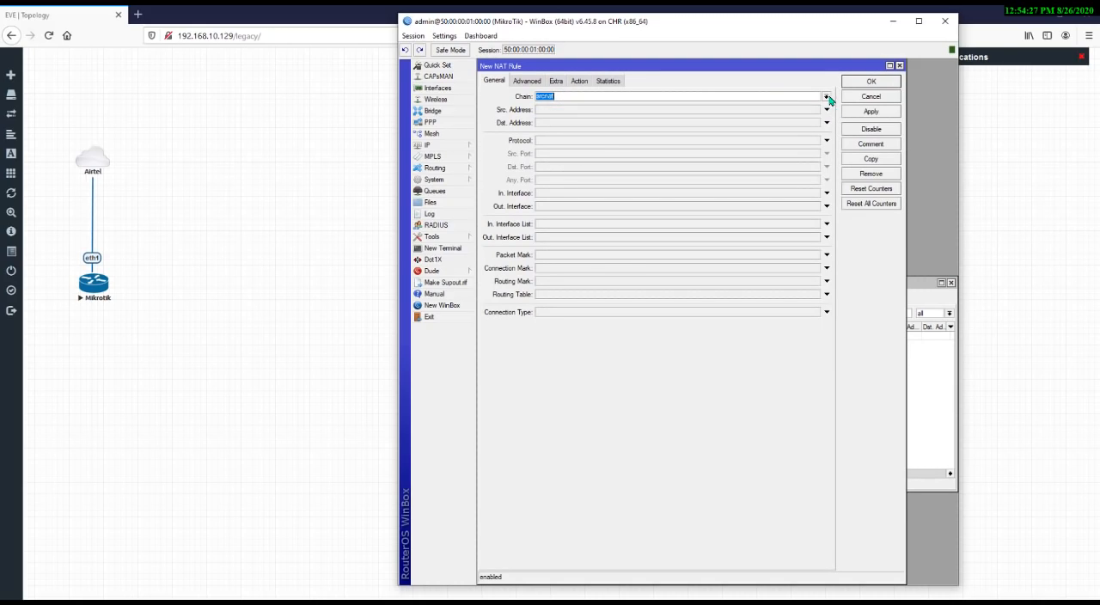
left_click(567, 109)
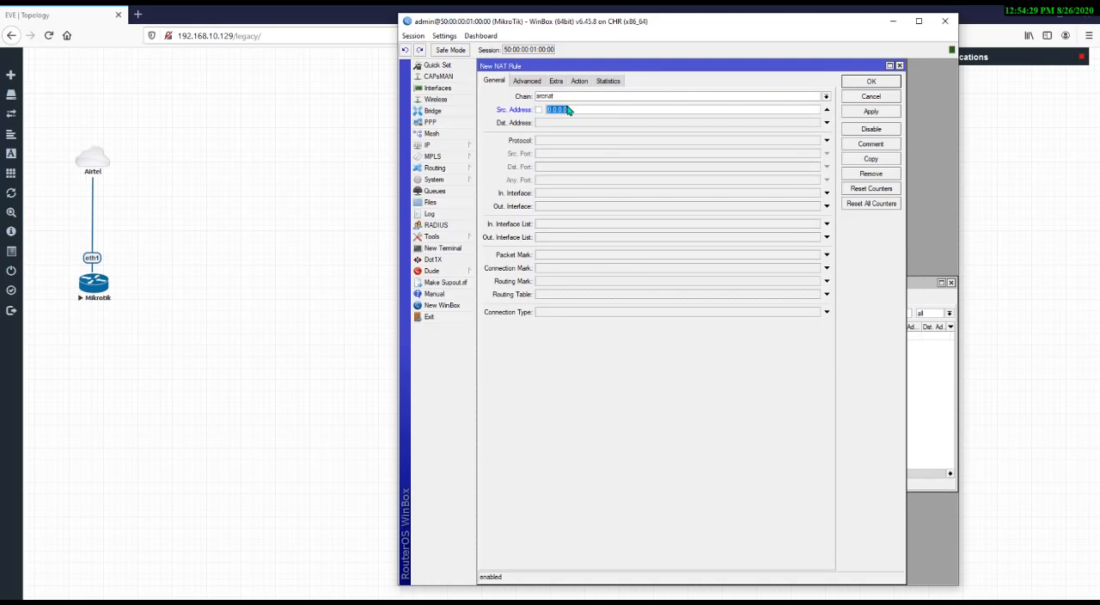
type("10.5.5")
type(".0/24")
left_click(580, 86)
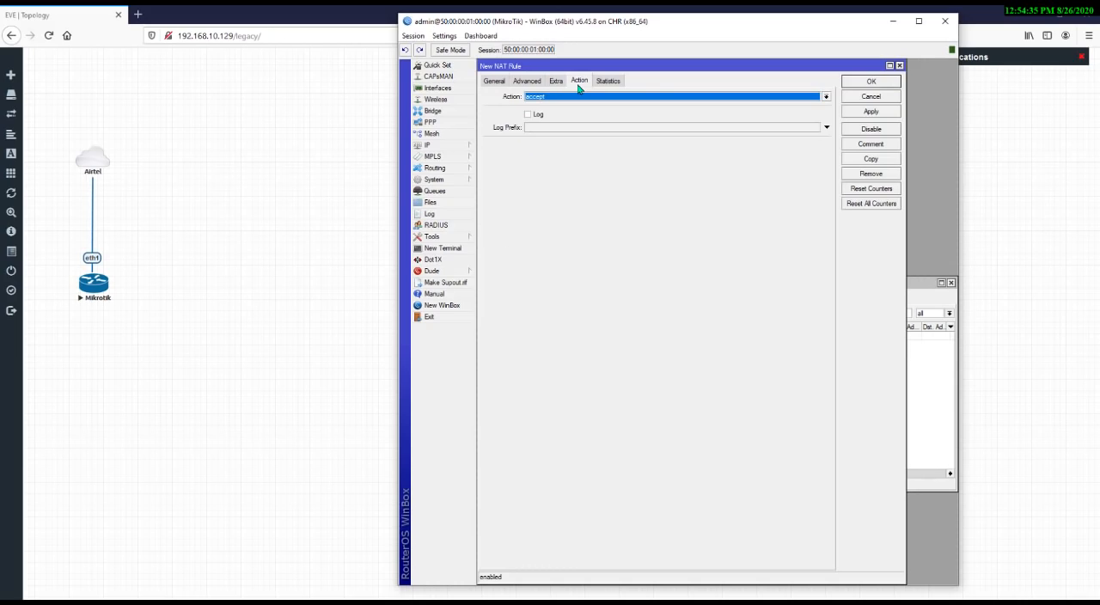
left_click(583, 97)
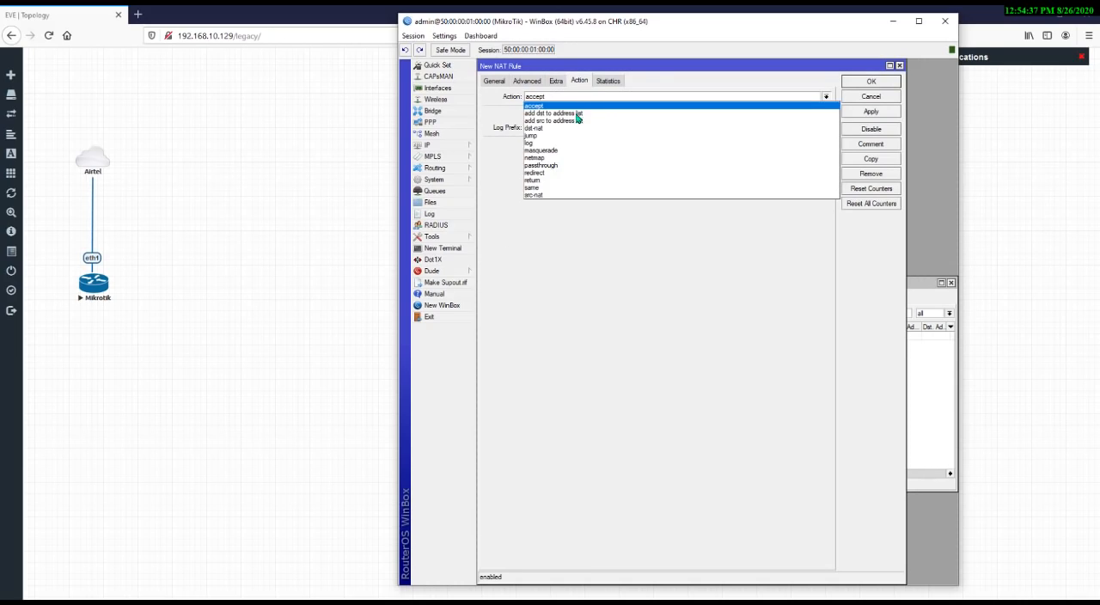
left_click(570, 151)
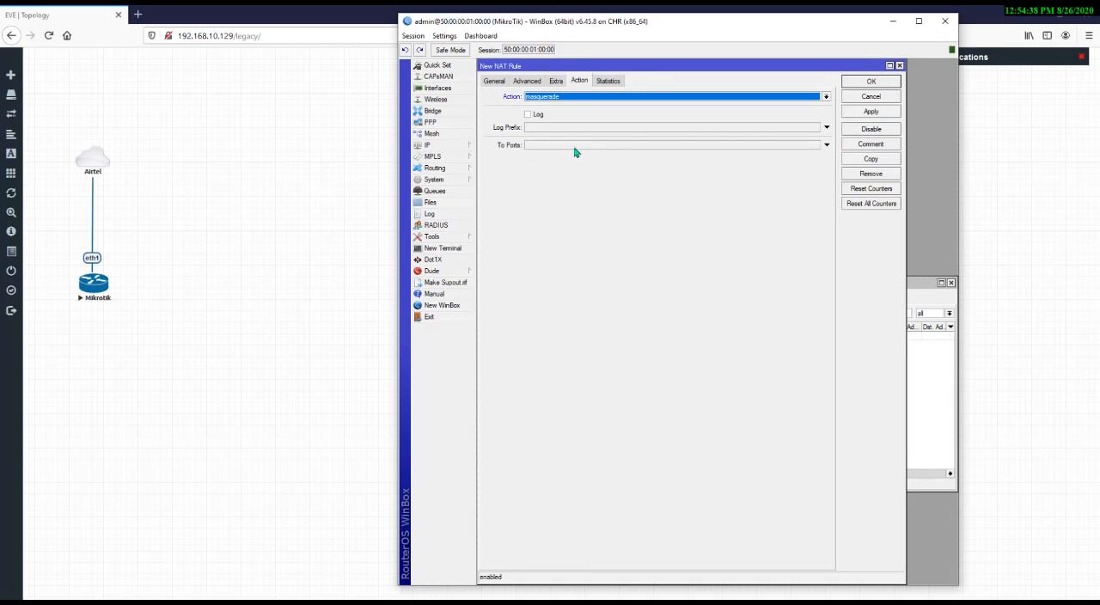
left_click(899, 66)
Open the existing masquerade rule and check its chain, source address and action before closing it
double_click(569, 336)
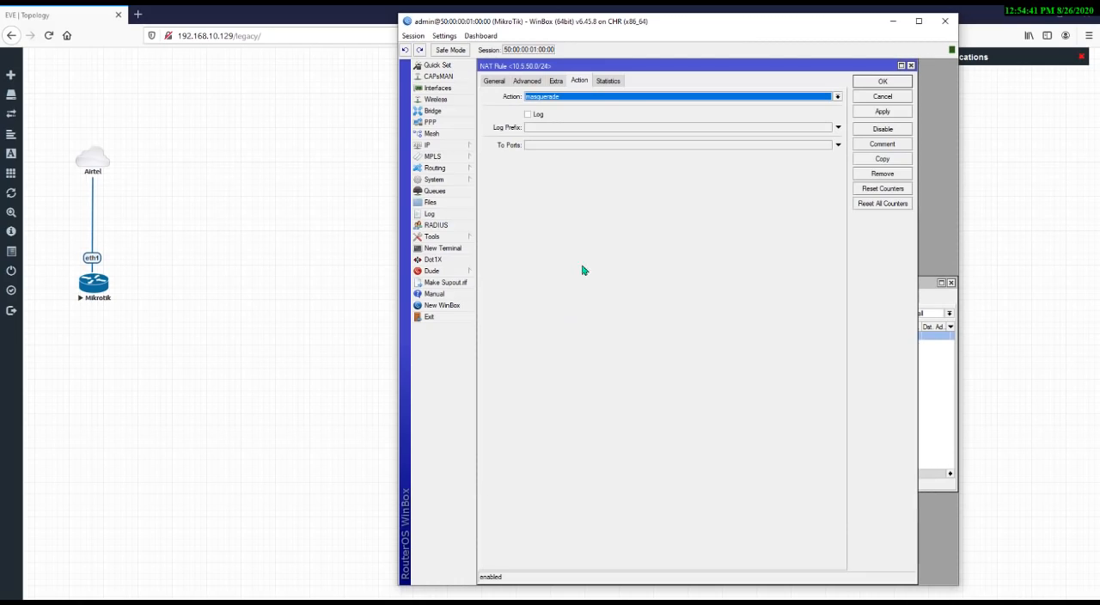
left_click(493, 81)
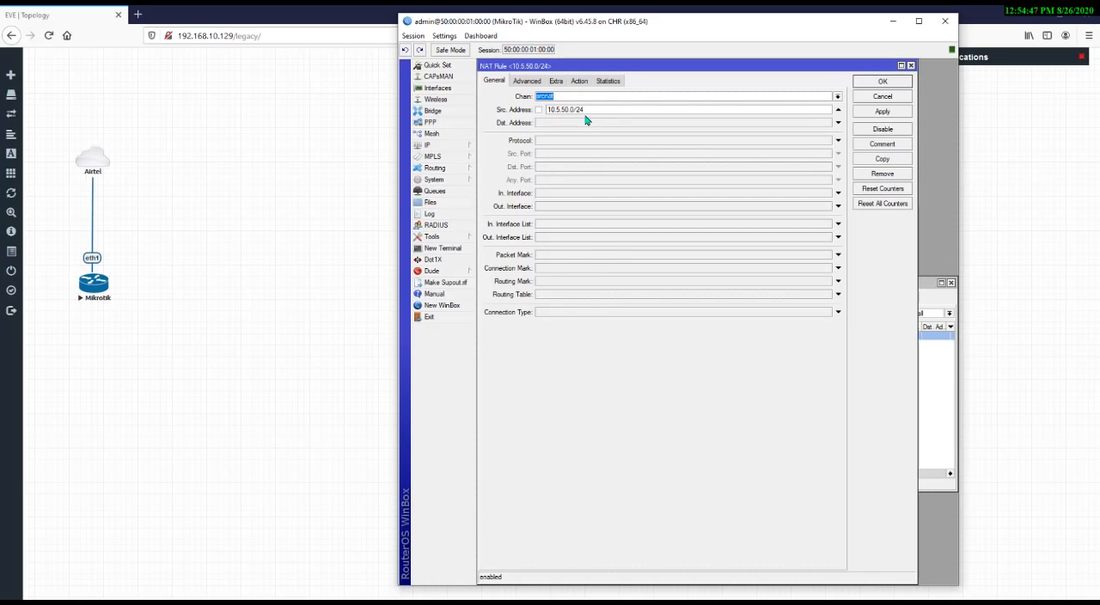
left_click(586, 83)
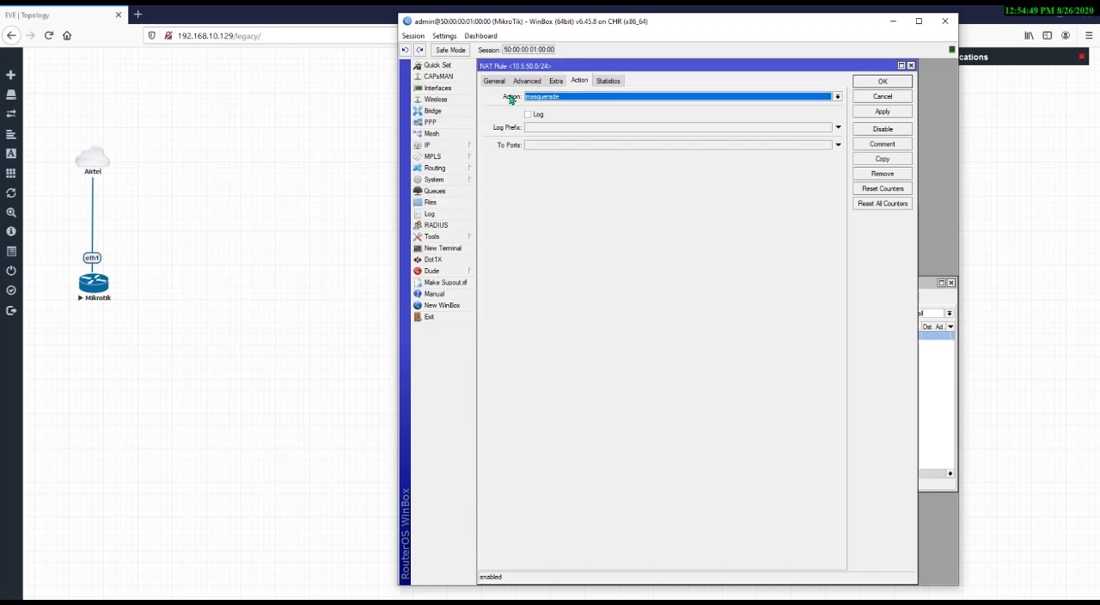
left_click(911, 66)
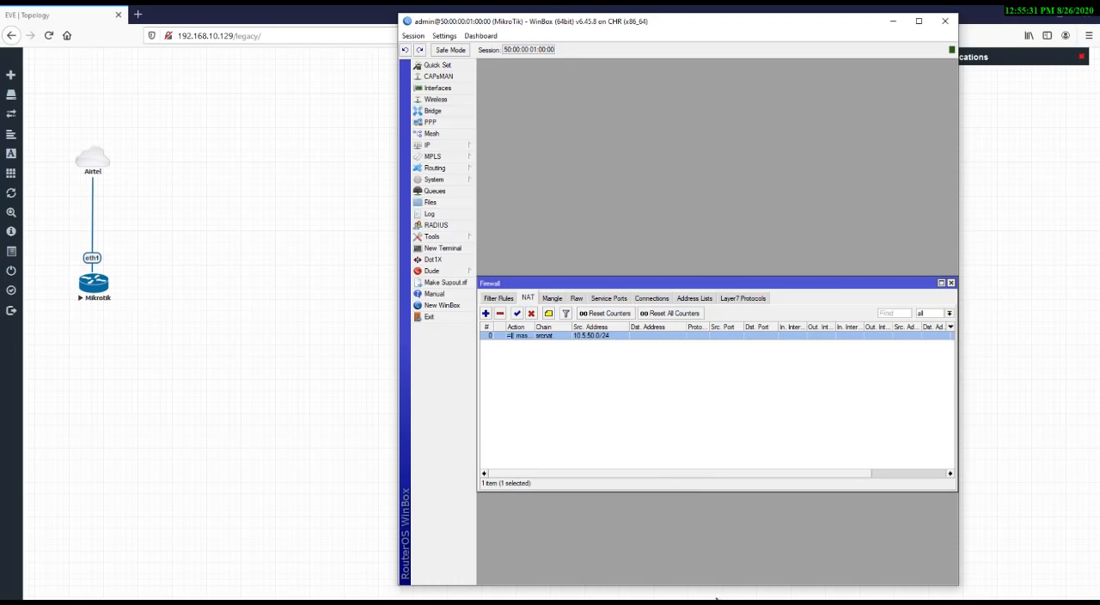
left_click(687, 601)
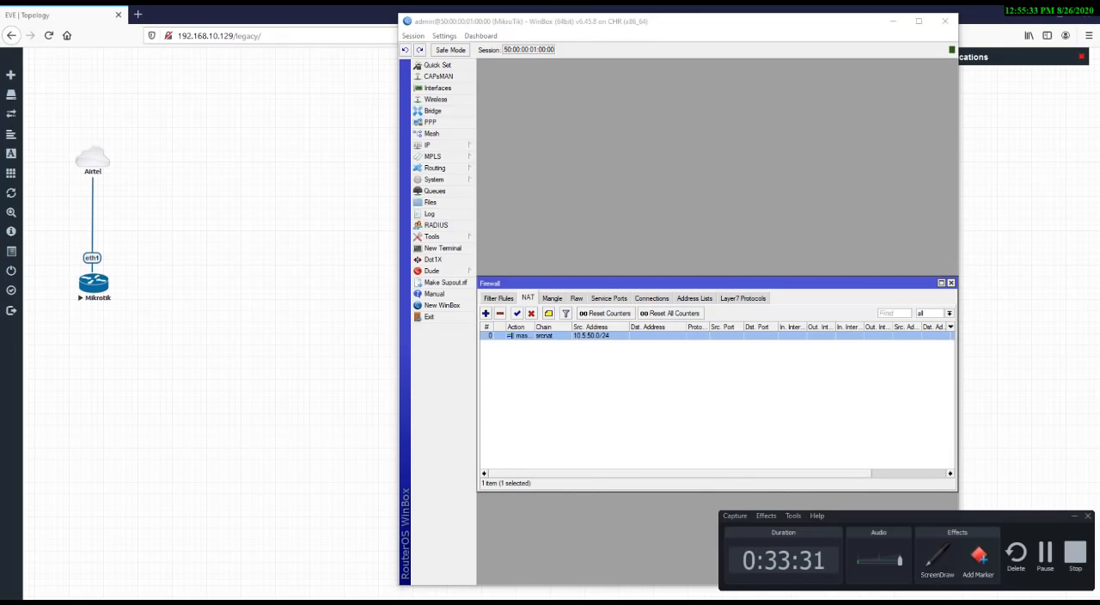
left_click(1077, 516)
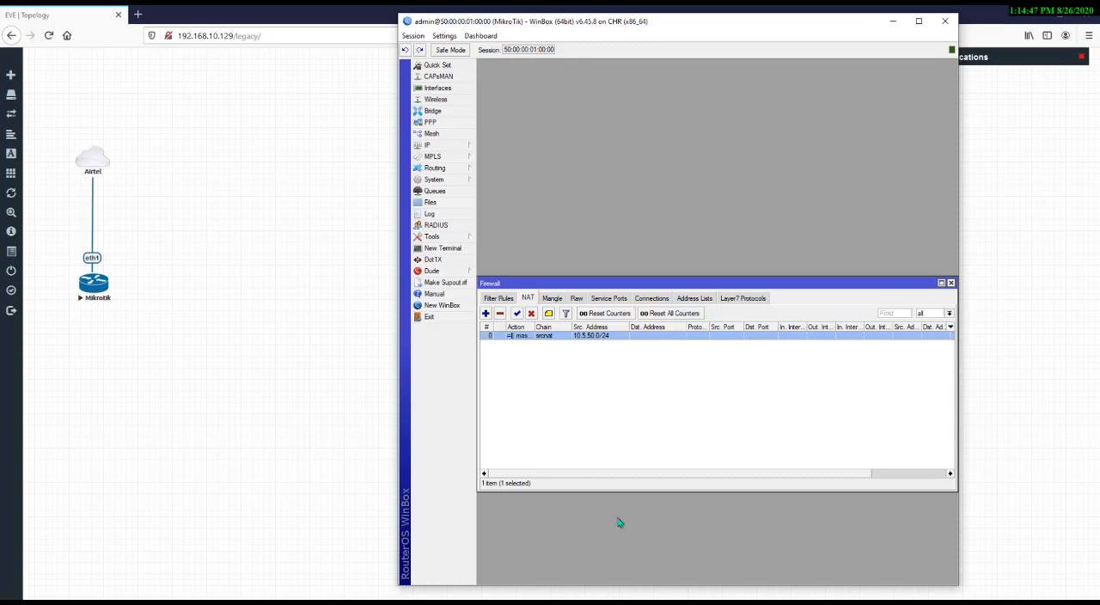
left_click(687, 602)
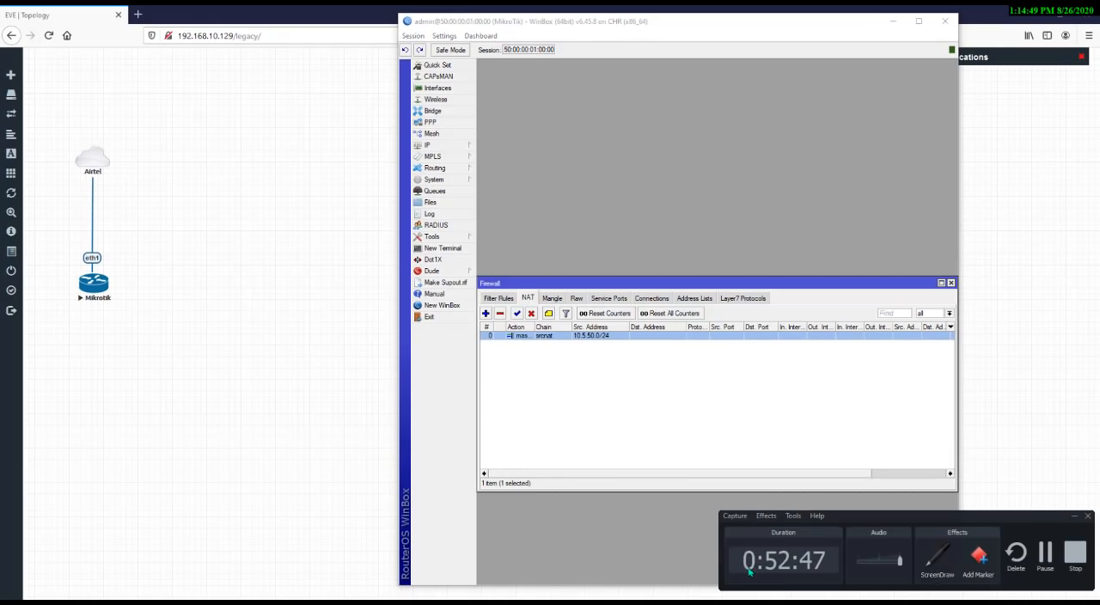
left_click(1074, 517)
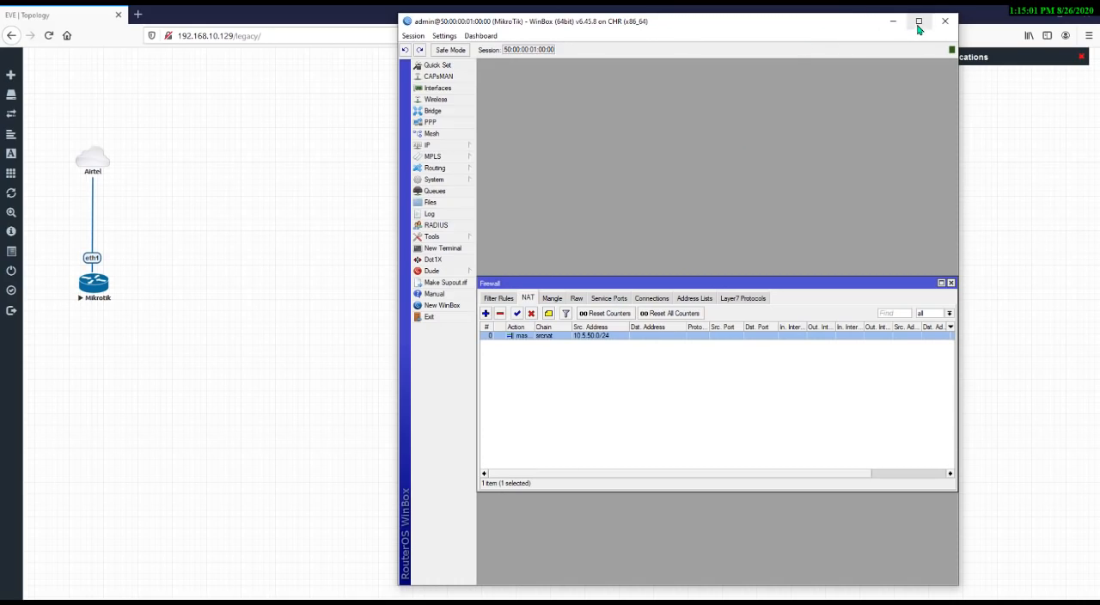
Close the Firewall window
left_click(940, 283)
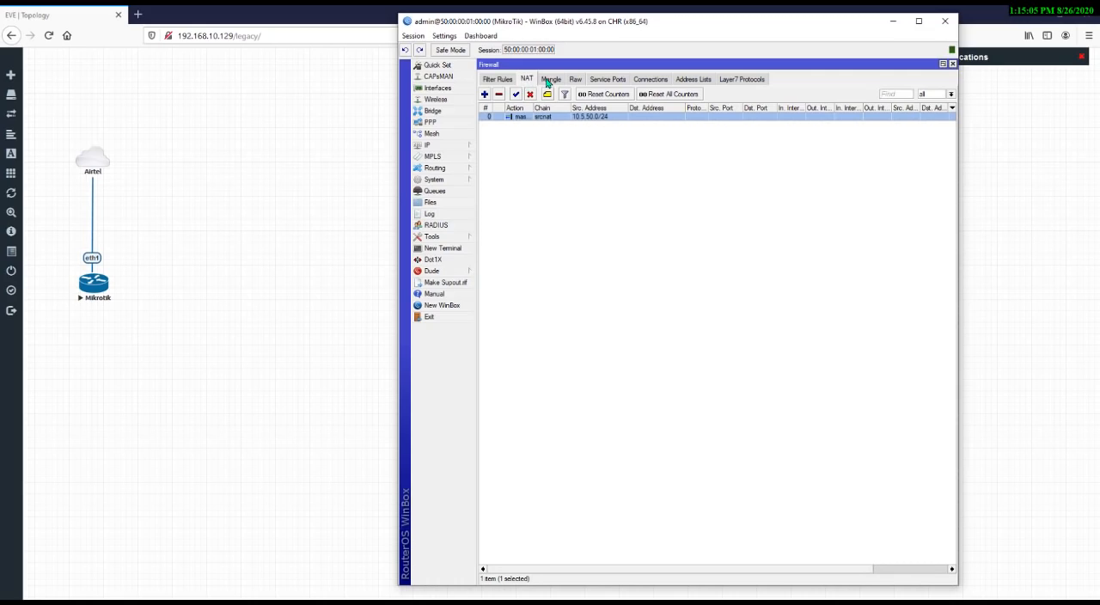
left_click(953, 65)
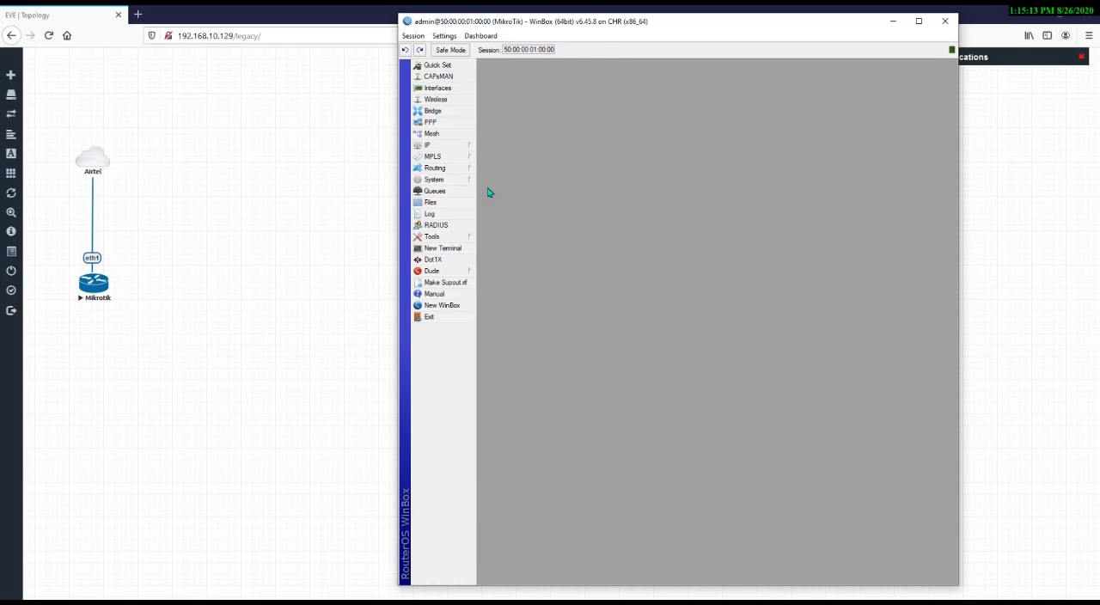
Switch to Paint and enlarge its window
key("super")
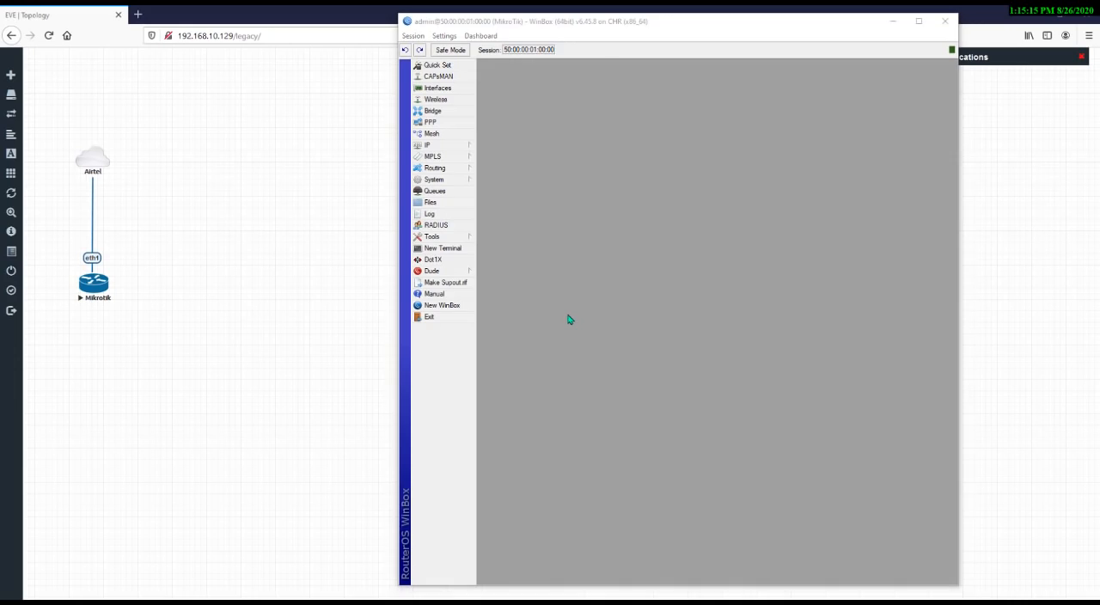
type("paint")
key("Return")
left_click_drag(180, 278, 1097, 574)
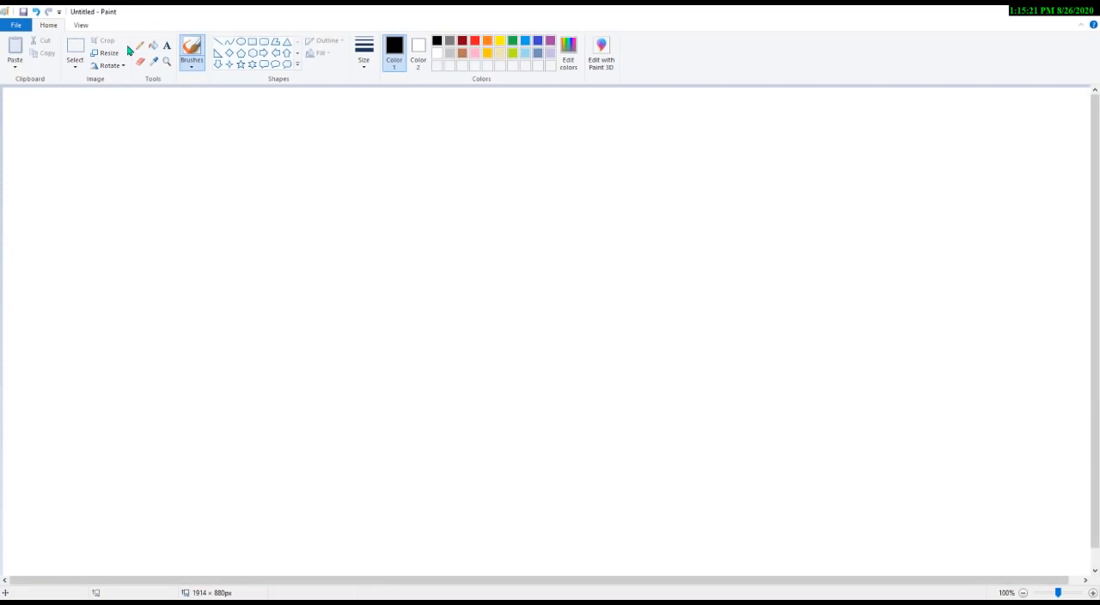
Add a text box listing WAN- Interface, Bridge and Port on separate lines
left_click(167, 45)
left_click(212, 146)
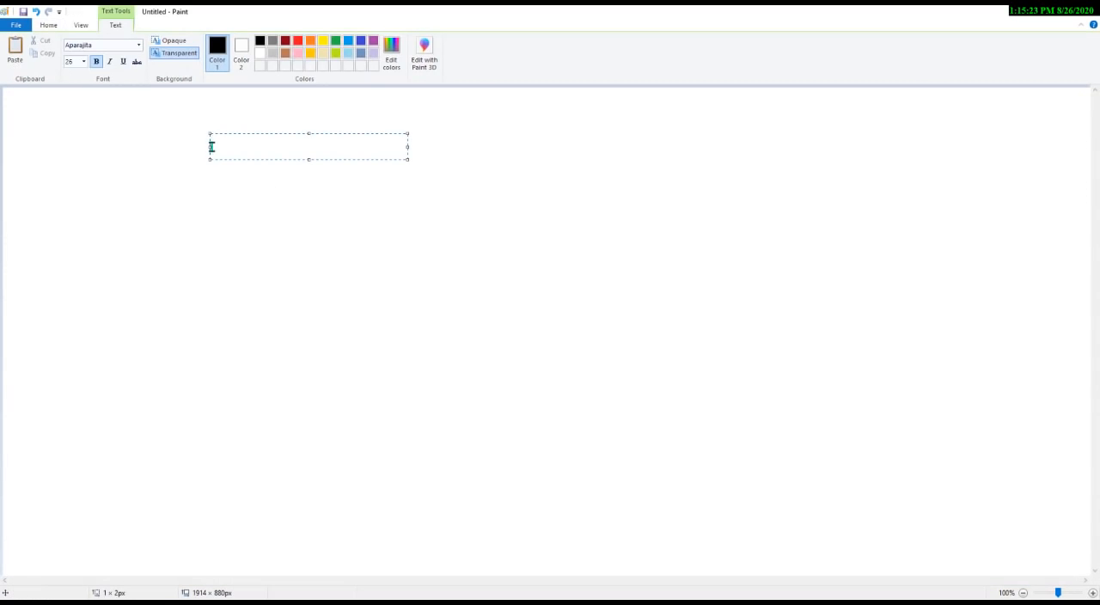
type("WAN- Interface")
key("Return")
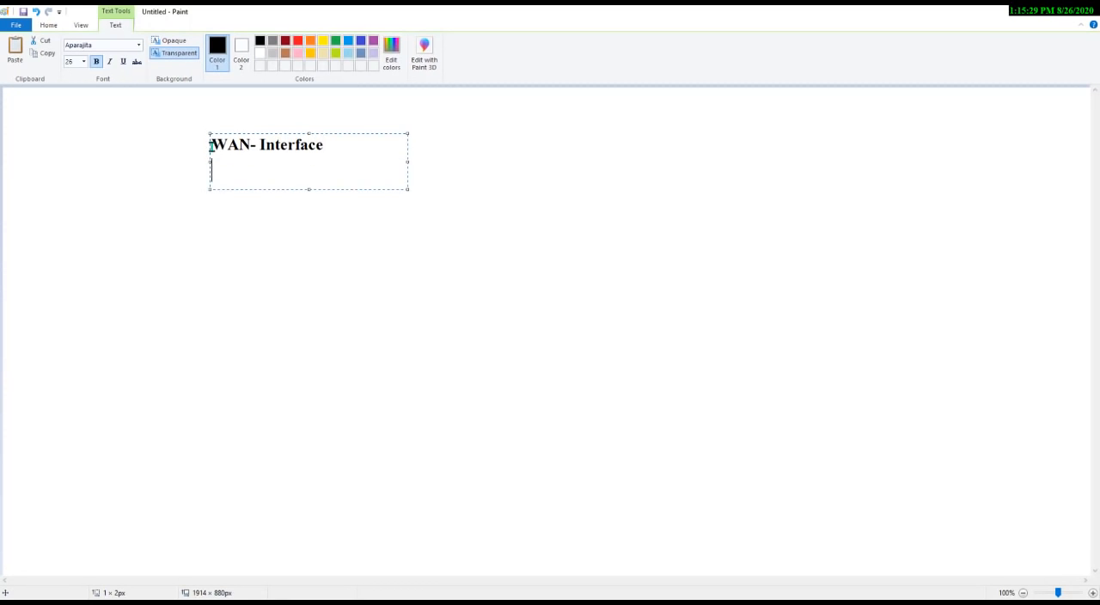
type("Bridge")
key("Return")
type("Port")
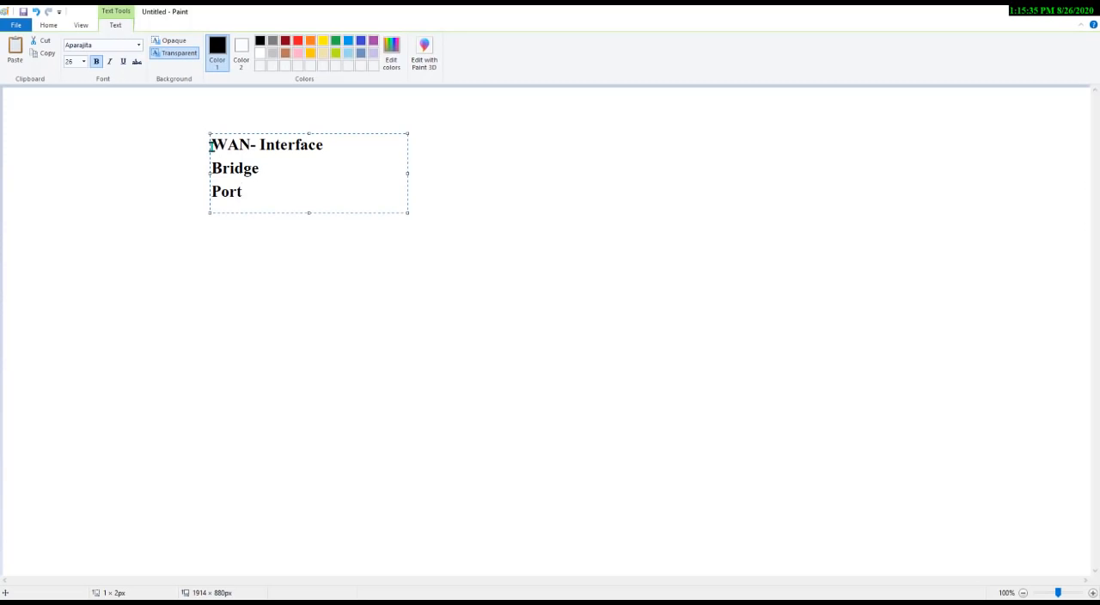
type("s")
Complete the third line as Ports in bridge and add a DHCP Server on bridge line
type("bridge")
key("Return")
type("how")
key("BackSpace")
key("BackSpace")
key("BackSpace")
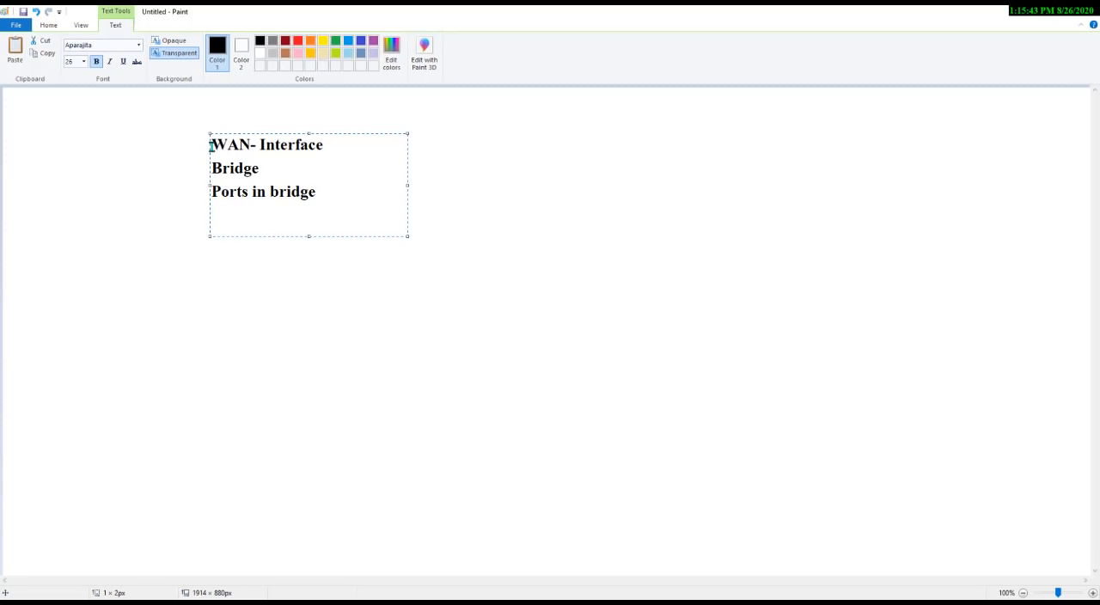
type("DHCP Se")
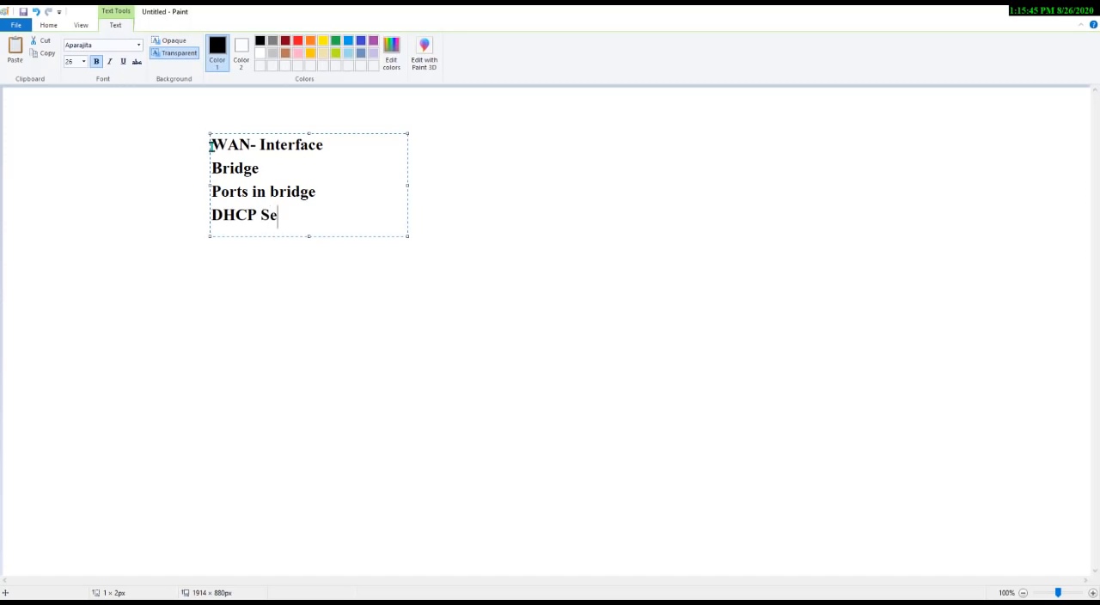
type("rver on bri")
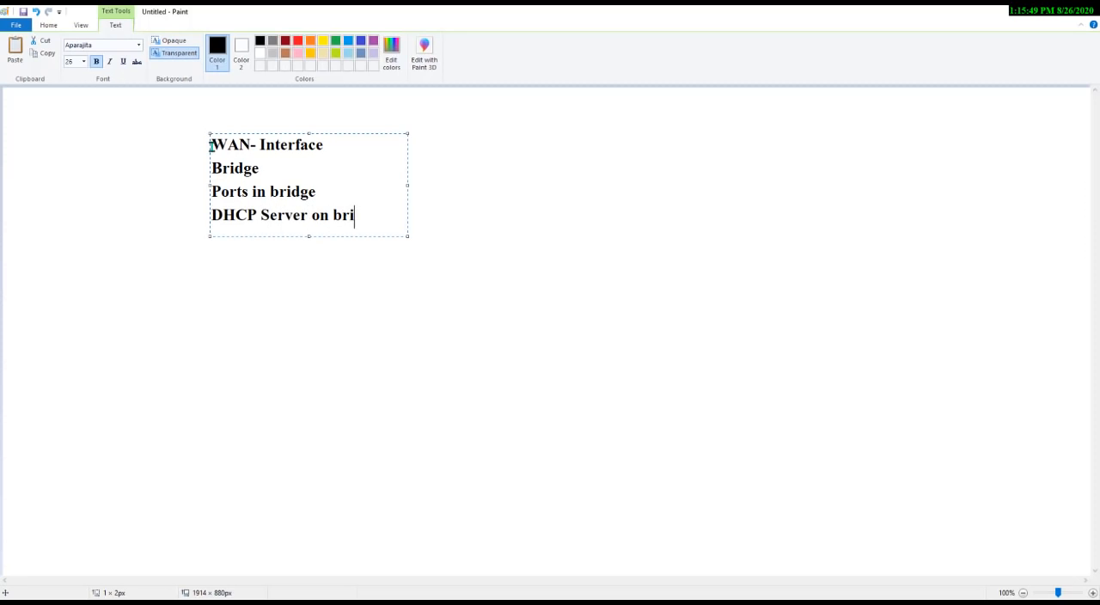
type("dge")
Add a DHCP Server on port line after a blank line
key("Return")
key("Return")
type("DHCP S")
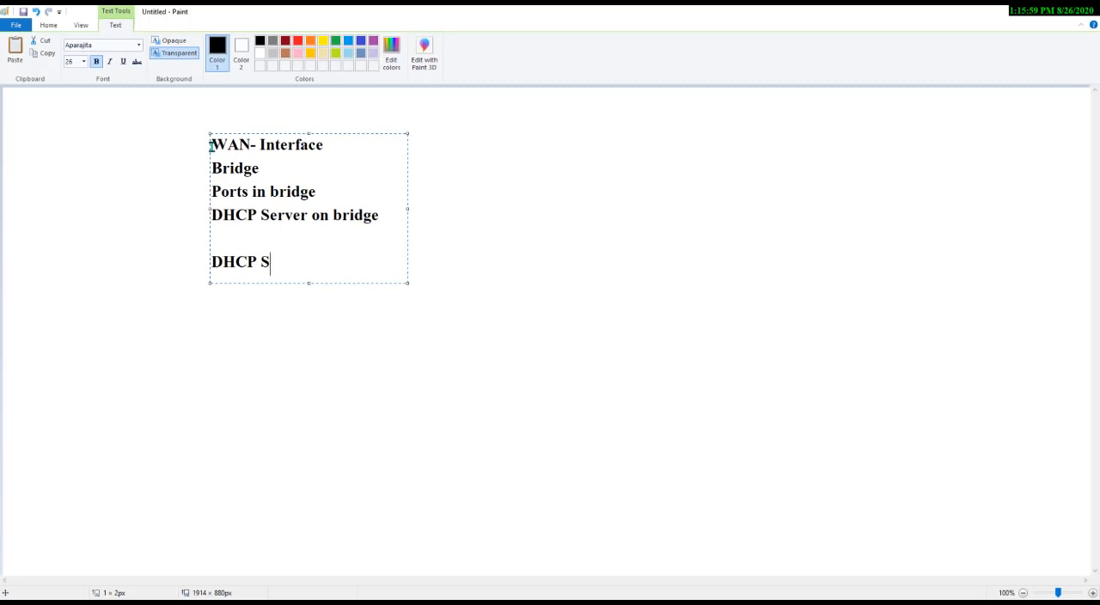
type("erver on port")
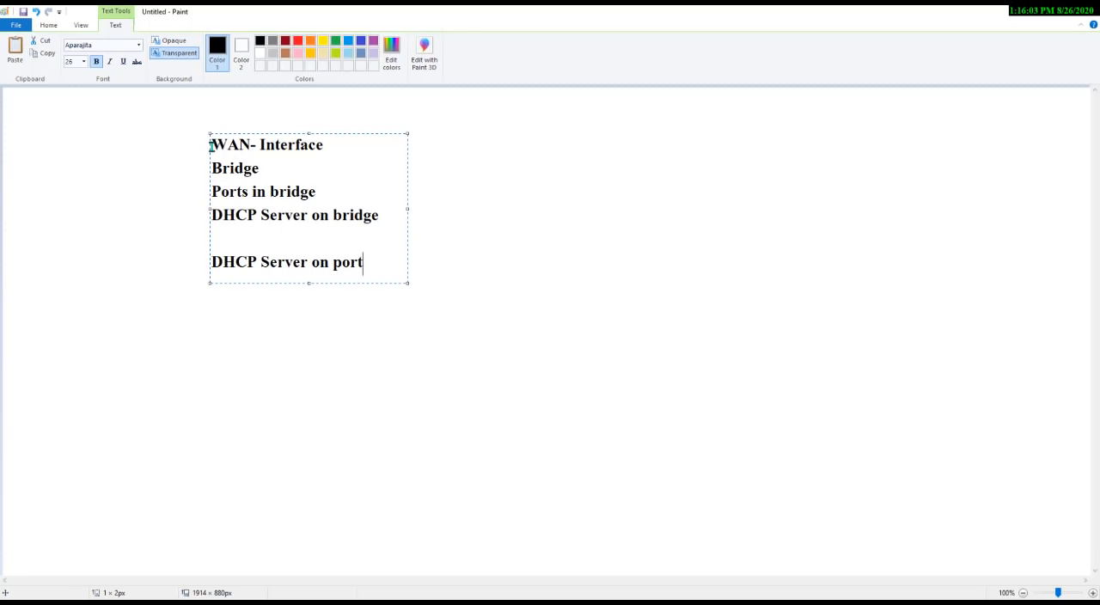
Highlight the DHCP Server on bridge and DHCP Server on port lines, then minimize Paint
left_click_drag(213, 215, 387, 221)
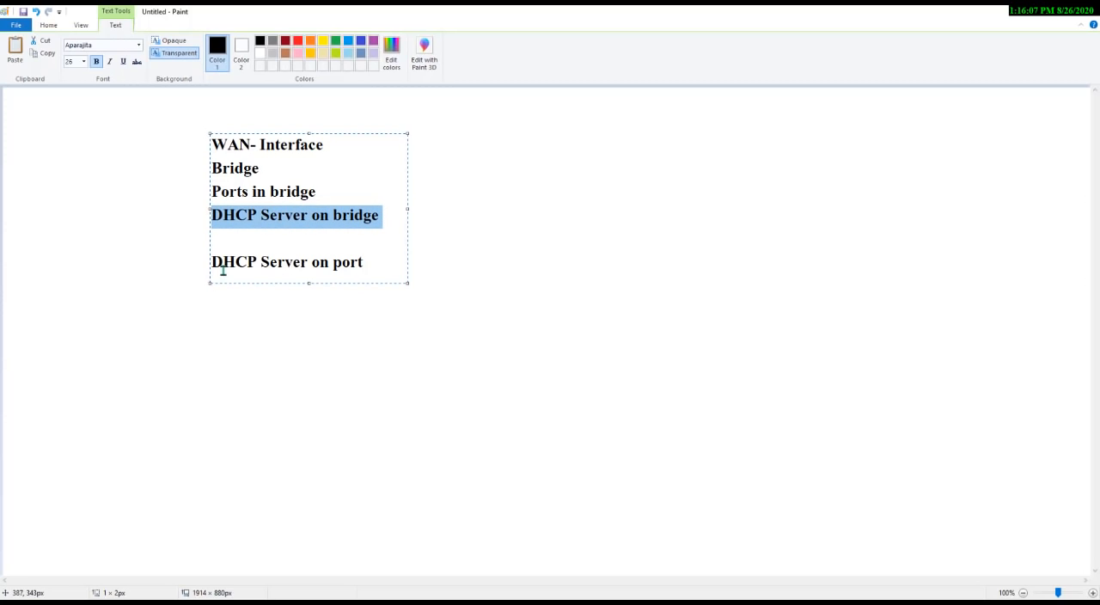
left_click_drag(214, 263, 380, 266)
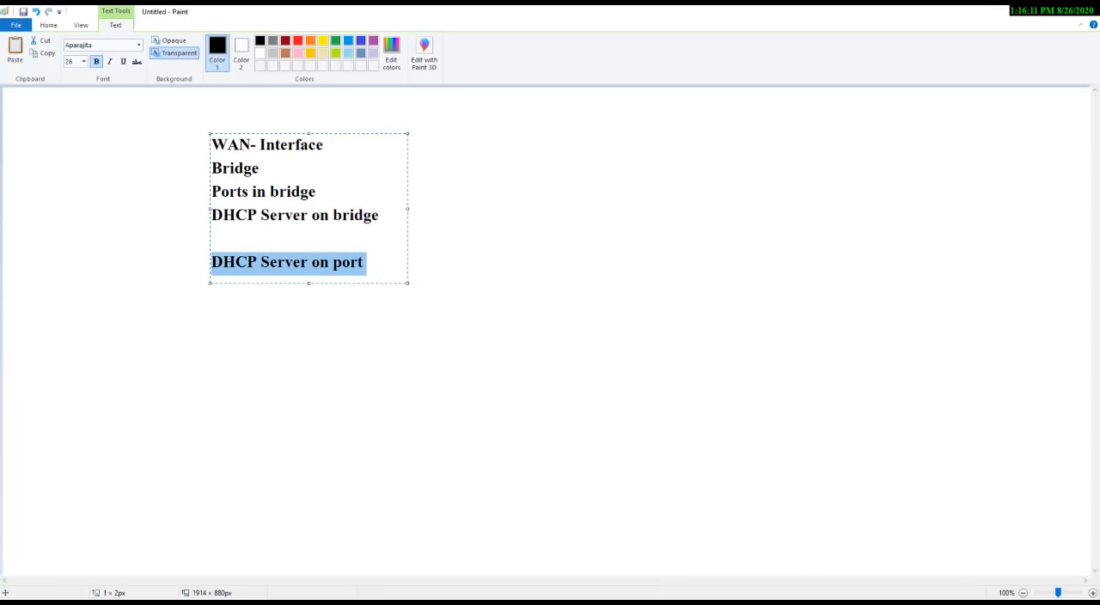
left_click(1005, 18)
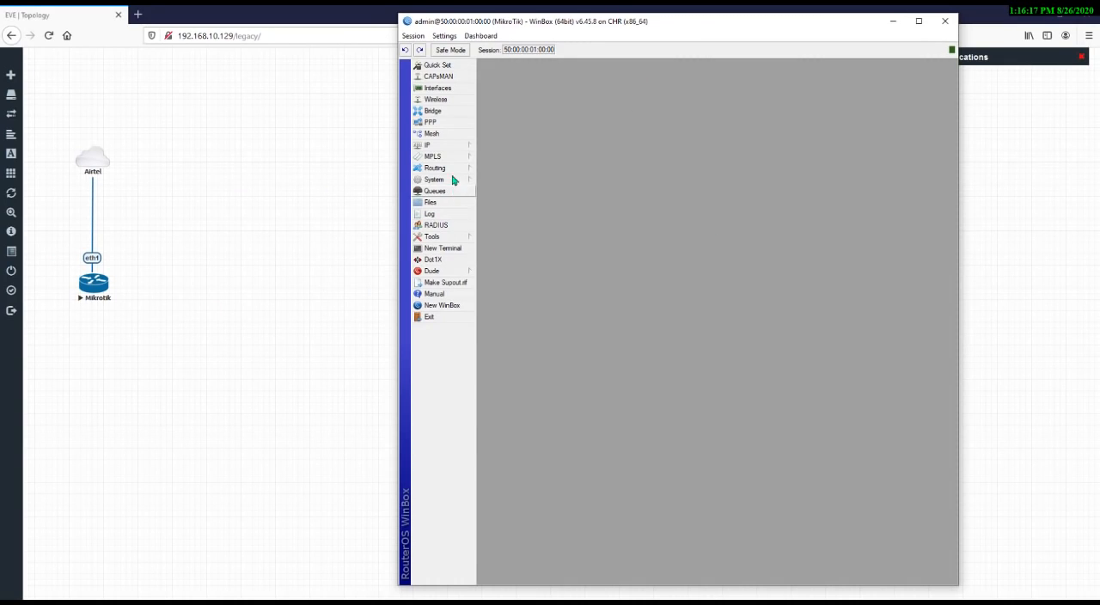
Remove ether2 from the LAN_Bridge ports and close the Bridge window
left_click(453, 114)
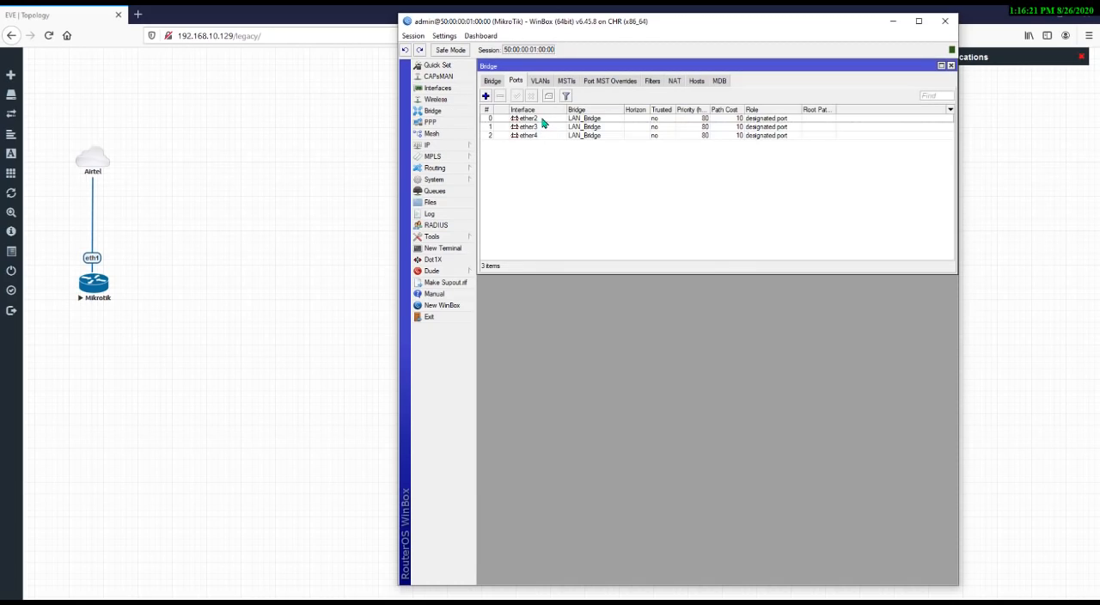
left_click(544, 121)
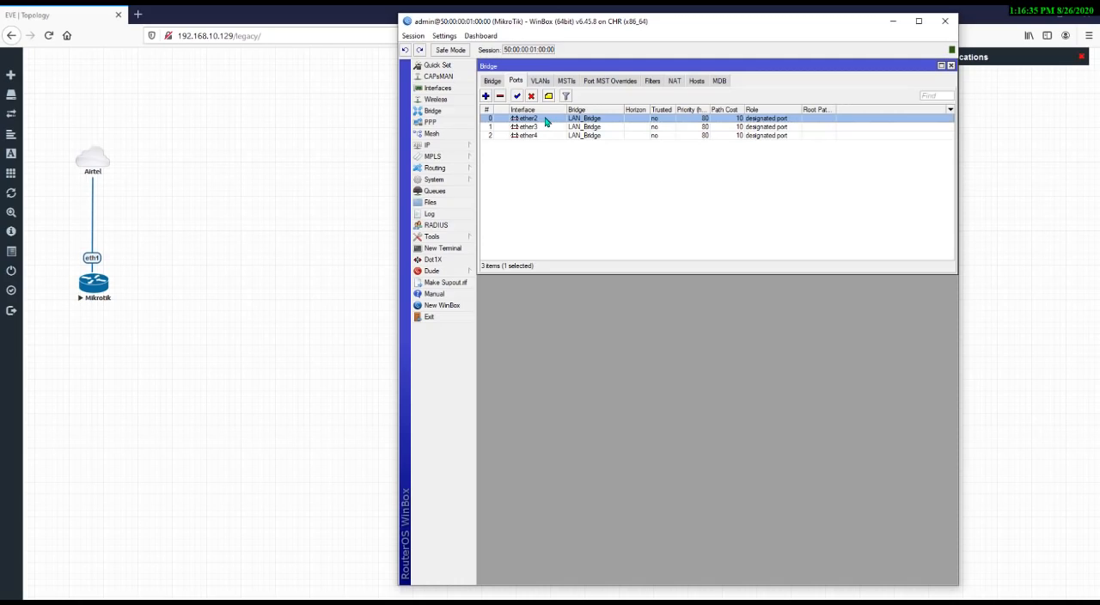
left_click(501, 96)
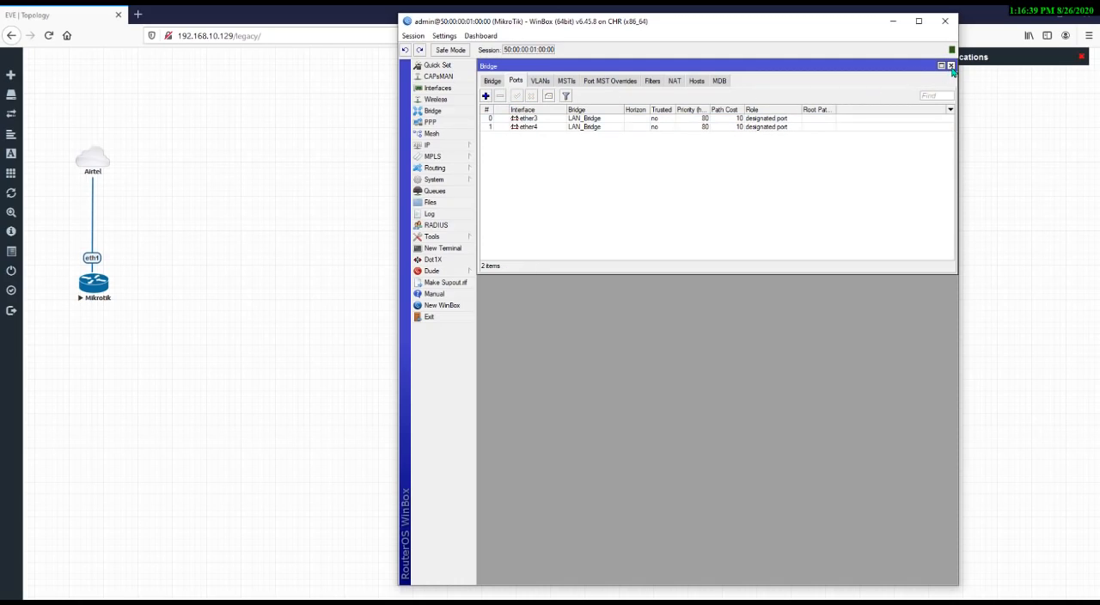
left_click(951, 66)
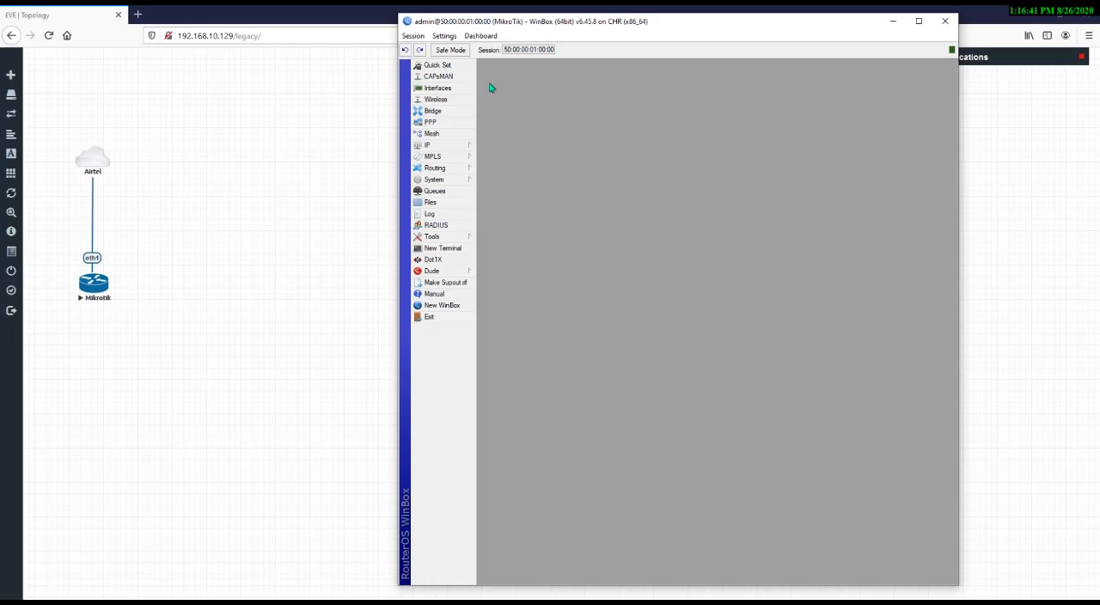
Start the DHCP Setup wizard and choose ether2 as the DHCP server interface
left_click(465, 150)
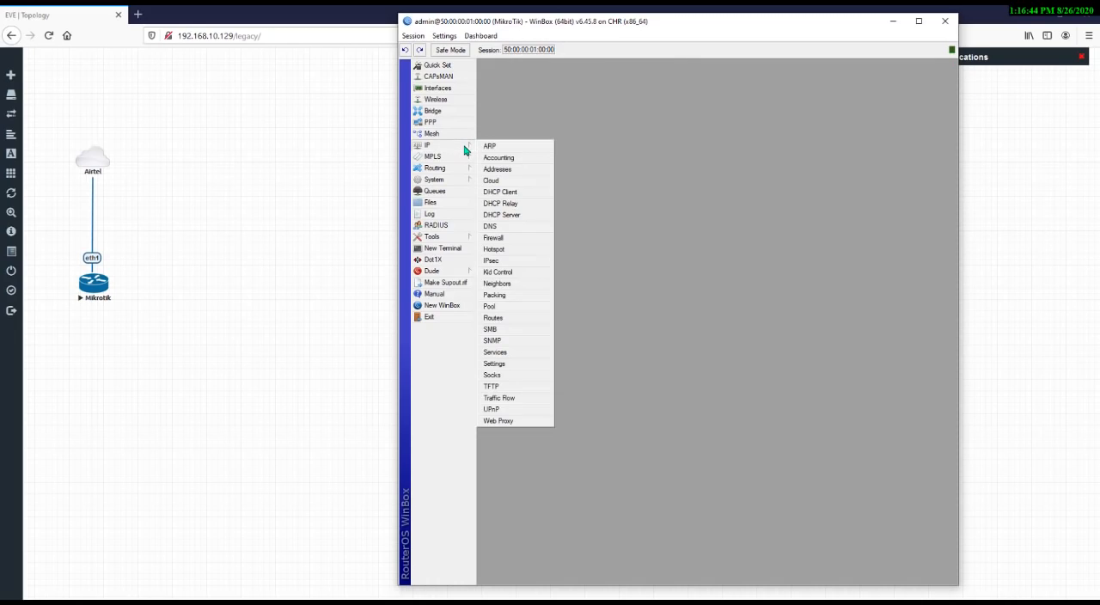
left_click(521, 217)
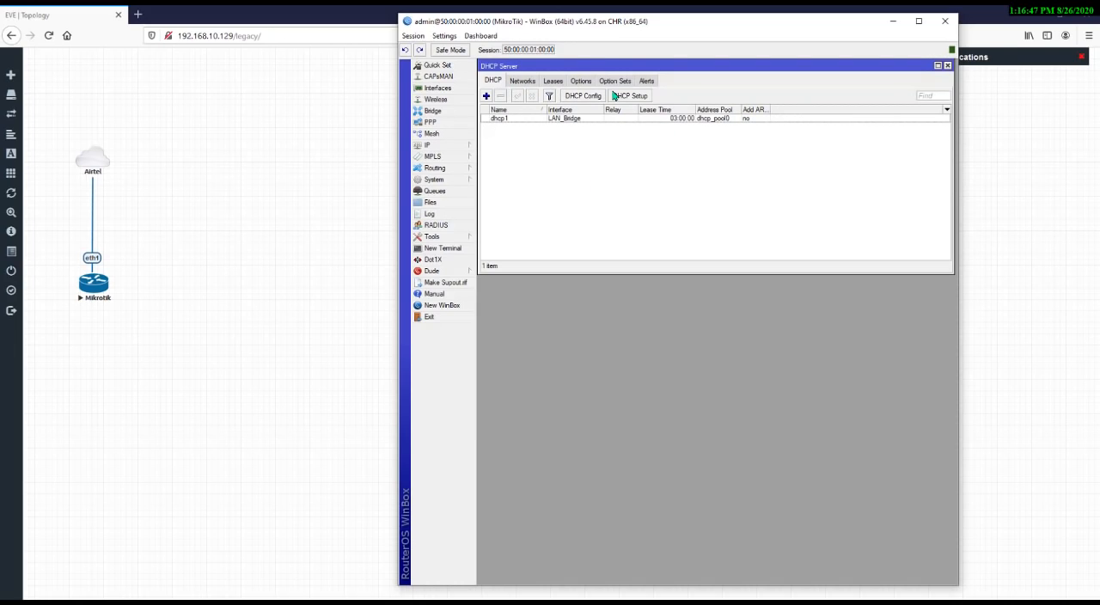
left_click(641, 98)
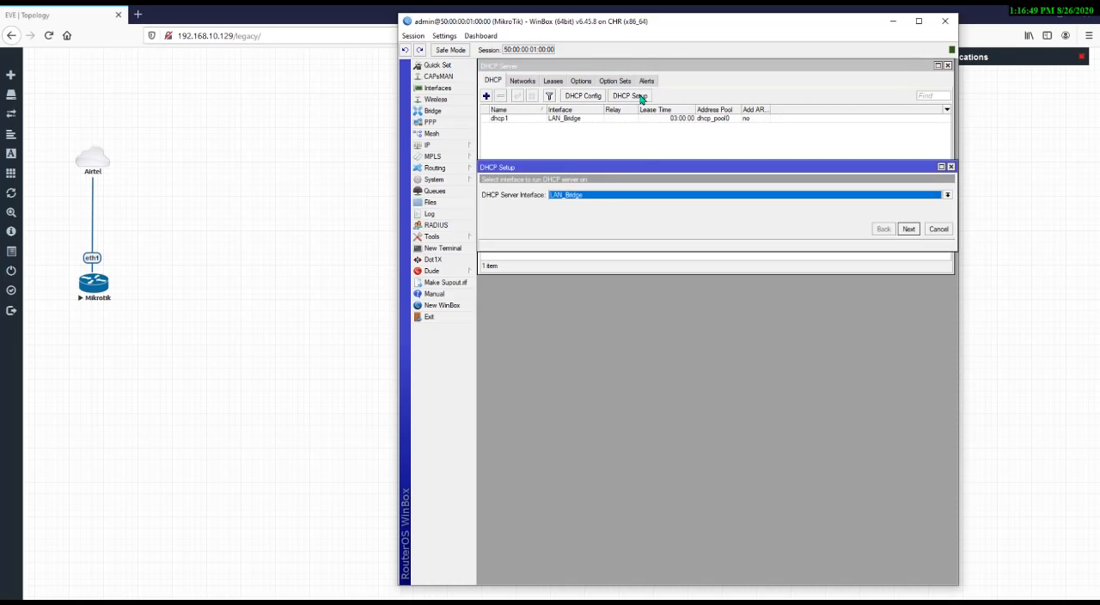
left_click(575, 195)
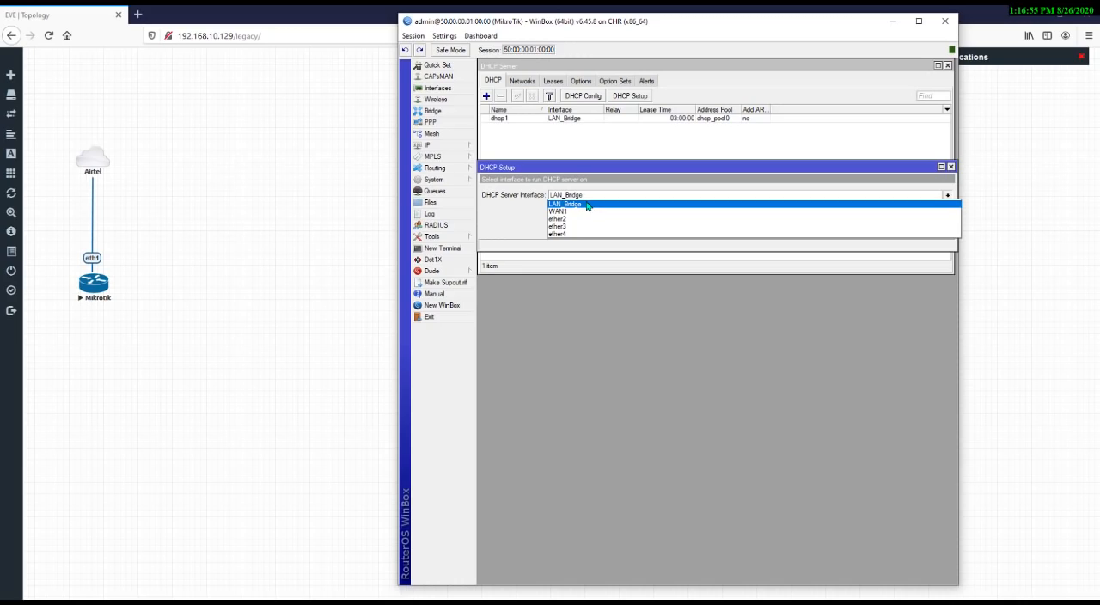
left_click(588, 205)
left_click(589, 194)
left_click(570, 219)
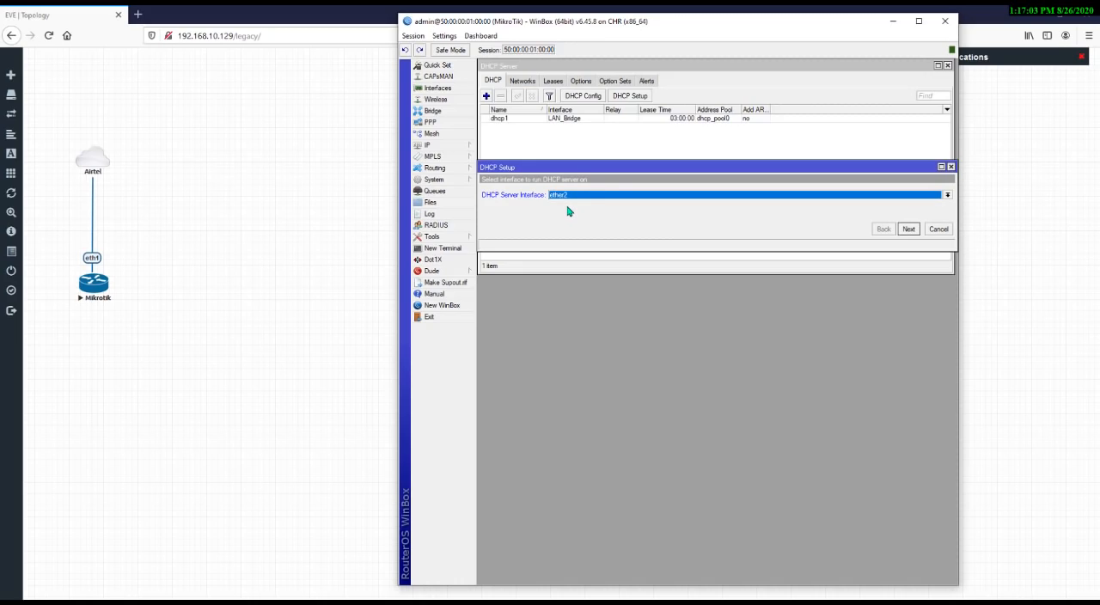
left_click(908, 228)
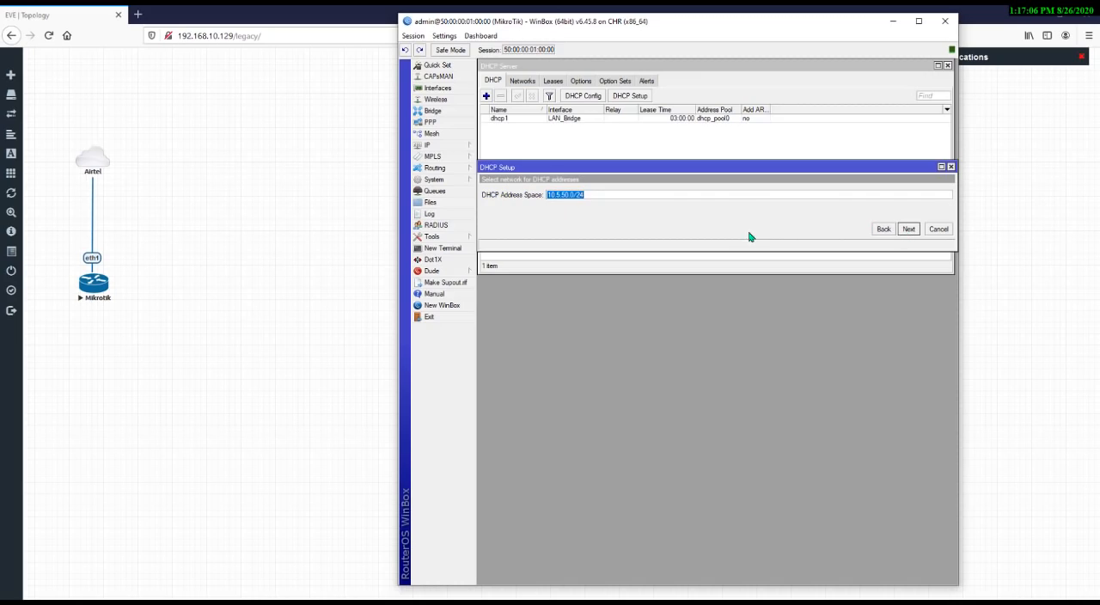
Set the DHCP address space to 10.5.60.0/24 and continue
left_click(575, 194)
left_click_drag(601, 194, 442, 215)
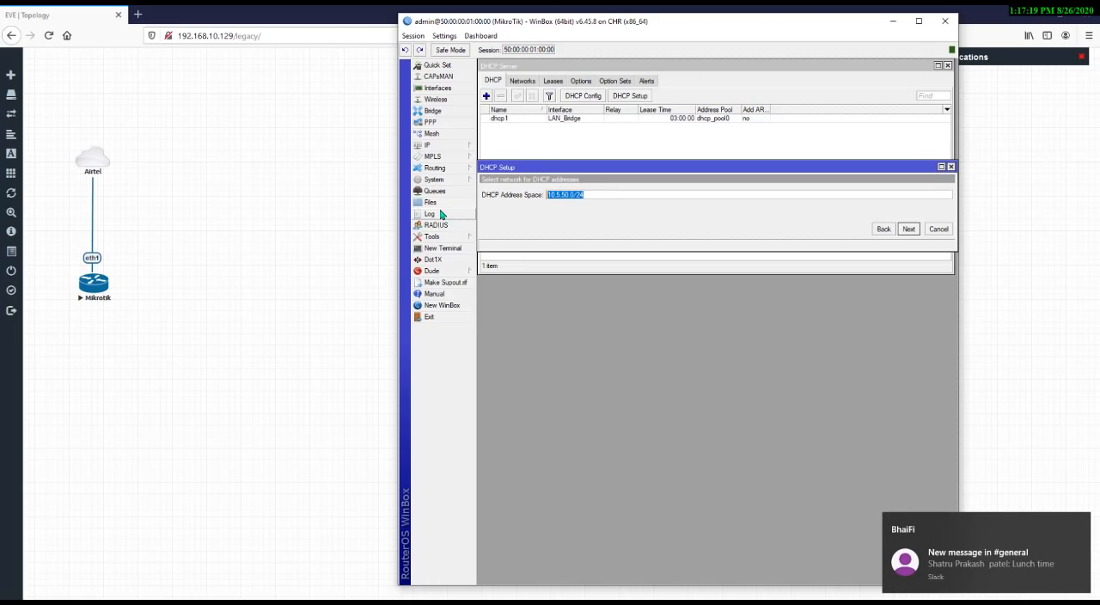
left_click(988, 603)
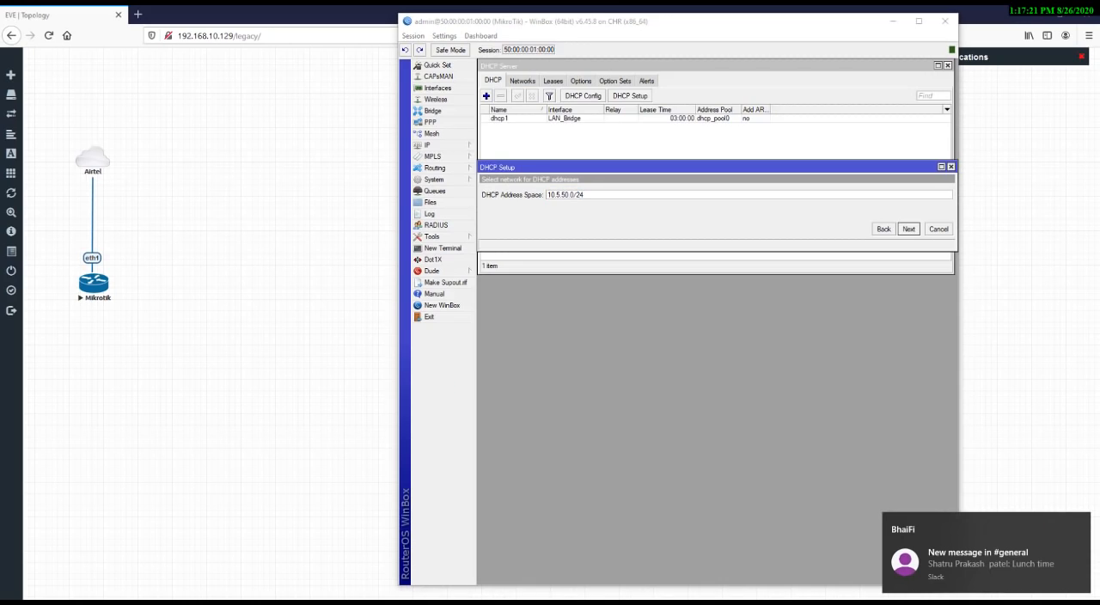
left_click(920, 581)
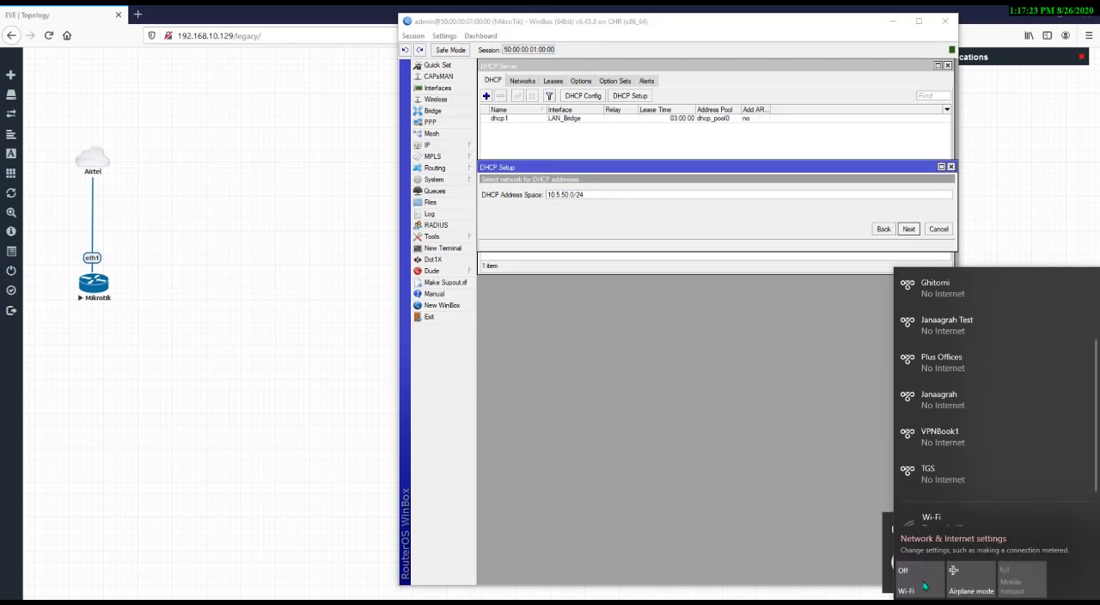
left_click(875, 540)
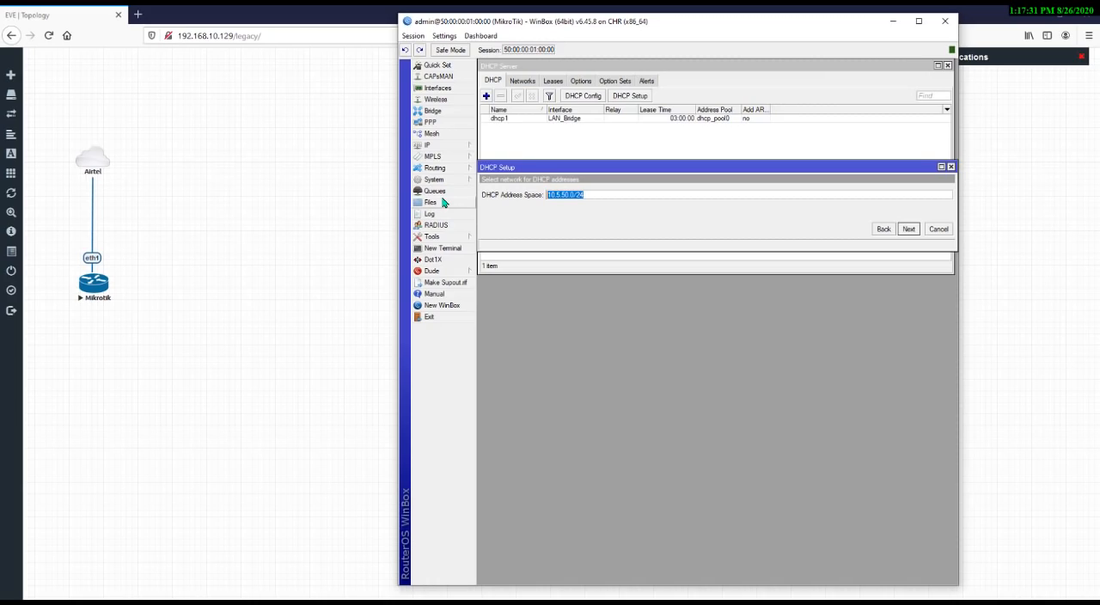
type("10.5.60.0/24")
left_click(575, 196)
double_click(580, 195)
left_click(593, 193)
left_click(908, 229)
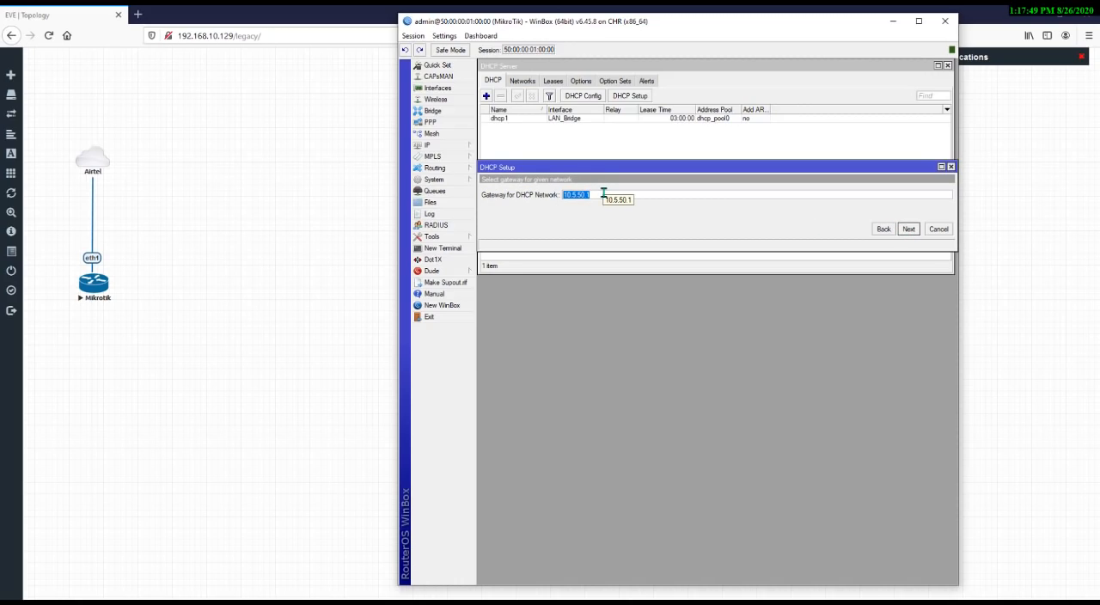
Set the gateway for the DHCP network to 10.5.60.1 and leave the DHCP relay empty
type("10")
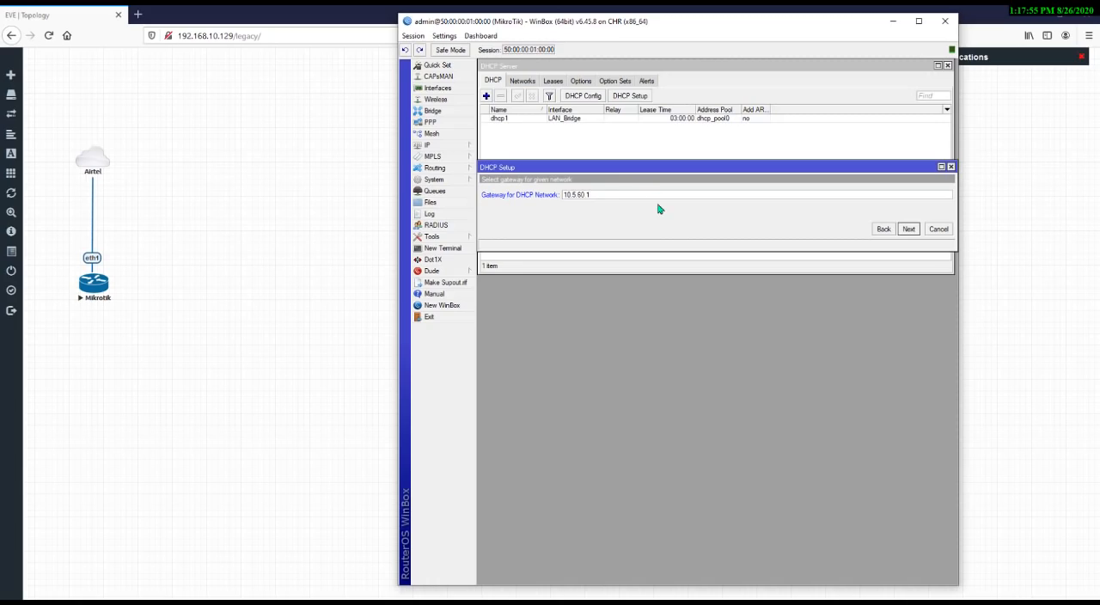
left_click(908, 229)
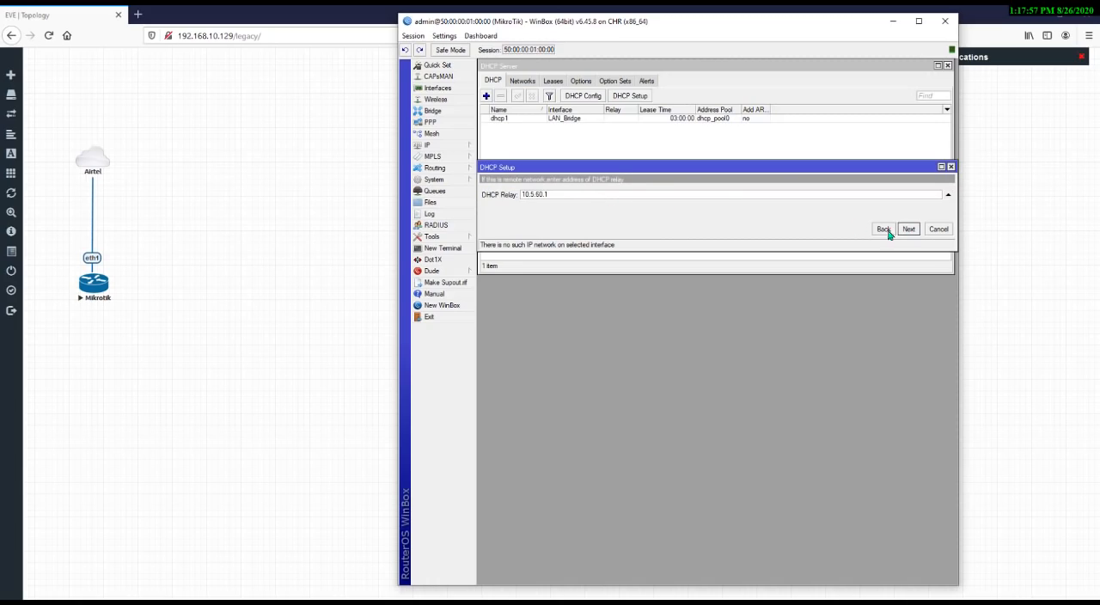
left_click(948, 194)
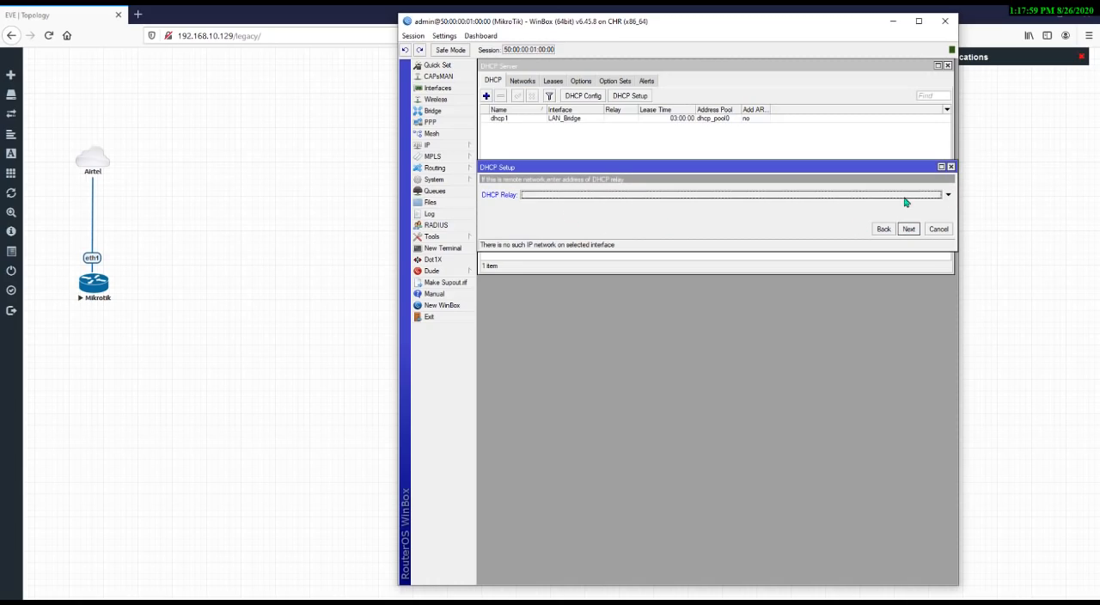
left_click(909, 229)
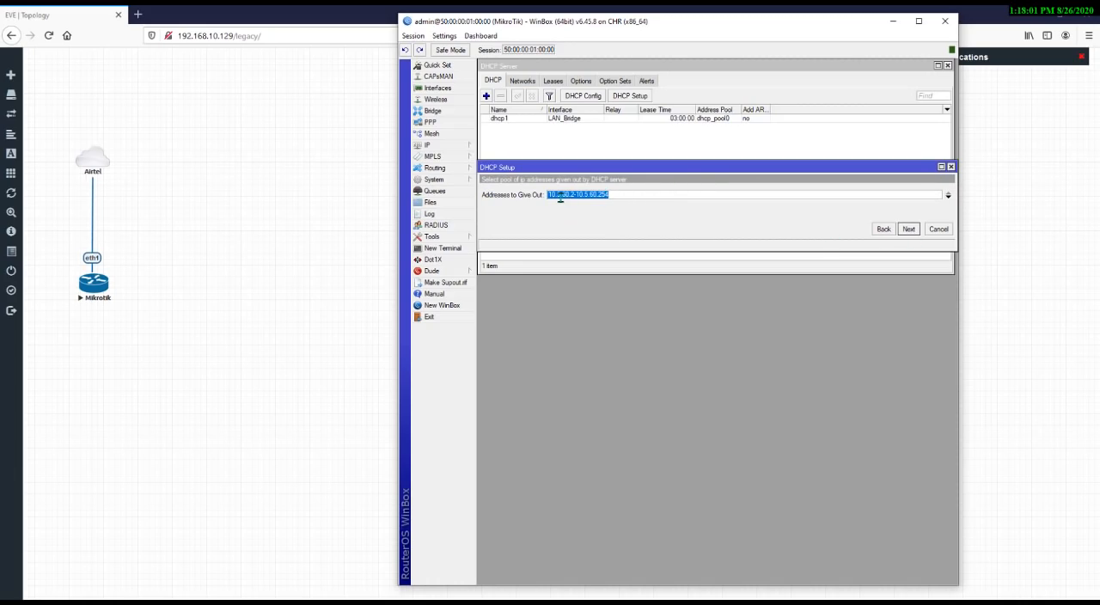
Accept the pool 10.5.60.2-10.5.60.254 and add a second DNS server entry below 8.8.8.8
left_click(619, 194)
left_click(909, 229)
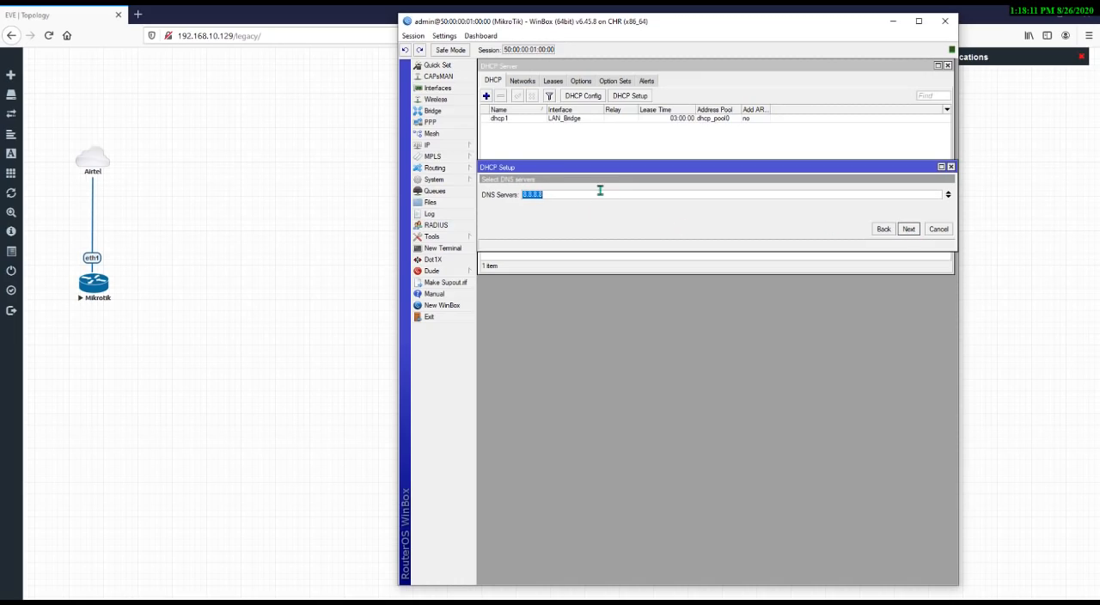
left_click(948, 197)
type("8.8.4.4")
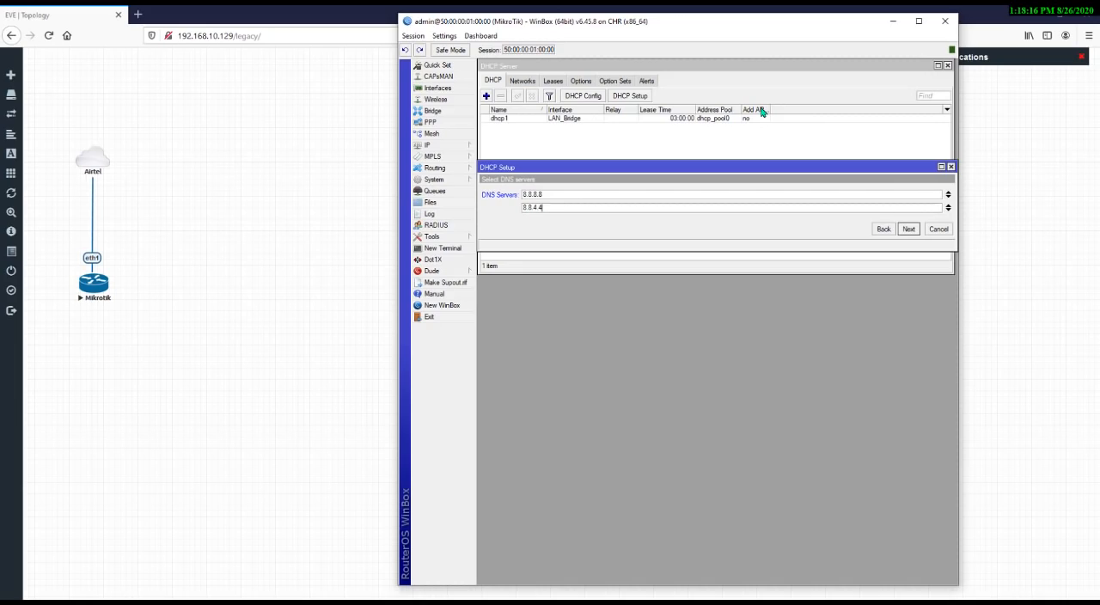
left_click(909, 229)
Keep the 03:00:00 lease time and complete the DHCP setup
left_click(554, 193)
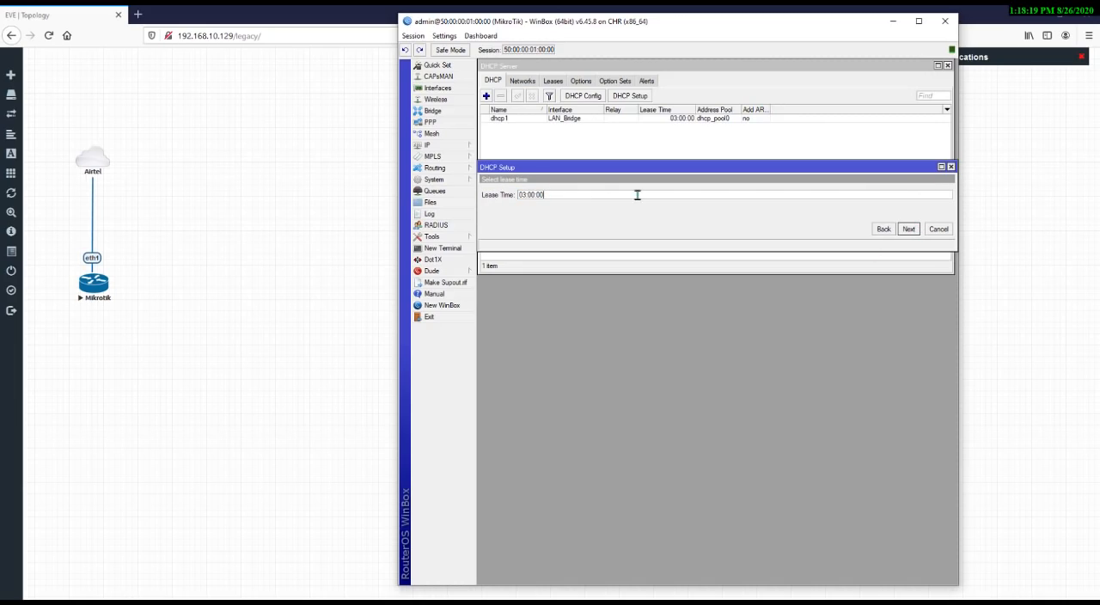
left_click(911, 231)
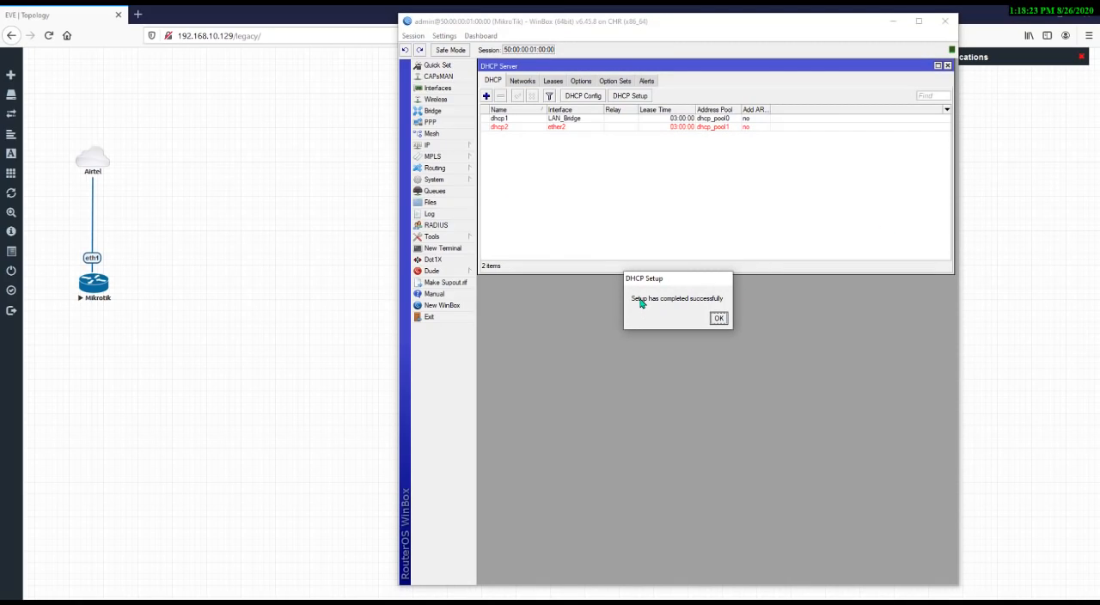
left_click(720, 319)
Add the IP address 10.5.60.1/24 on interface ether2 and close the address list
left_click(534, 127)
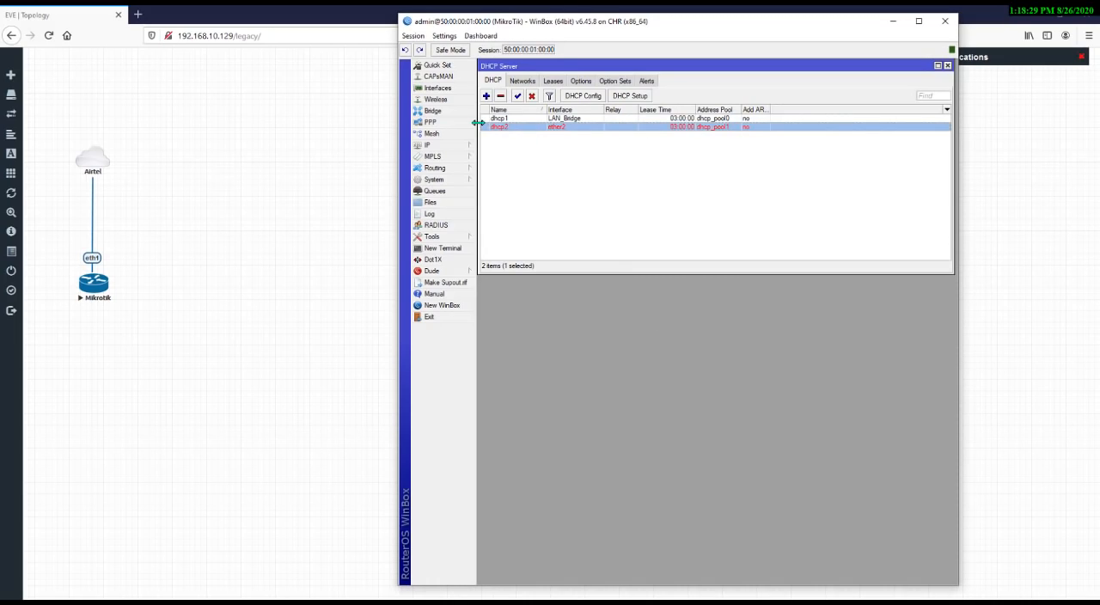
left_click(597, 171)
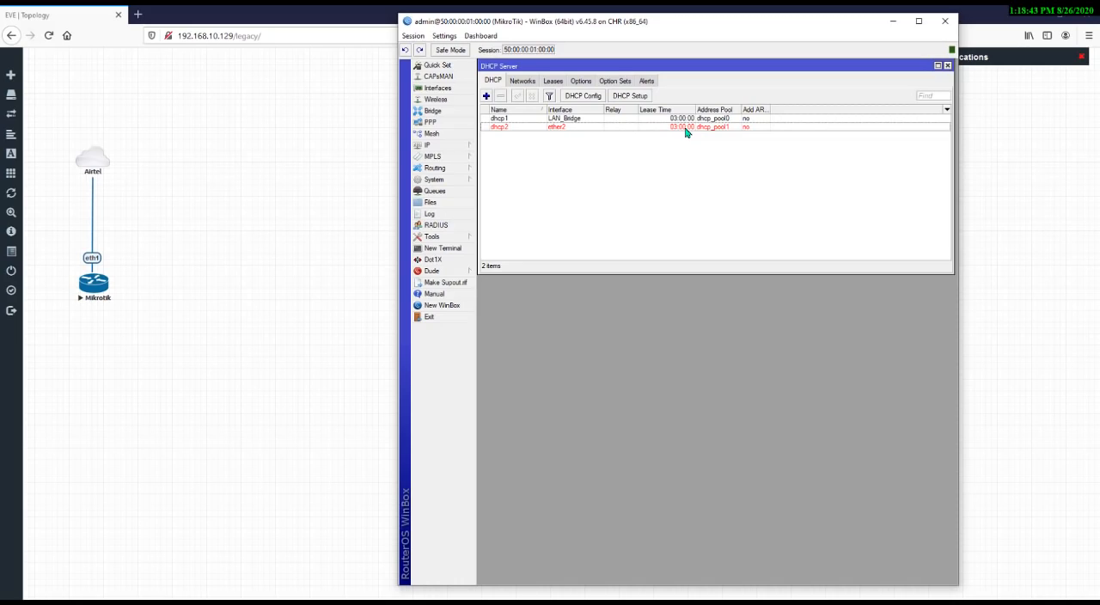
left_click(440, 146)
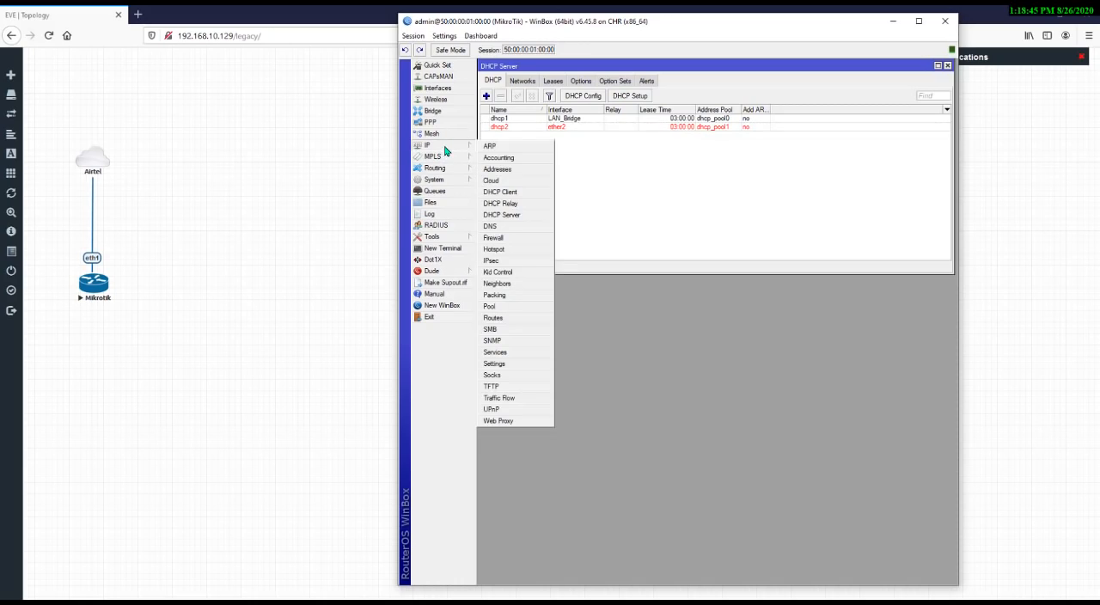
left_click(515, 169)
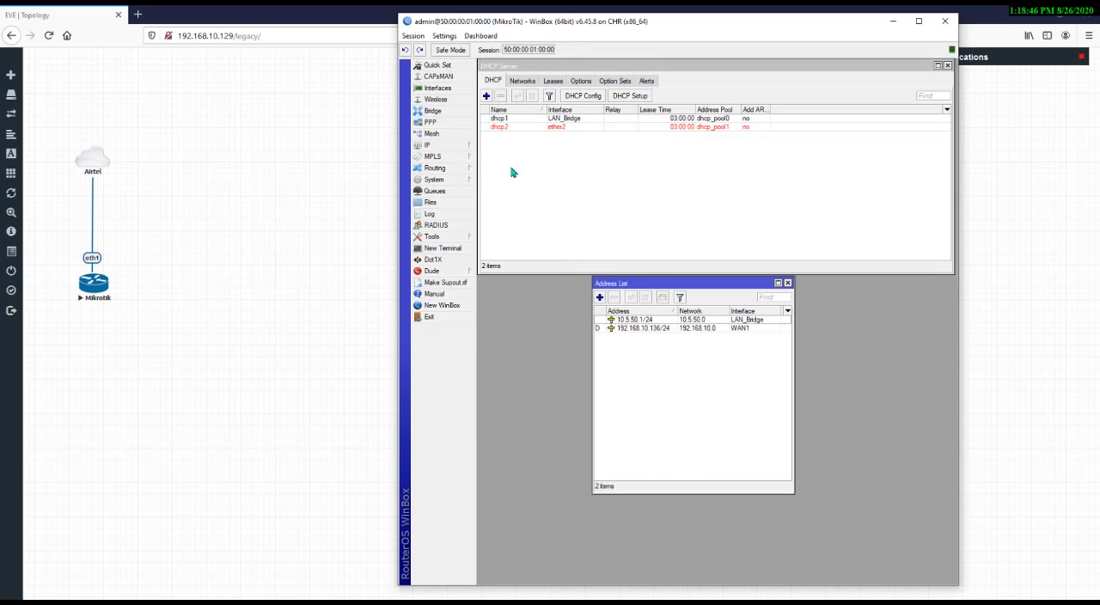
left_click(599, 299)
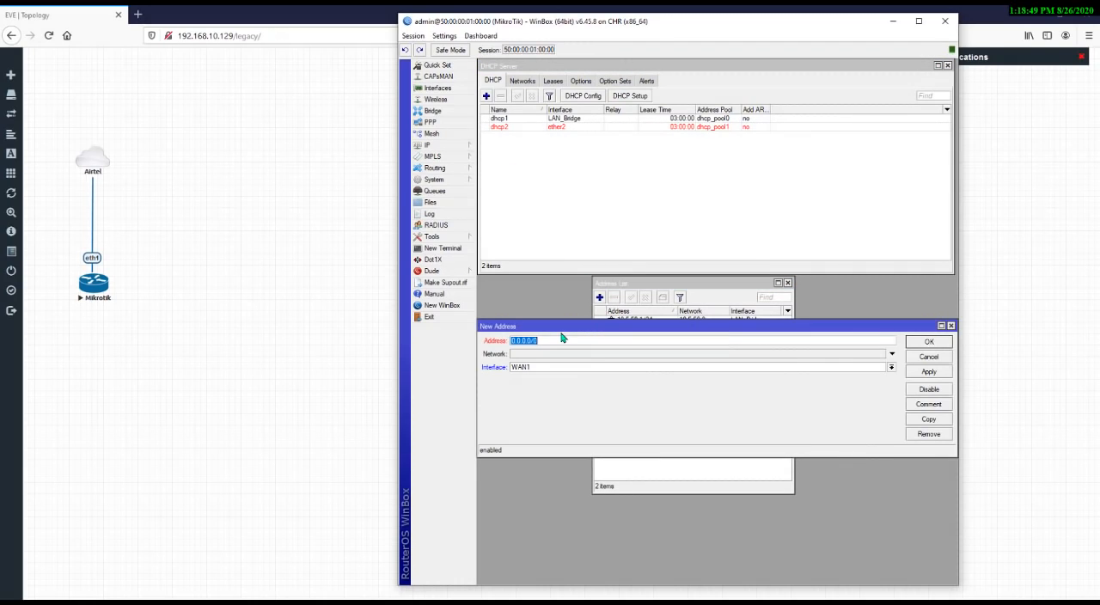
type("10.5.60.1/24")
left_click(593, 367)
left_click(568, 393)
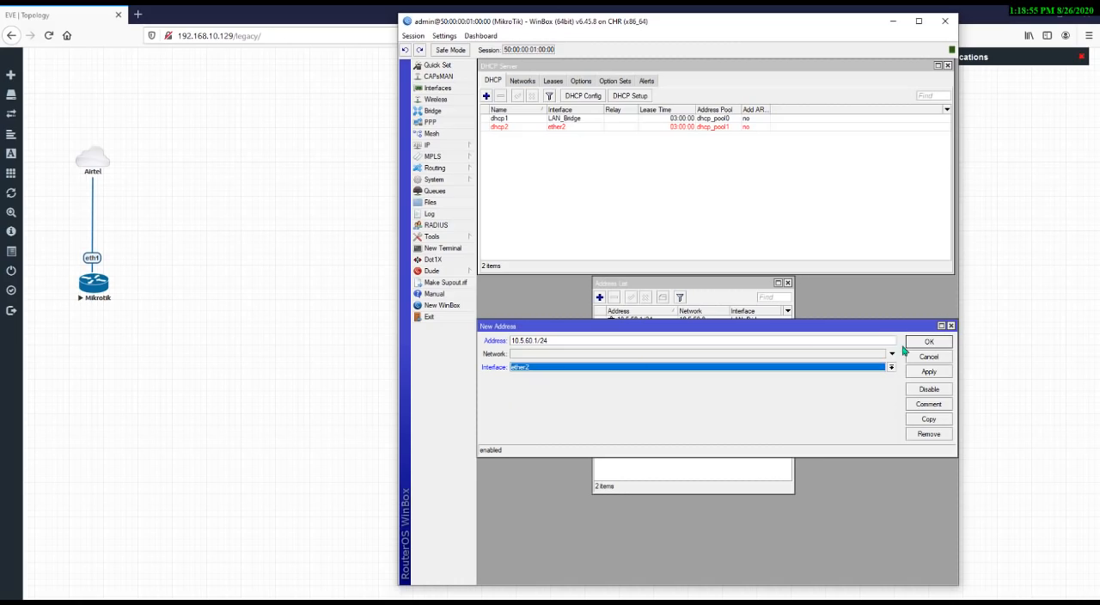
left_click(943, 376)
left_click(928, 342)
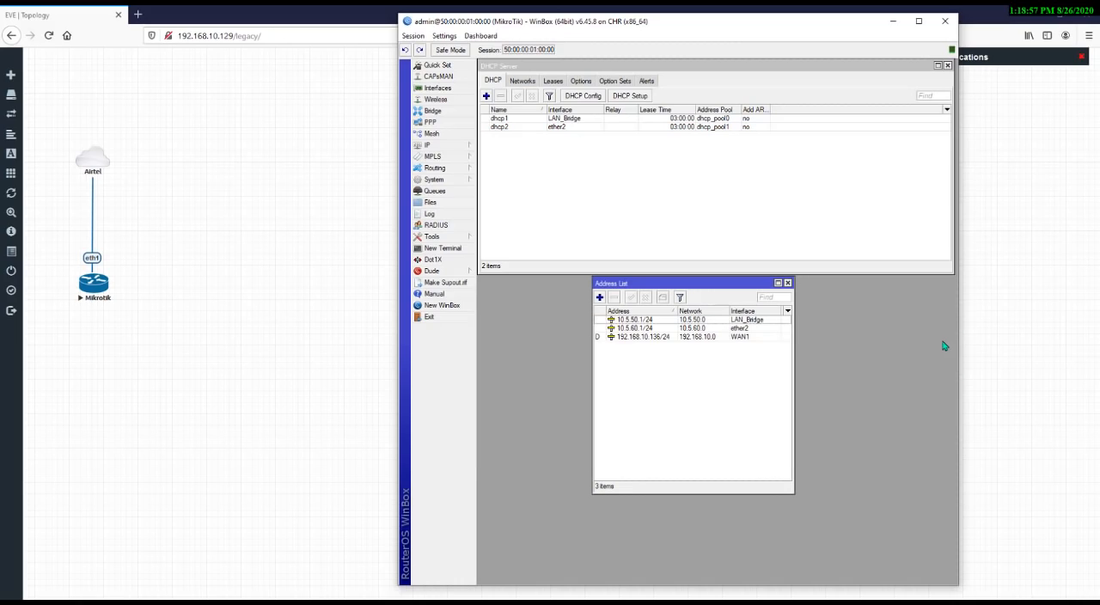
left_click(561, 127)
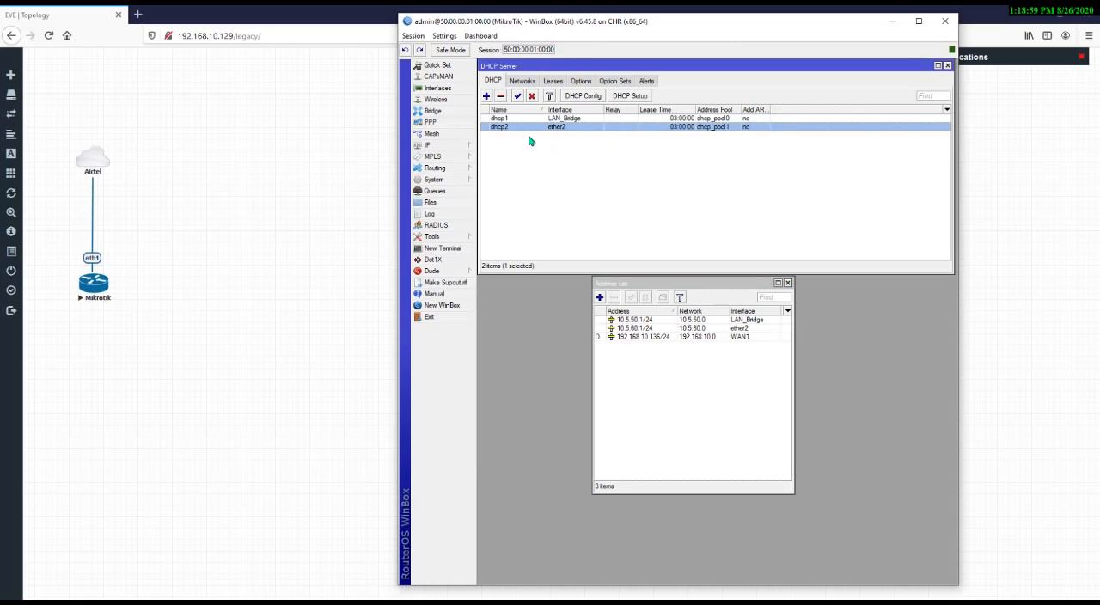
left_click(787, 283)
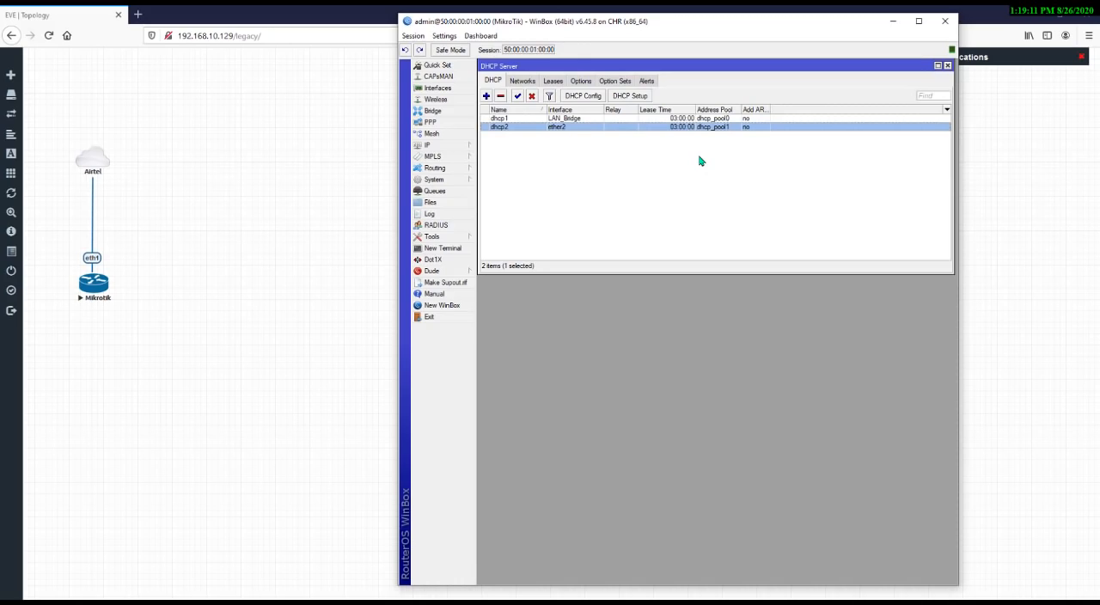
Open the firewall NAT rules and create a new rule with chain srcnat and source address 10.5.60.0/24
left_click(430, 134)
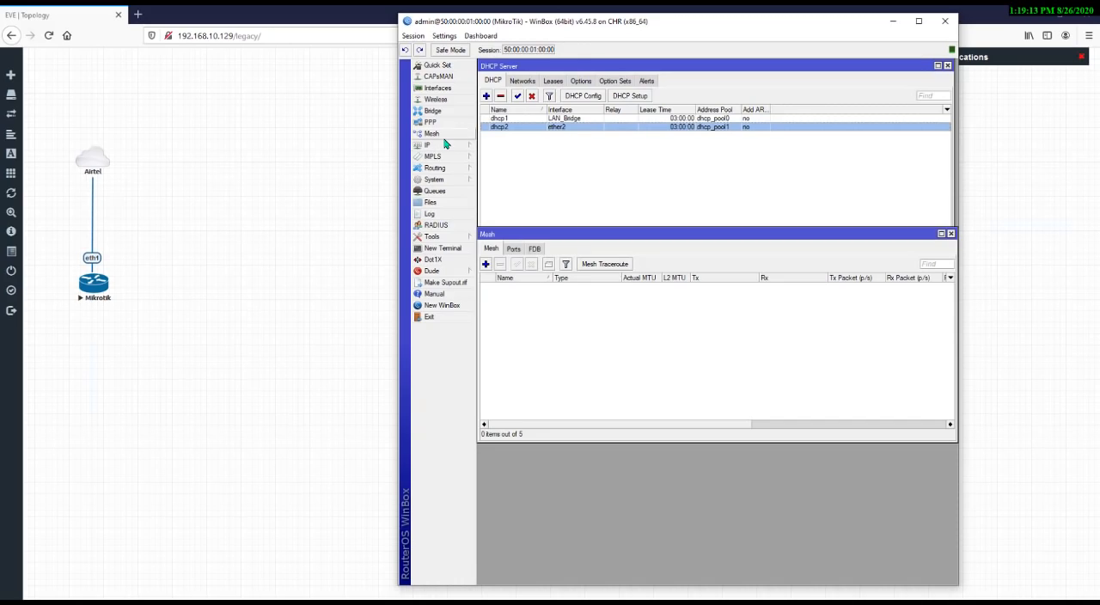
key("Escape")
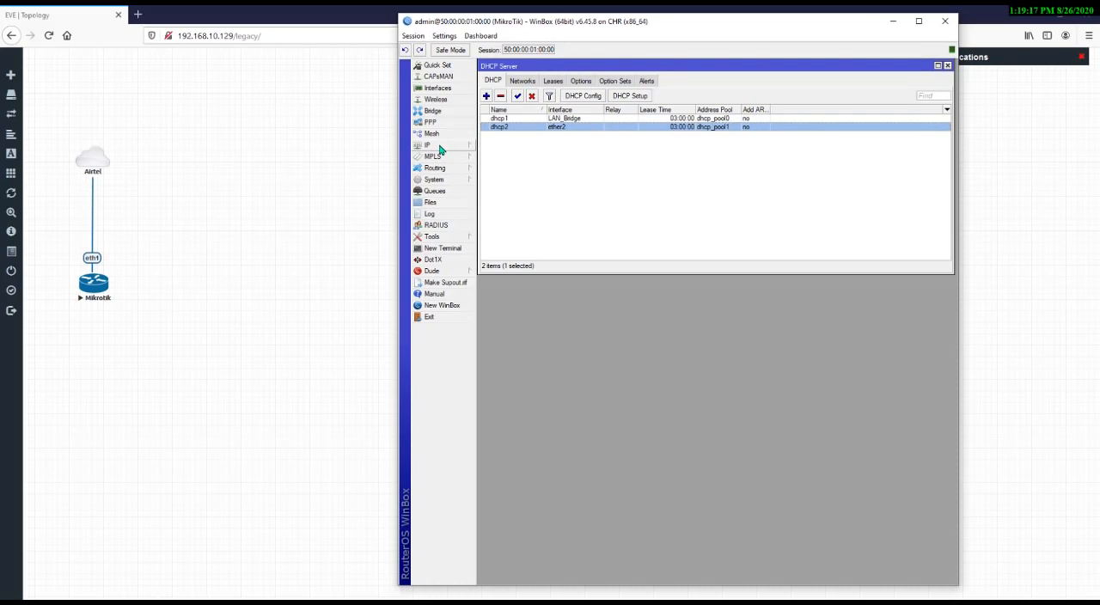
left_click(465, 146)
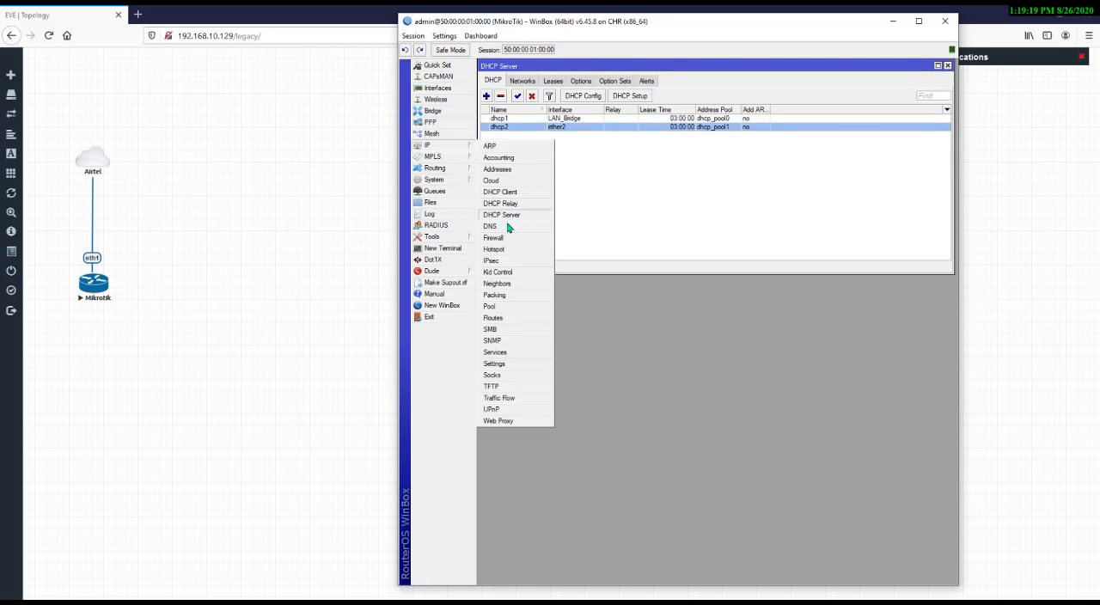
left_click(507, 237)
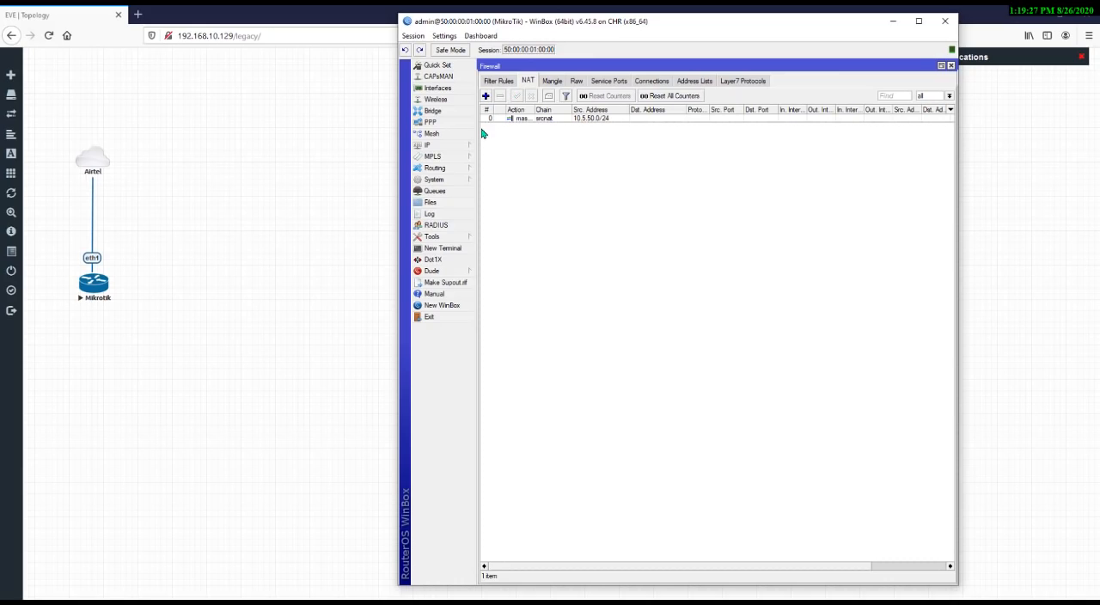
left_click(556, 119)
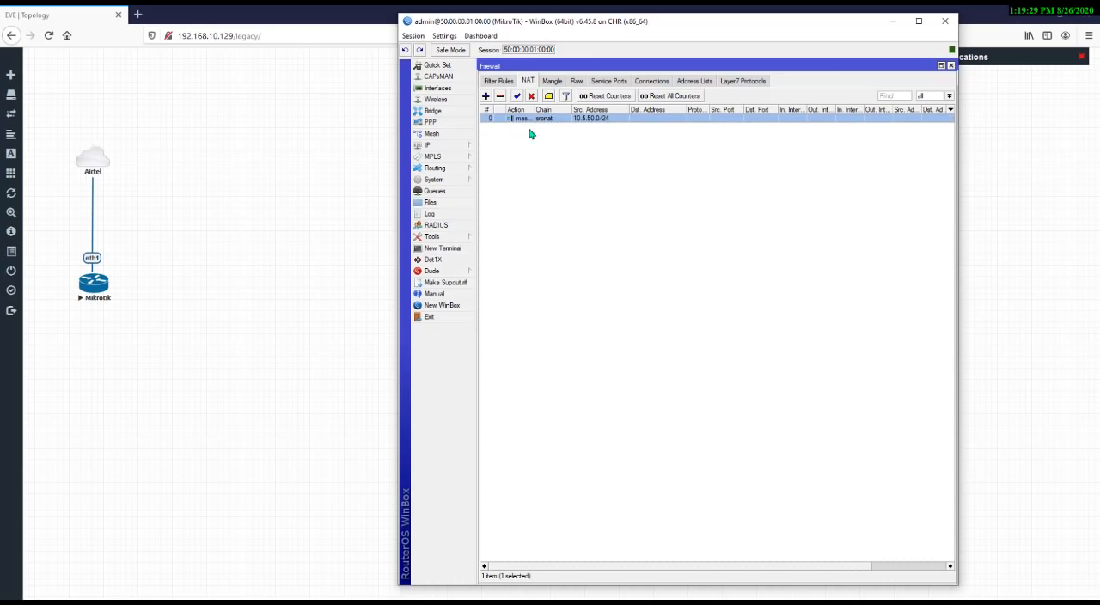
left_click(530, 134)
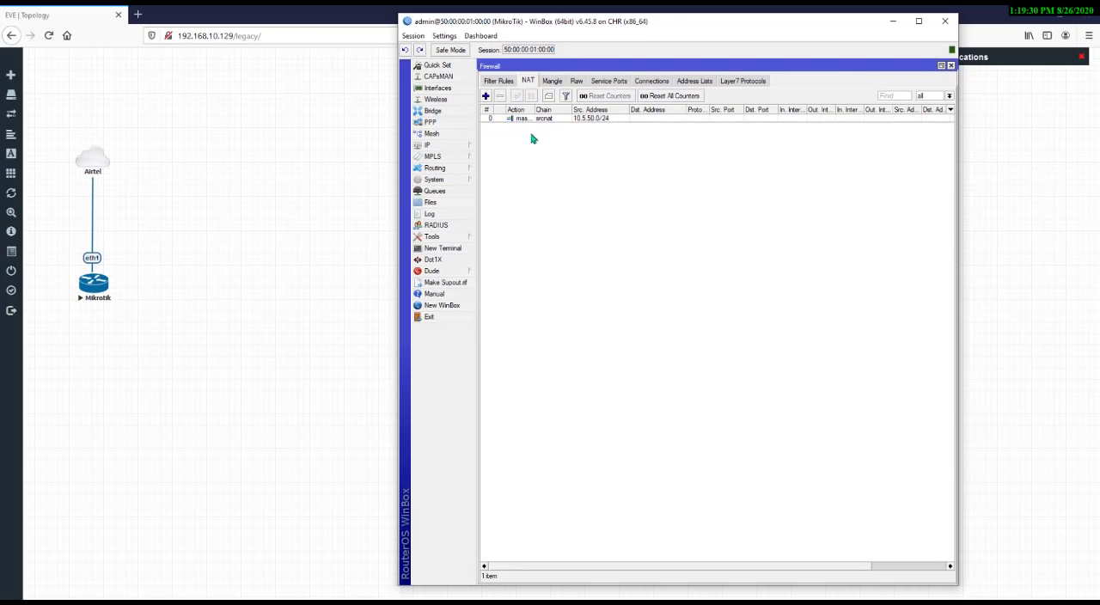
left_click(486, 97)
left_click(495, 81)
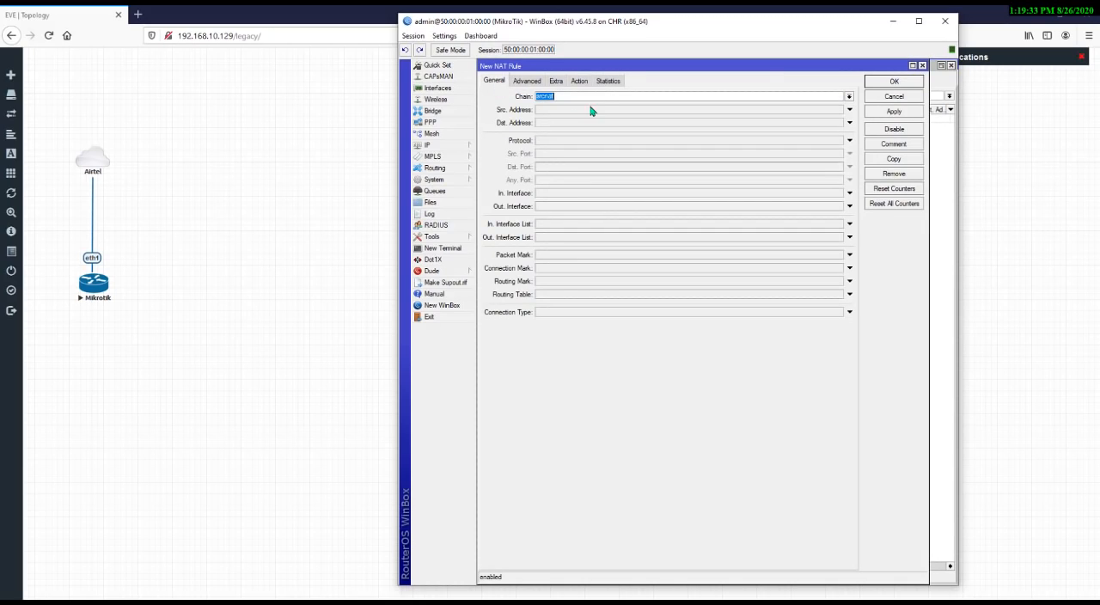
left_click(560, 109)
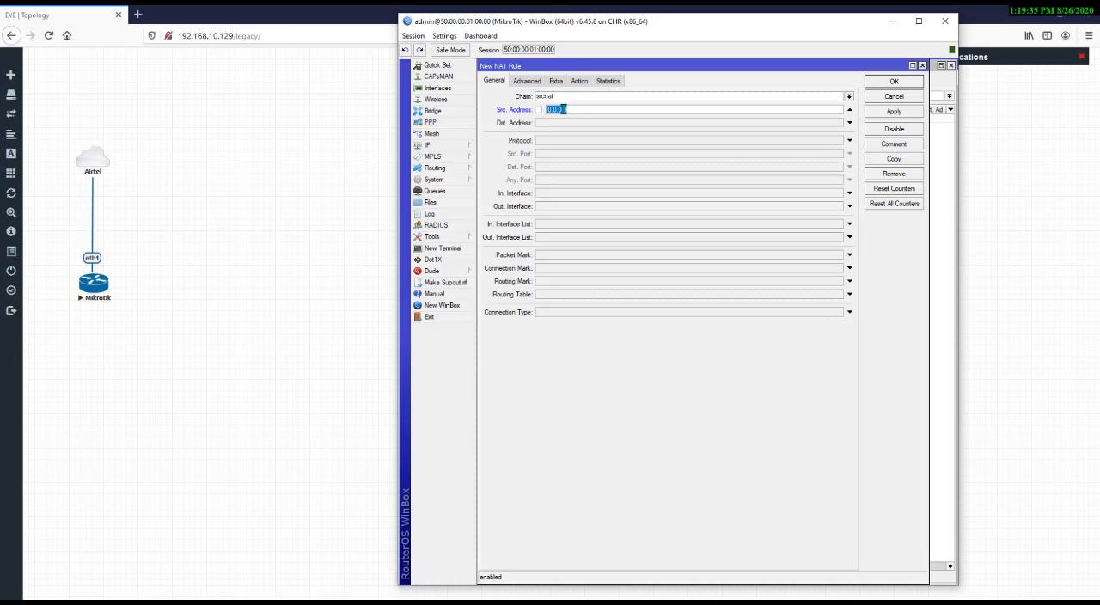
left_click(574, 97)
left_click(849, 111)
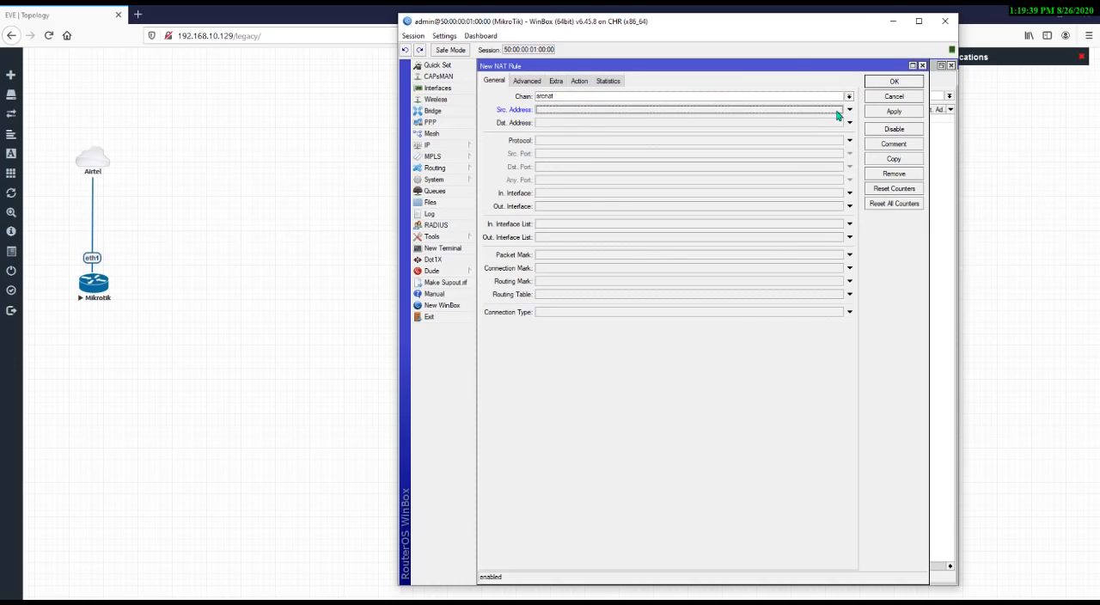
left_click(849, 98)
left_click(849, 98)
left_click(672, 109)
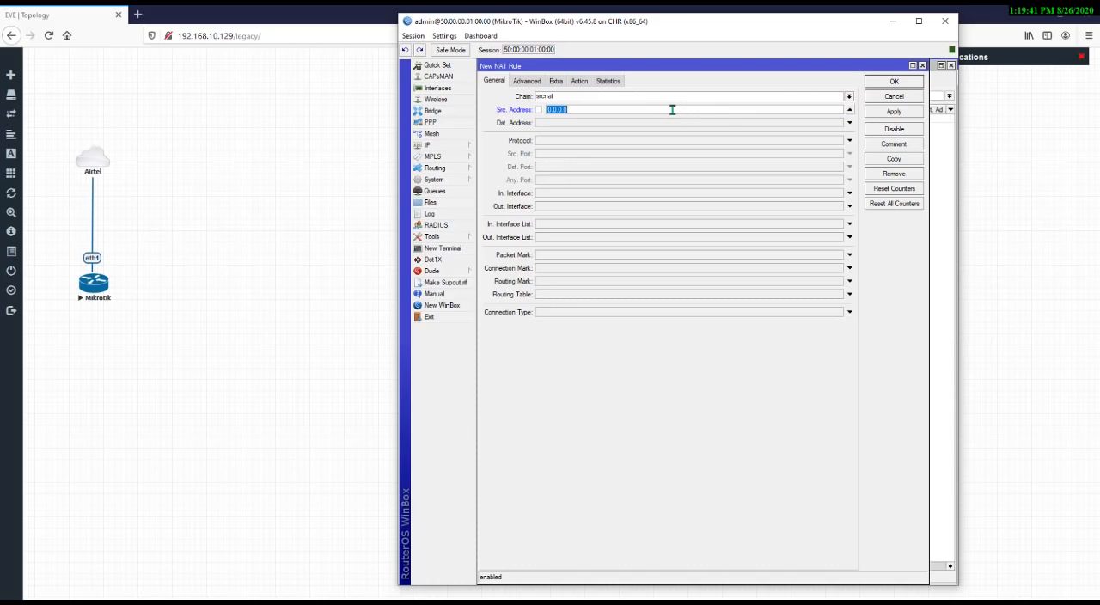
type("10.5.60.0/24")
Set the new NAT rule's action to masquerade and save the rule
left_click(581, 81)
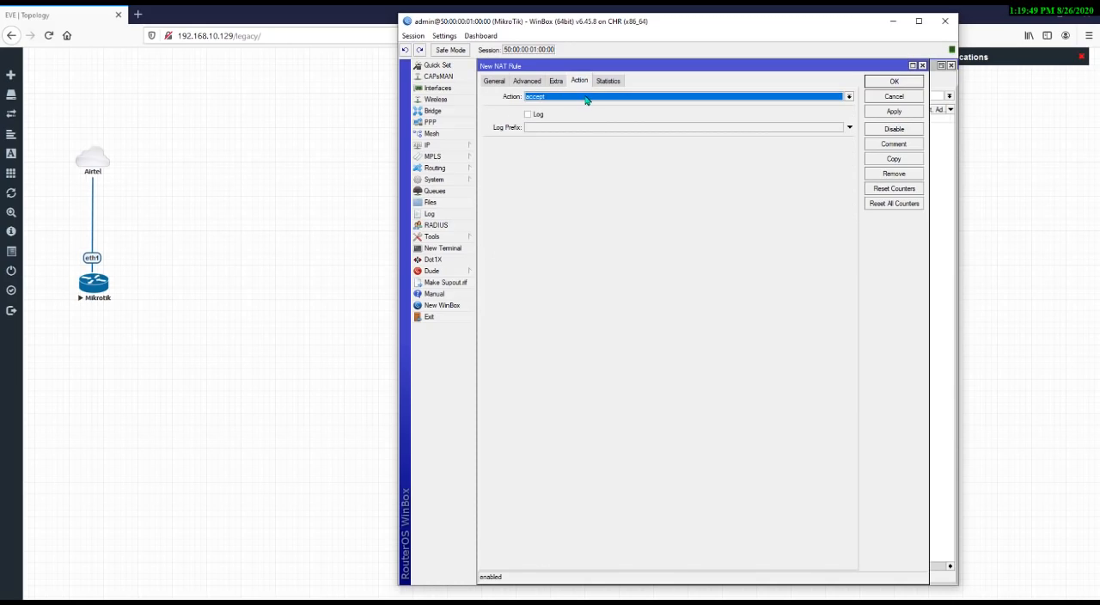
left_click(588, 97)
left_click(583, 150)
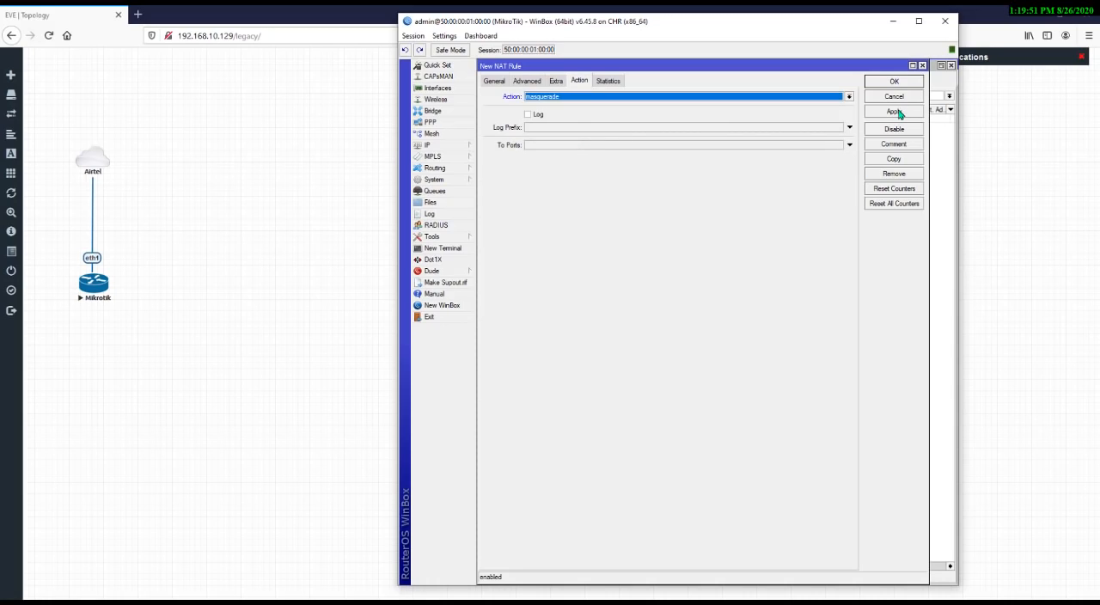
left_click(897, 111)
left_click(909, 82)
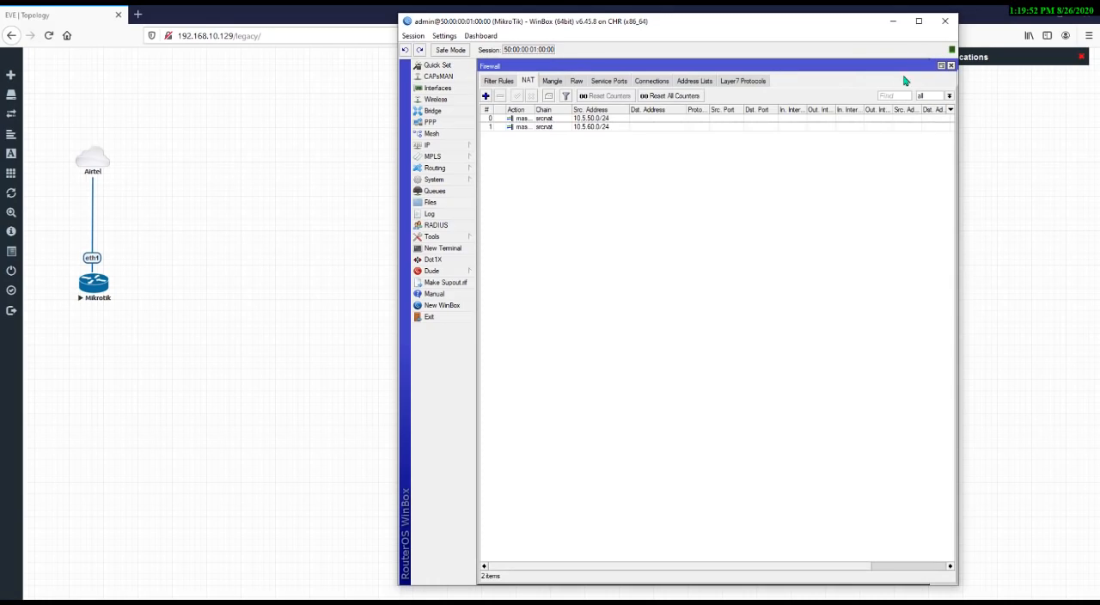
Review the two srcnat masquerade rules, then close the Firewall and DHCP Server windows
left_click(545, 128)
left_click(551, 120)
left_click(552, 127)
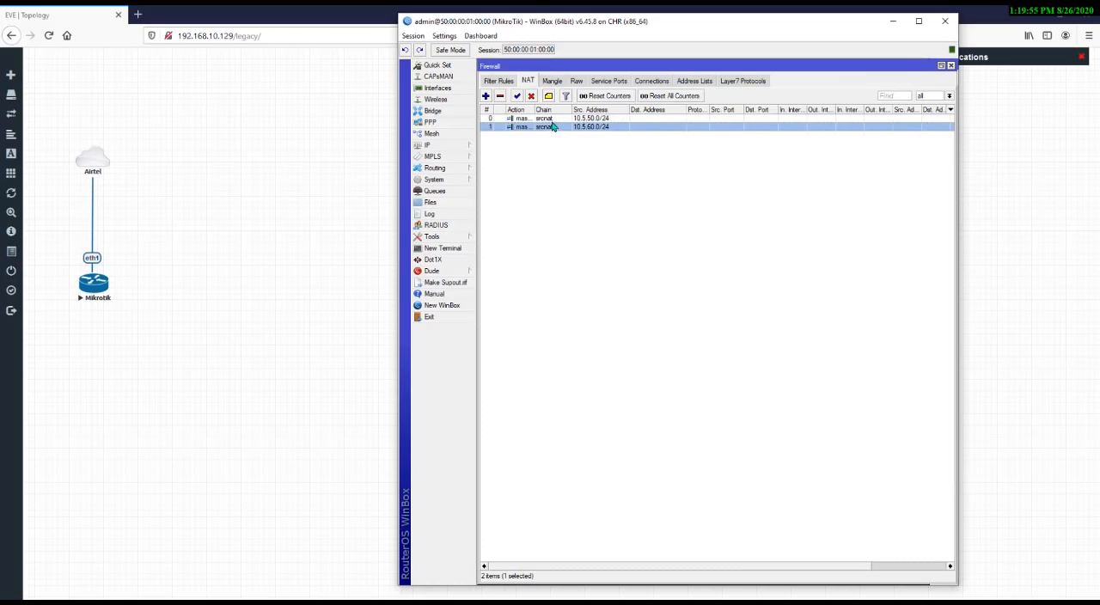
left_click(552, 121)
left_click(554, 127)
left_click(557, 120)
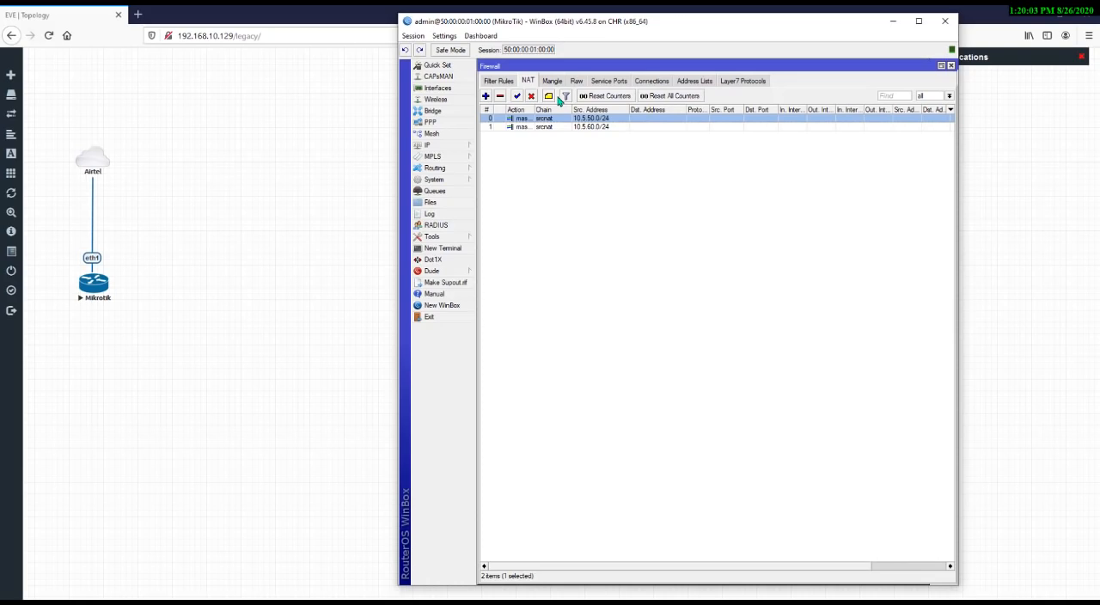
left_click(950, 66)
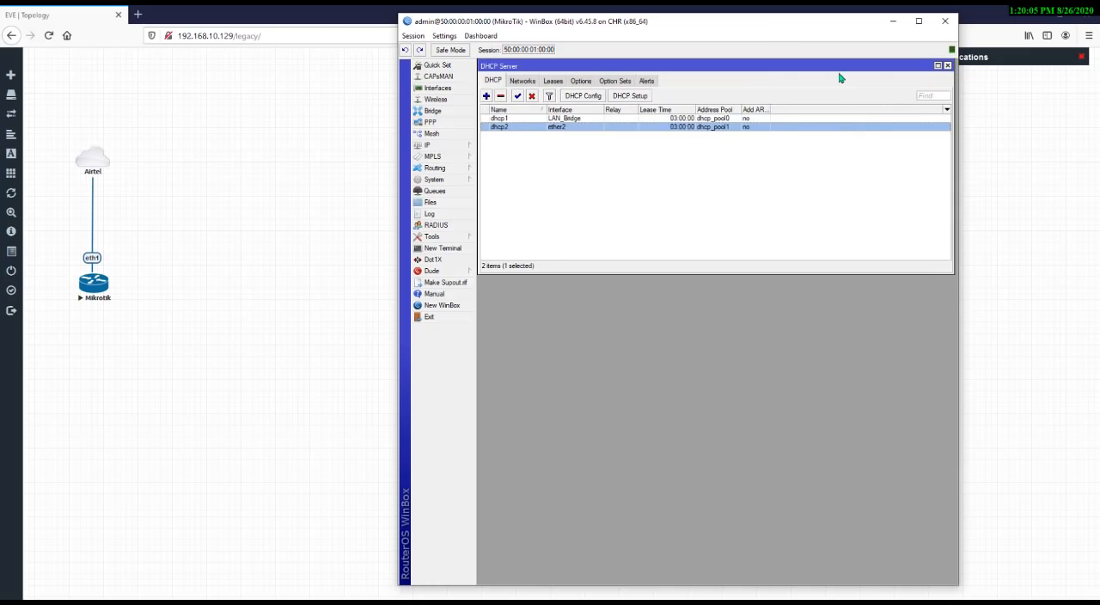
left_click(948, 65)
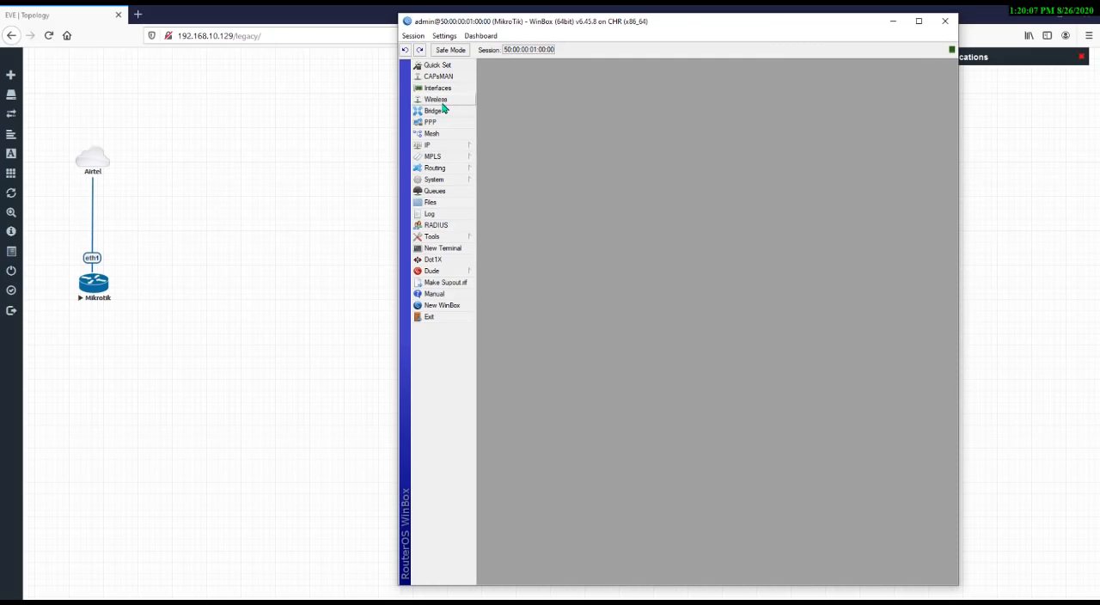
Open the bridge port list and select the ether3 port on LAN_Bridge
left_click(434, 111)
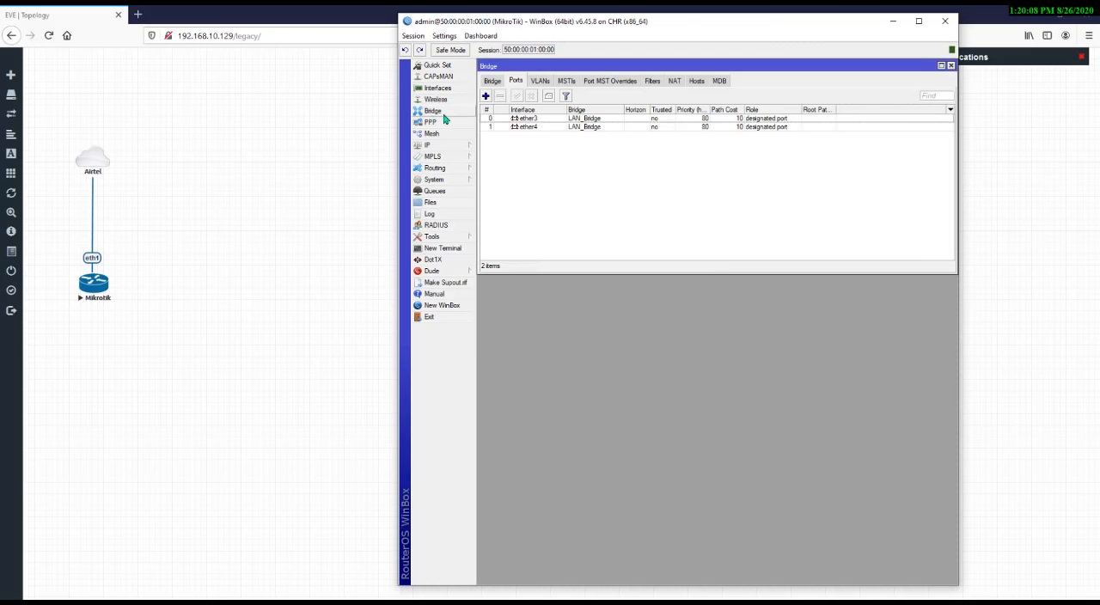
left_click(543, 121)
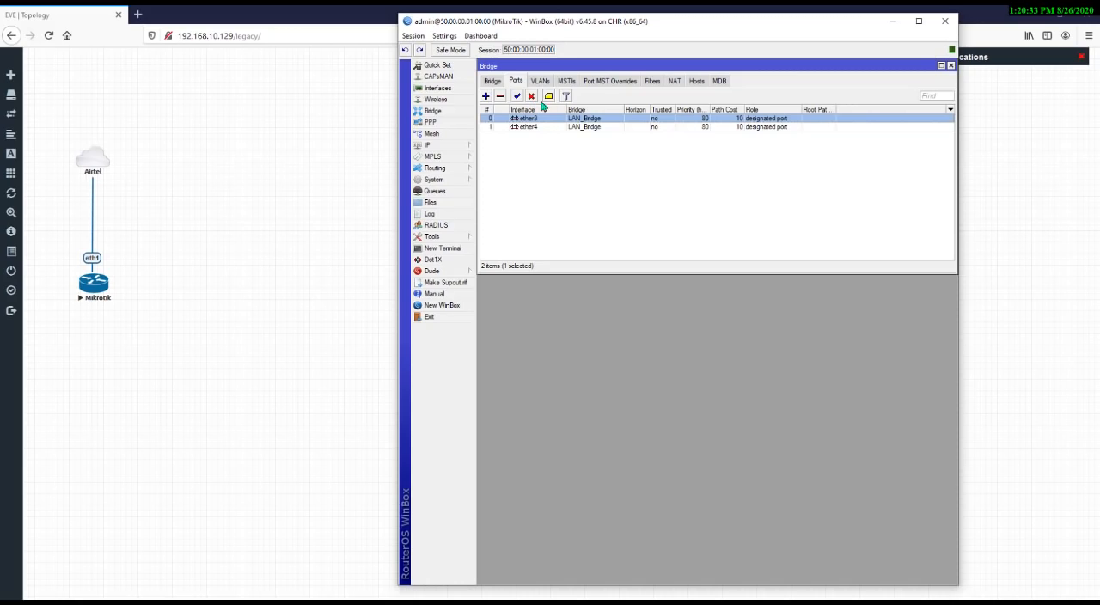
Try to run DHCP Setup on interface ether3, dismiss the error and close the DHCP Server window
left_click(456, 144)
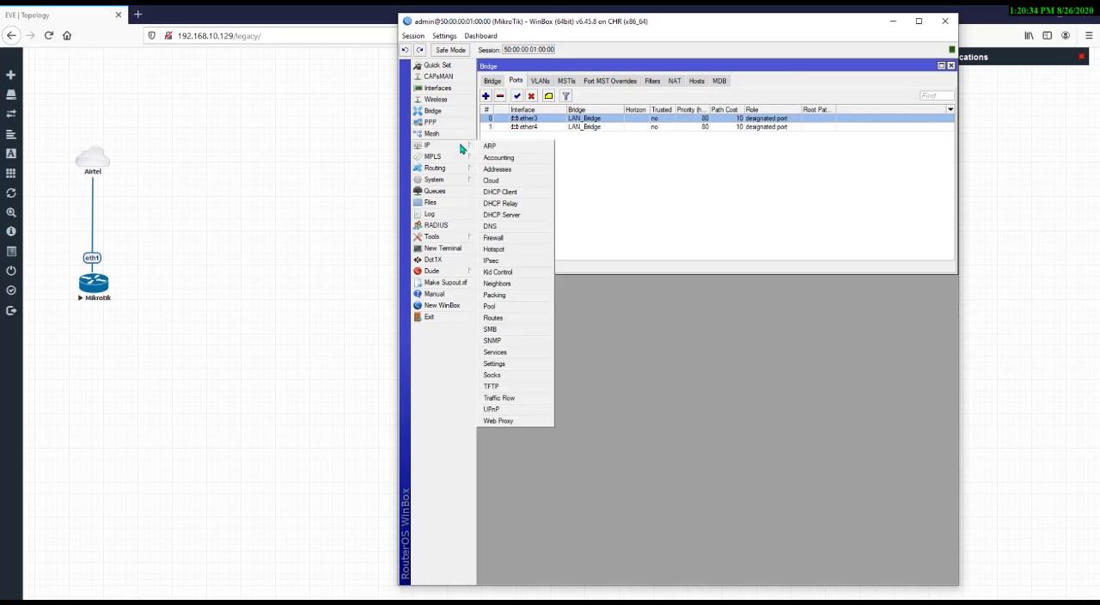
left_click(514, 215)
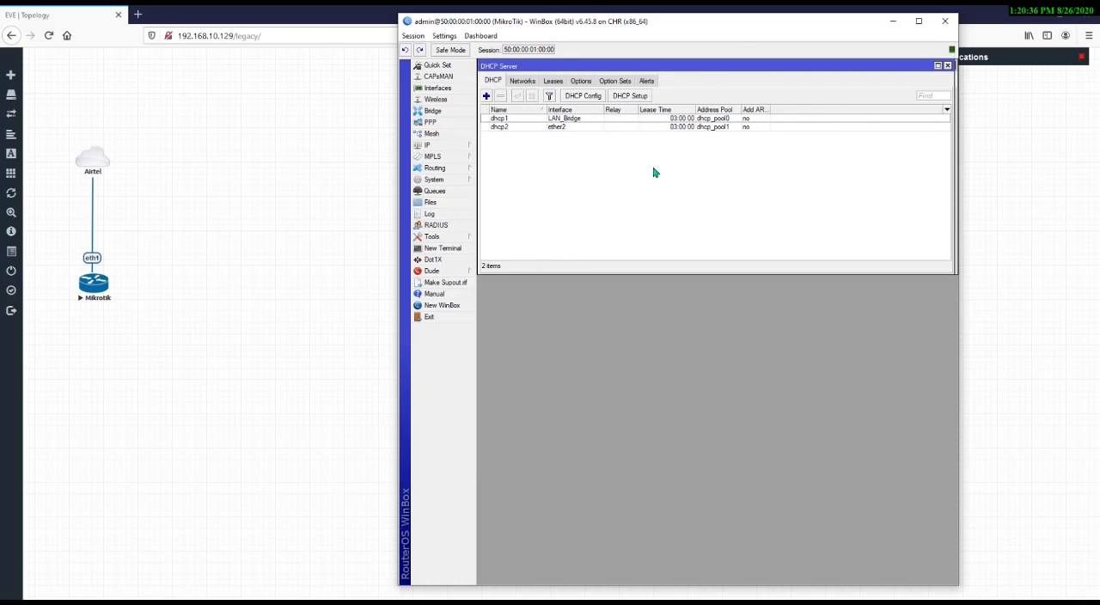
left_click(630, 95)
left_click(565, 197)
left_click(557, 226)
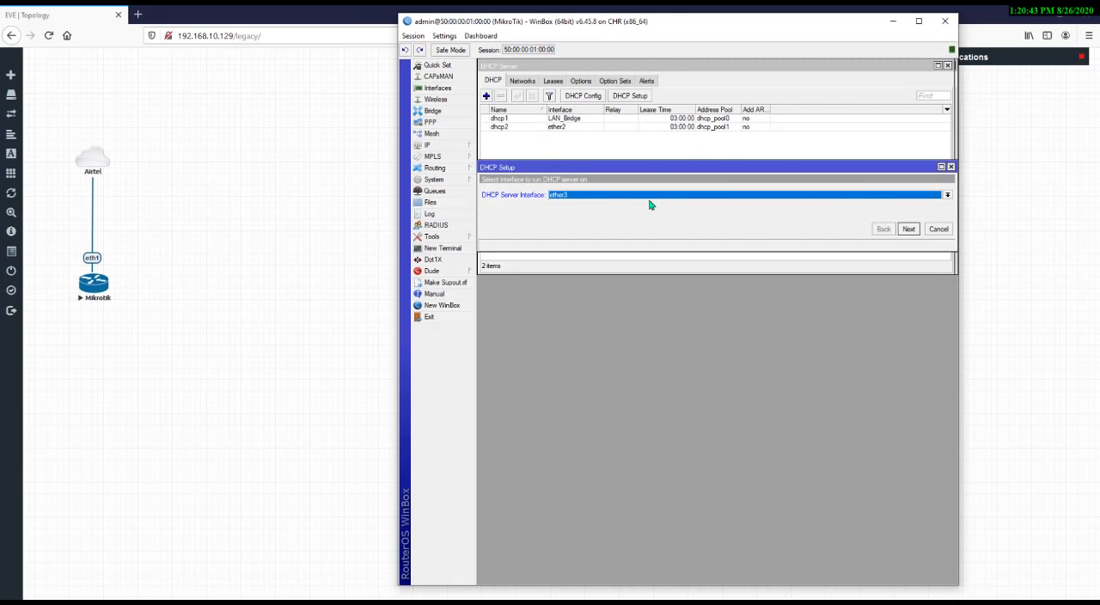
left_click(909, 232)
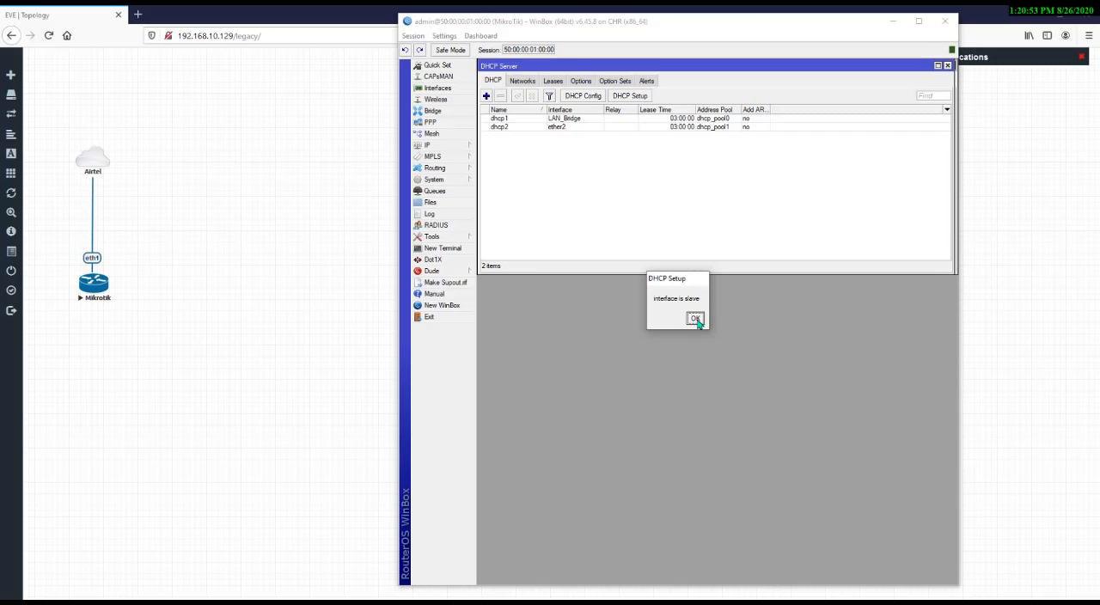
left_click(695, 320)
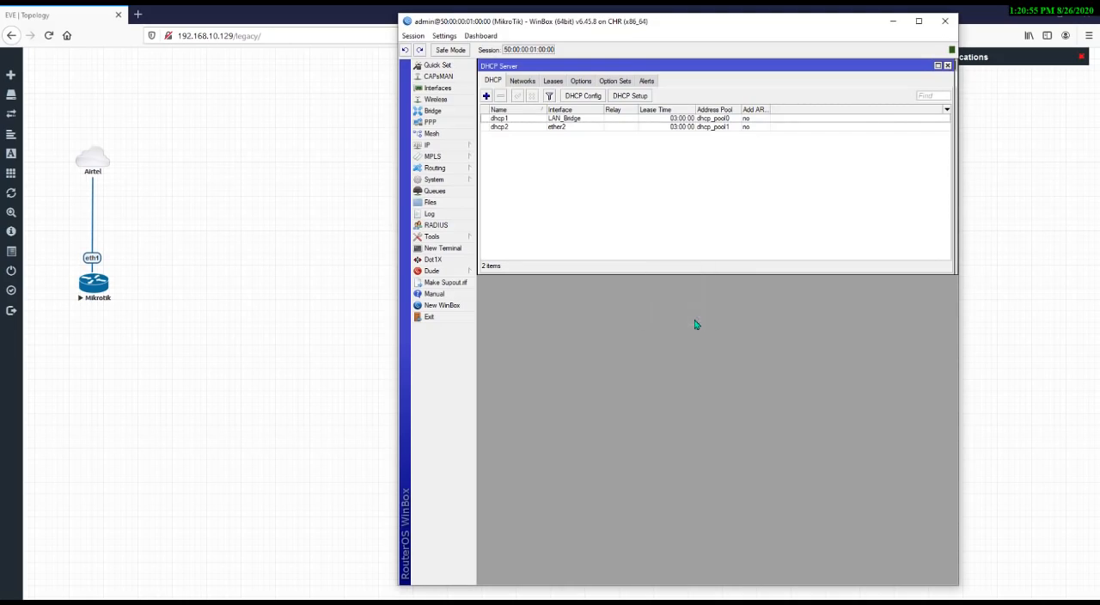
left_click(948, 66)
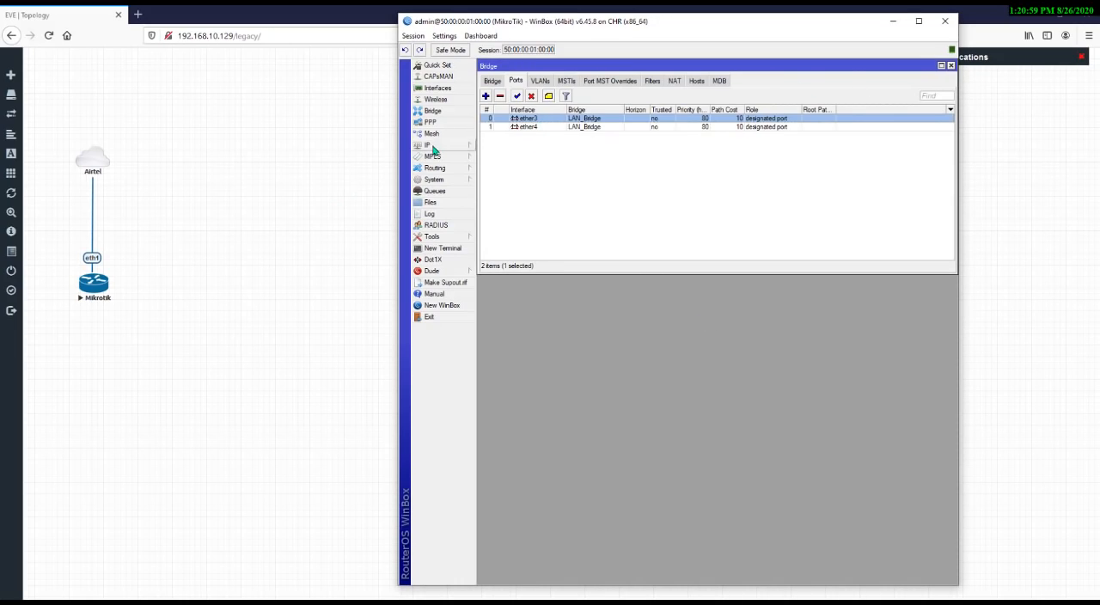
left_click(459, 147)
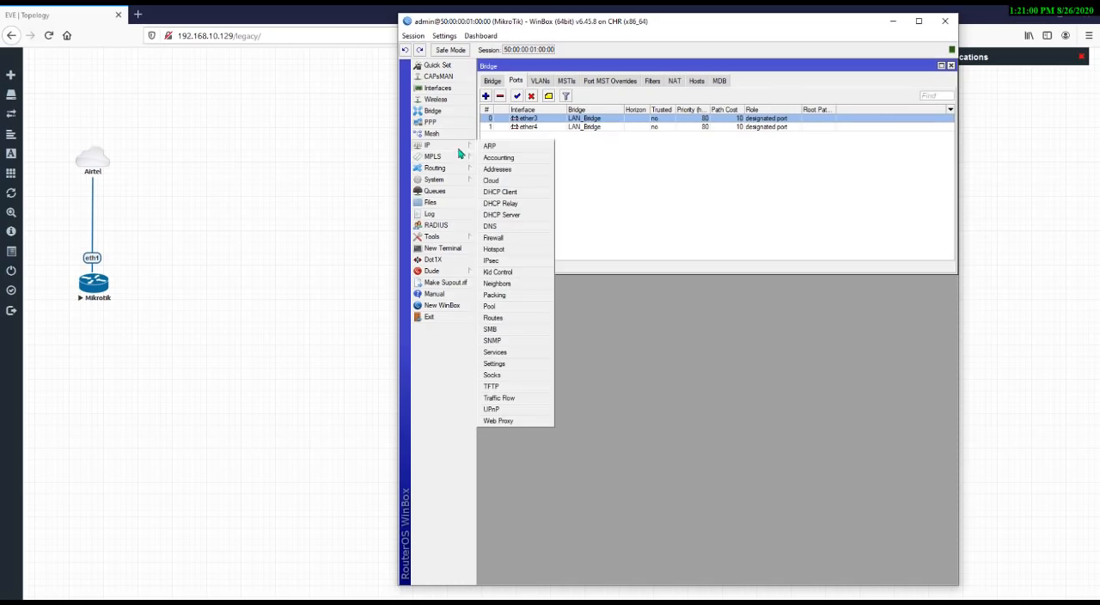
left_click(529, 221)
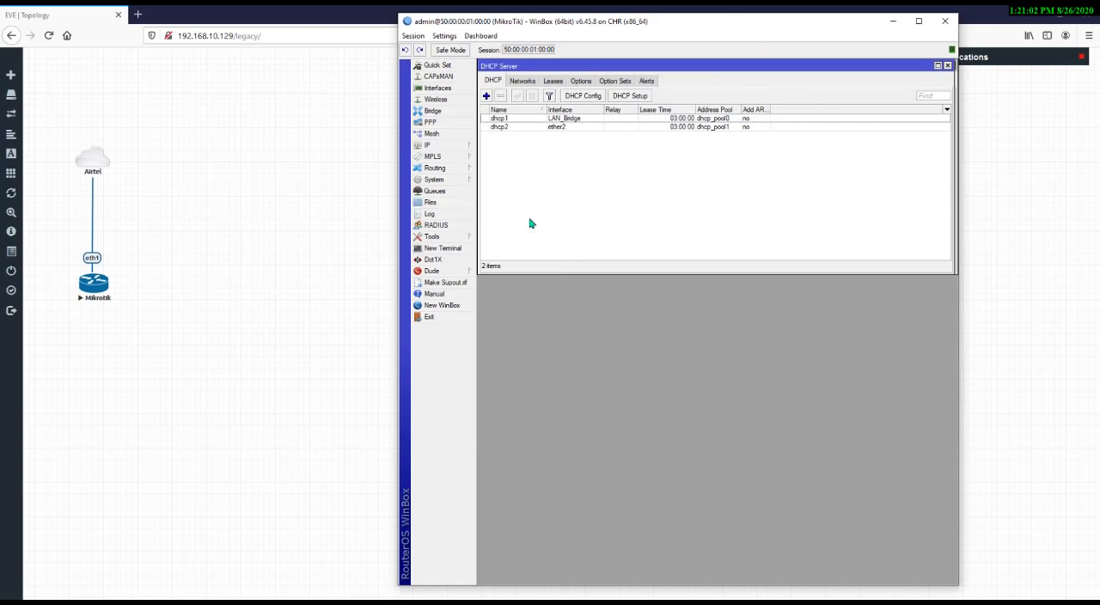
left_click(640, 97)
left_click(576, 196)
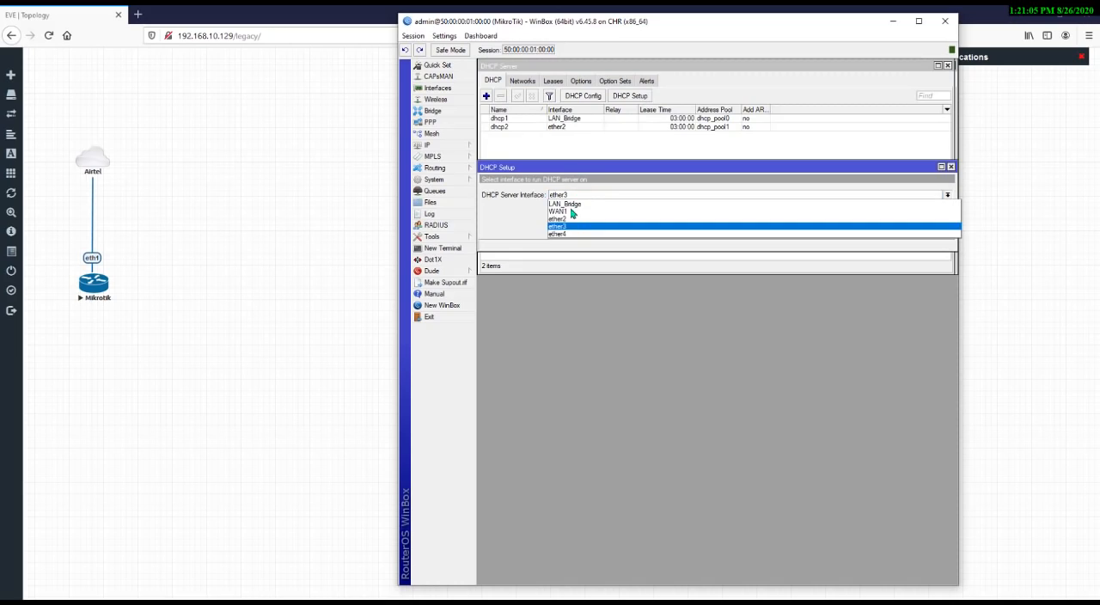
left_click(581, 220)
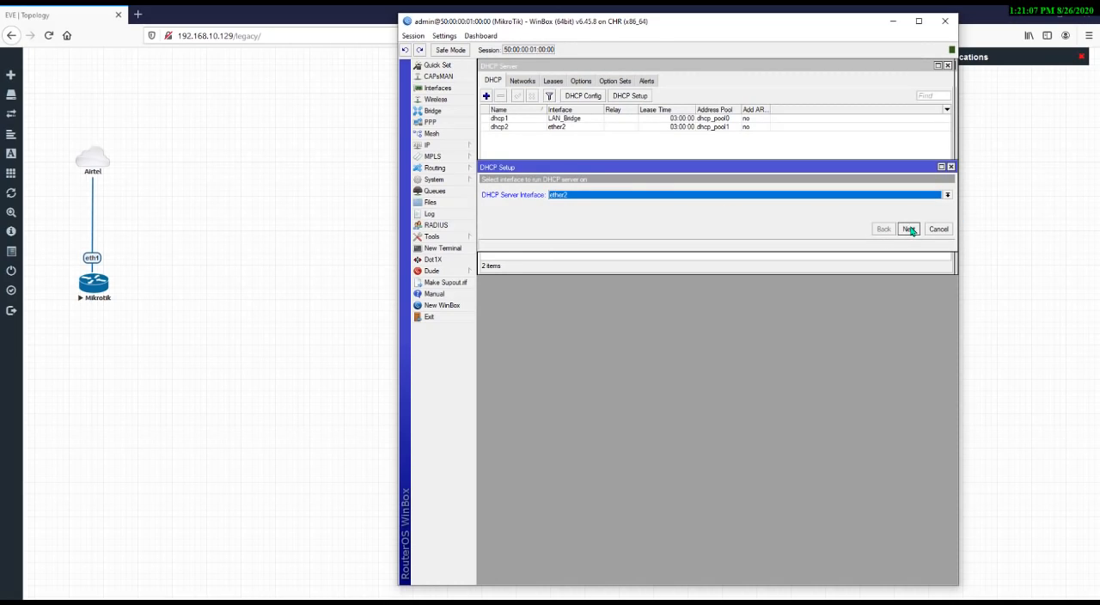
key("Escape")
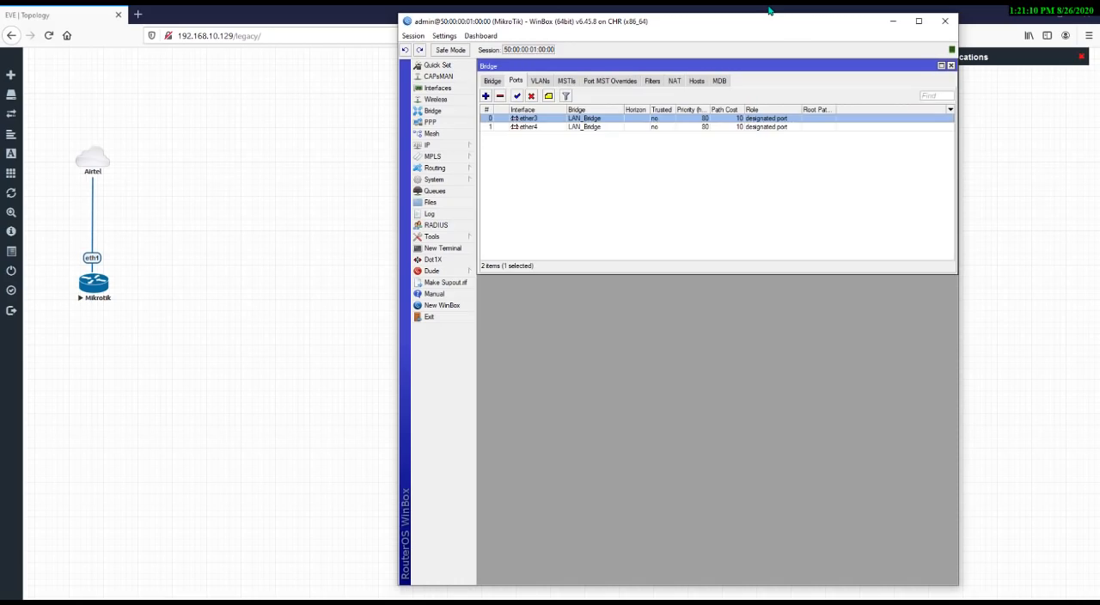
key("Escape")
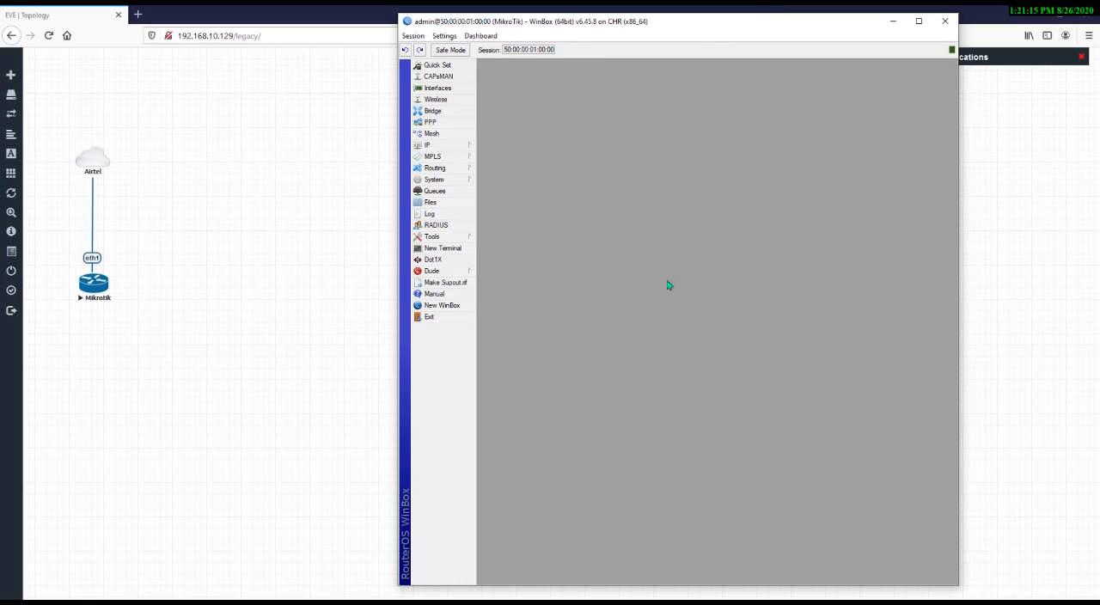
Open the firewall NAT rules and delete both srcnat masquerade rules
left_click(465, 147)
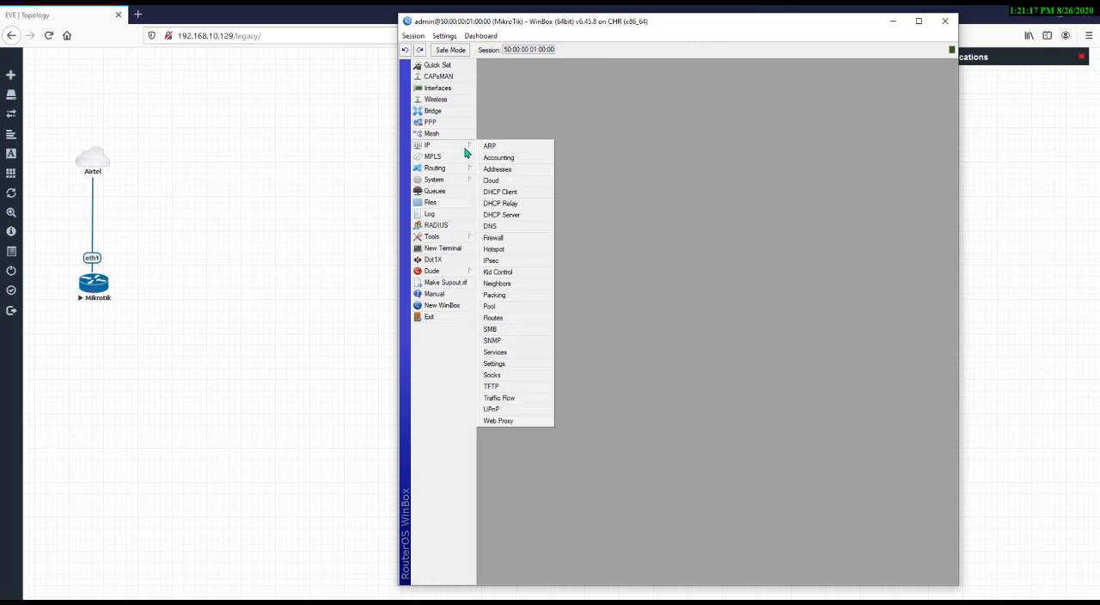
left_click(493, 238)
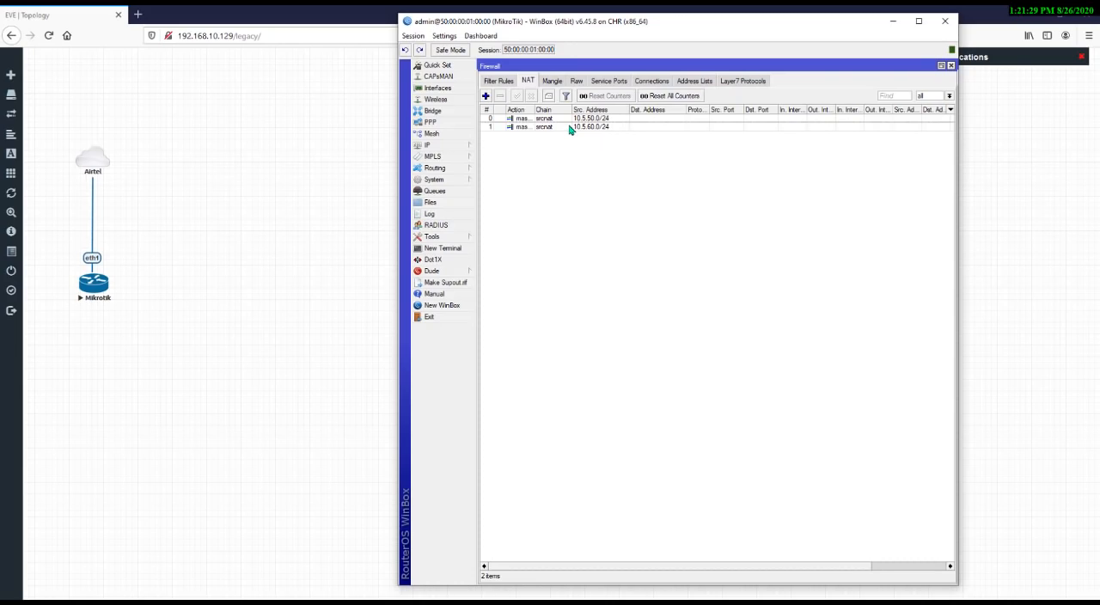
left_click(571, 128)
left_click(525, 233)
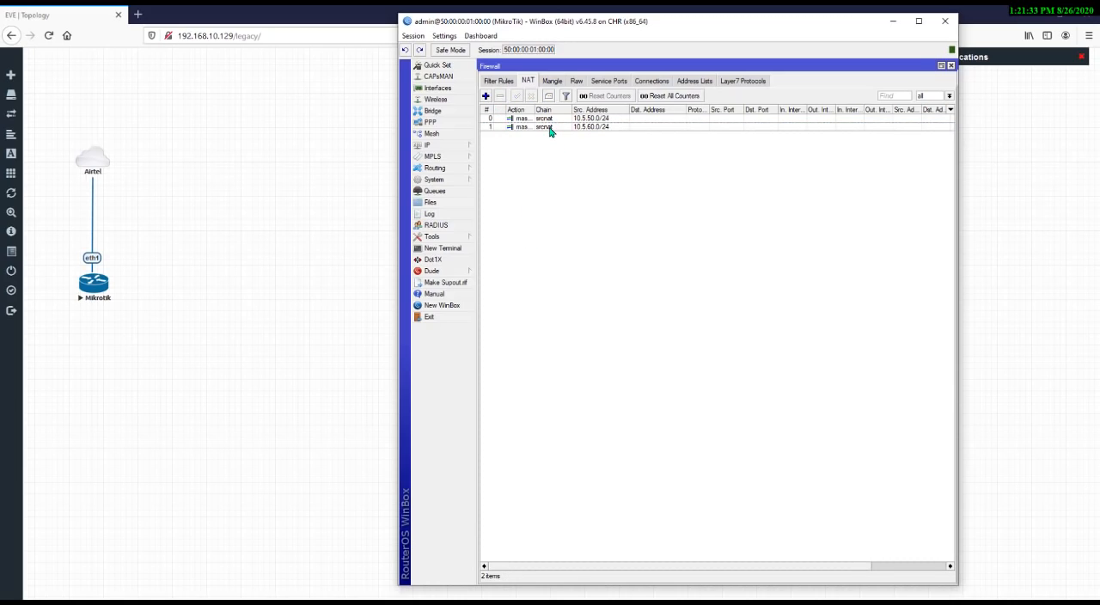
left_click(553, 128)
left_click(552, 120, "shift")
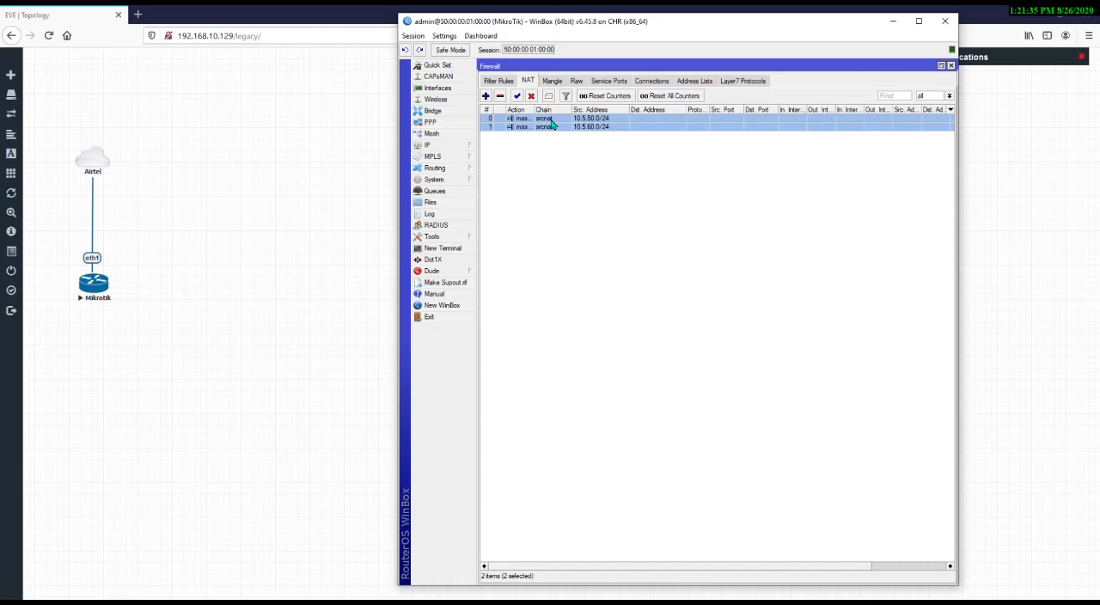
key("Delete")
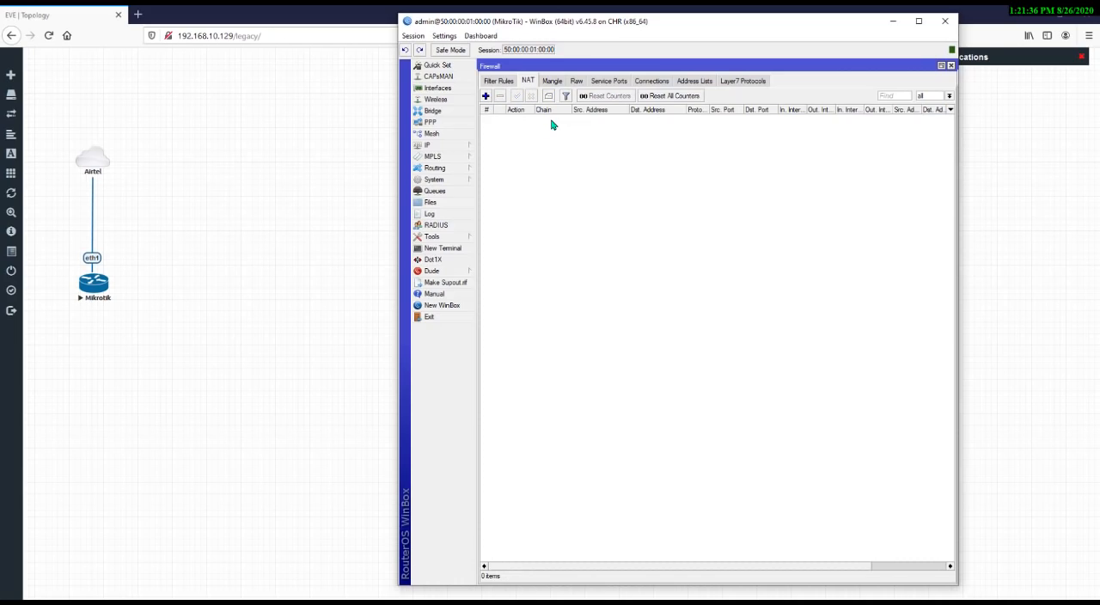
Add a new NAT rule with chain srcnat and source address 10.5.50.0/24
left_click(486, 96)
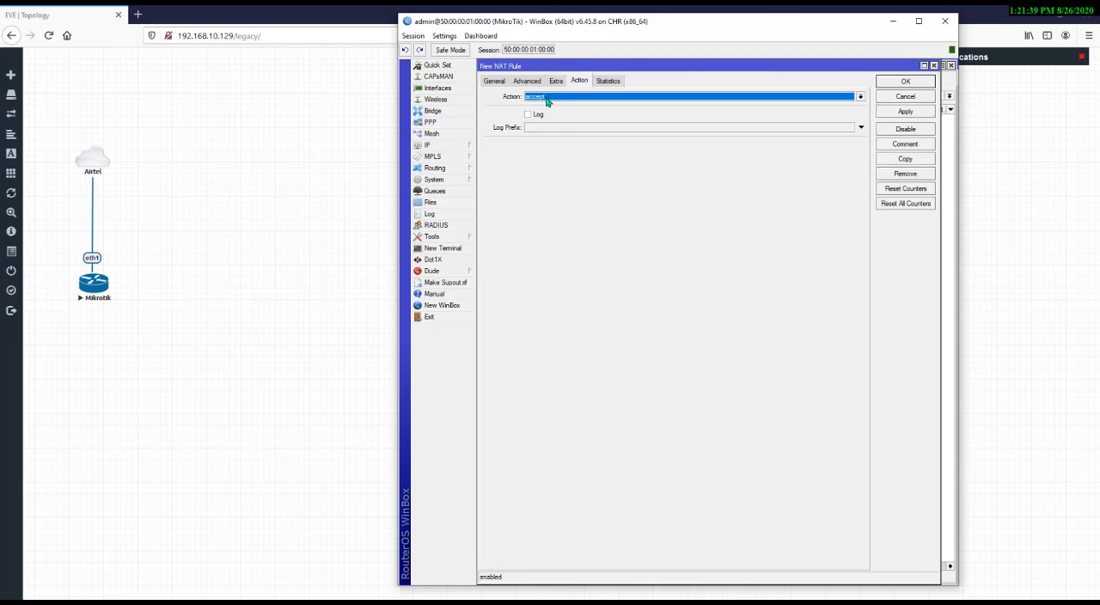
left_click(486, 81)
left_click(554, 110)
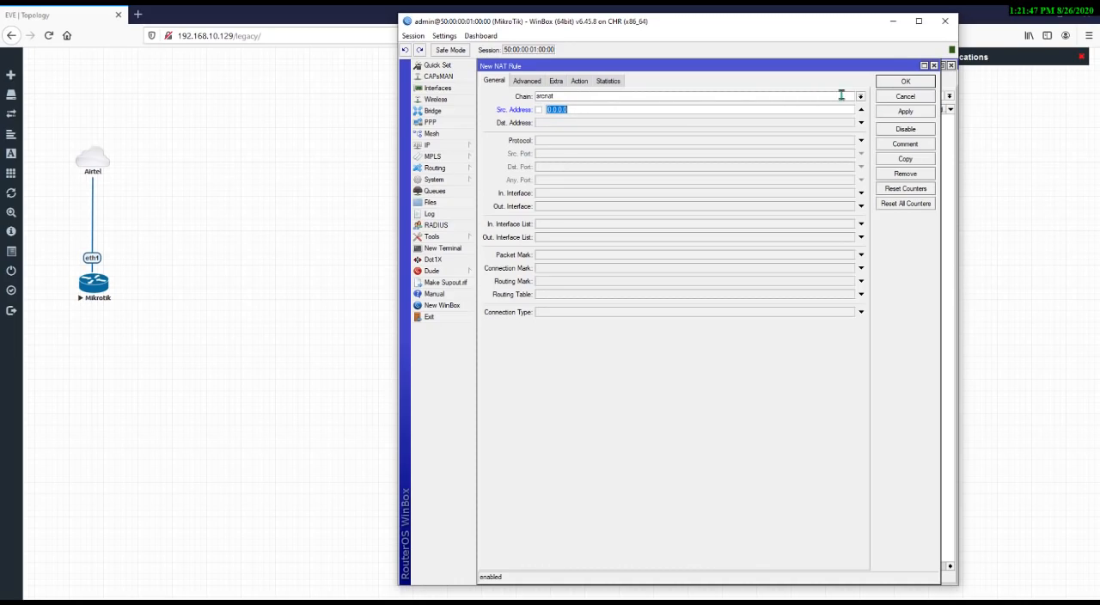
type("10.5.50.0/24")
Set the 10.5.50.0/24 rule's action to masquerade and save it
left_click(581, 82)
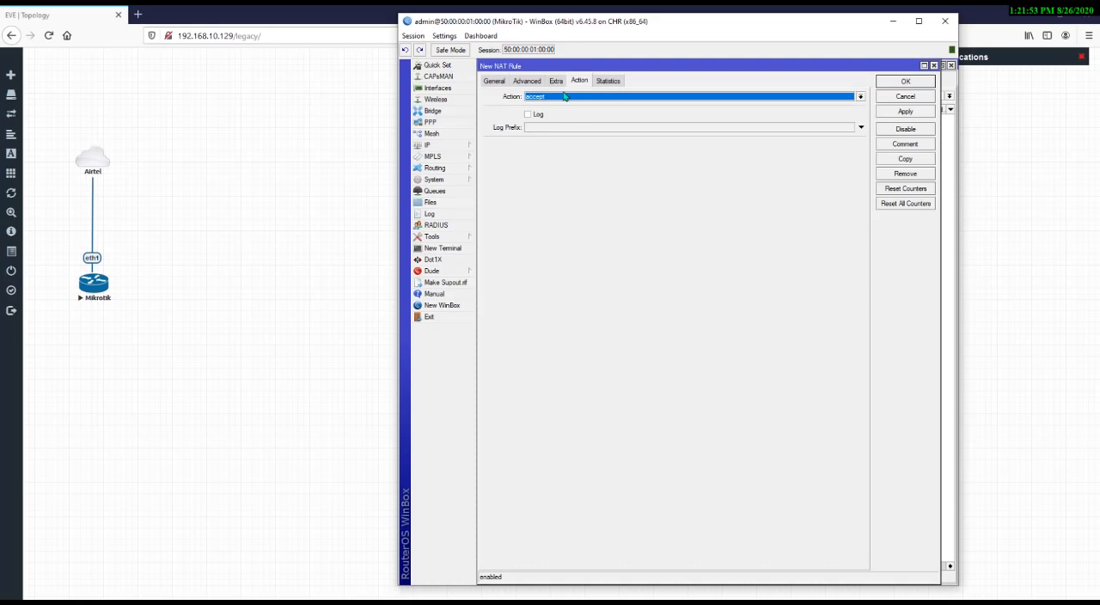
left_click(565, 98)
left_click(566, 151)
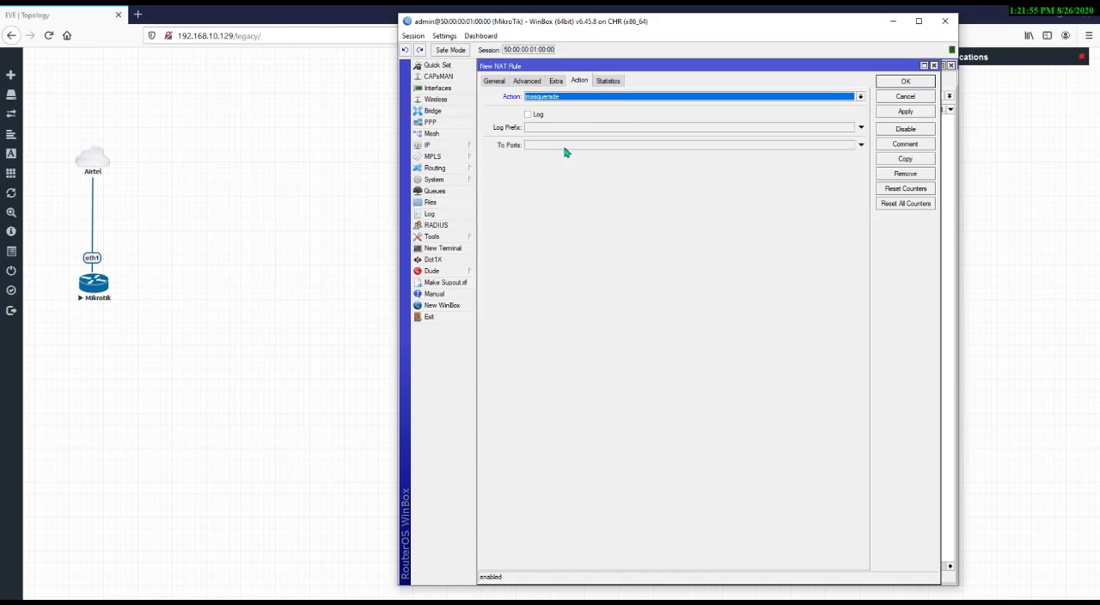
left_click(921, 82)
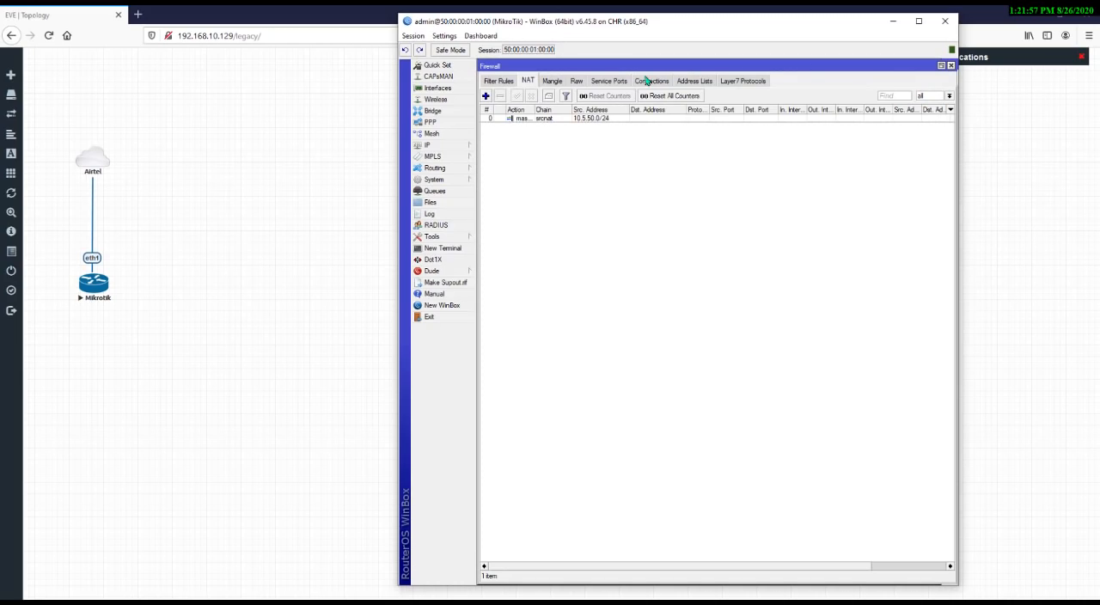
Add another NAT rule with chain srcnat and source address 10.5.60.0/24
left_click(486, 95)
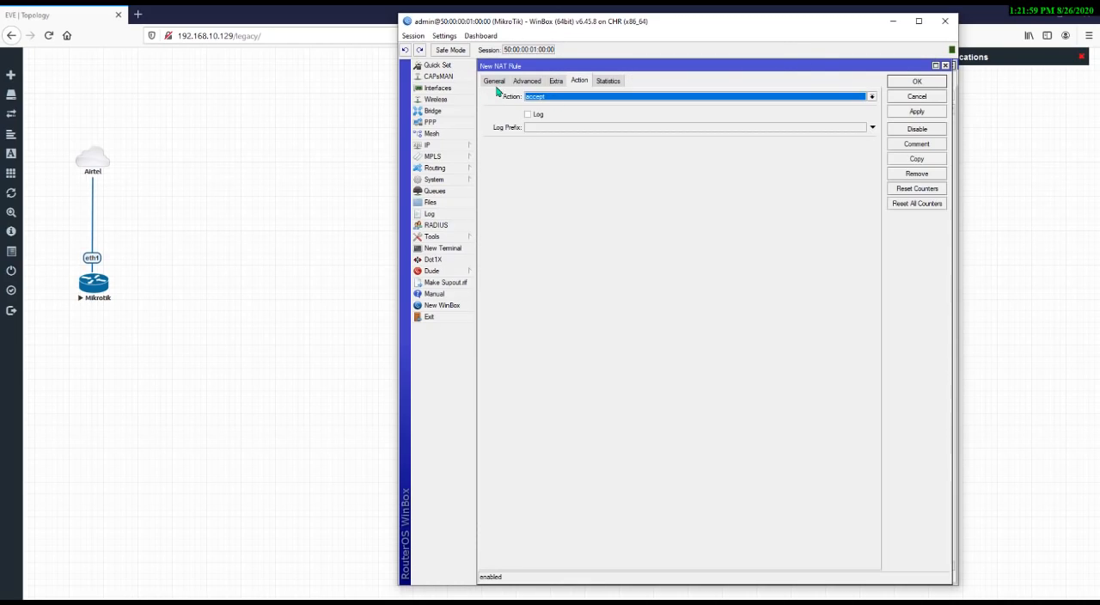
left_click(494, 81)
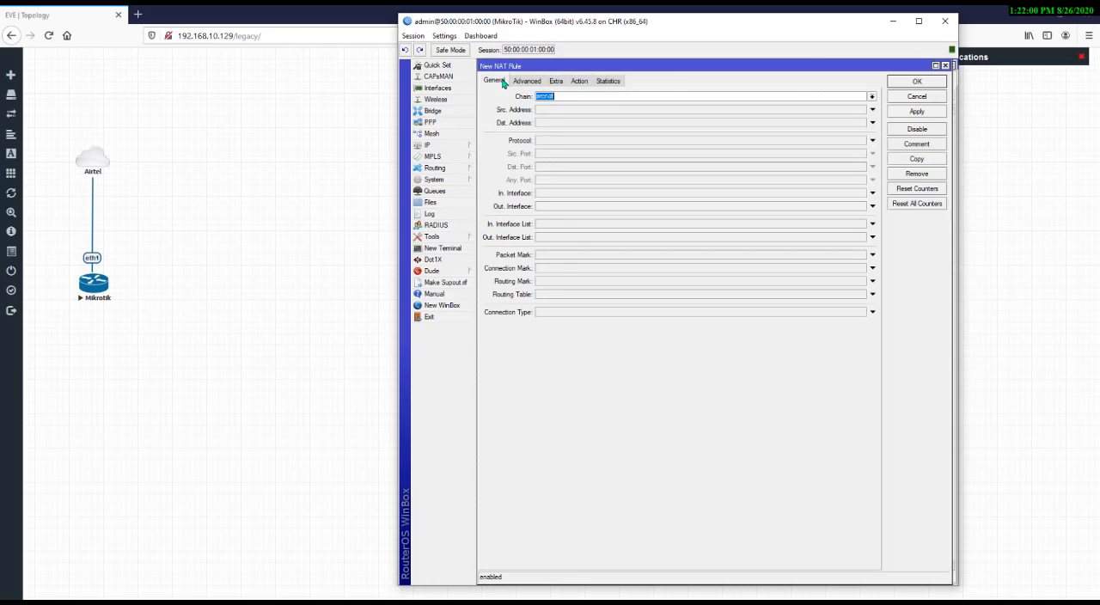
left_click(609, 110)
type("10.5.60.0/24")
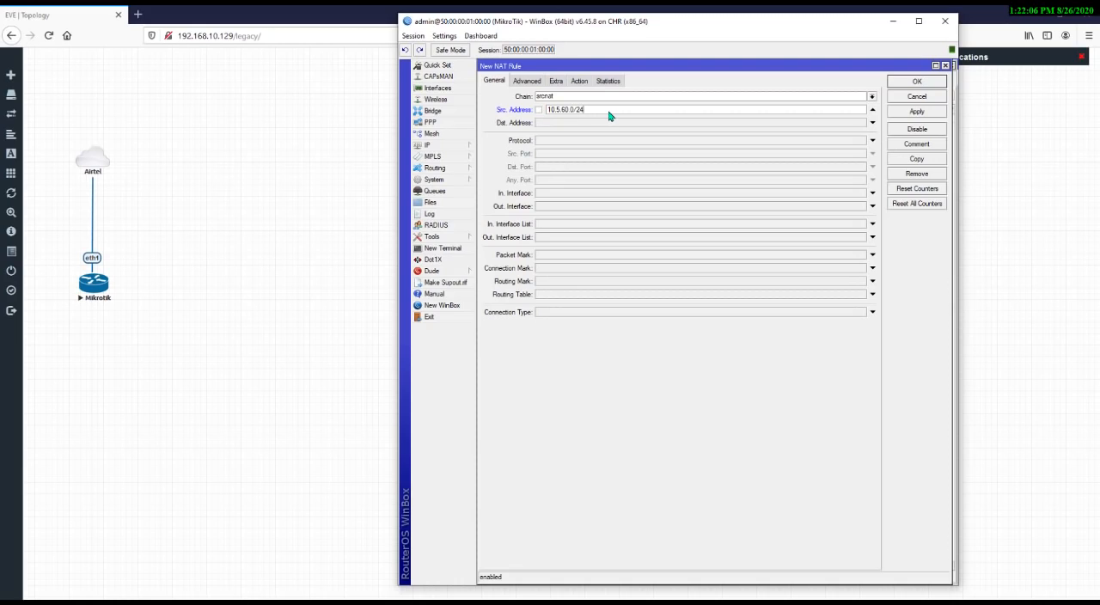
Set the 10.5.60.0/24 rule's action to masquerade, apply and save it
left_click(581, 81)
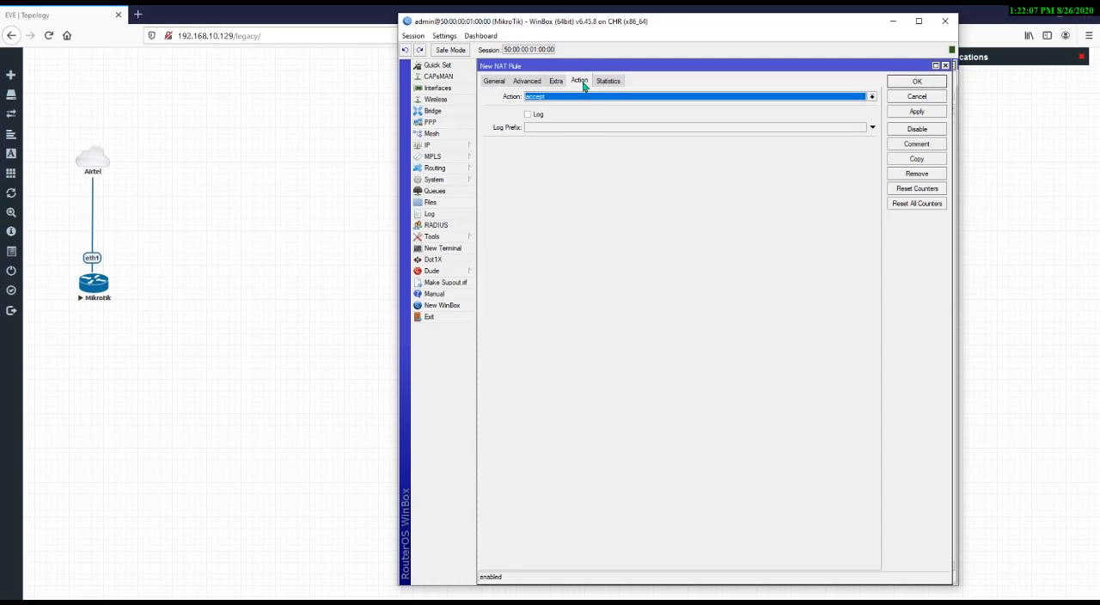
left_click(581, 96)
left_click(593, 151)
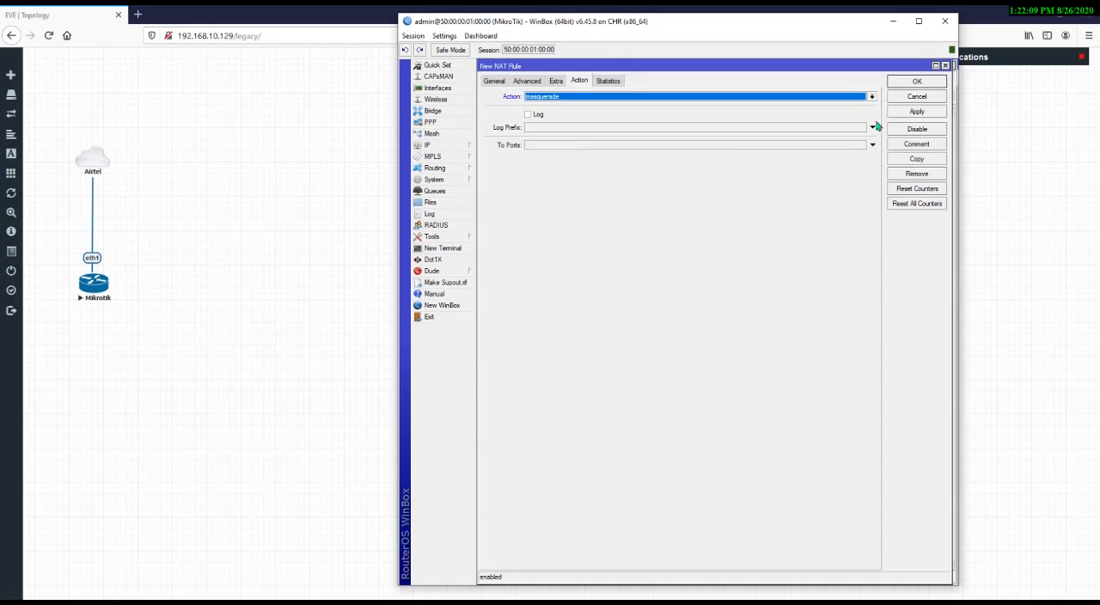
left_click(909, 112)
left_click(917, 81)
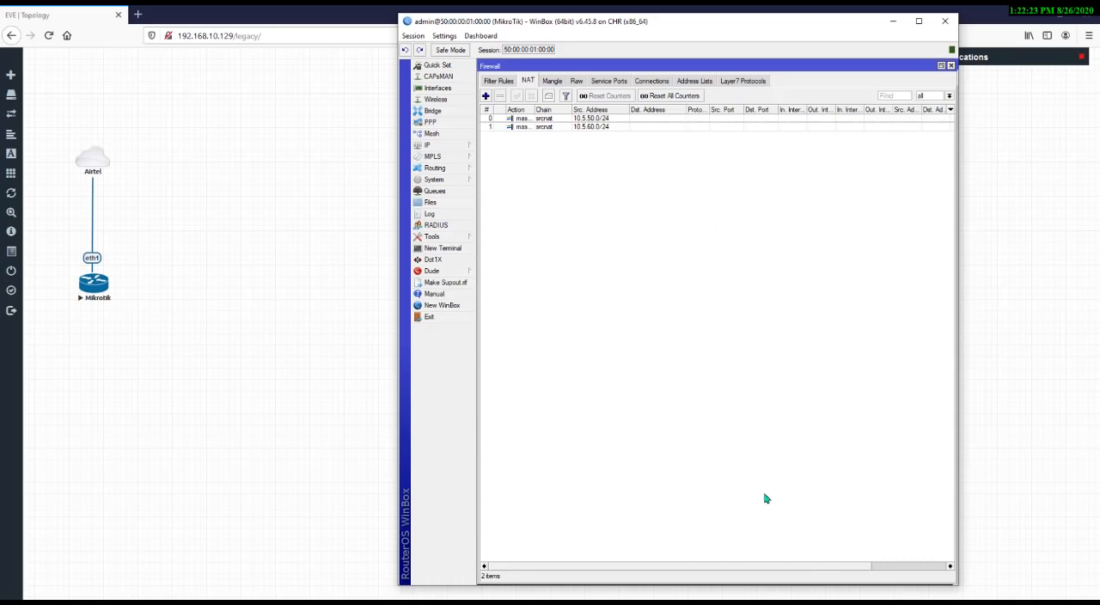
Close the Firewall window
left_click(689, 602)
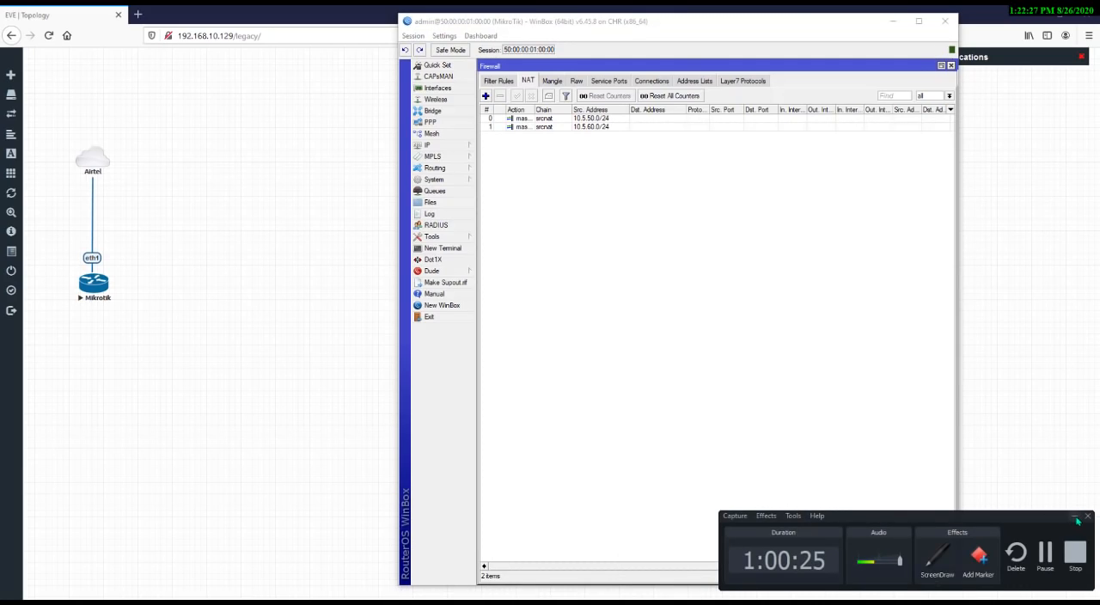
left_click(1077, 516)
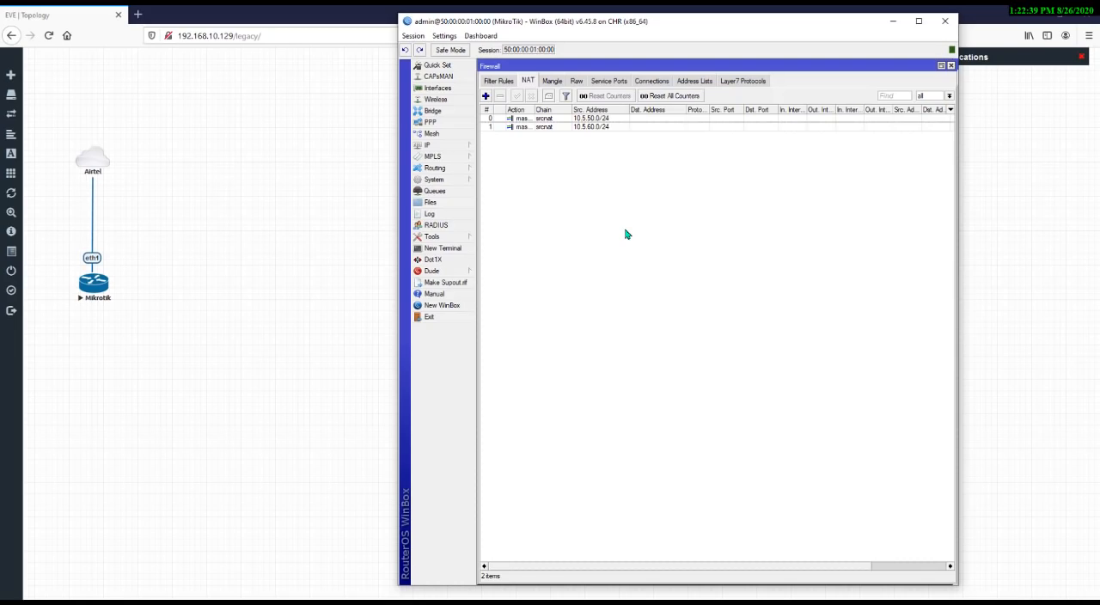
left_click(951, 66)
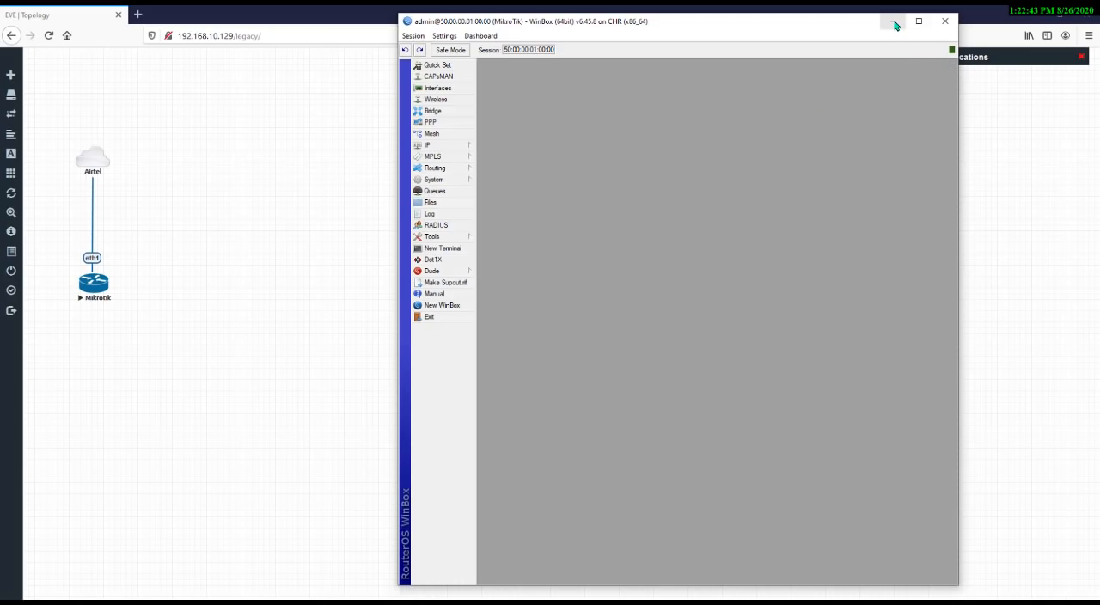